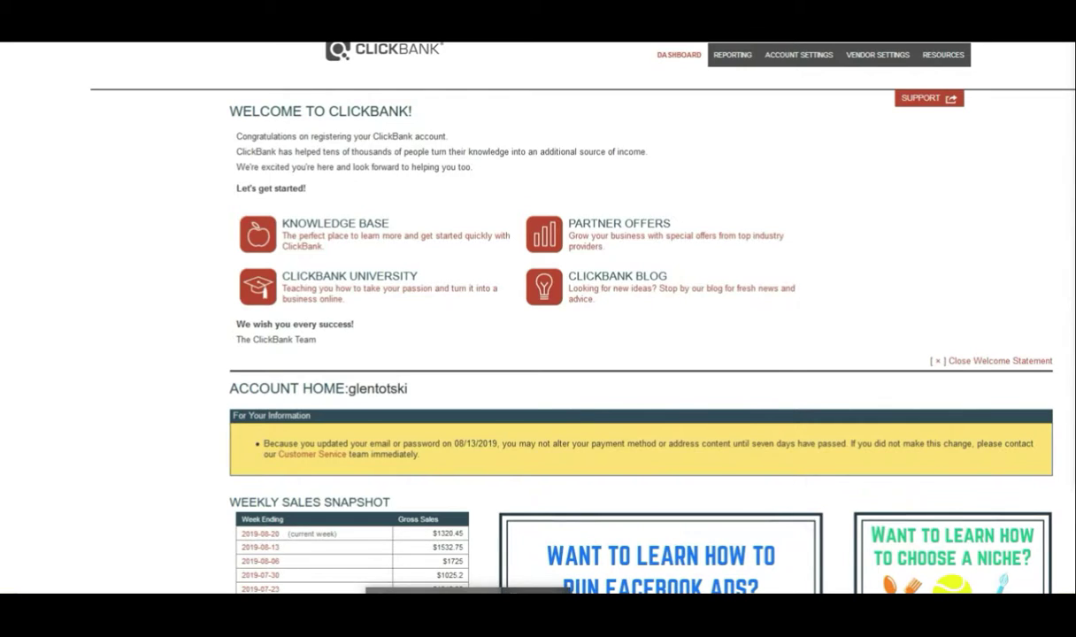
Step: Bring the Notepad checklist notes to the front over the ClickBank dashboard
left_click(467, 619)
Step: Highlight checklist step 1, 'Choose a Product from your chosen Niche', in Notepad
left_click(522, 264)
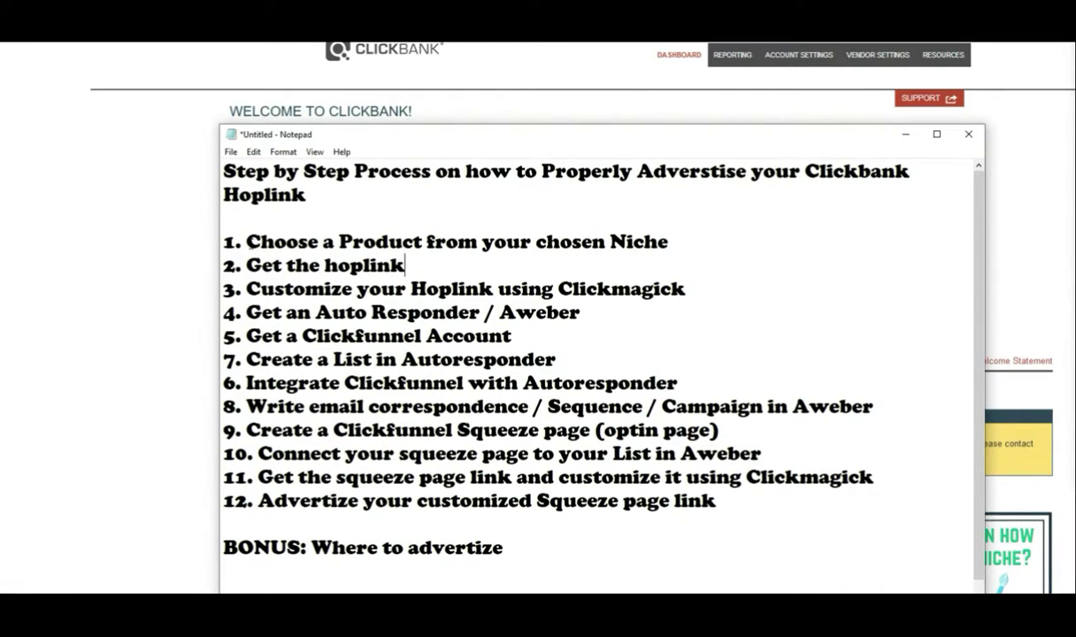
left_click_drag(246, 242, 694, 248)
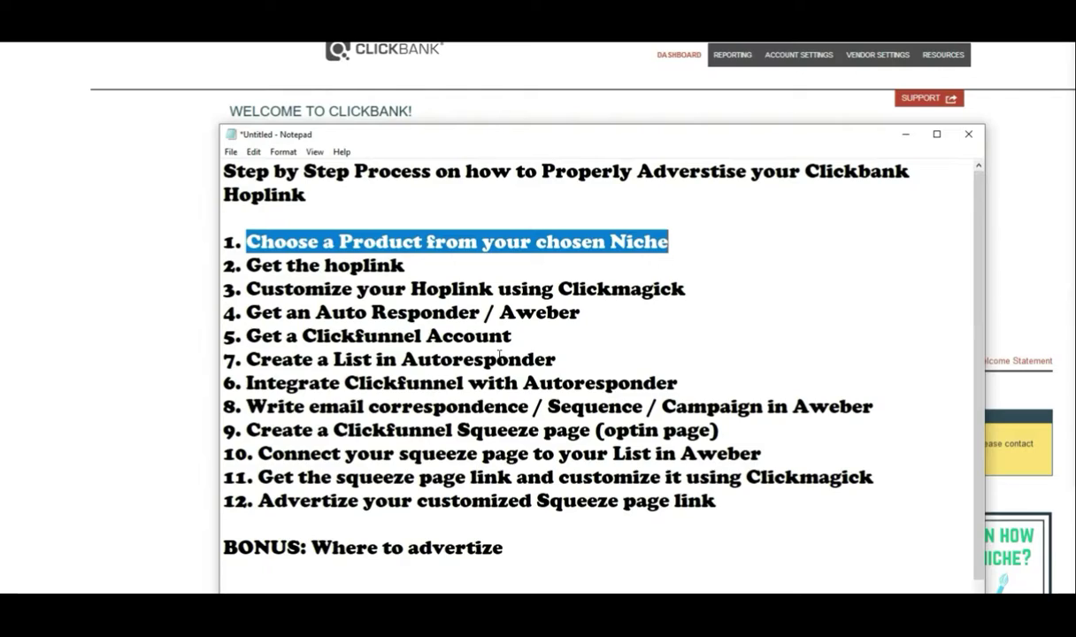
left_click(351, 273)
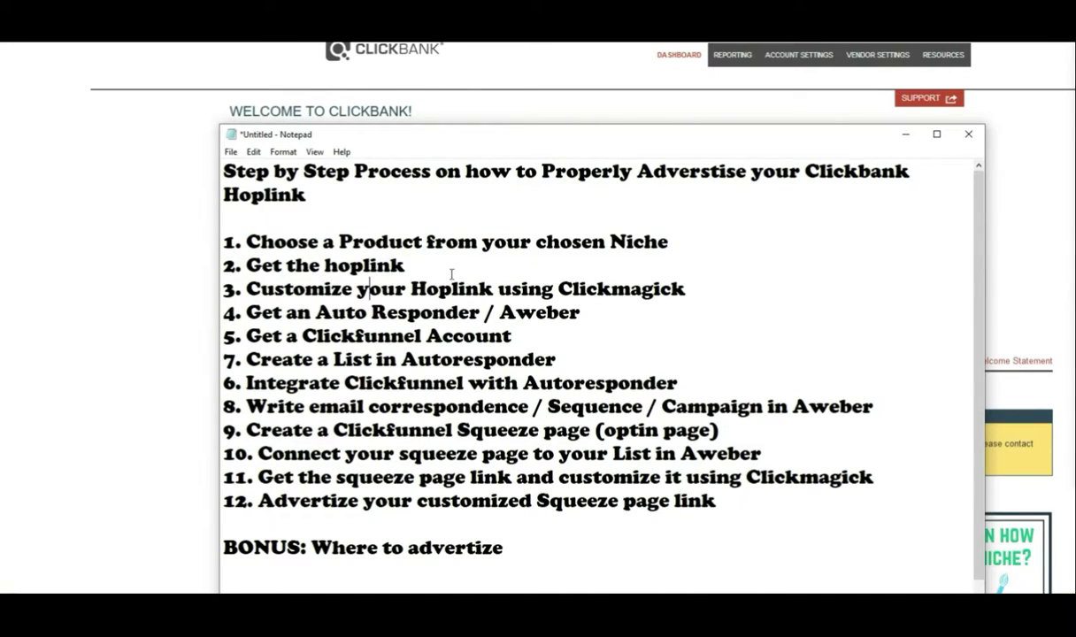
left_click_drag(644, 241, 235, 242)
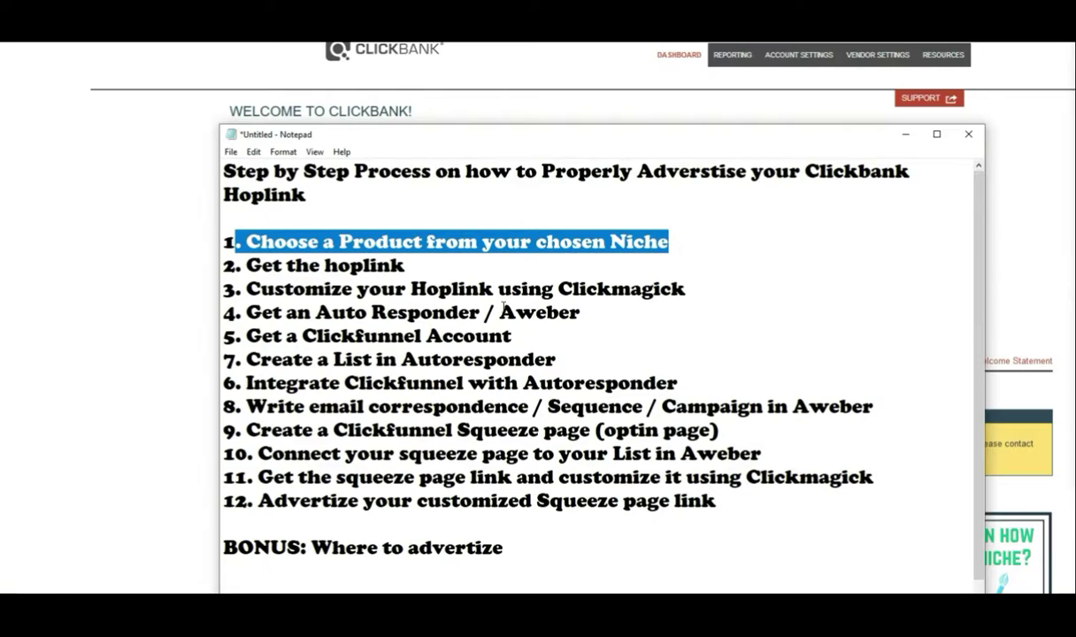
left_click(403, 257)
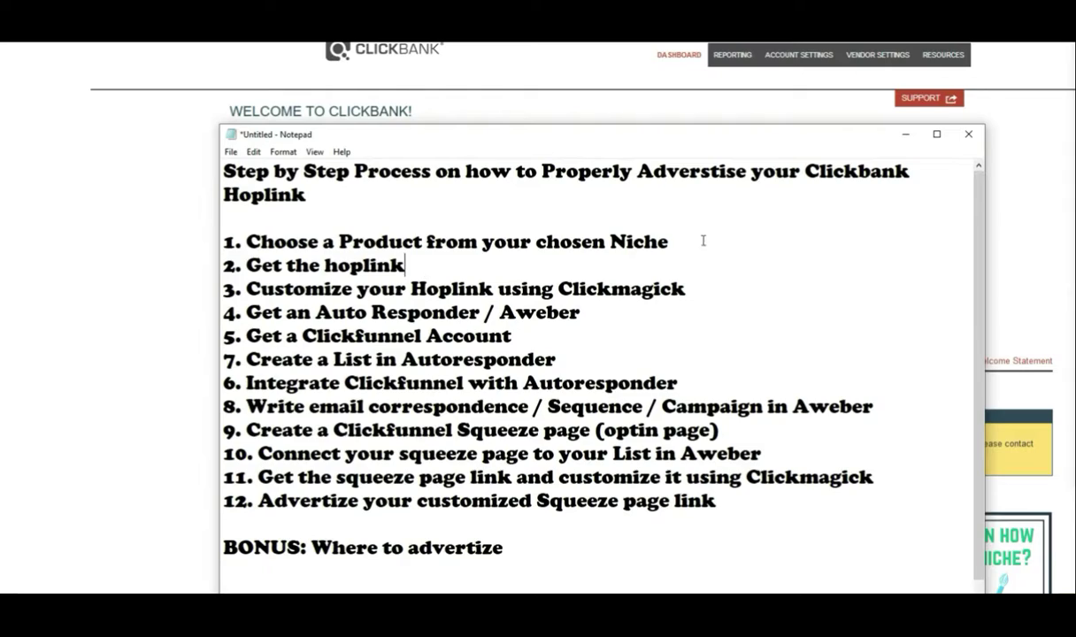
left_click_drag(676, 240, 246, 241)
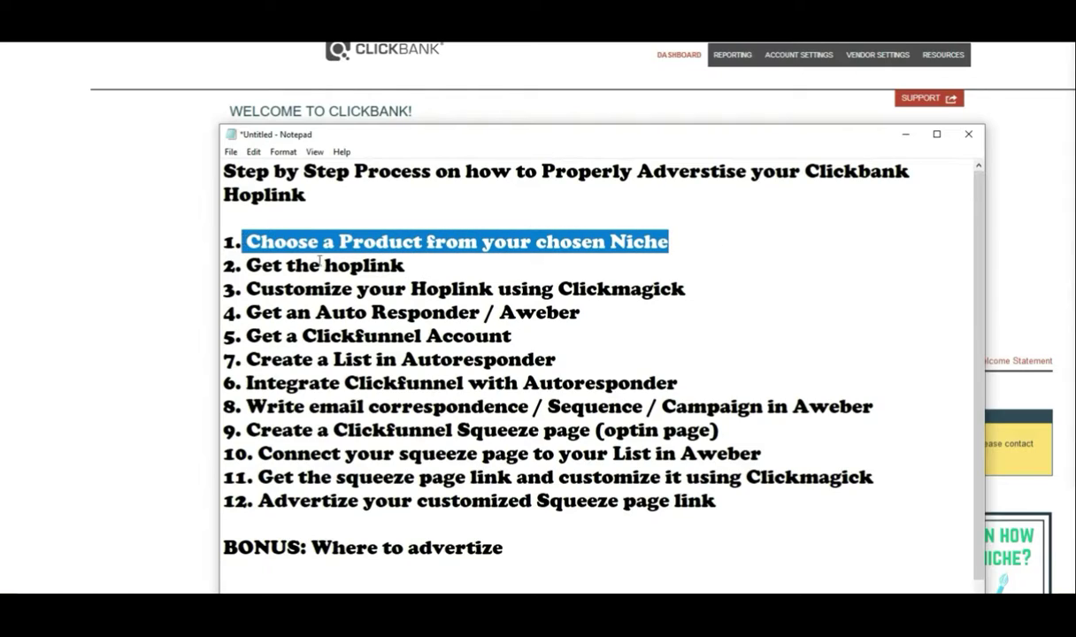
left_click(413, 257)
Step: Highlight steps 3–5: customizing the hoplink, getting an autoresponder, and getting a Clickfunnel account
left_click_drag(223, 286, 264, 278)
left_click_drag(405, 263, 570, 281)
left_click(683, 311)
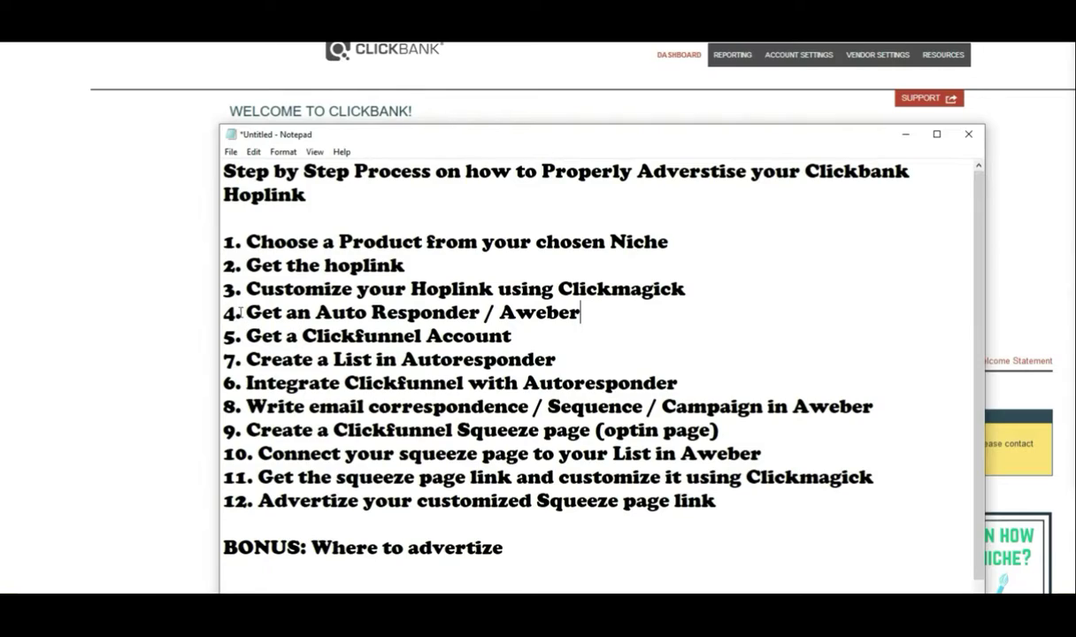
left_click_drag(235, 312, 585, 315)
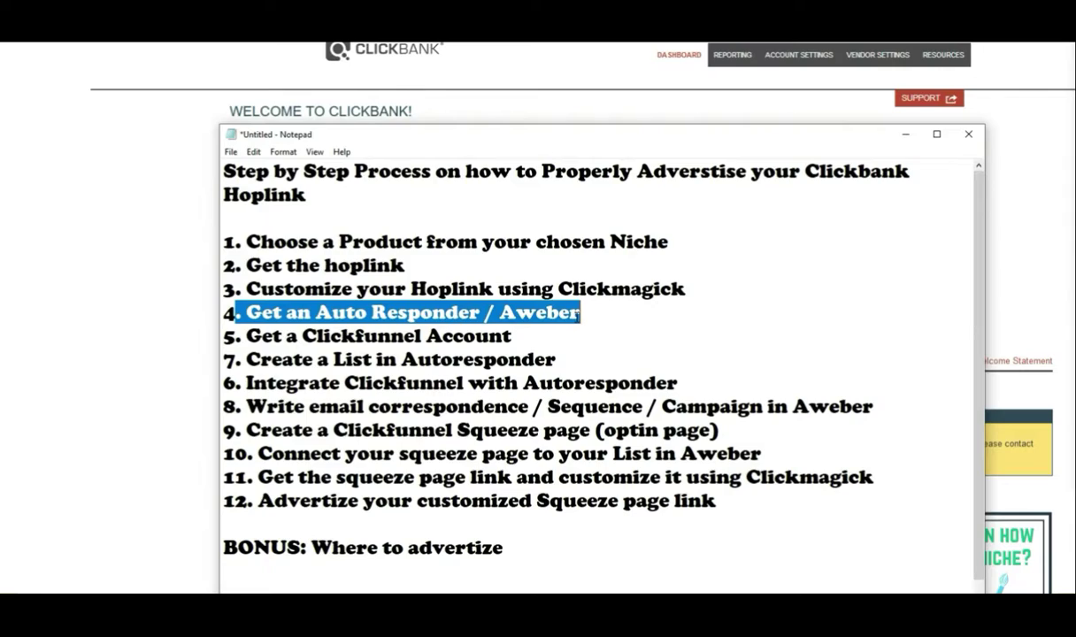
left_click(608, 322)
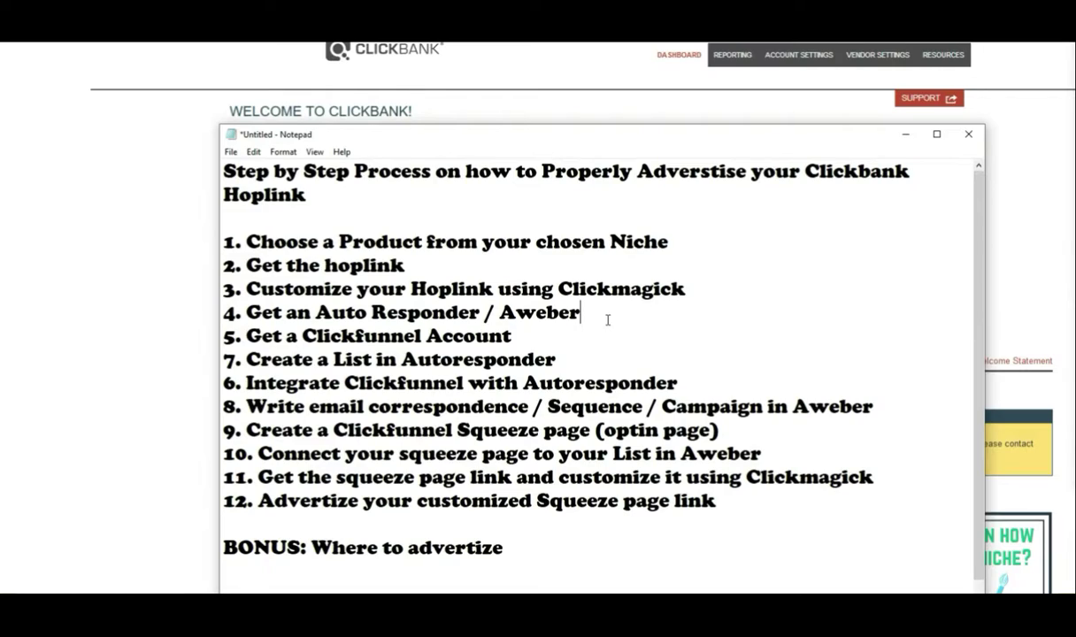
left_click_drag(513, 336, 232, 336)
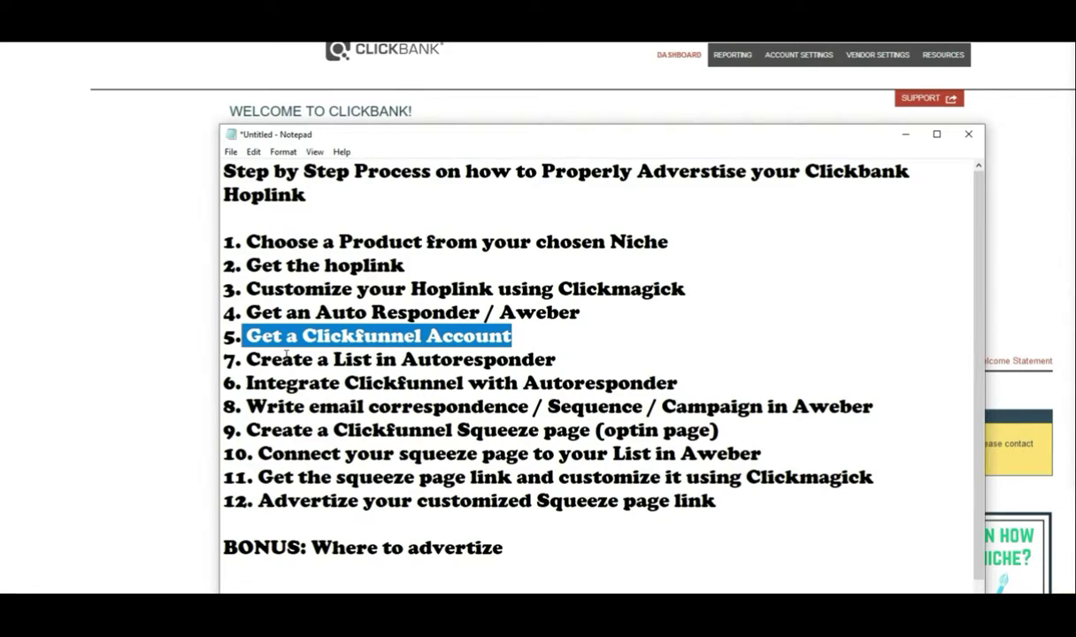
Step: Highlight steps 6–8: creating a list, integrating Clickfunnel with the Autoresponder, and the email sequence
left_click_drag(560, 359, 247, 359)
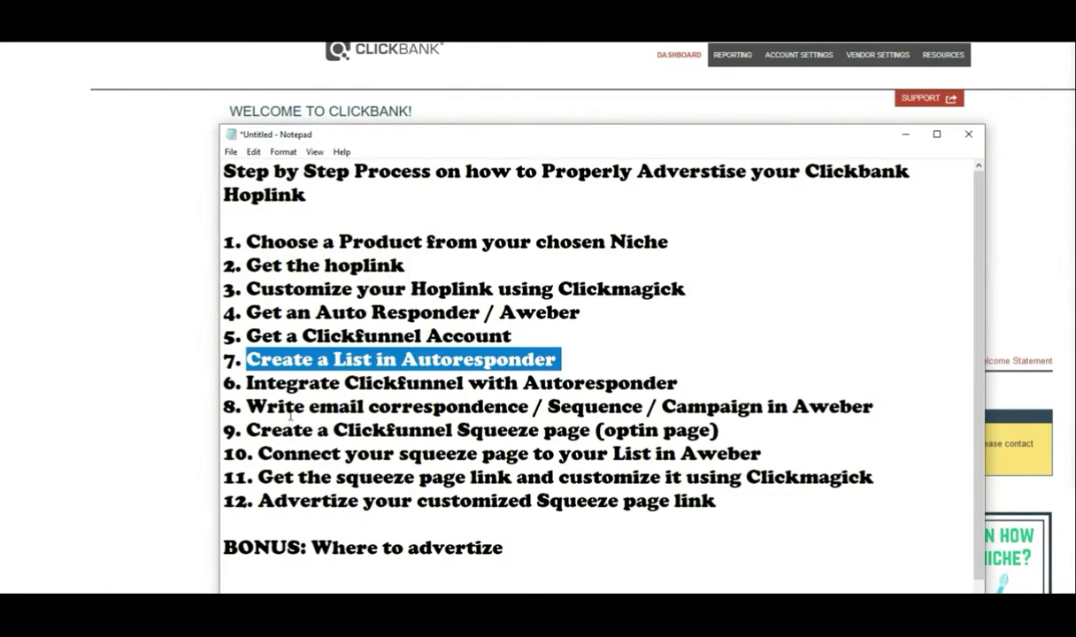
left_click(247, 382)
left_click_drag(251, 382, 420, 382)
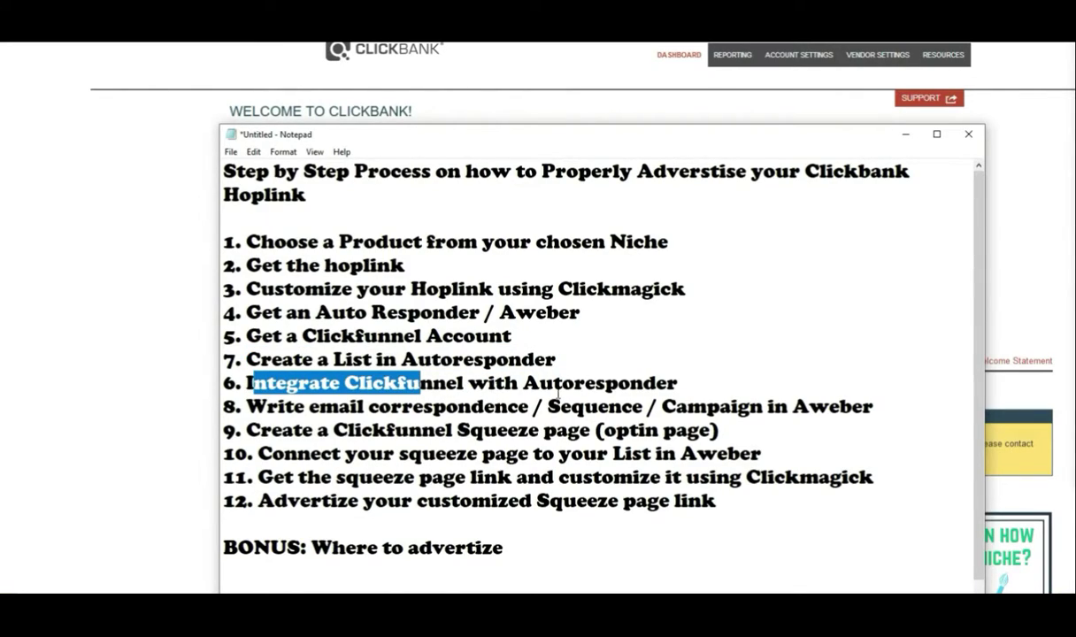
left_click_drag(686, 383, 522, 383)
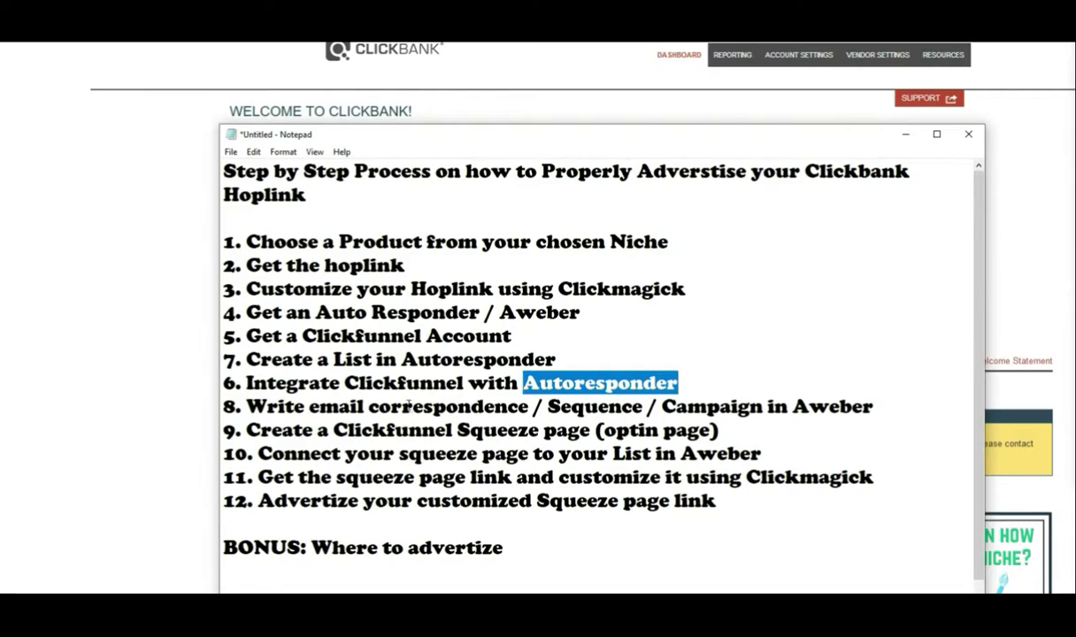
left_click(285, 406)
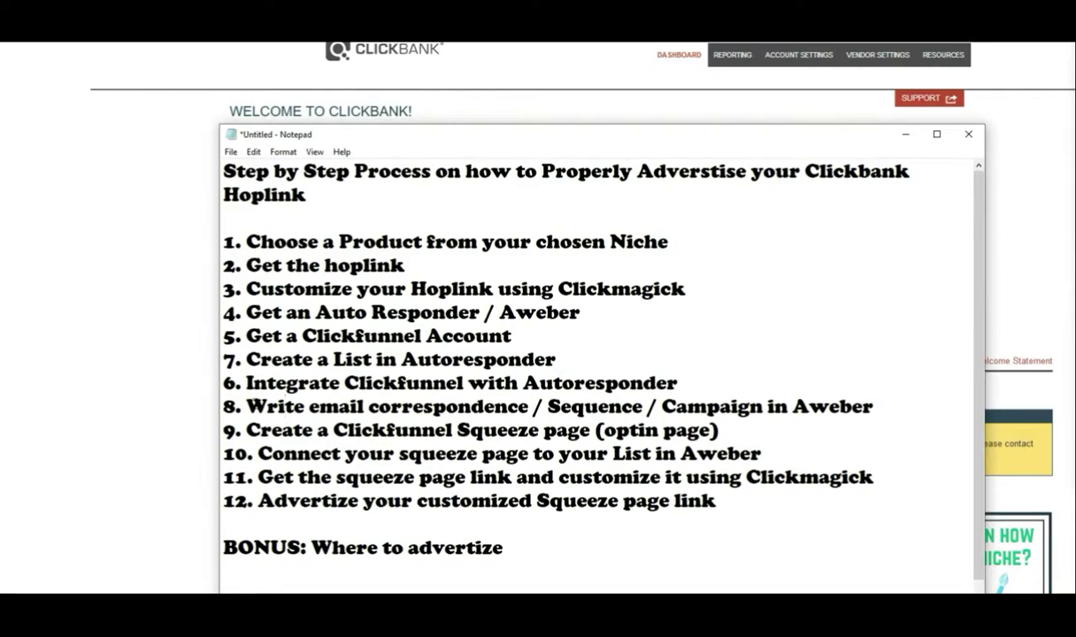
left_click_drag(246, 406, 456, 407)
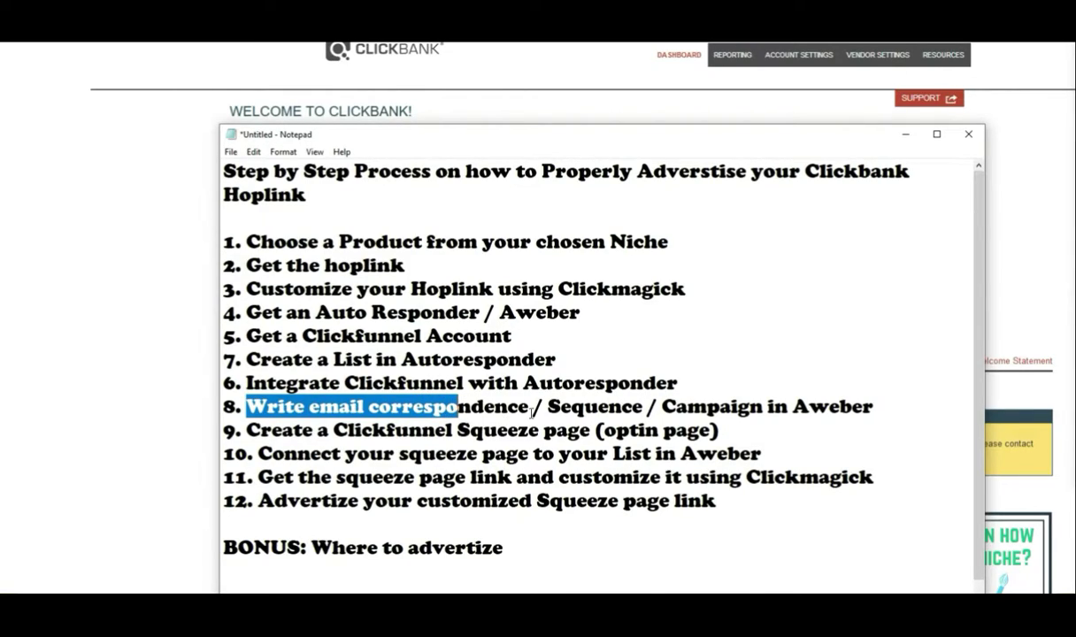
left_click_drag(548, 406, 661, 407)
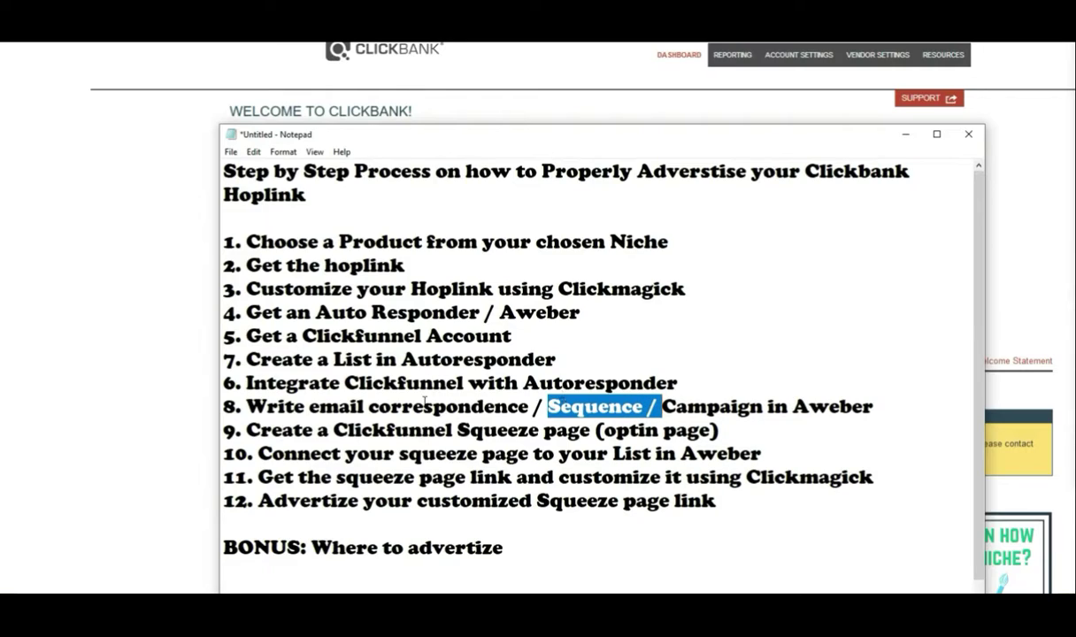
left_click_drag(245, 406, 884, 404)
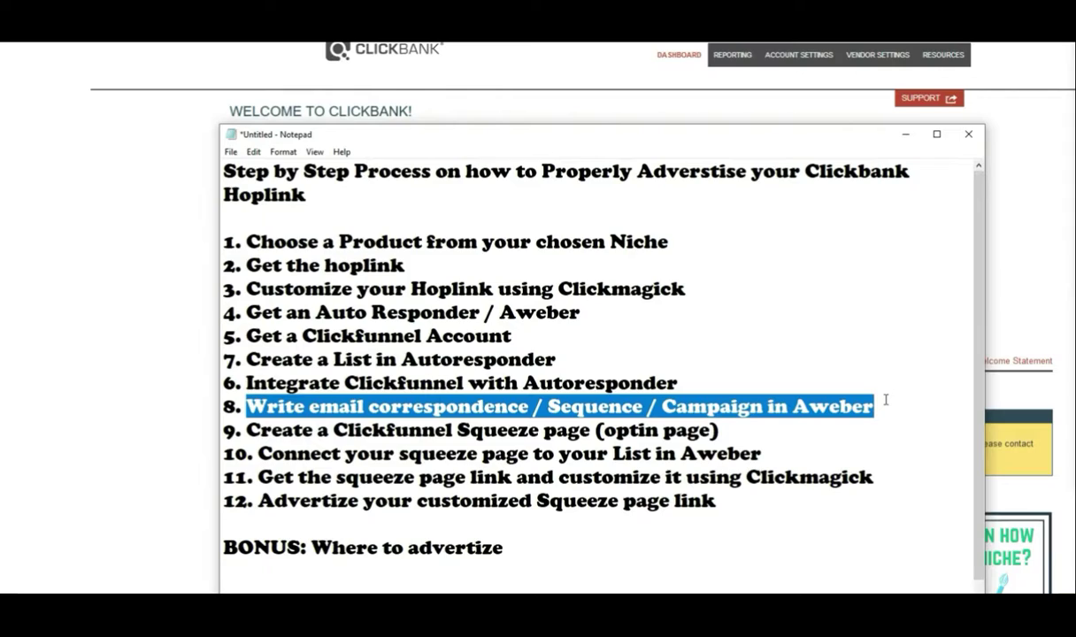
left_click(306, 431)
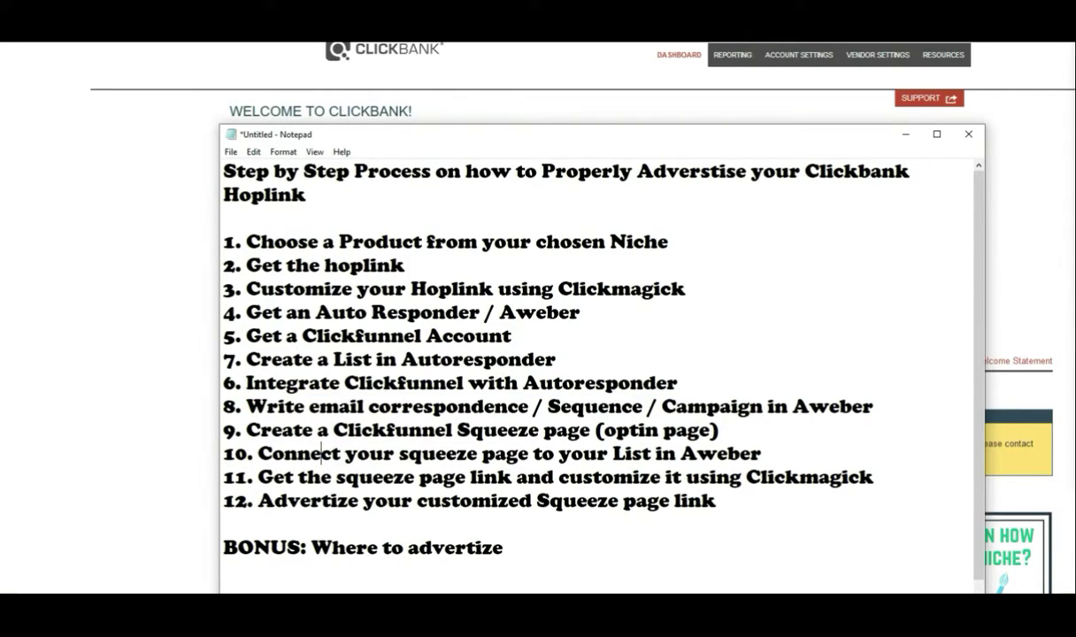
Step: Highlight steps 9–12 about the squeeze page, the BONUS advertising line, then step 1 again
left_click_drag(246, 430, 615, 431)
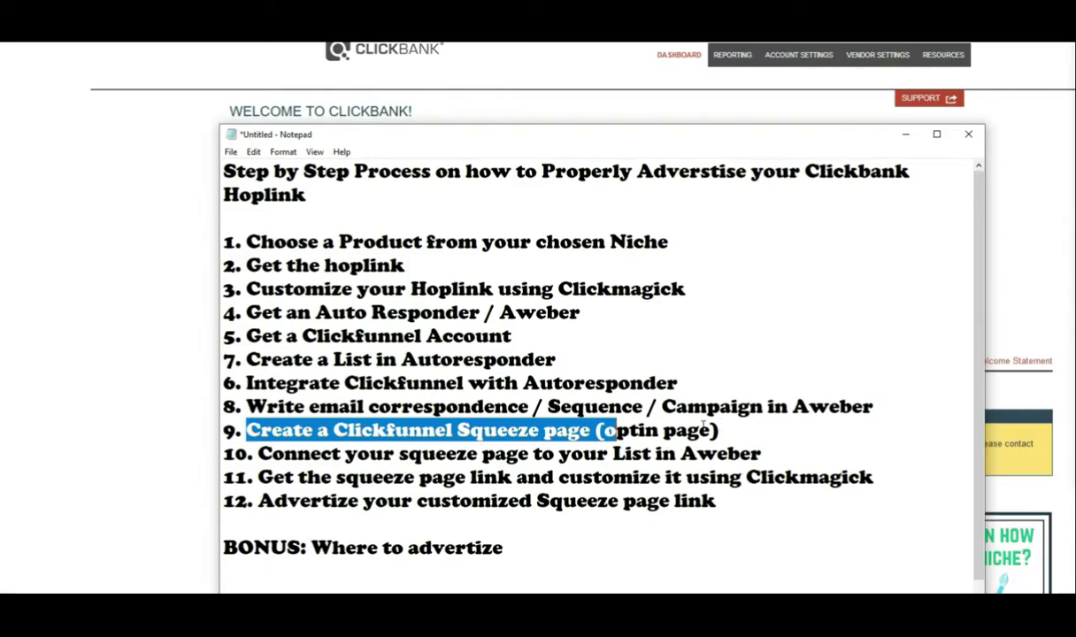
left_click(278, 452)
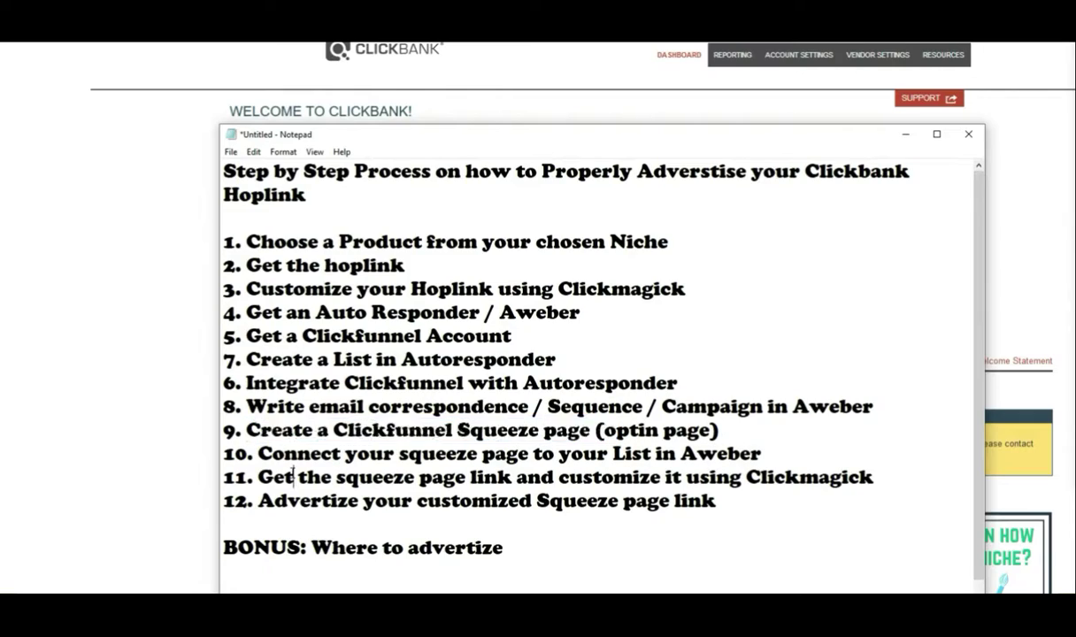
left_click_drag(257, 453, 762, 464)
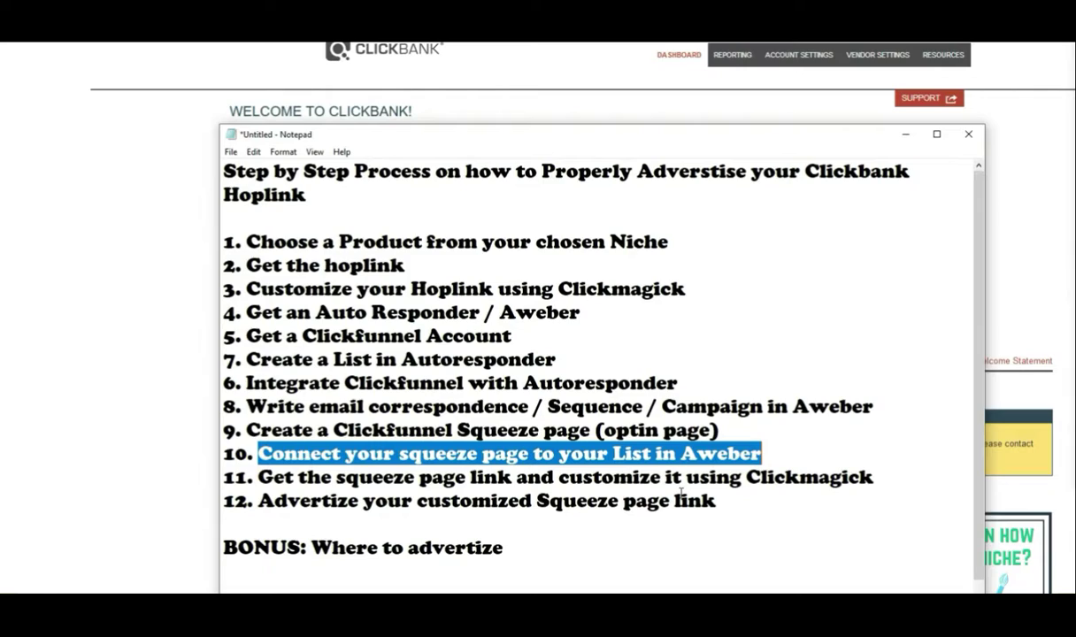
left_click_drag(890, 469, 743, 502)
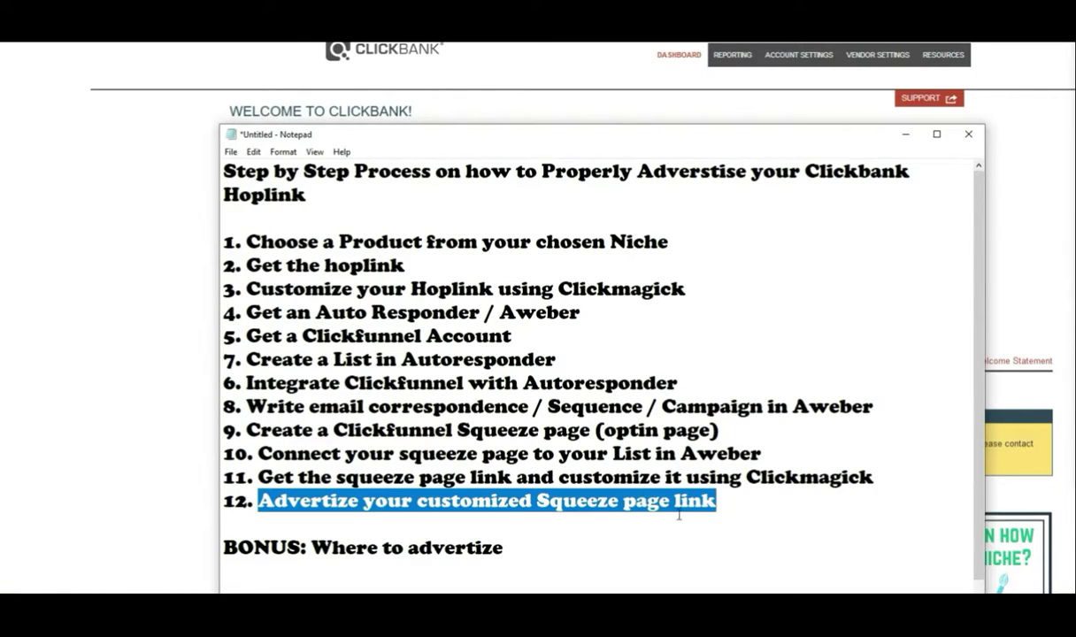
left_click(725, 510)
left_click_drag(550, 547, 245, 530)
left_click(253, 548)
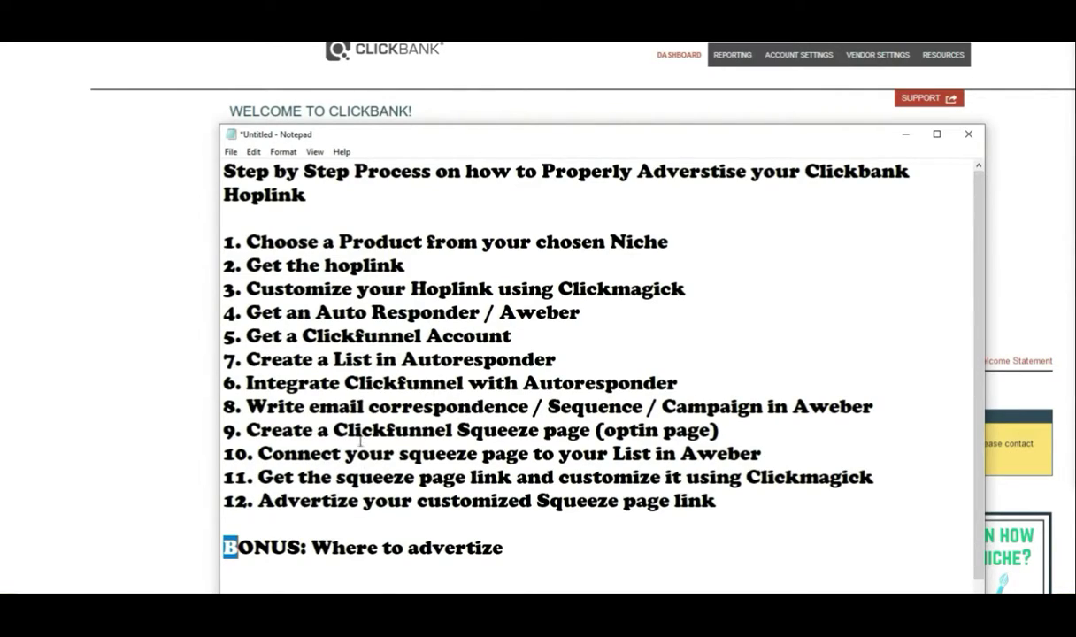
left_click_drag(285, 242, 715, 241)
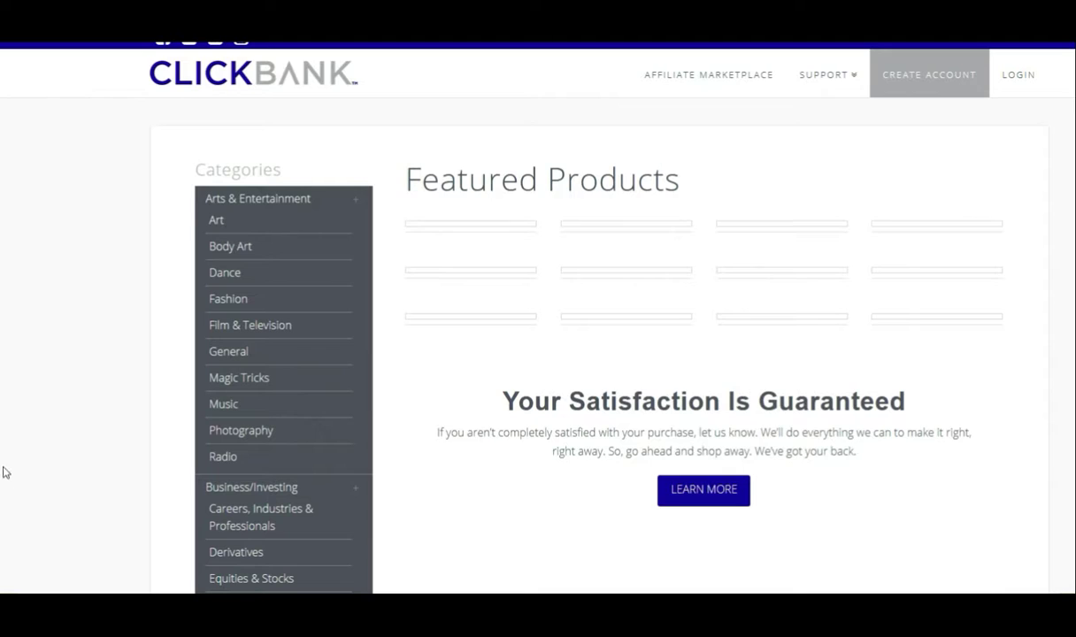
Step: Sign back in to ClickBank, retrying the failed sign-in page and re-entering the password
left_click(1017, 75)
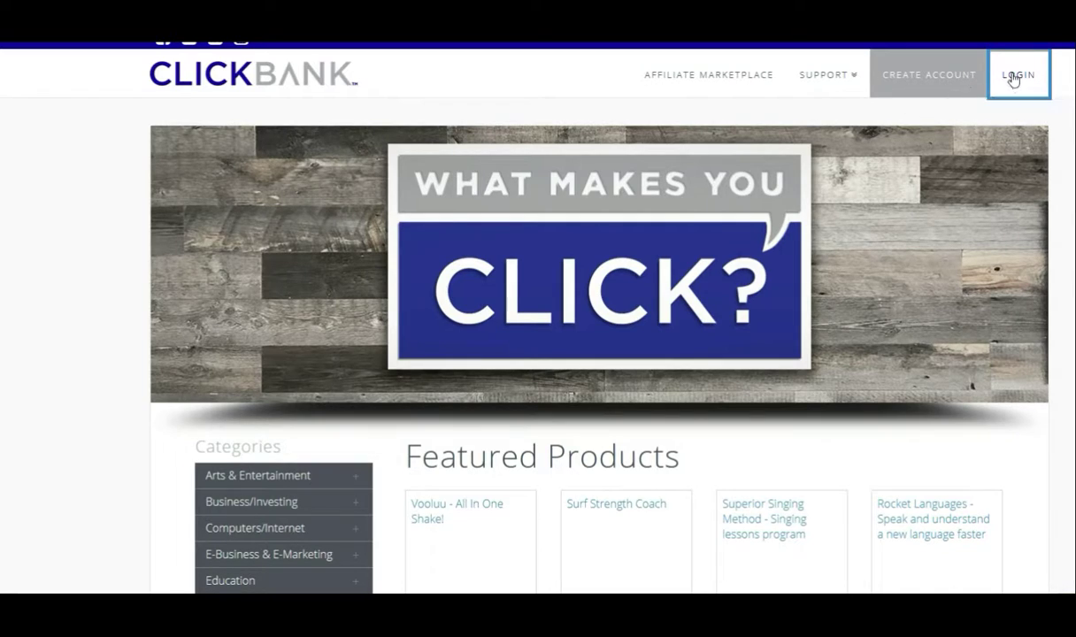
scroll(560, 385, "down", 3)
scroll(793, 386, "up", 2)
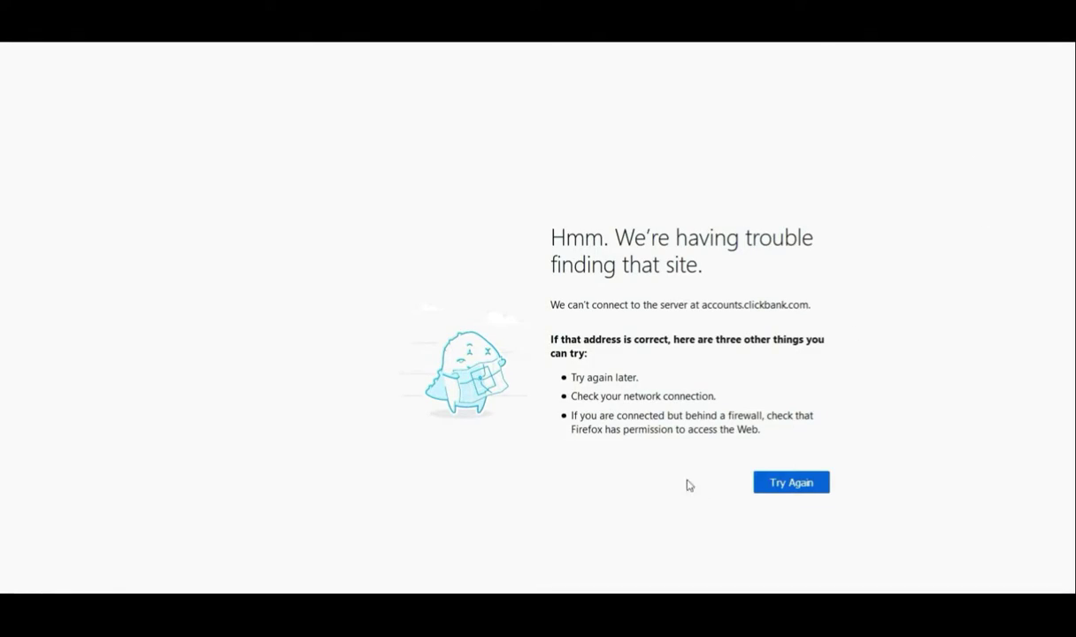
left_click(776, 483)
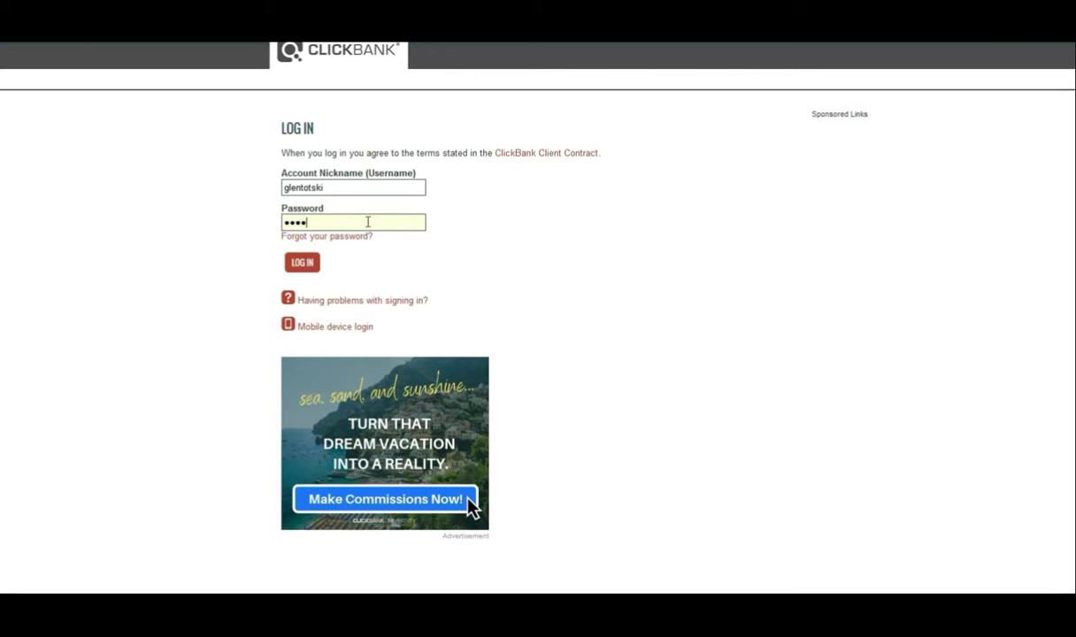
key("BackSpace")
type("••")
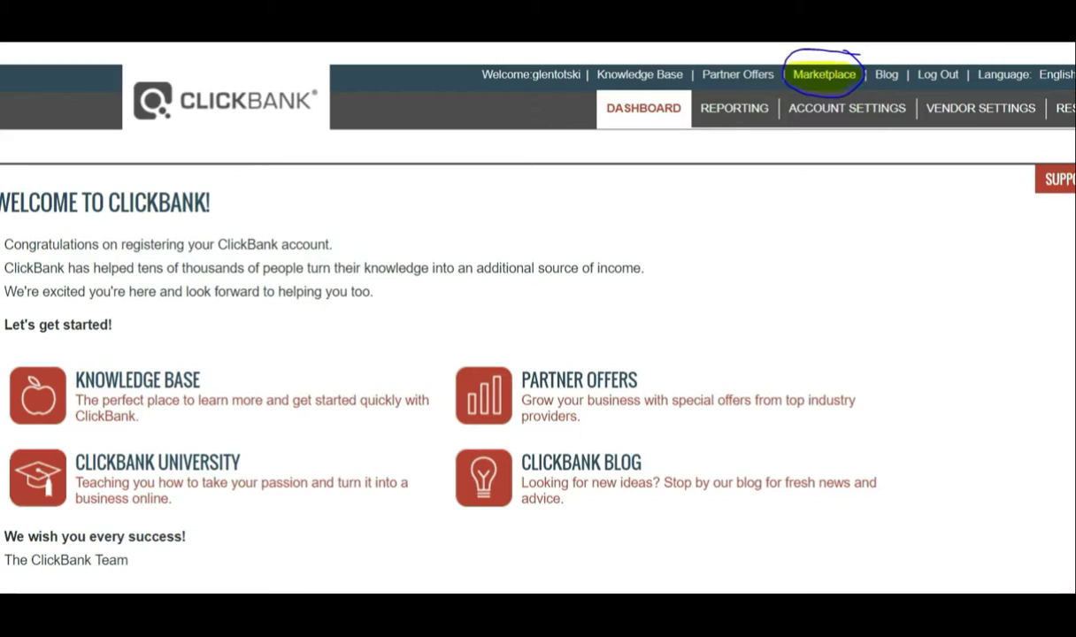
Step: Open the Marketplace and choose the Health & Fitness category, listing 1,177 products
left_click(824, 74)
scroll(134, 332, "down", 3)
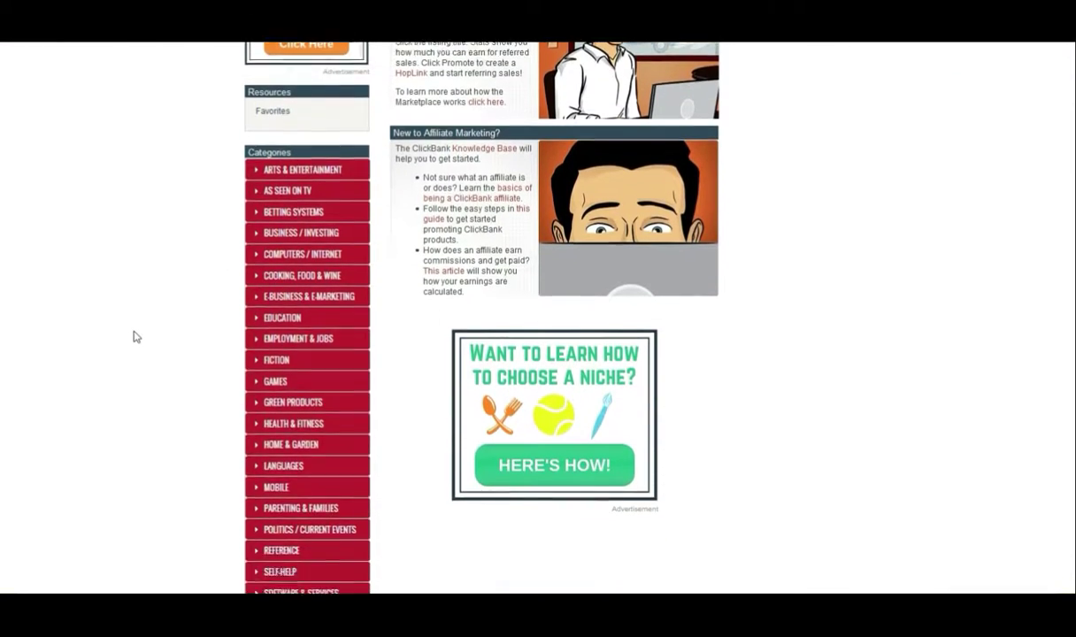
scroll(135, 336, "down", 2)
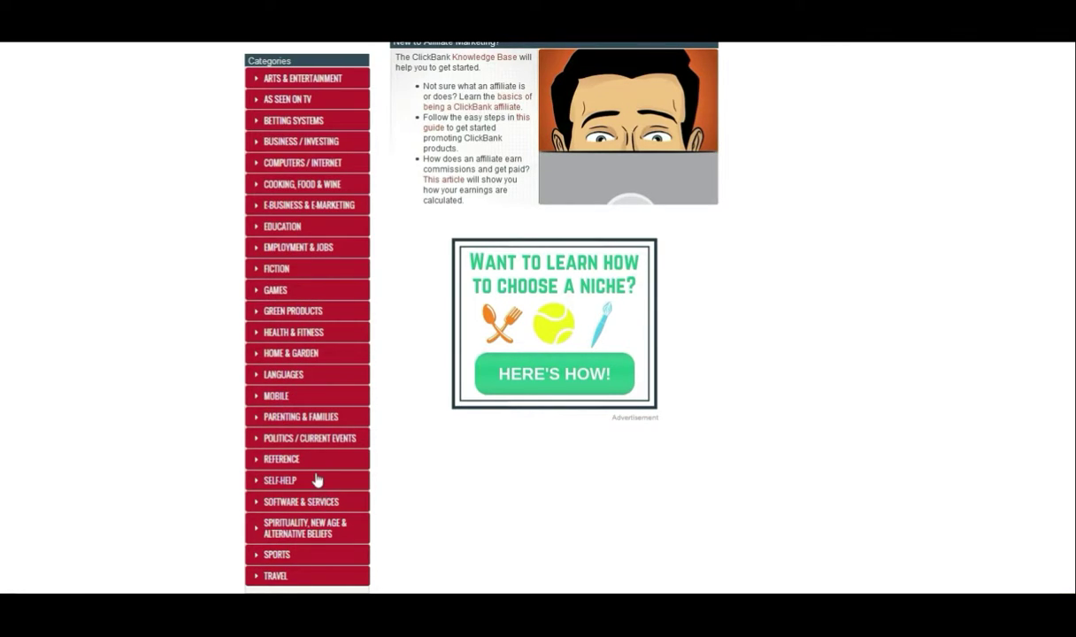
left_click(307, 341)
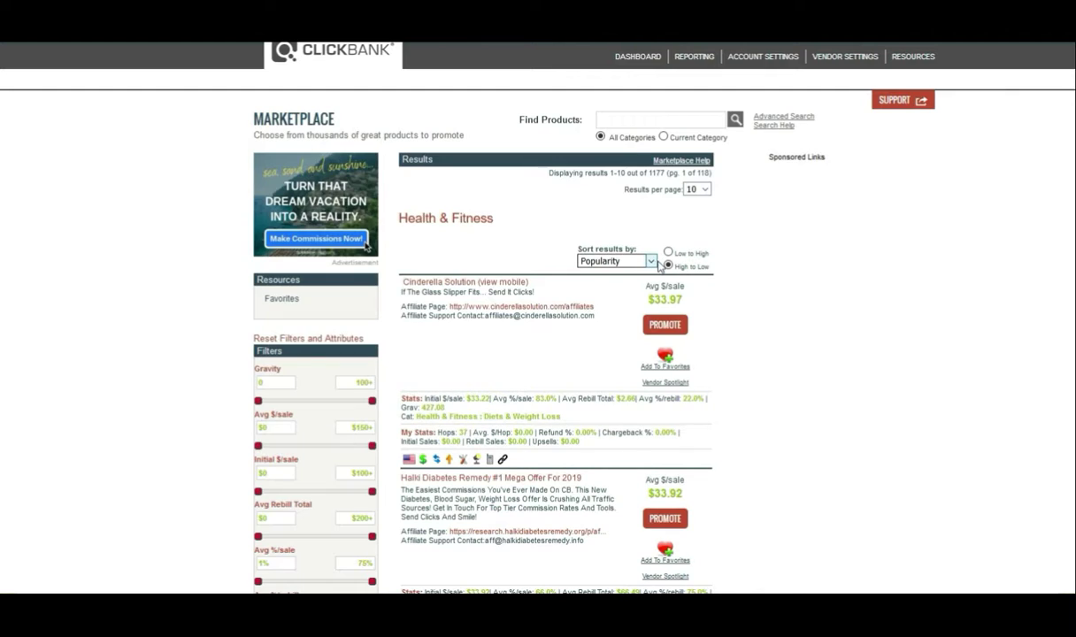
Step: Sort the Health & Fitness listings by Gravity and highlight the top 427.08 gravity figure
scroll(416, 284, "down", 1)
scroll(417, 285, "down", 8)
scroll(458, 567, "up", 10)
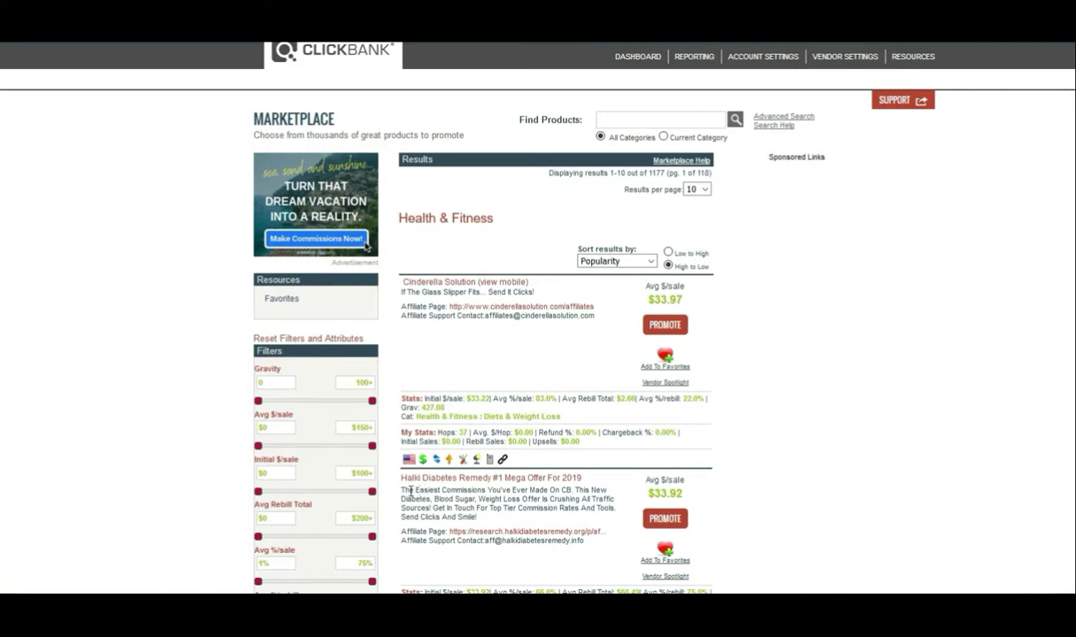
scroll(521, 540, "down", 1)
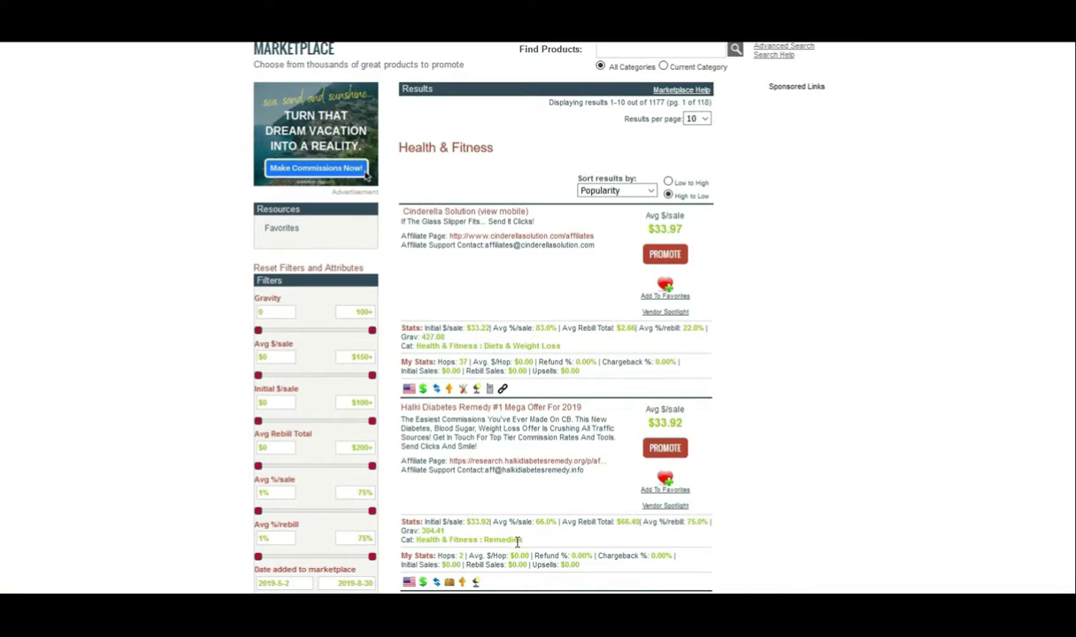
scroll(519, 540, "down", 3)
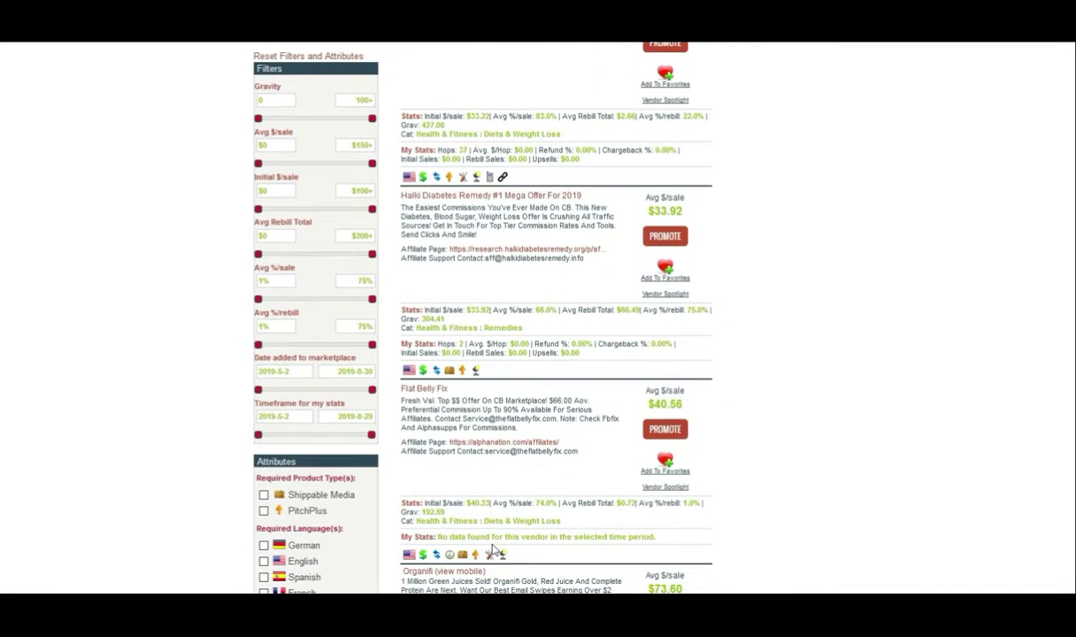
scroll(451, 556, "down", 1)
scroll(574, 532, "up", 5)
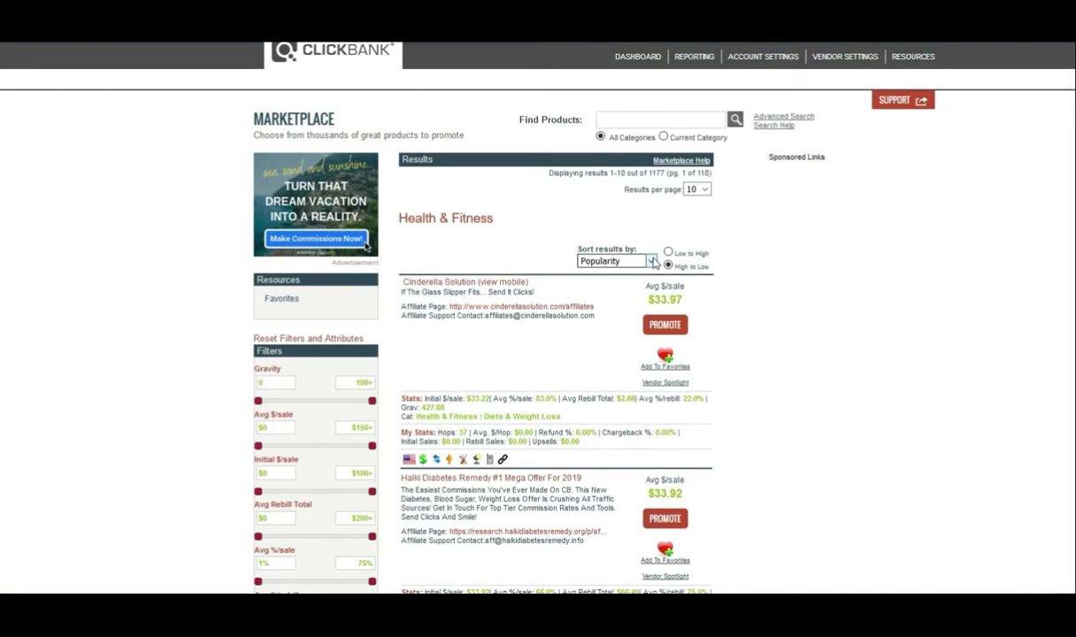
left_click(653, 262)
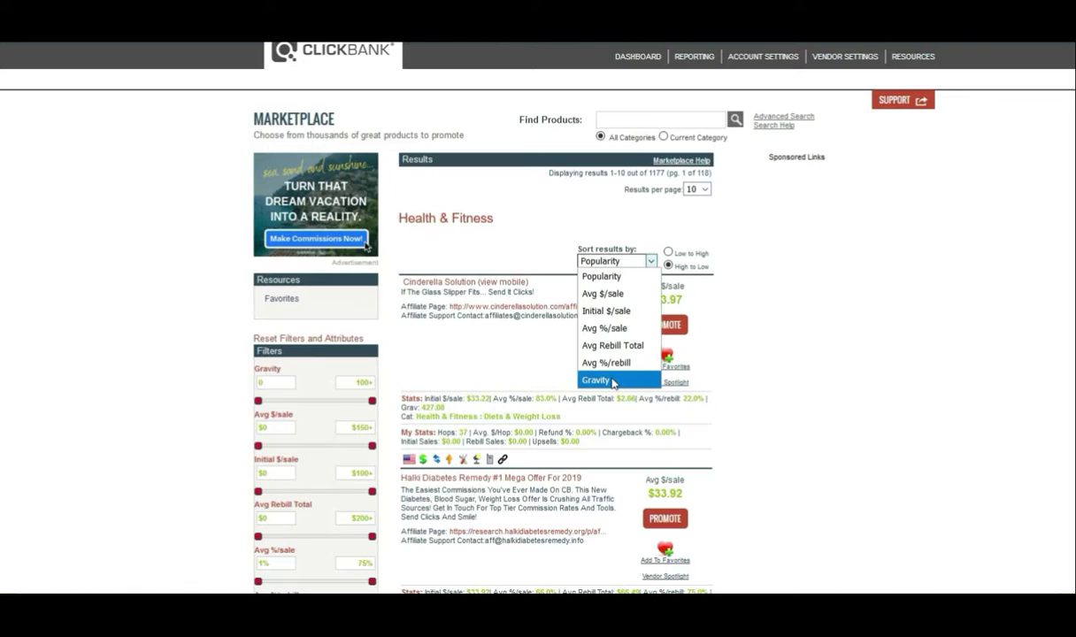
left_click(596, 379)
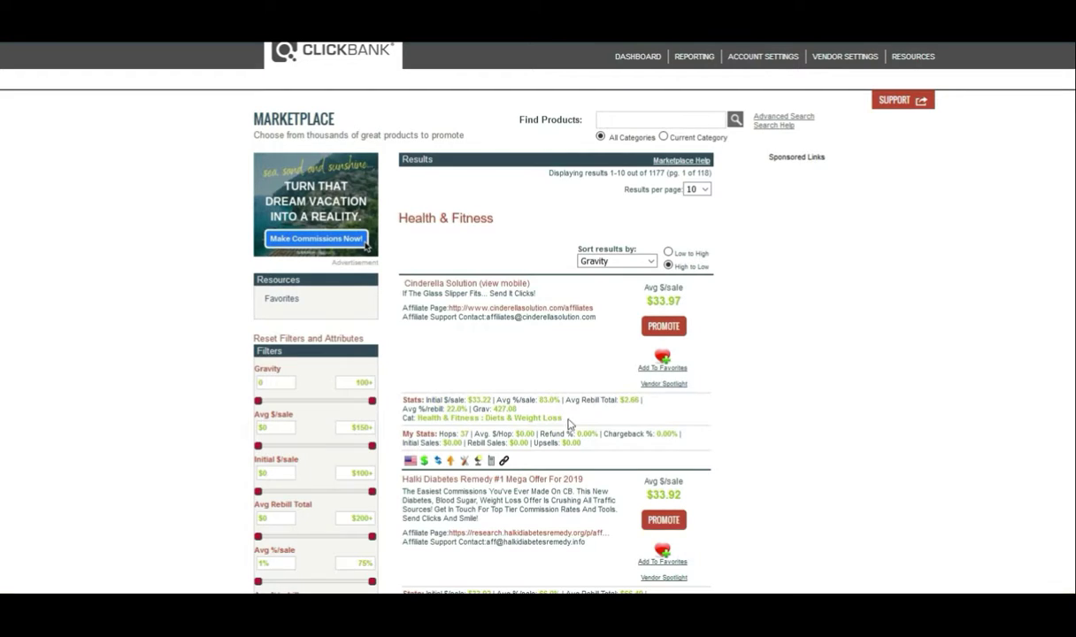
left_click_drag(518, 409, 475, 410)
Step: Highlight Cinderella Solution's 427.08 gravity, its product title and its $33.97 average sale
left_click(752, 425)
double_click(494, 406)
left_click_drag(531, 283, 406, 287)
left_click(757, 363)
left_click_drag(683, 301, 644, 302)
left_click(802, 353)
left_click(614, 304)
left_click_drag(646, 301, 691, 301)
left_click(754, 315)
Step: Promote Cinderella Solution with the Default landing page and select its generated HopLink
left_click(670, 333)
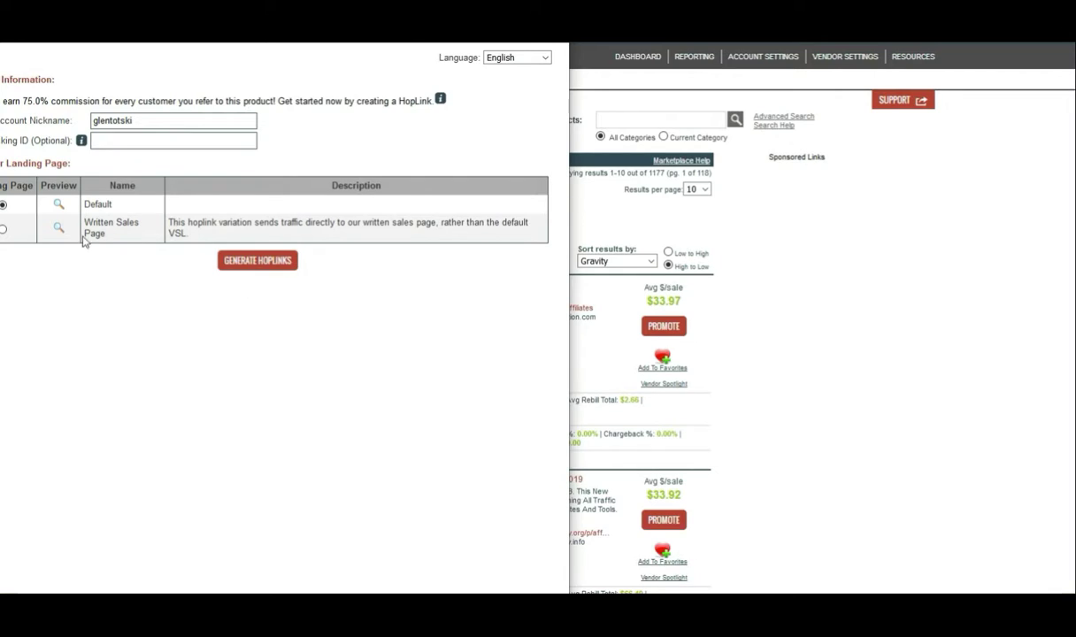
left_click(268, 265)
left_click_drag(340, 359, 118, 365)
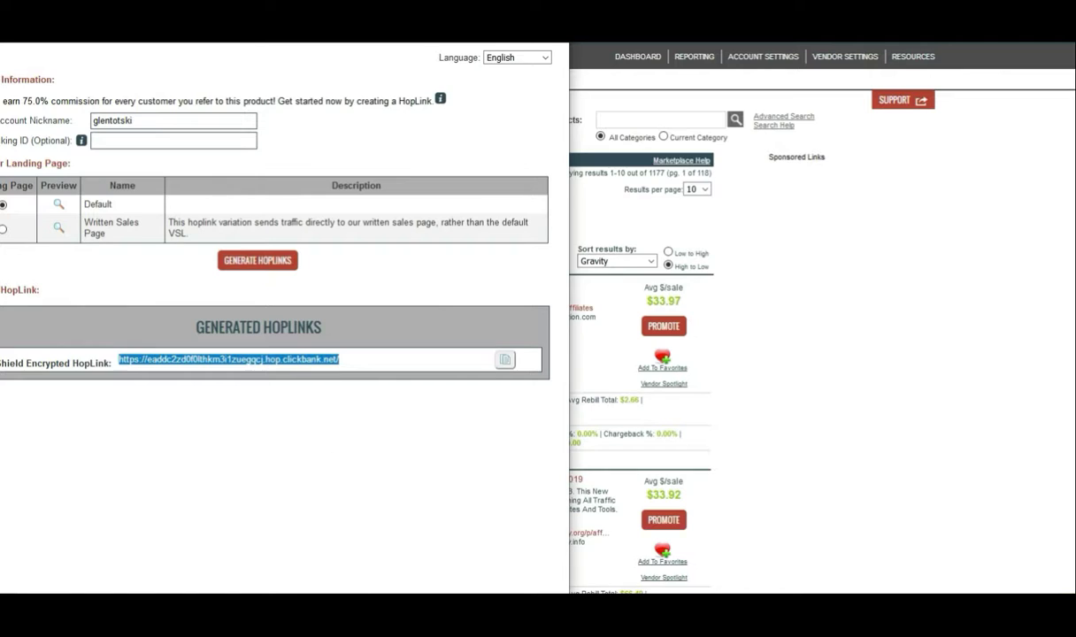
Step: Switch to the Notepad checklist and mark steps 2 and 3 on getting and customizing the hoplink
key("alt+Tab")
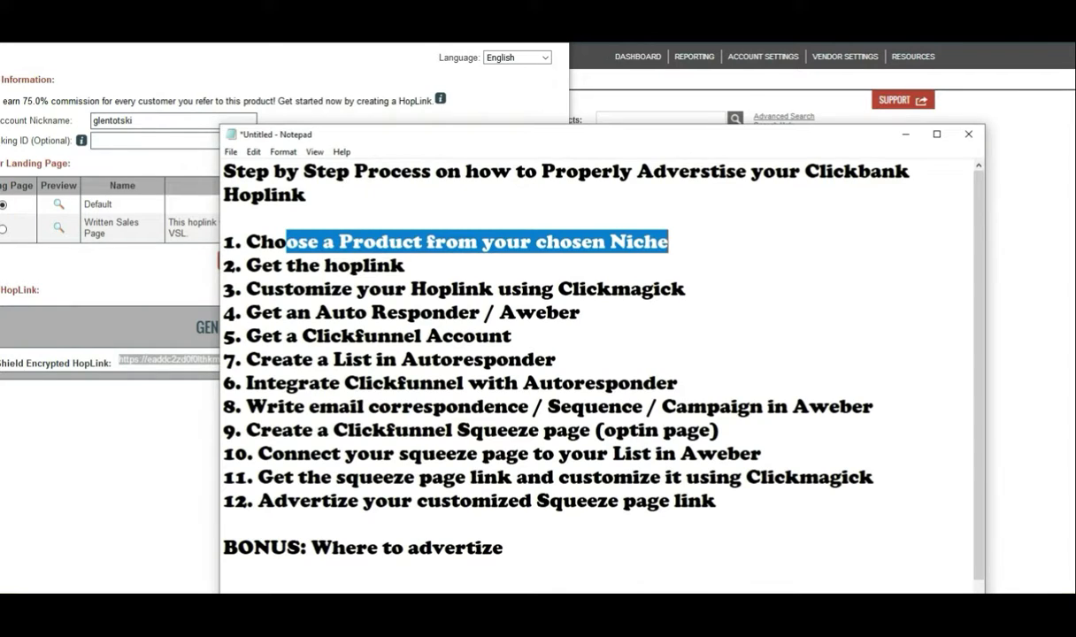
left_click_drag(404, 266, 246, 266)
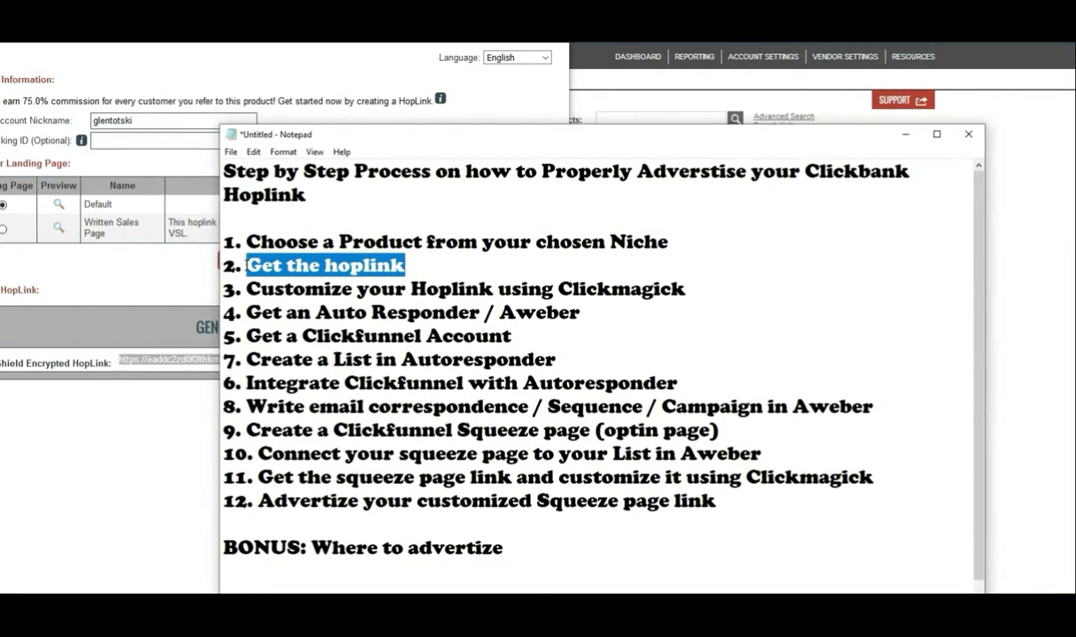
left_click_drag(710, 298, 259, 288)
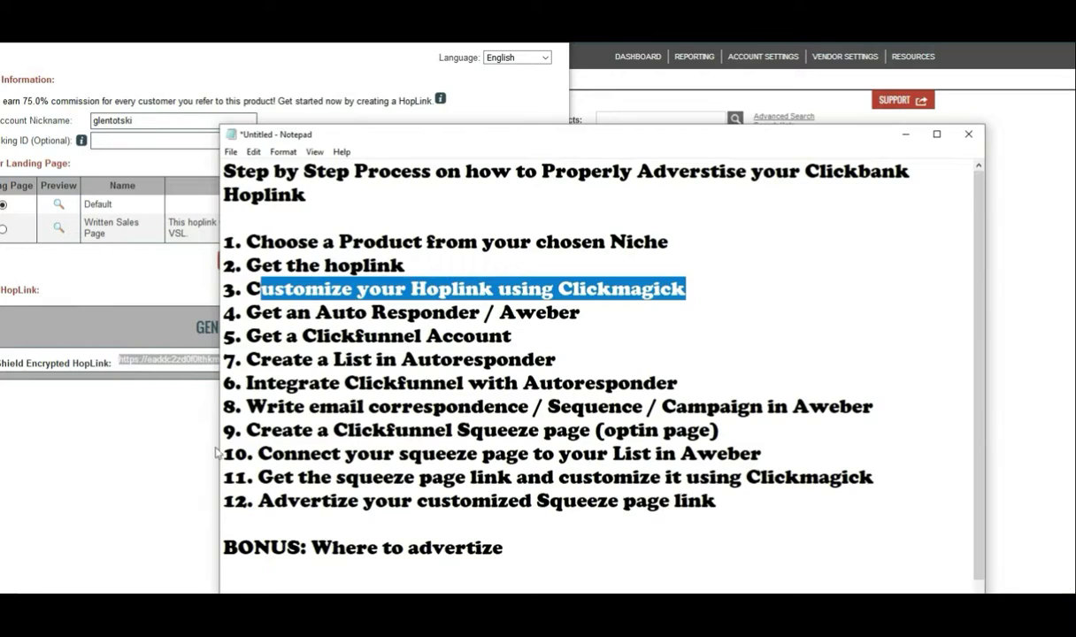
Step: Copy the Cinderella Solution HopLink URL and switch to the ClickMagick Tracking Links window
left_click(106, 480)
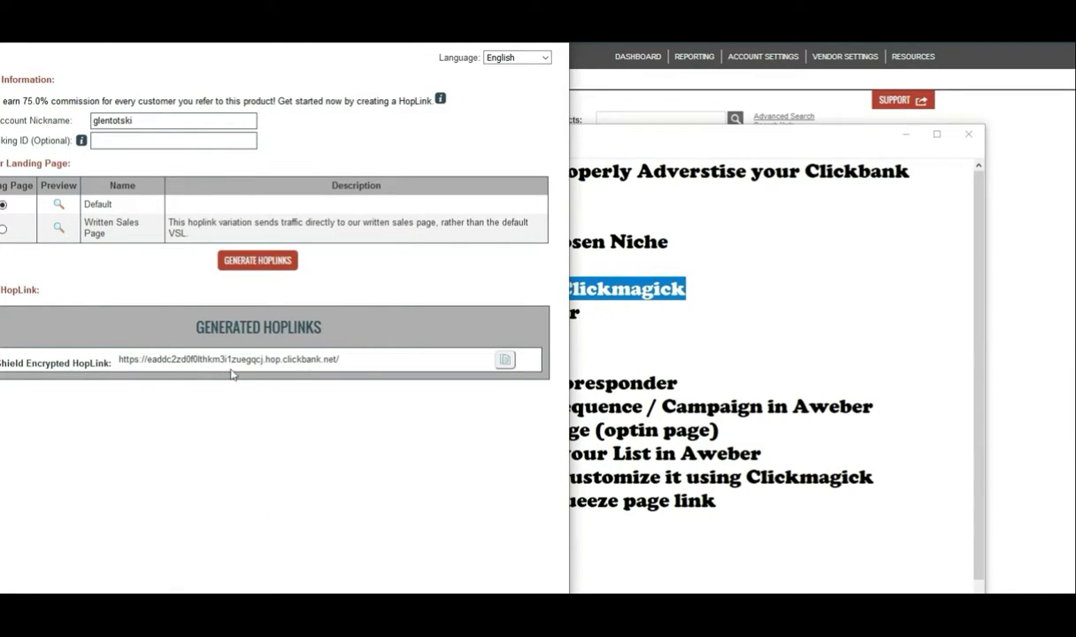
left_click_drag(340, 358, 117, 372)
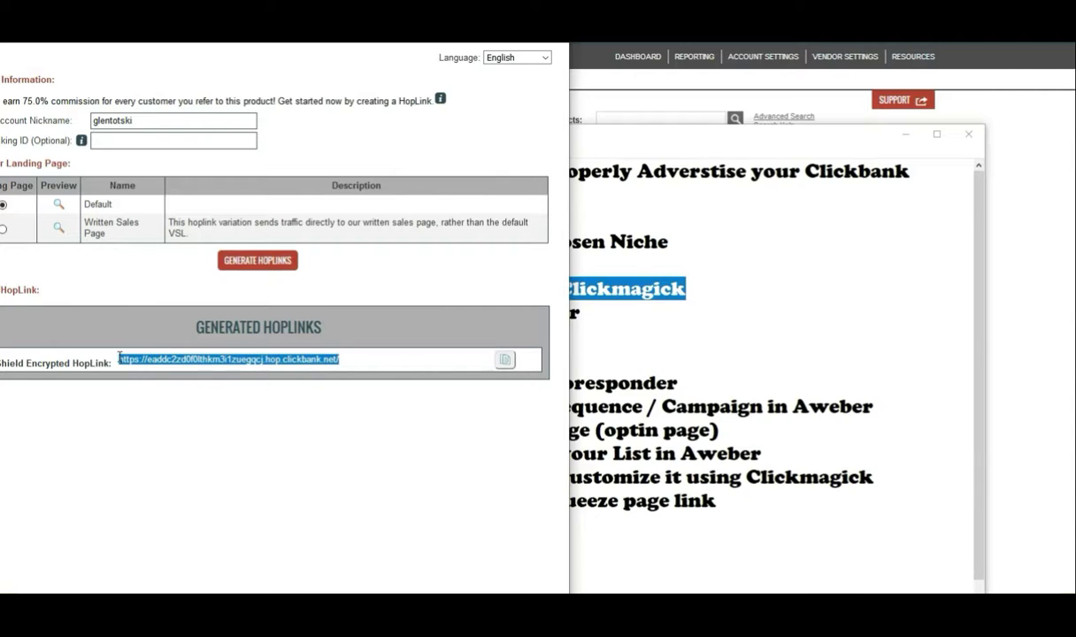
right_click(219, 361)
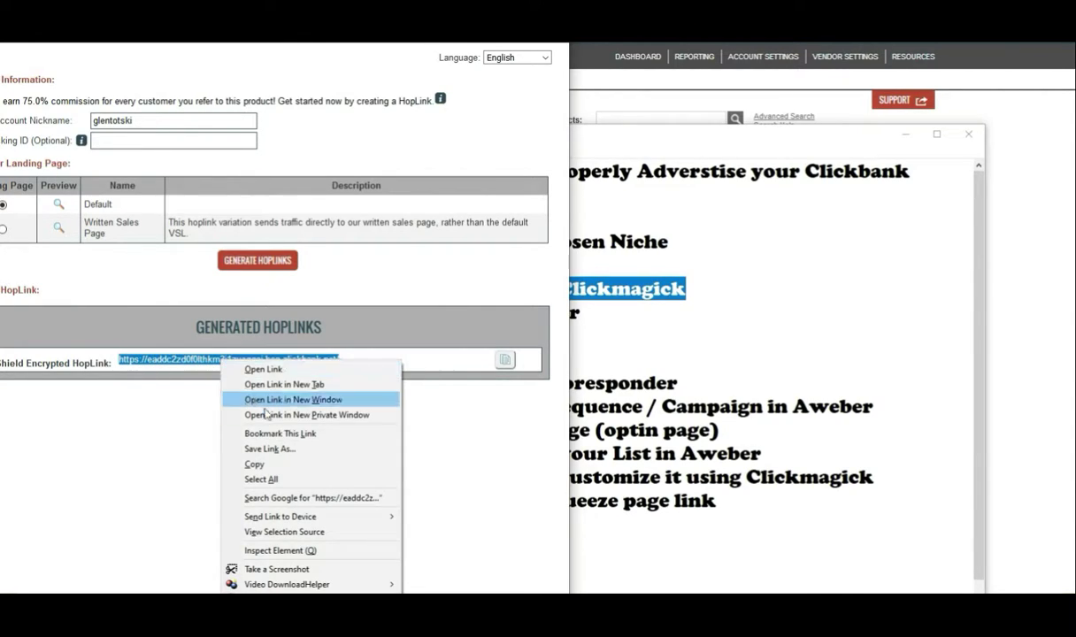
left_click(256, 463)
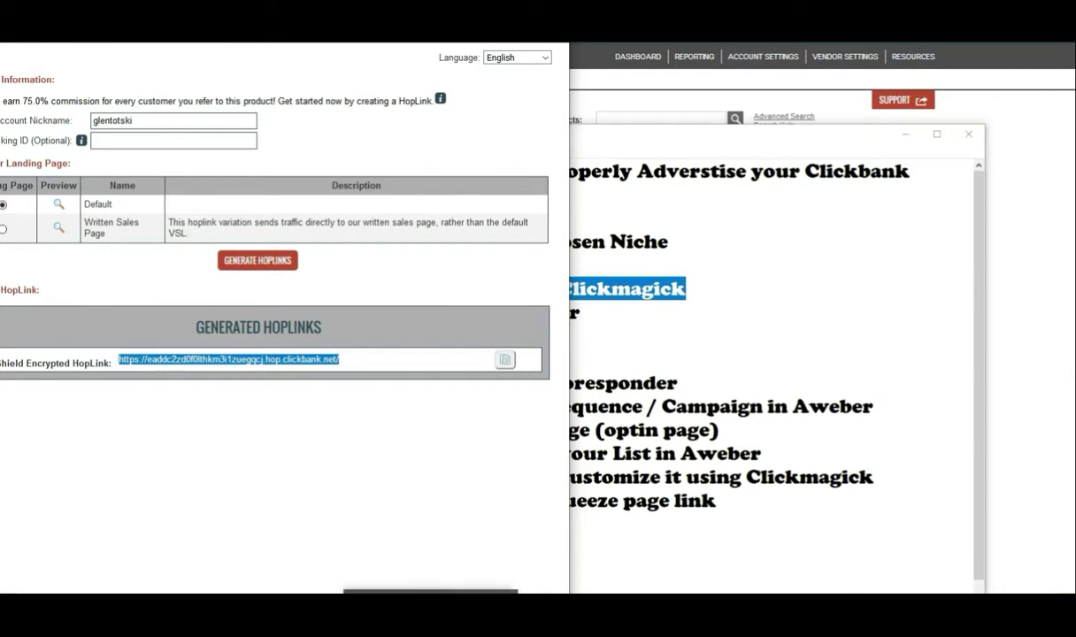
left_click(342, 612)
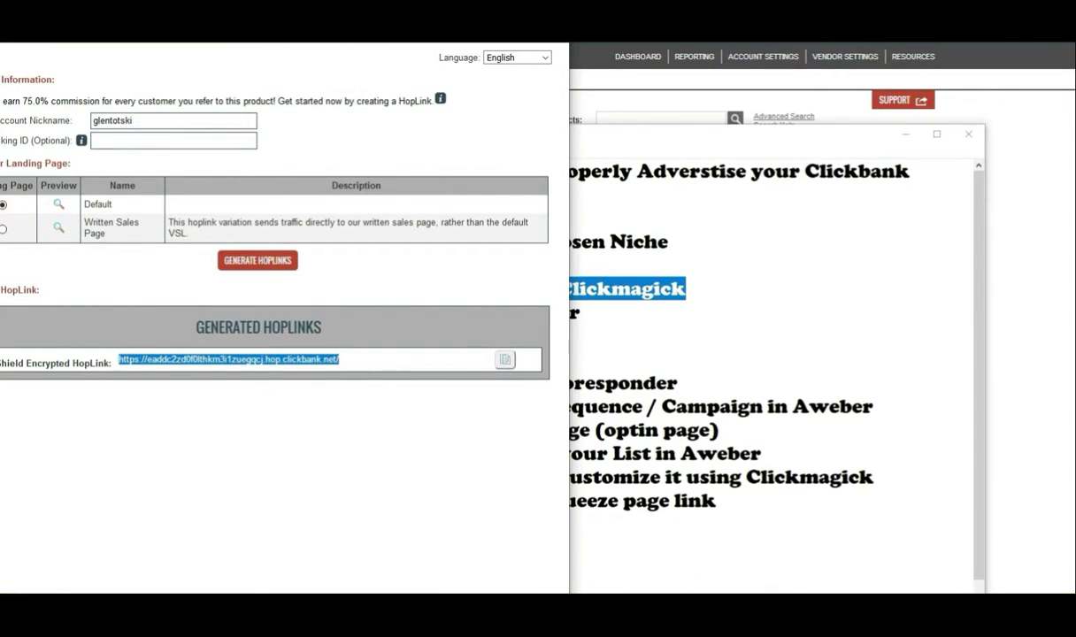
left_click(347, 612)
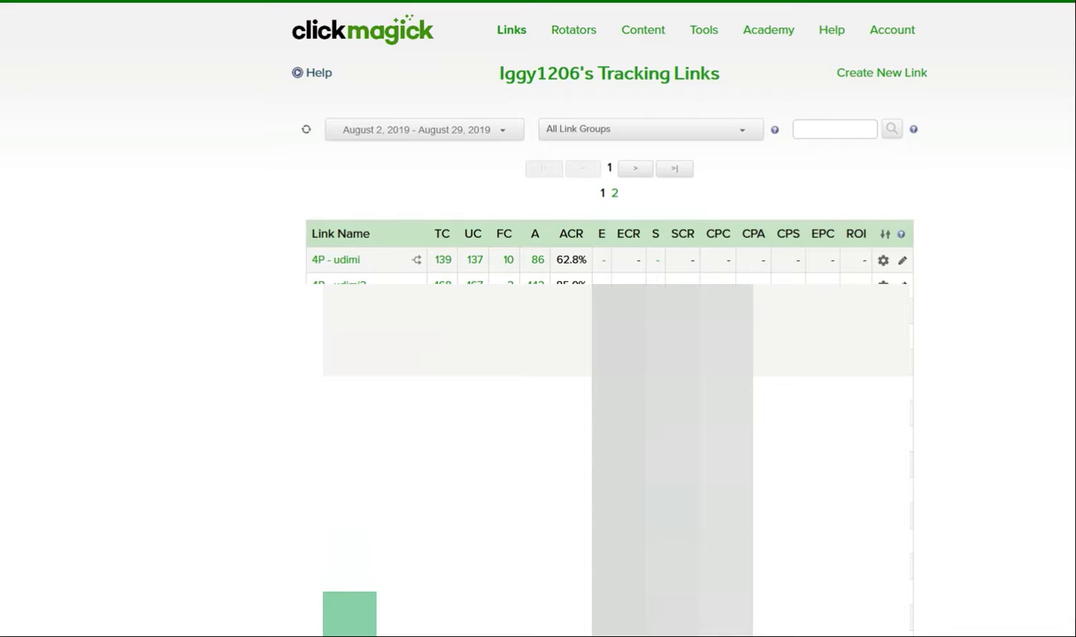
Step: Create a new tracking link with the pasted HopLink as Primary URL and Link Name testlink1
left_click(871, 76)
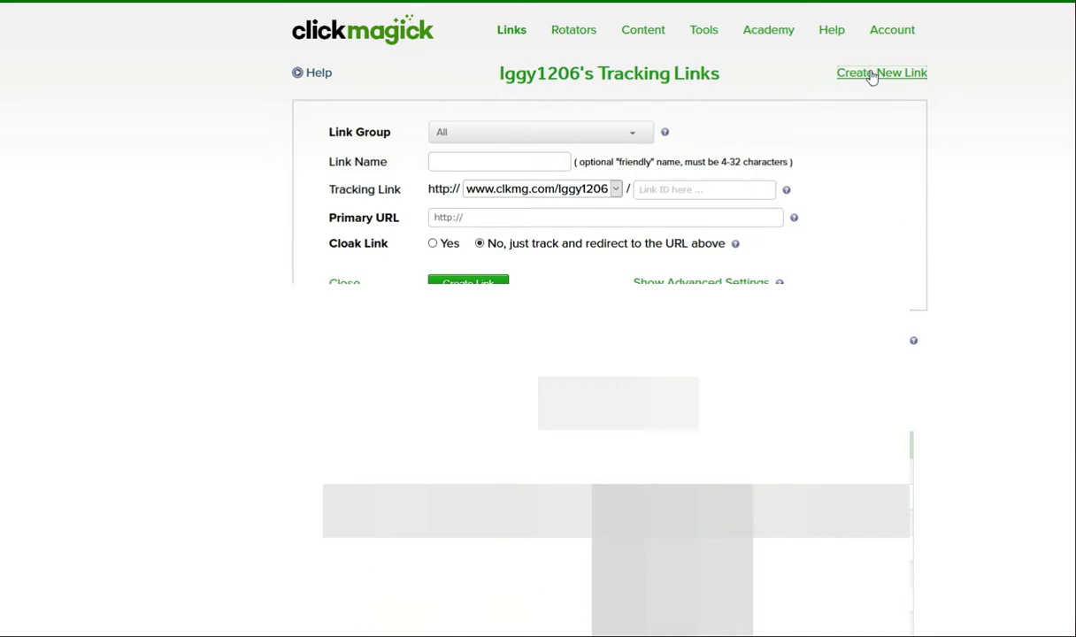
triple_click(482, 218)
key("ctrl+v")
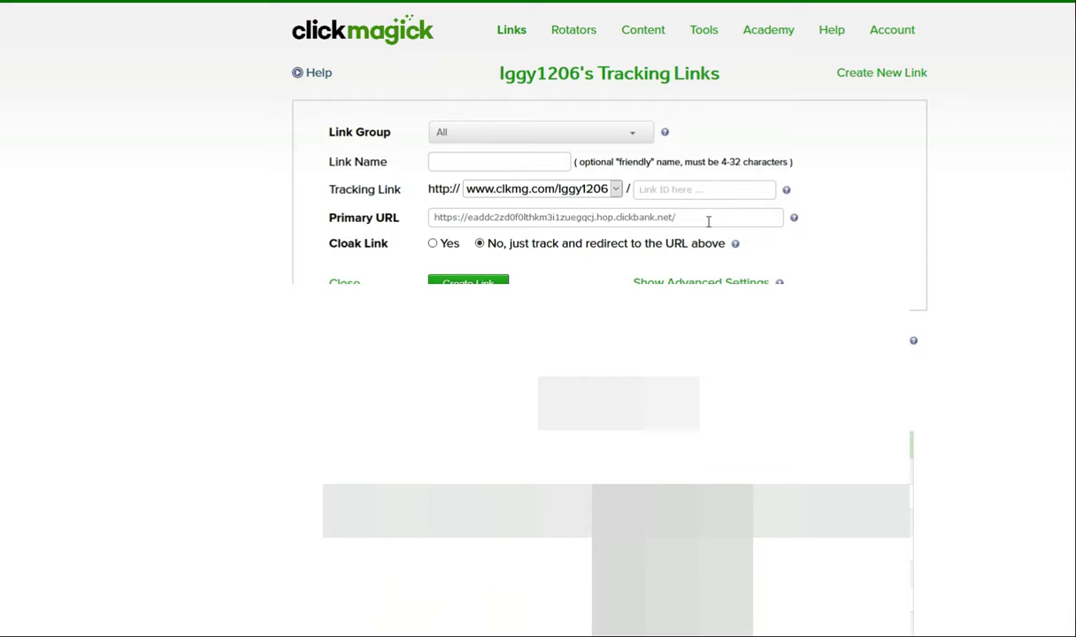
left_click_drag(337, 220, 413, 222)
left_click(415, 236)
left_click(481, 169)
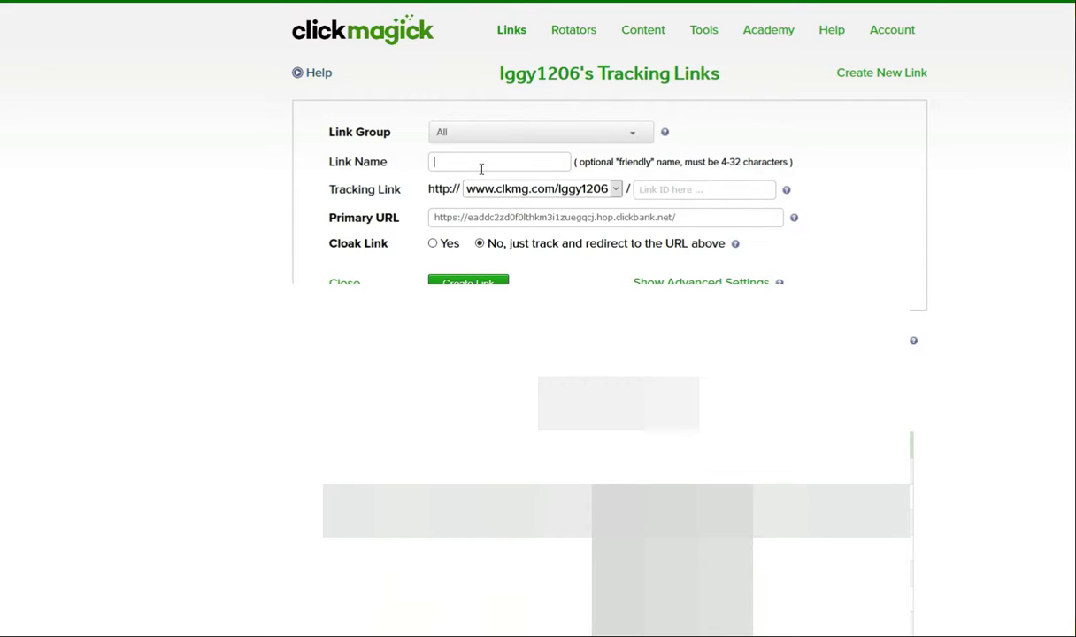
type("t")
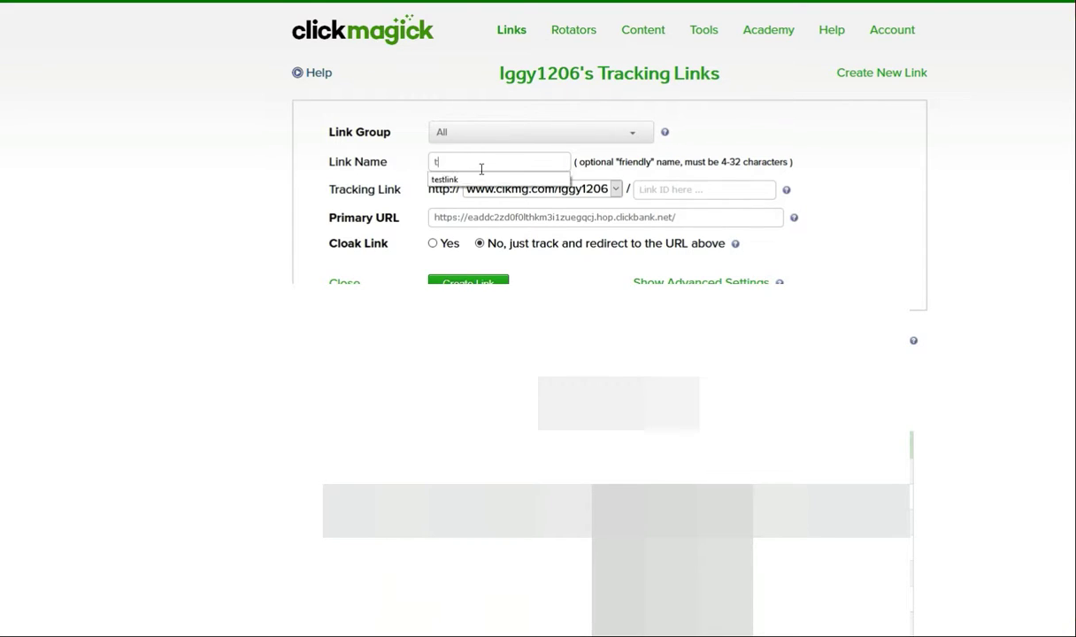
type("estlink1")
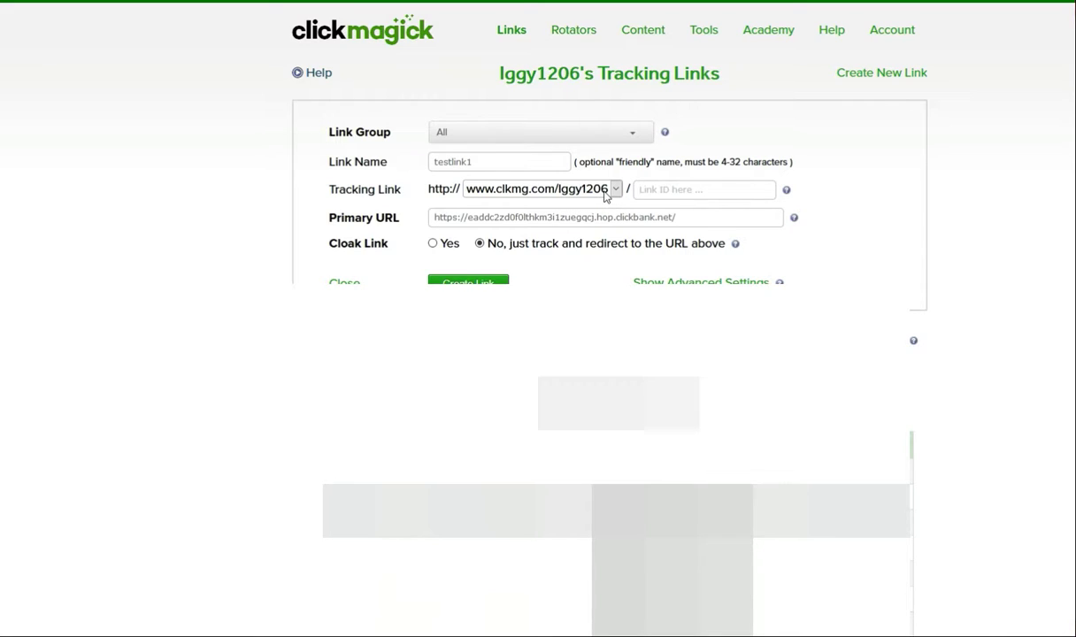
left_click(674, 189)
left_click_drag(337, 193, 389, 191)
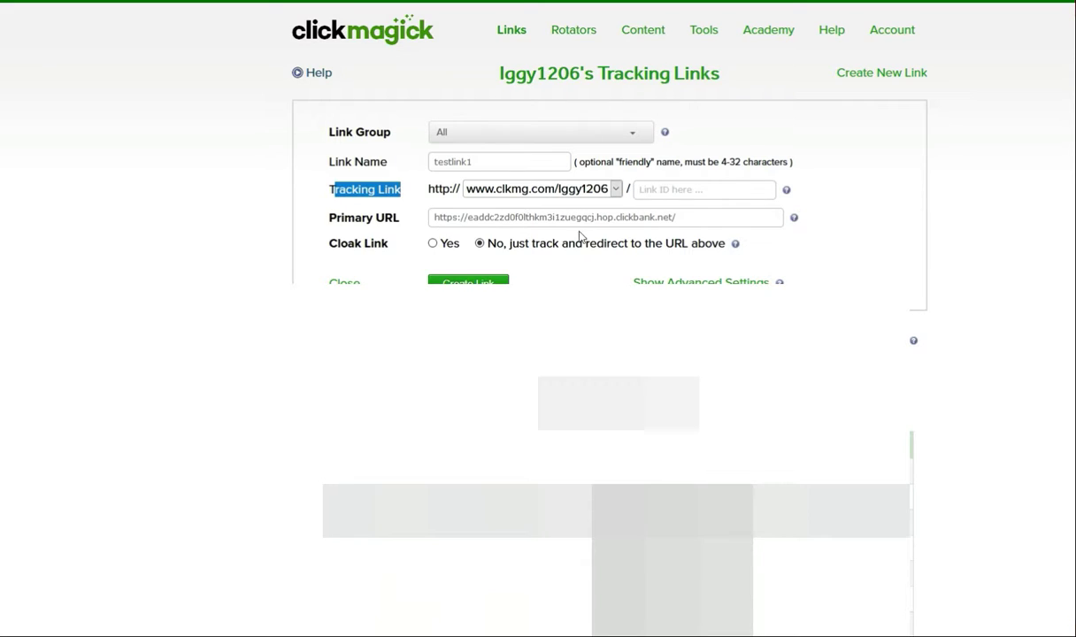
Step: Enter testlink1 in the empty Link ID field of the new ClickMagick tracking link
left_click(854, 196)
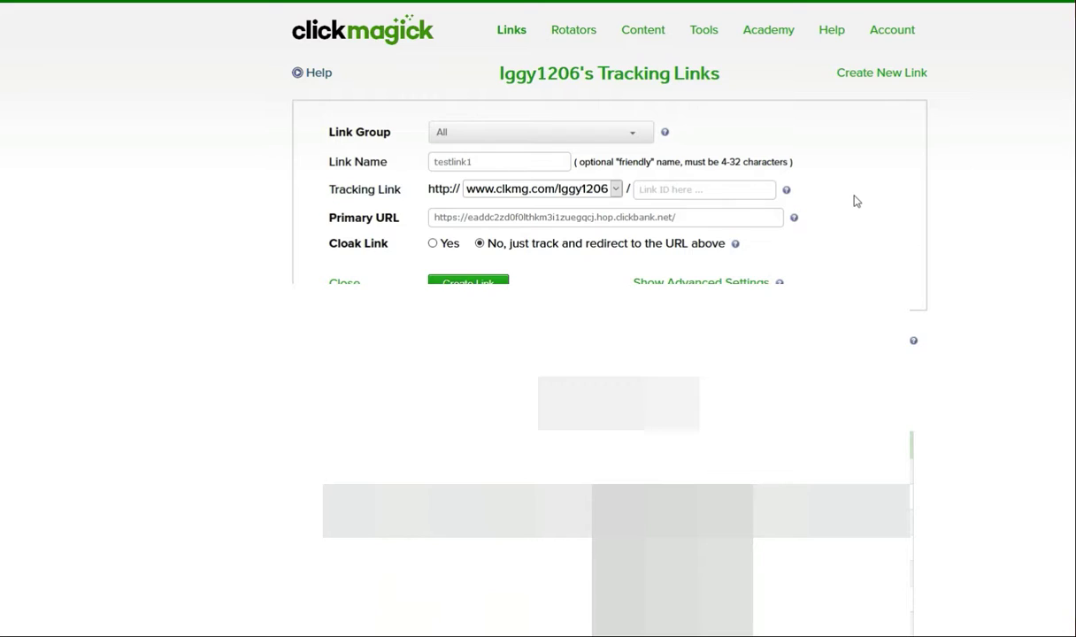
left_click(671, 194)
left_click(828, 218)
left_click(670, 194)
type("test")
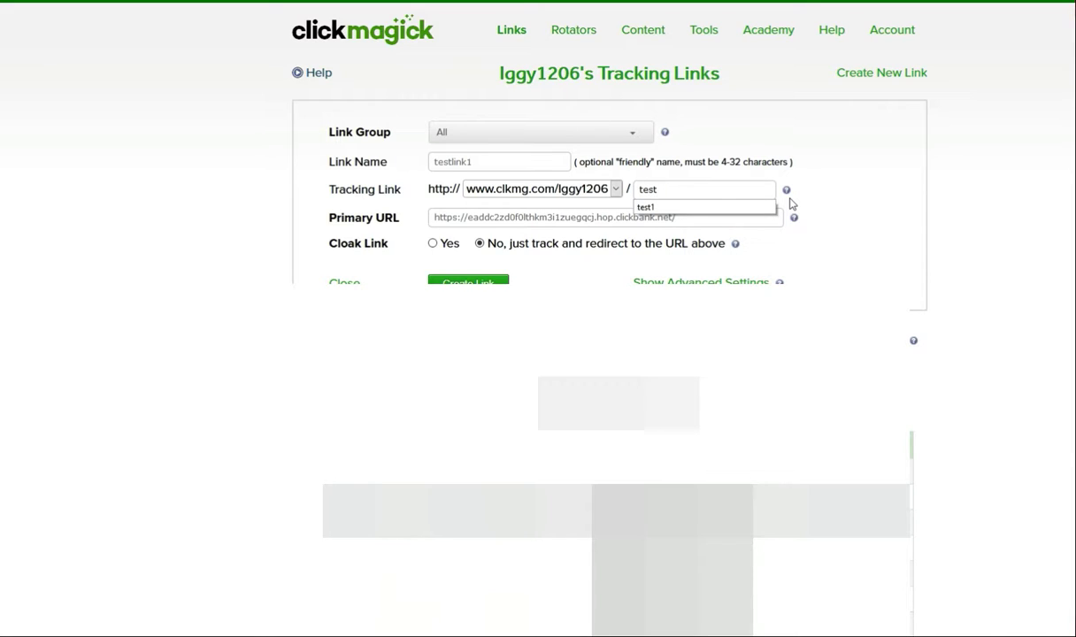
type("link1")
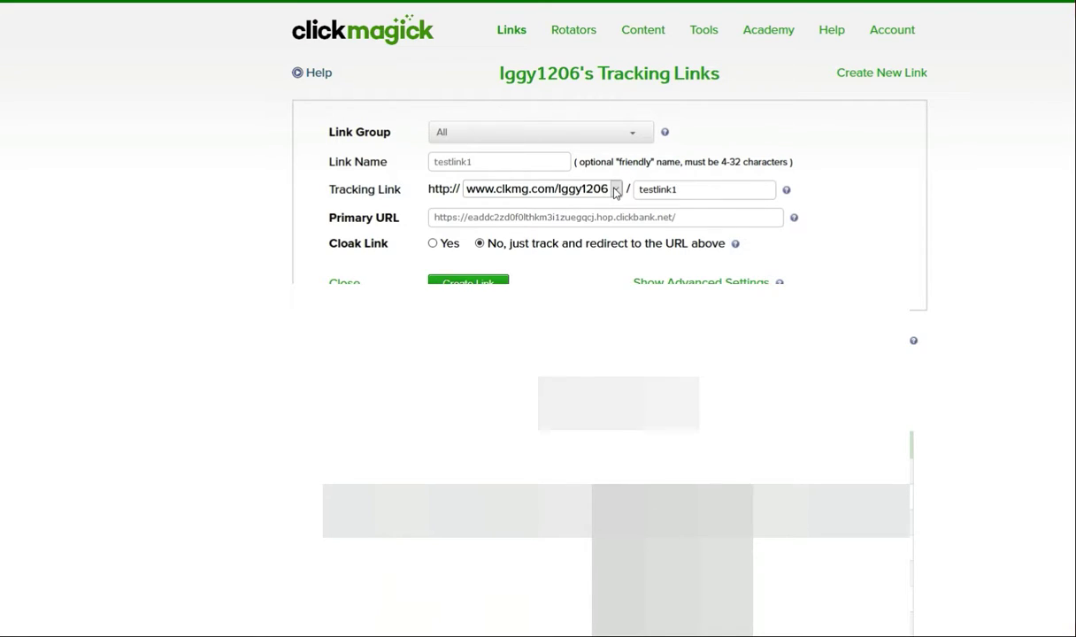
left_click(616, 190)
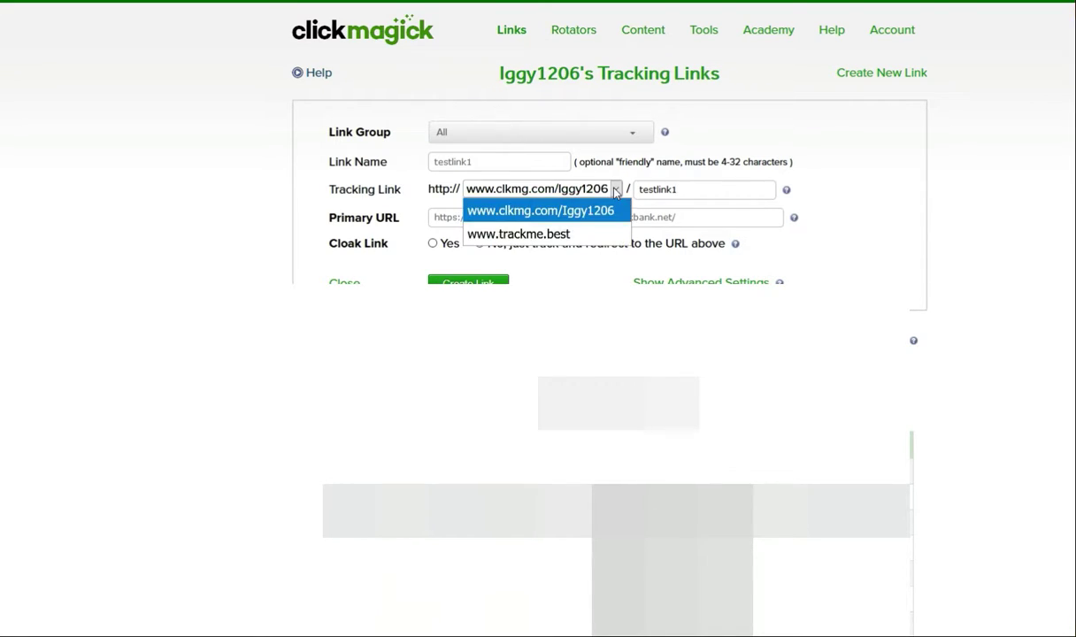
left_click(616, 190)
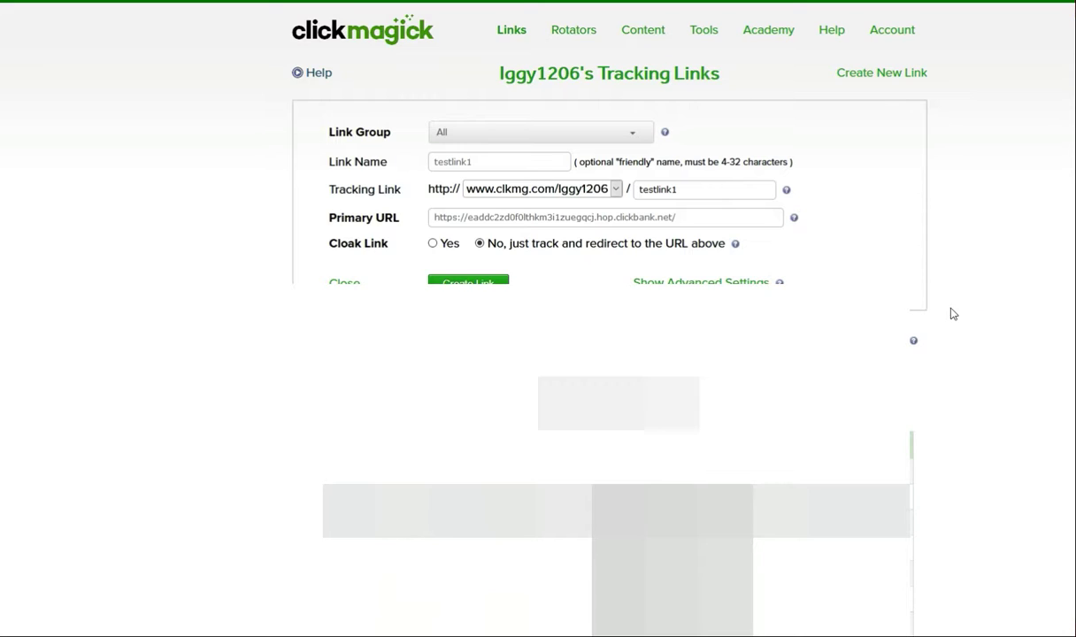
left_click(465, 188)
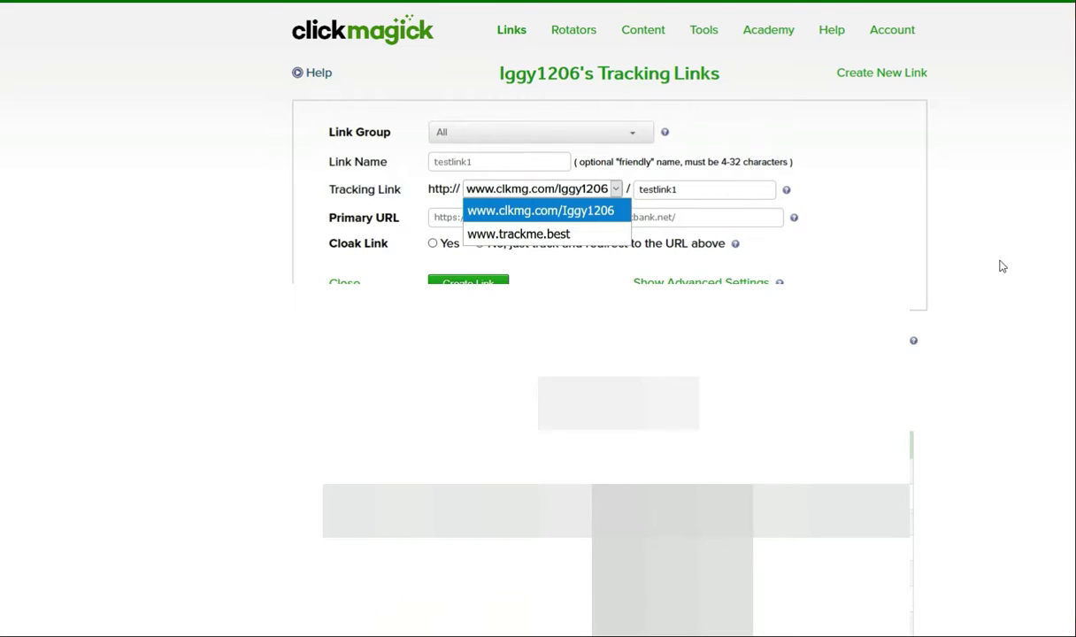
left_click(949, 253)
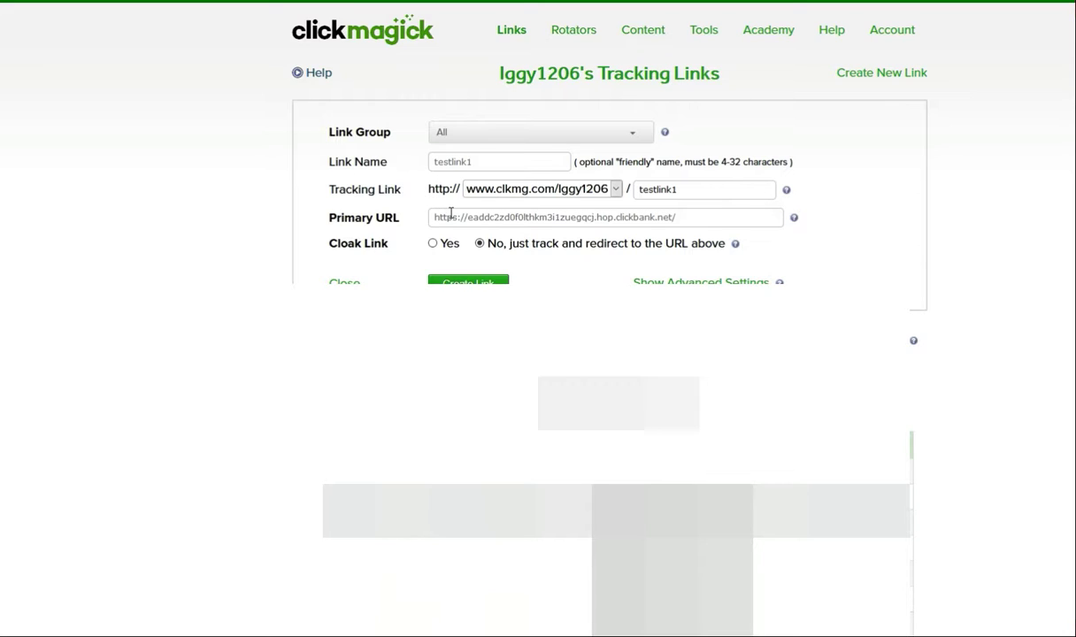
Step: Review the tracking domain options for testlink1, keeping clkmg.com for now
left_click(469, 190)
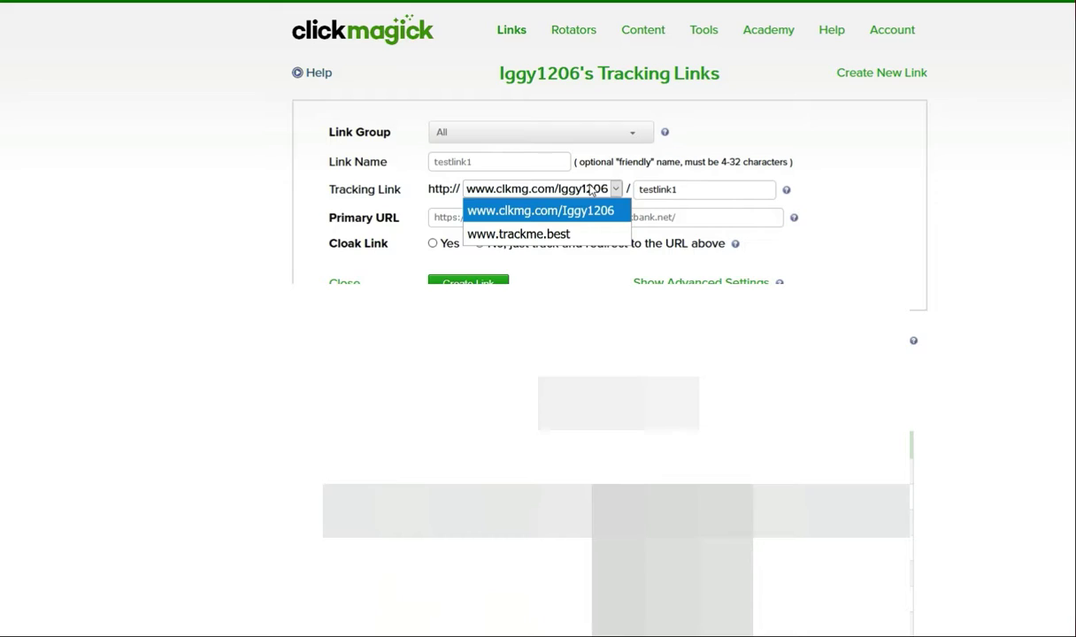
left_click(138, 232)
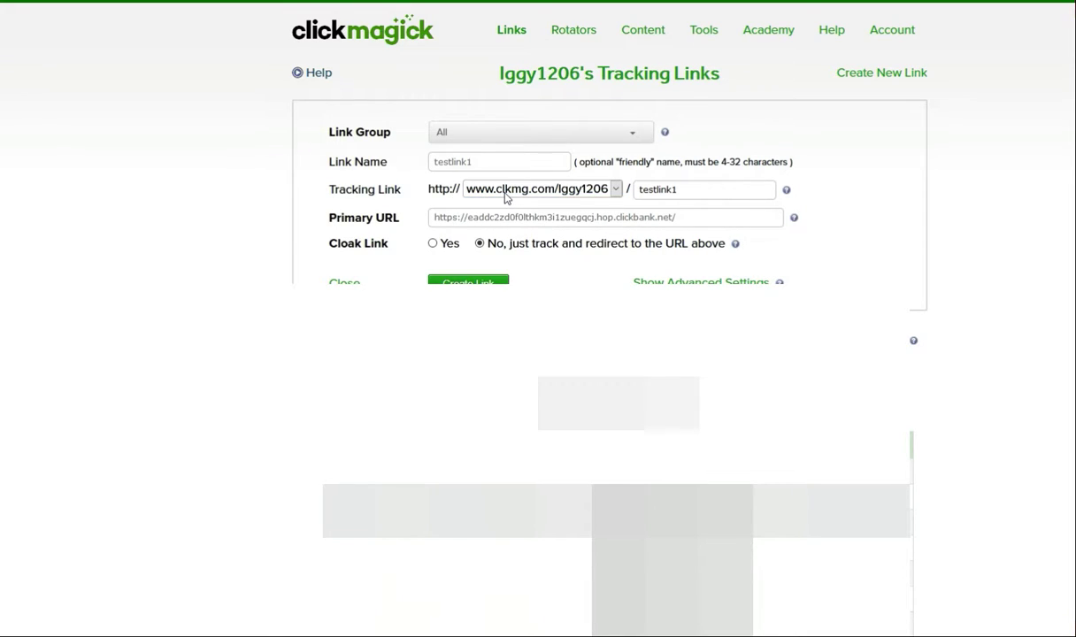
left_click(617, 192)
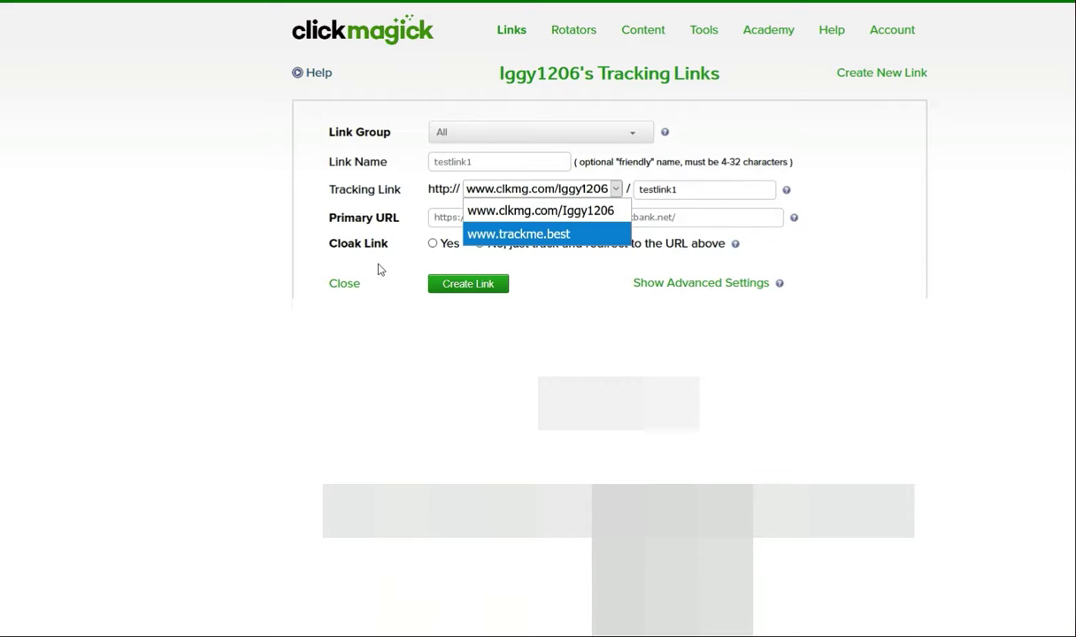
Step: Open namecheap.com in a new Firefox tab
left_click(213, 279)
key("ctrl+t")
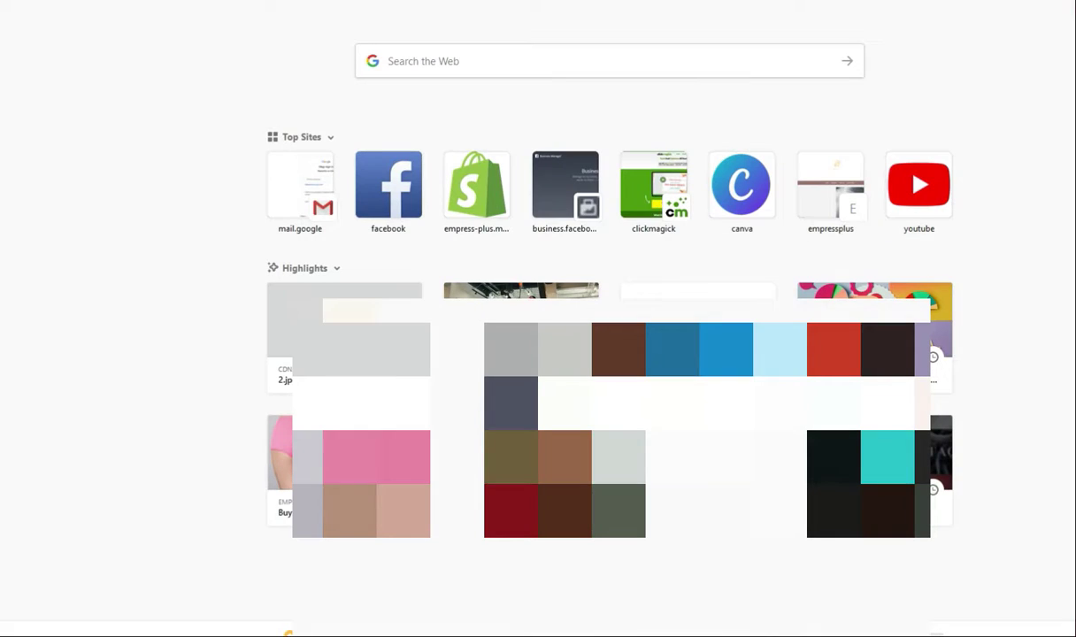
type("namecheap")
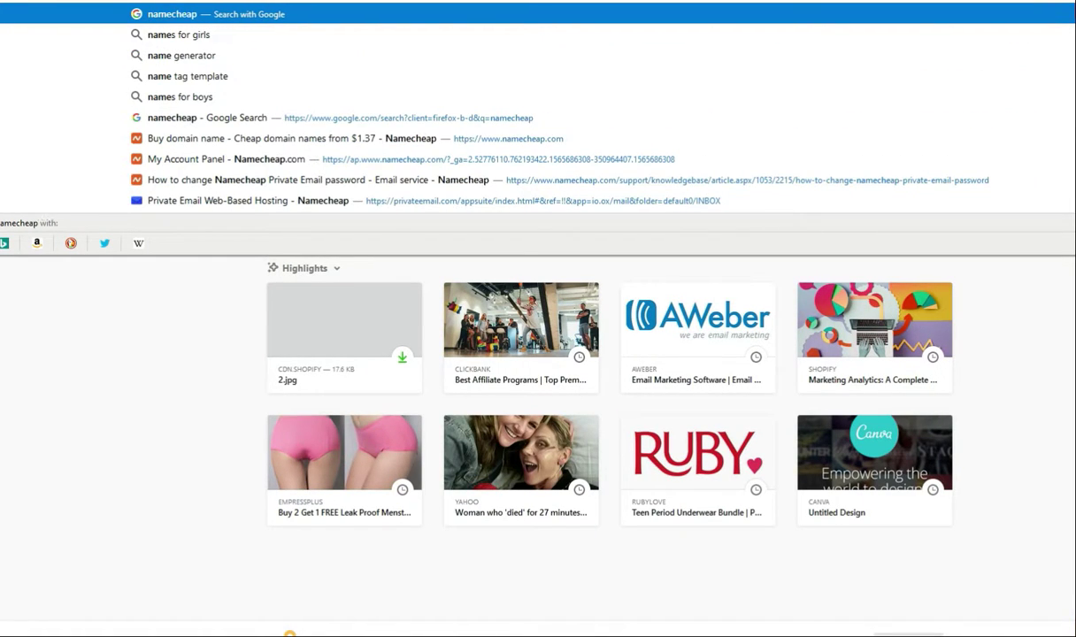
type(".com")
key("Return")
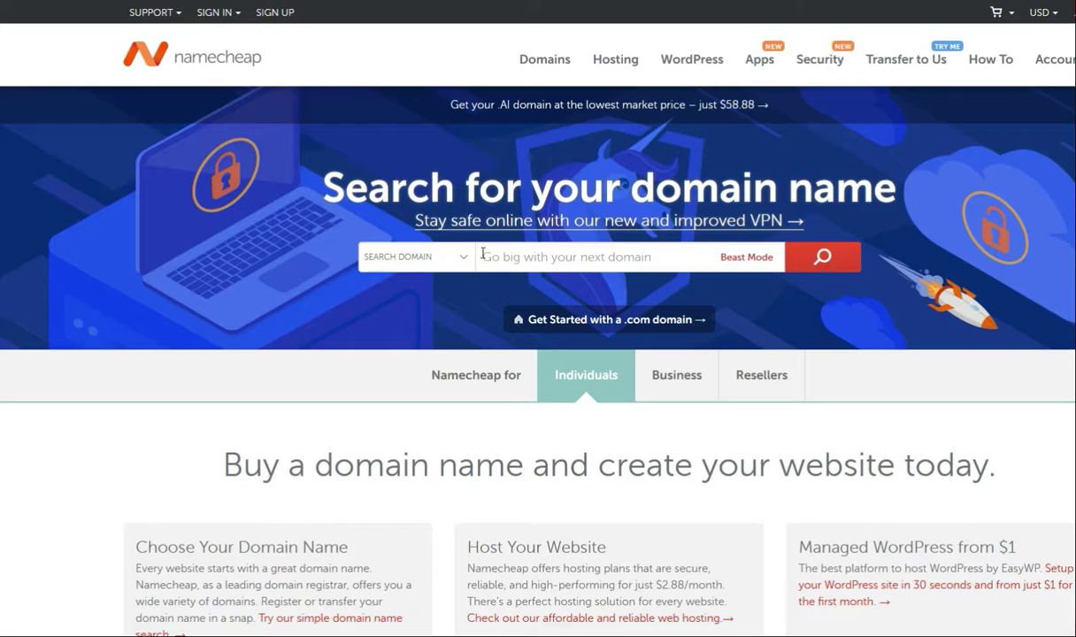
Step: Search Namecheap for the domain name clicktrack
left_click(532, 266)
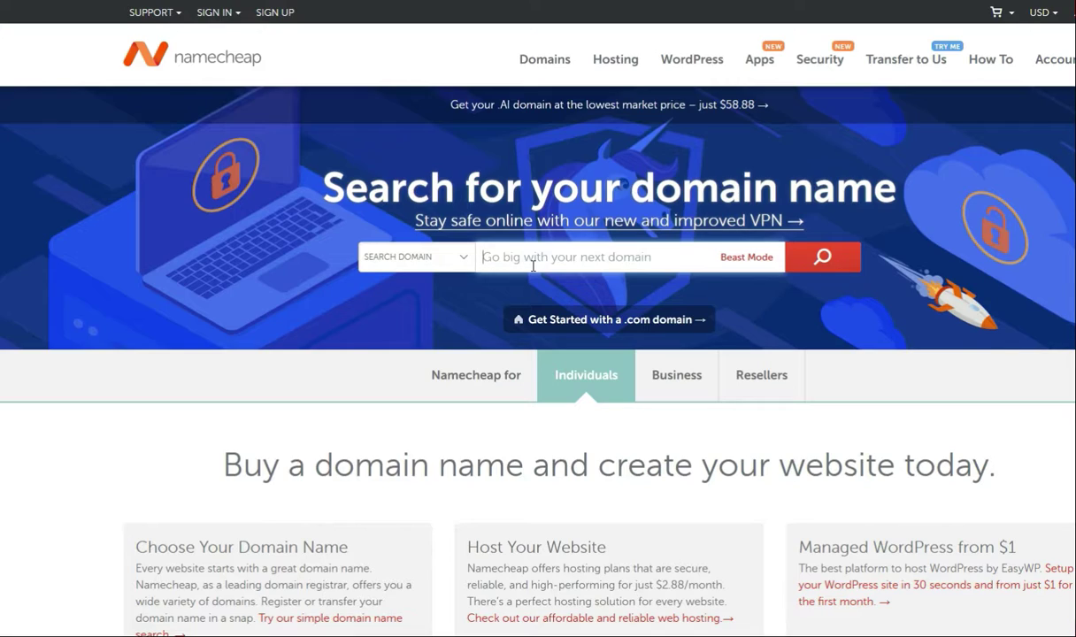
type("clicktra")
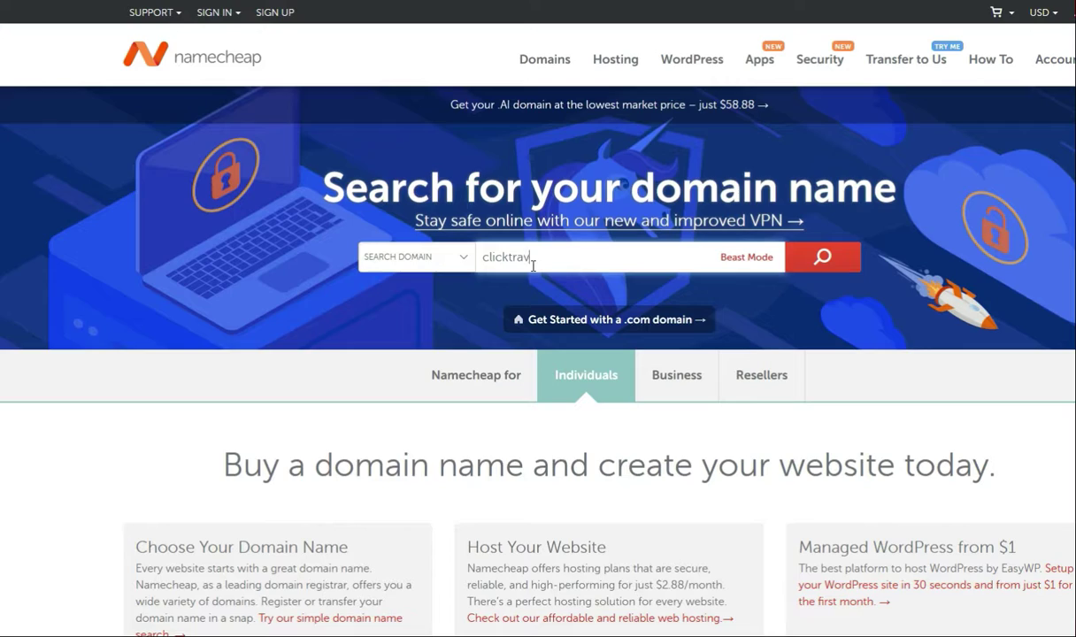
type("ck")
key("Return")
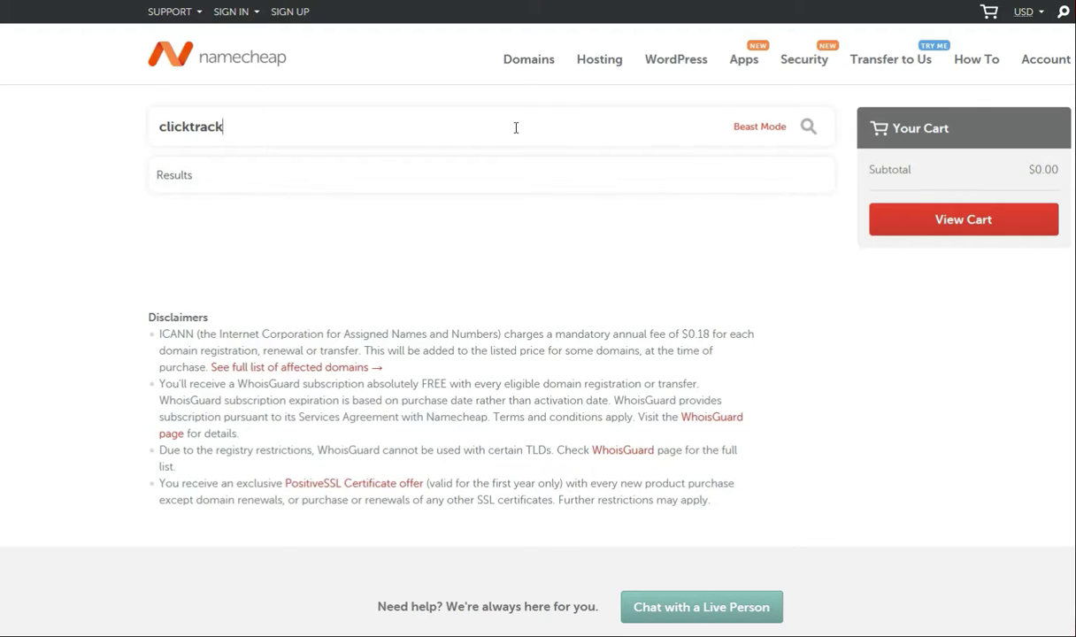
Step: Switch to Beast Mode and browse clicktrack domain prices, noting .xyz, .club and .live taken
left_click(759, 130)
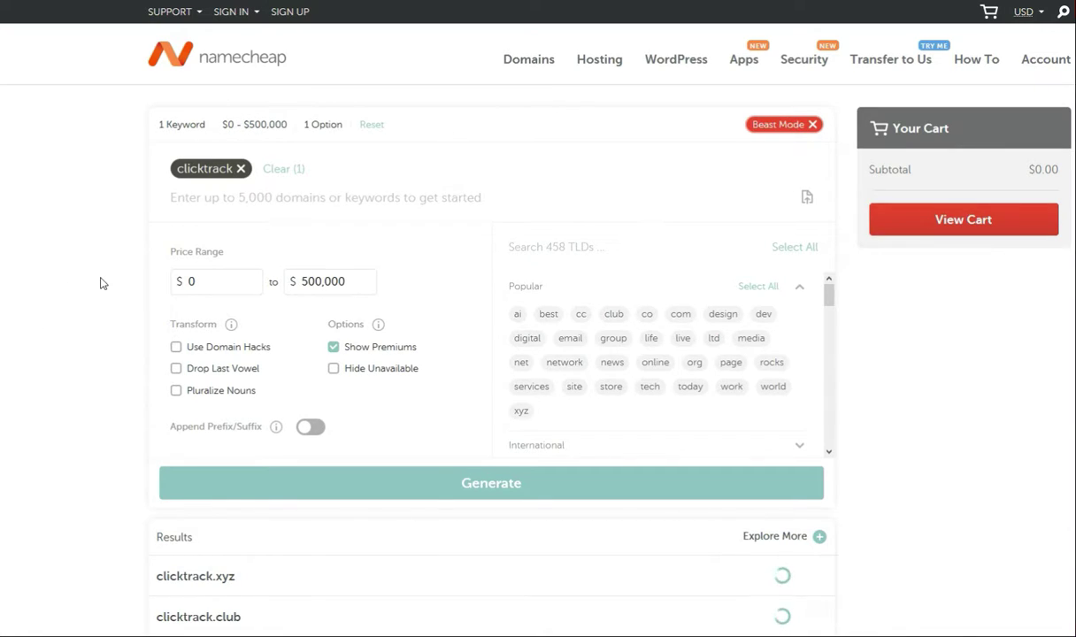
scroll(100, 282, "down", 3)
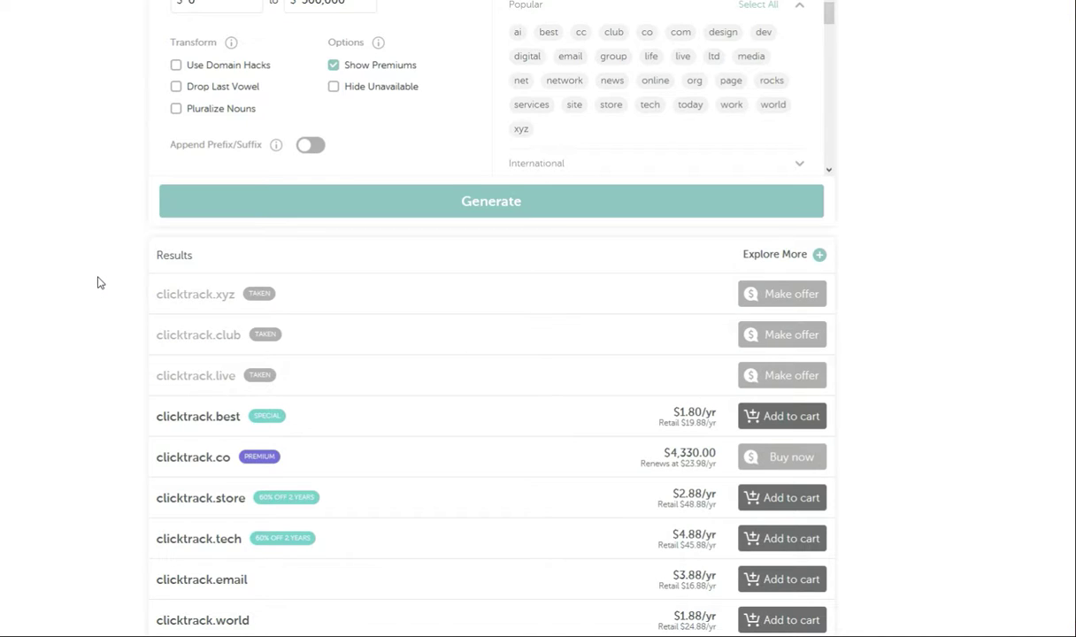
scroll(99, 284, "up", 1)
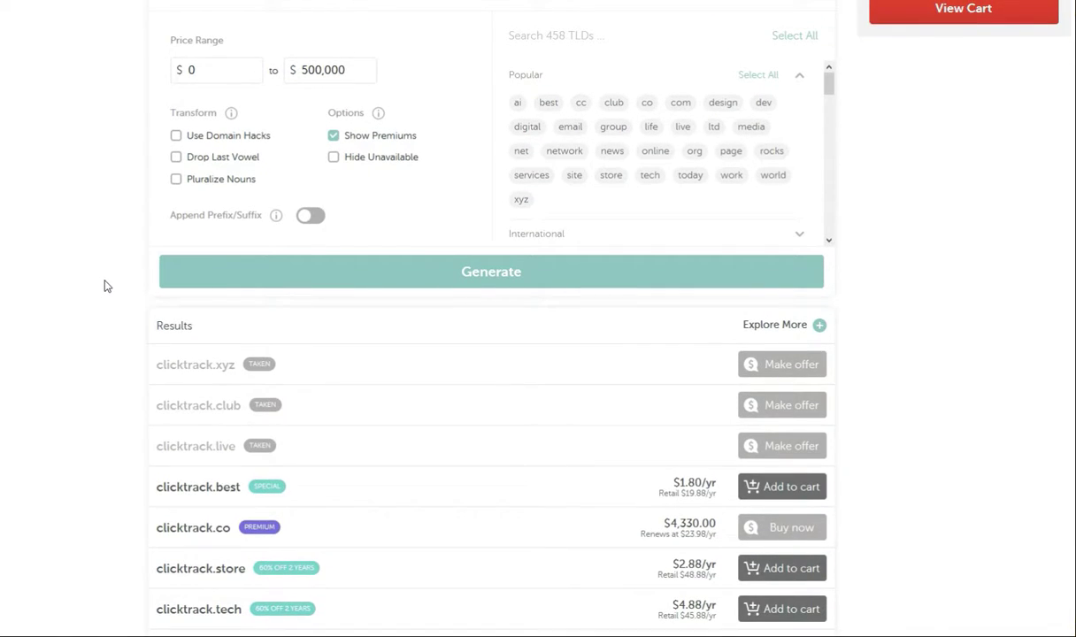
scroll(116, 288, "up", 3)
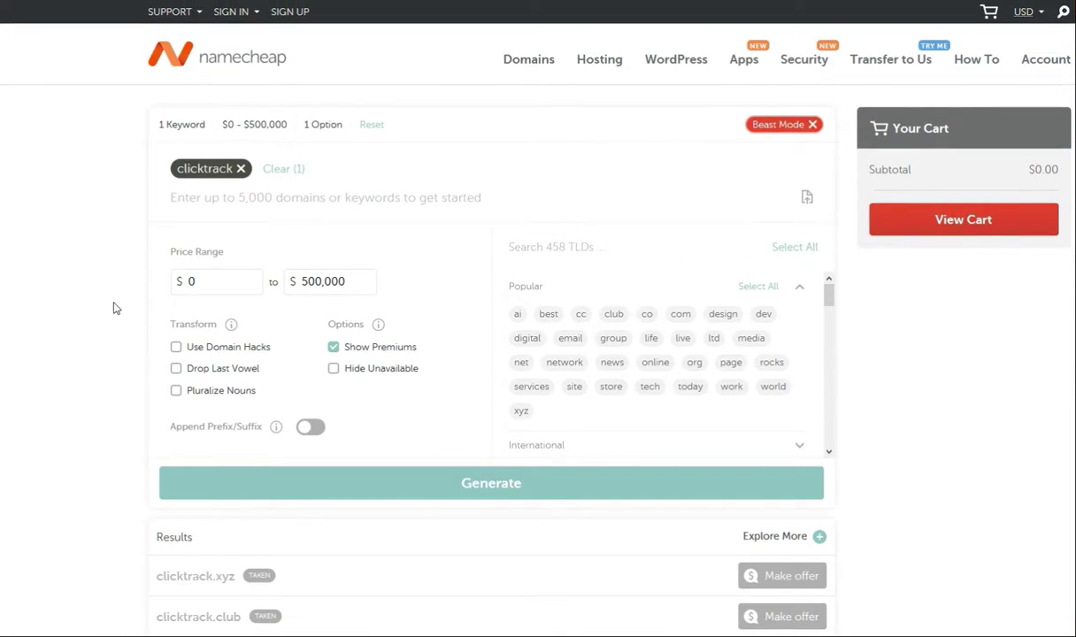
scroll(114, 305, "down", 4)
scroll(115, 334, "up", 4)
scroll(99, 399, "down", 5)
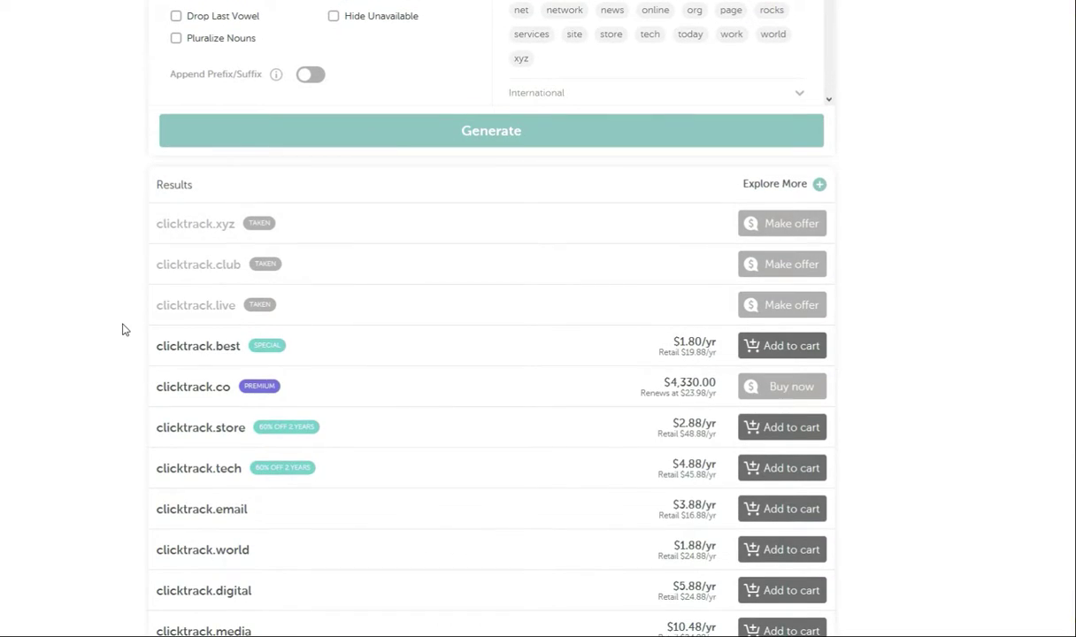
scroll(95, 358, "down", 1)
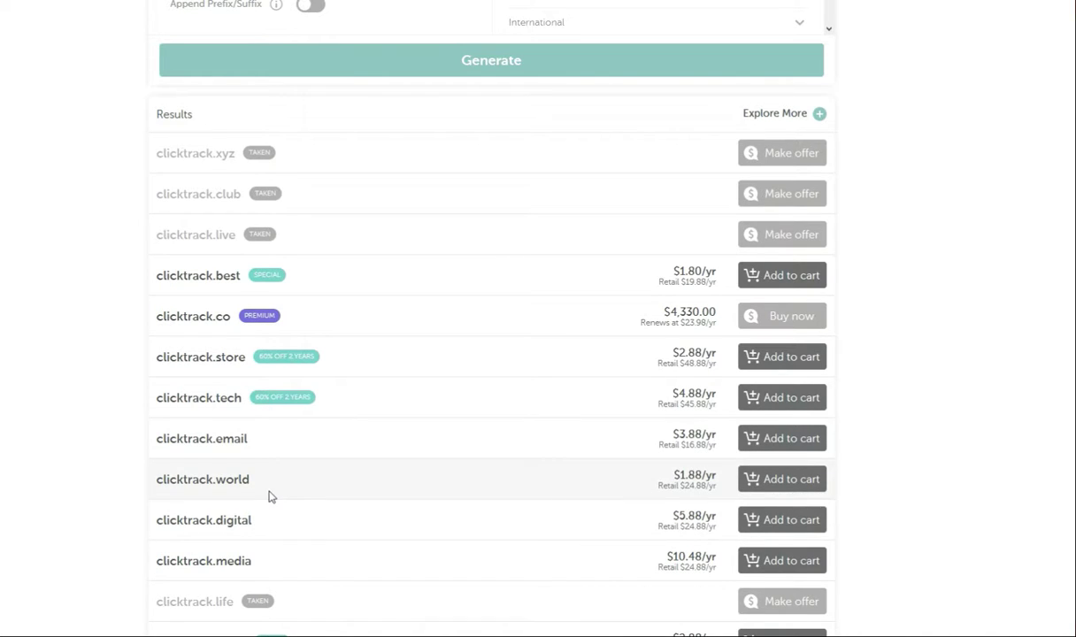
scroll(265, 491, "down", 1)
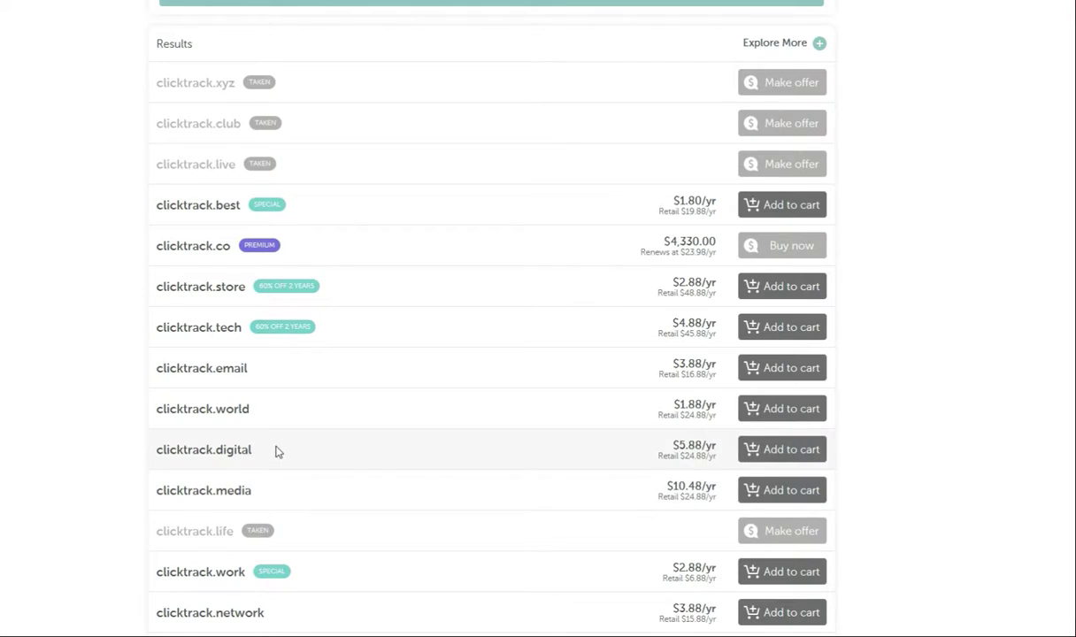
scroll(276, 451, "down", 1)
scroll(276, 451, "down", 3)
scroll(257, 450, "down", 1)
scroll(258, 449, "up", 8)
scroll(265, 451, "down", 3)
scroll(252, 444, "up", 3)
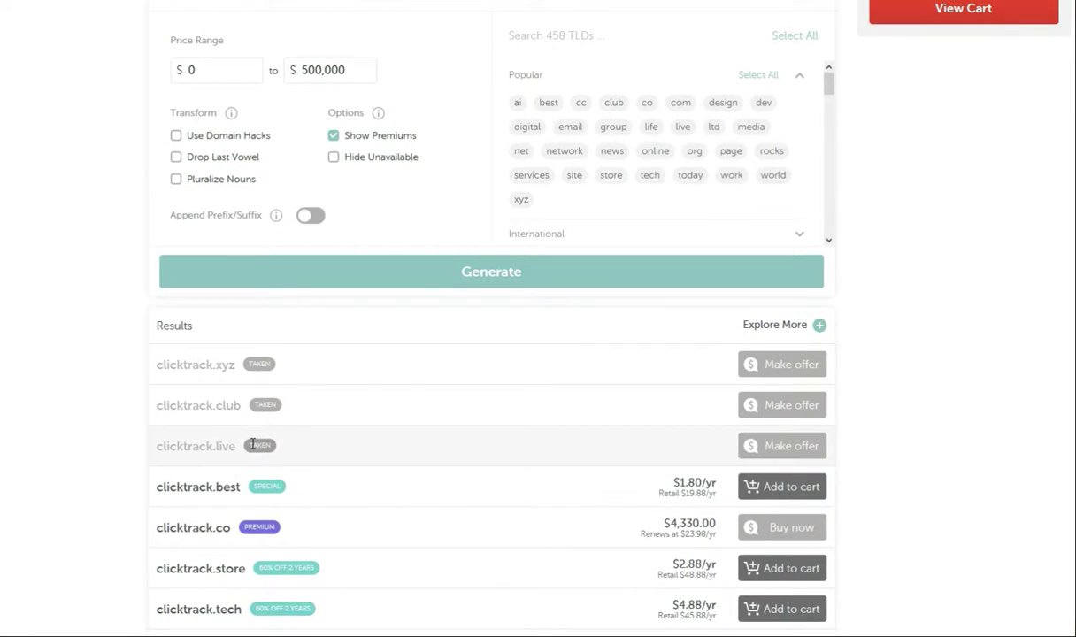
scroll(181, 428, "up", 3)
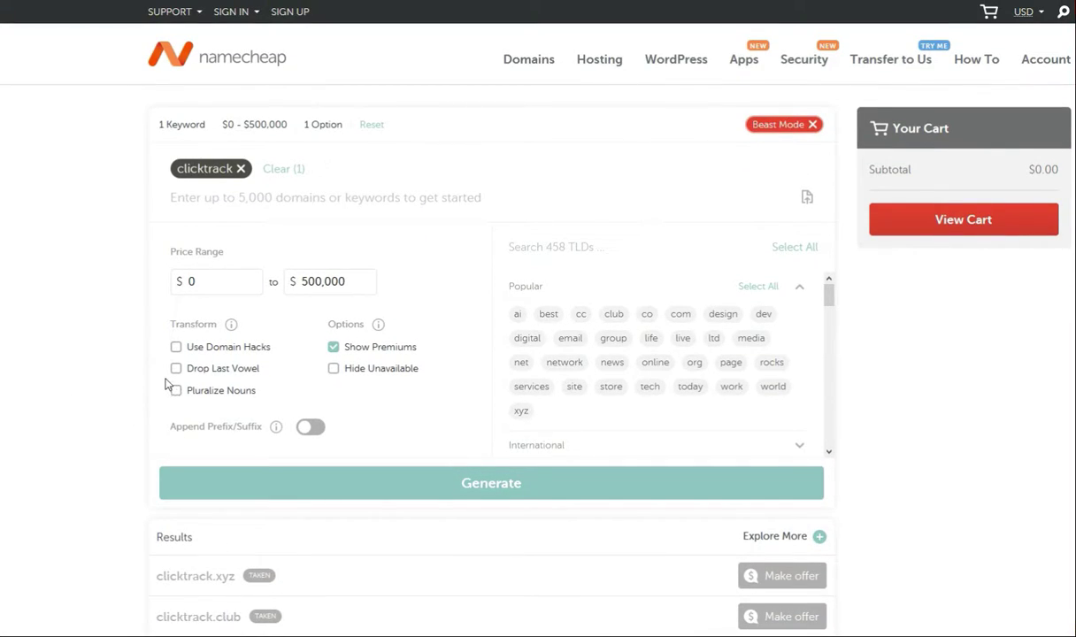
scroll(265, 389, "down", 2)
scroll(345, 446, "down", 2)
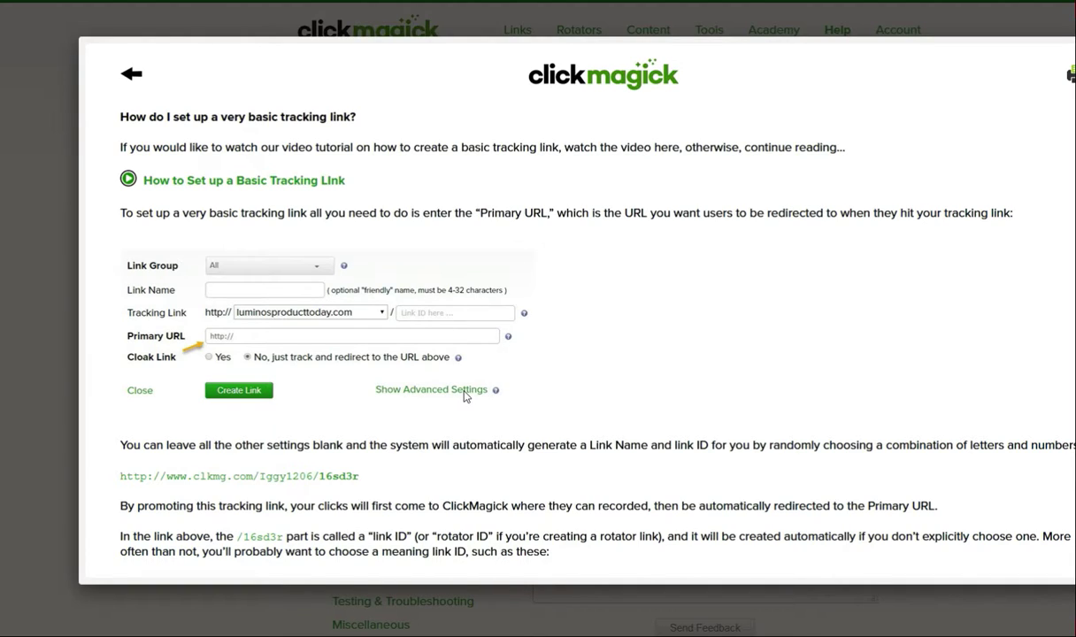
Step: Read the basic tracking link help article, noting link IDs need 4–20 letters, numbers or hyphens
scroll(466, 397, "down", 7)
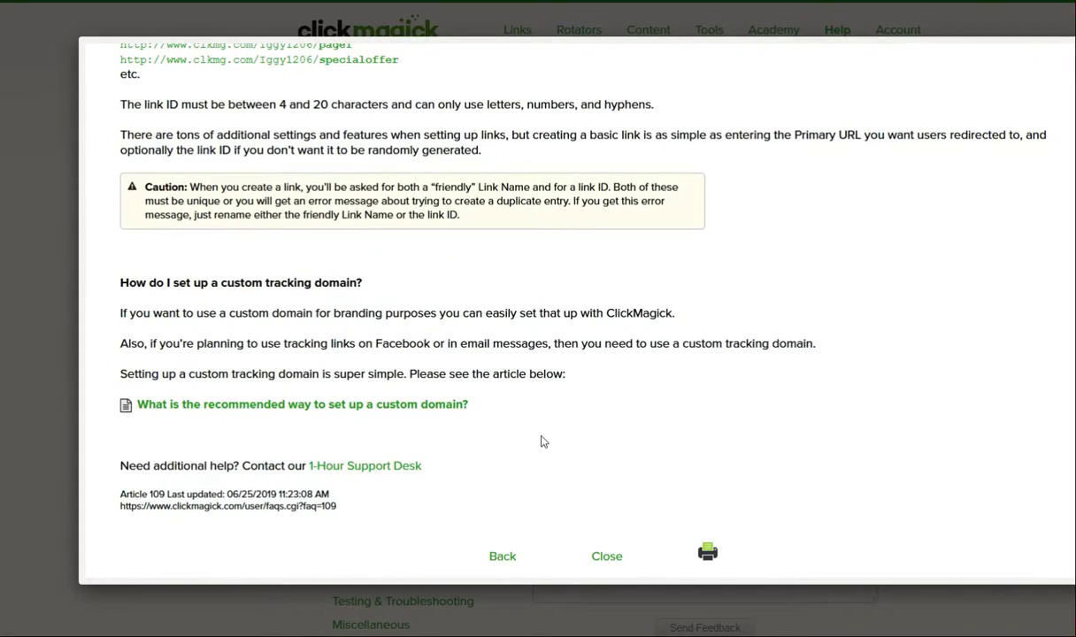
scroll(543, 431, "up", 8)
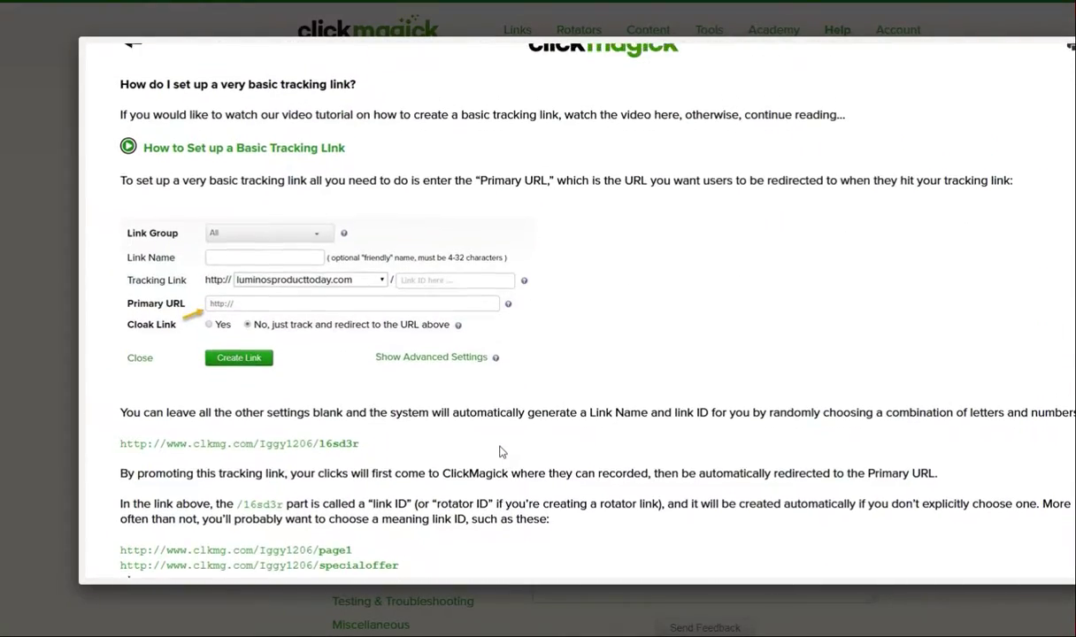
scroll(494, 459, "down", 7)
scroll(619, 339, "up", 7)
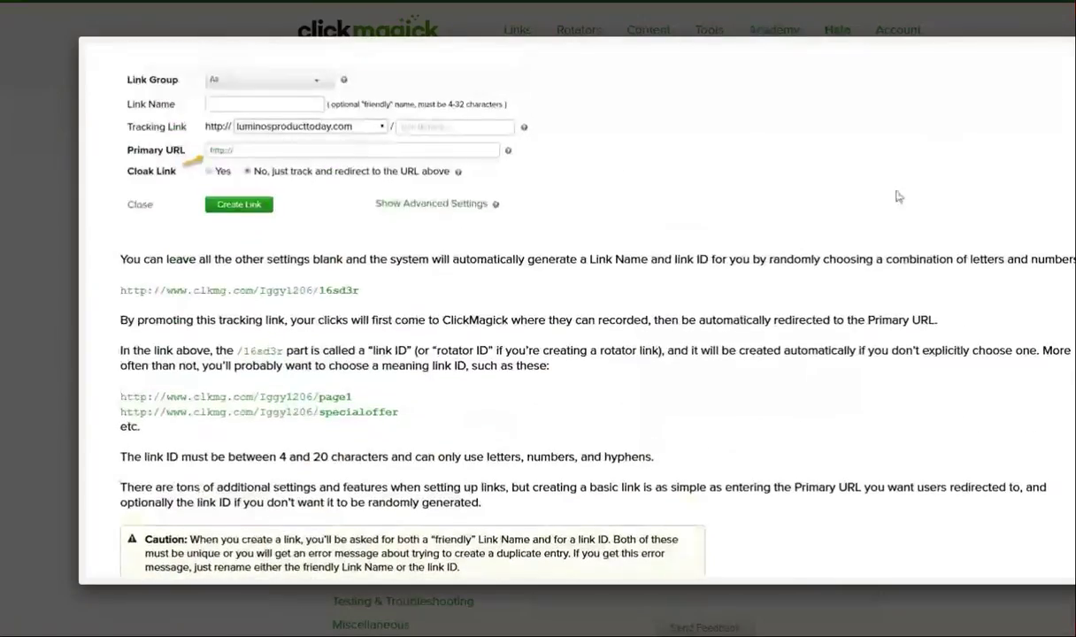
left_click(971, 76)
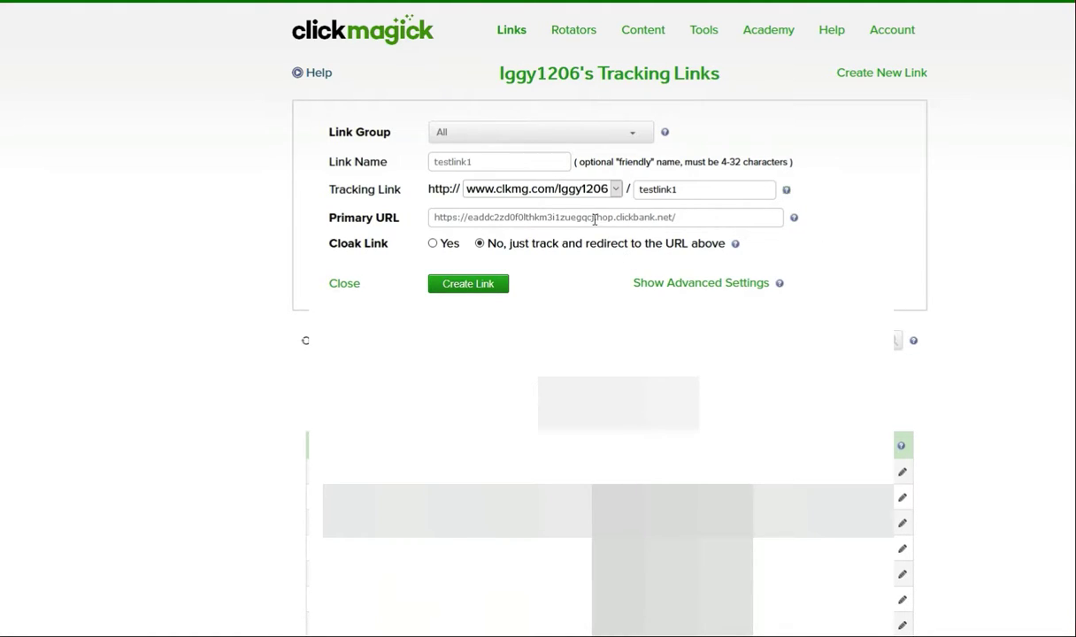
left_click(584, 188)
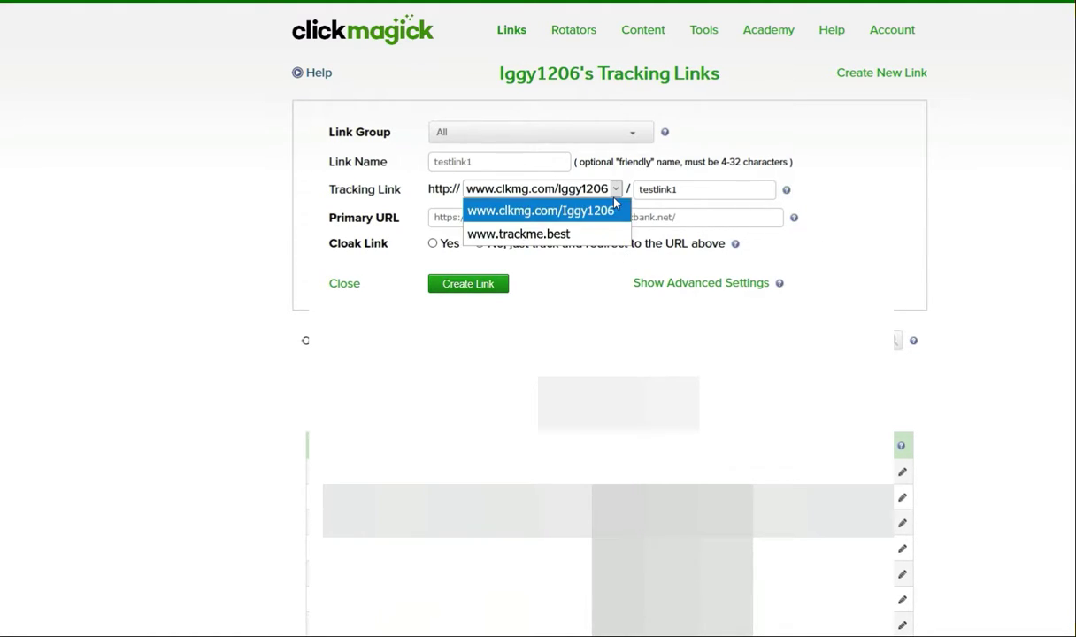
left_click(581, 236)
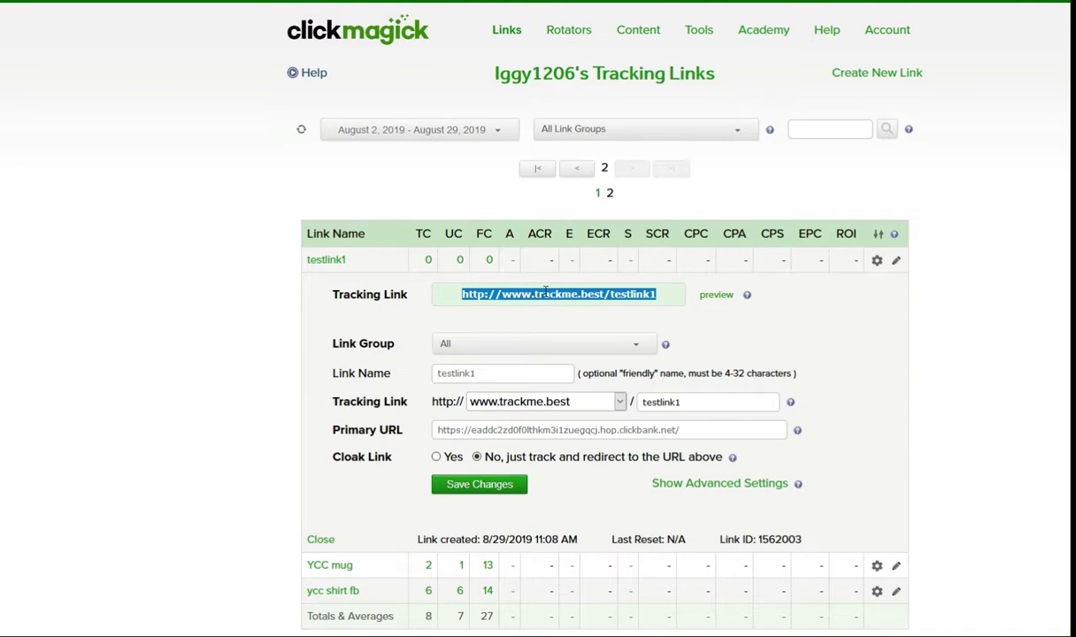
right_click(550, 297)
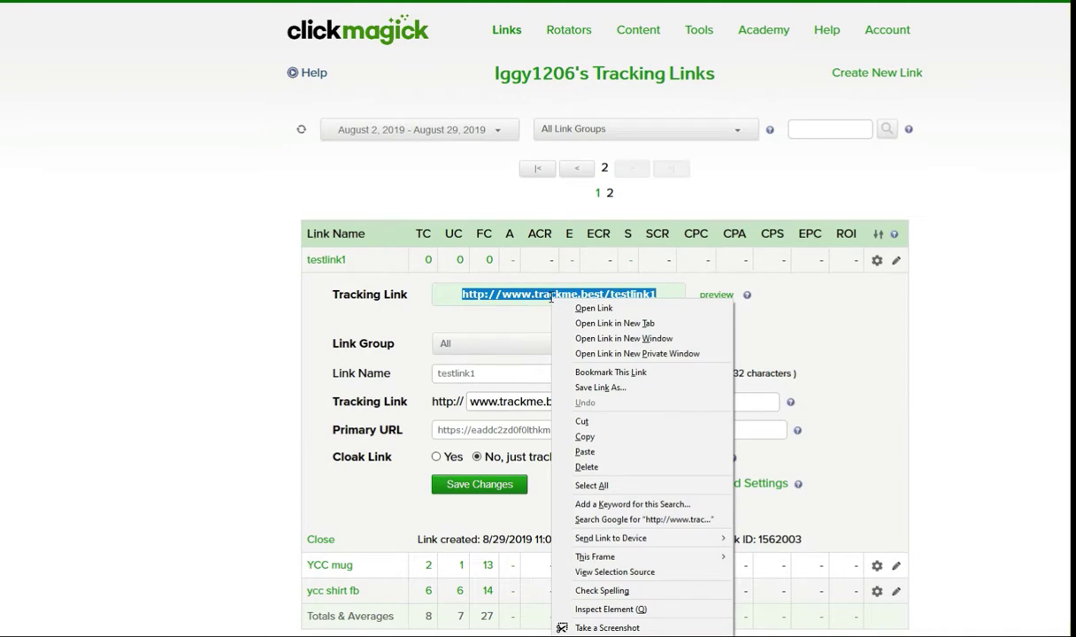
left_click(608, 440)
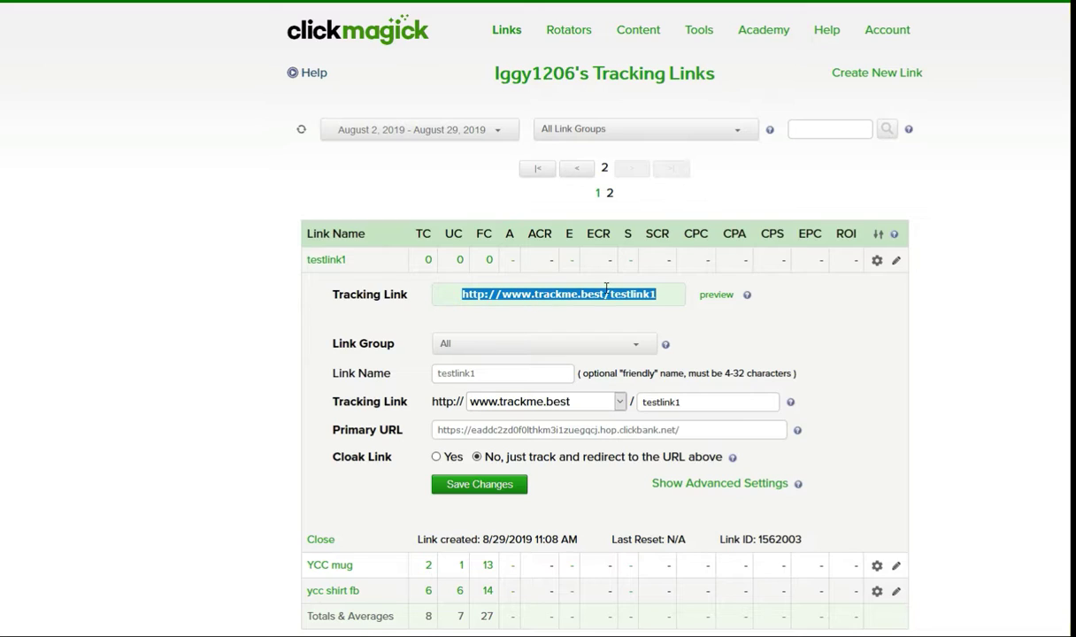
left_click(942, 251)
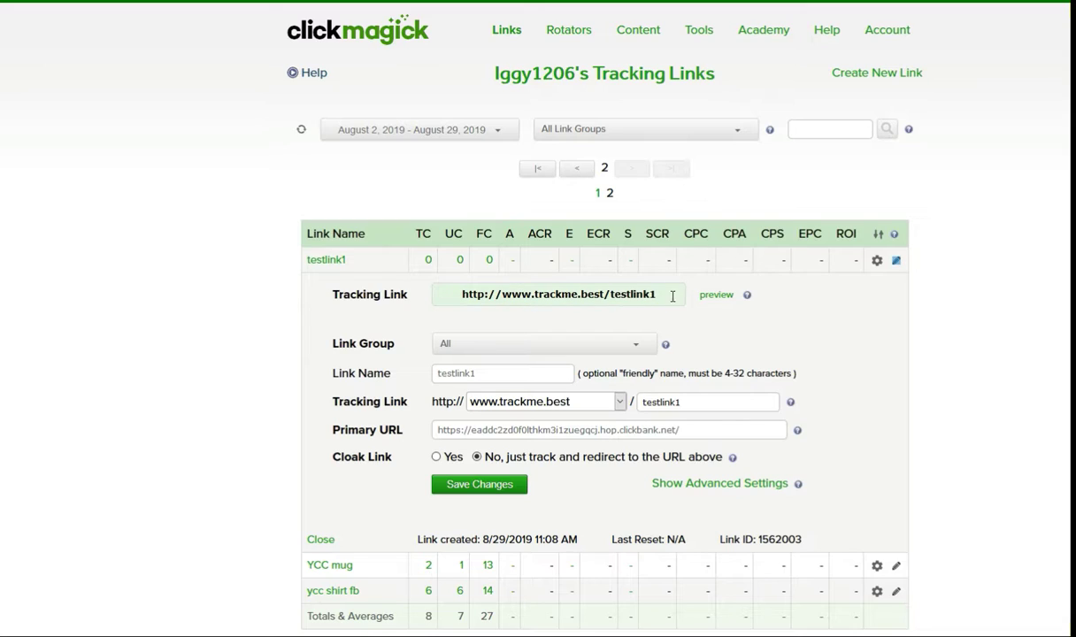
left_click_drag(672, 298, 409, 294)
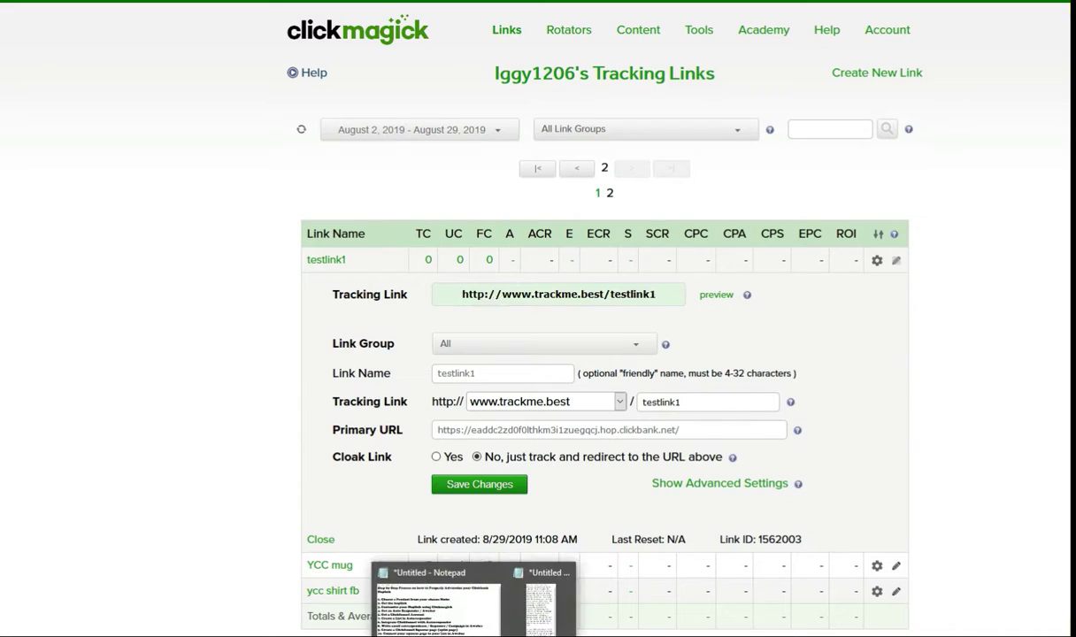
left_click(478, 591)
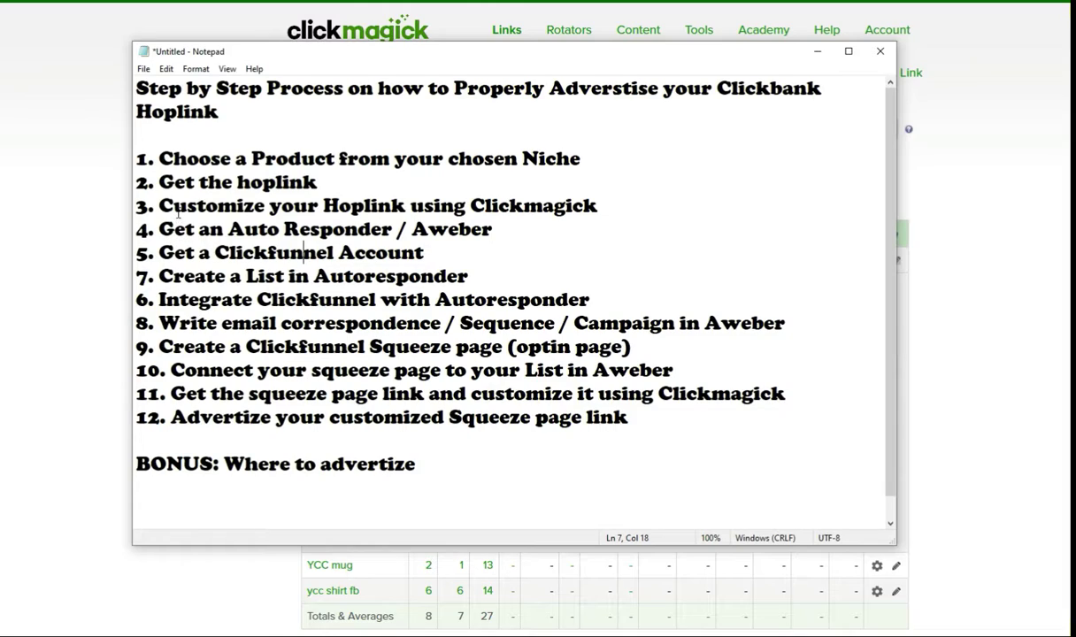
Step: Highlight plan steps 4 to 7 in Notepad, ending on 'Create a List in Autoresponder'
left_click_drag(159, 229, 506, 230)
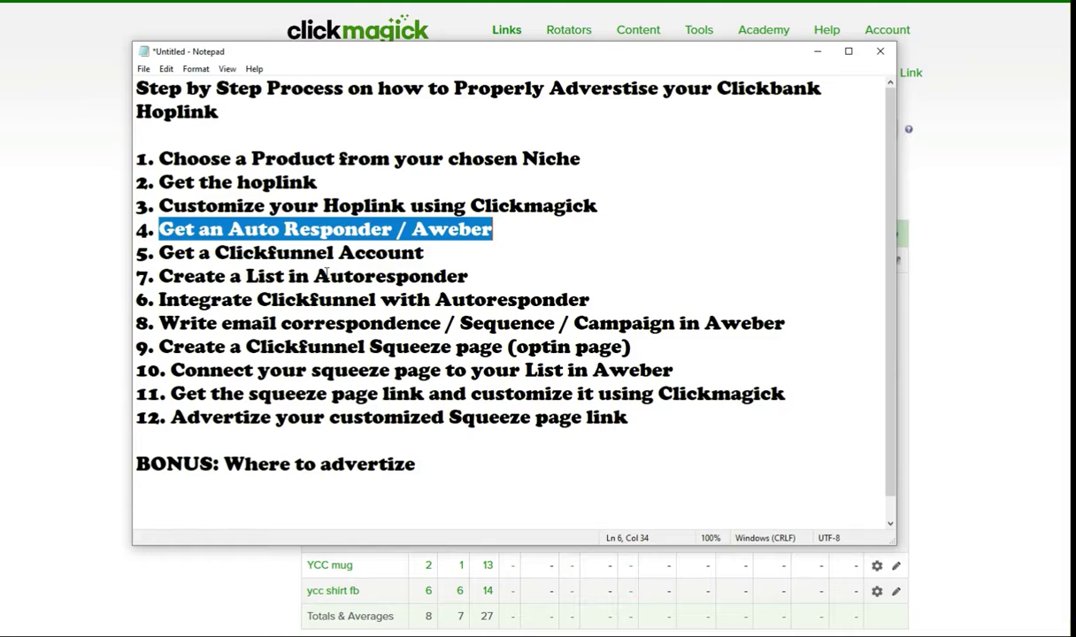
left_click_drag(424, 252, 176, 253)
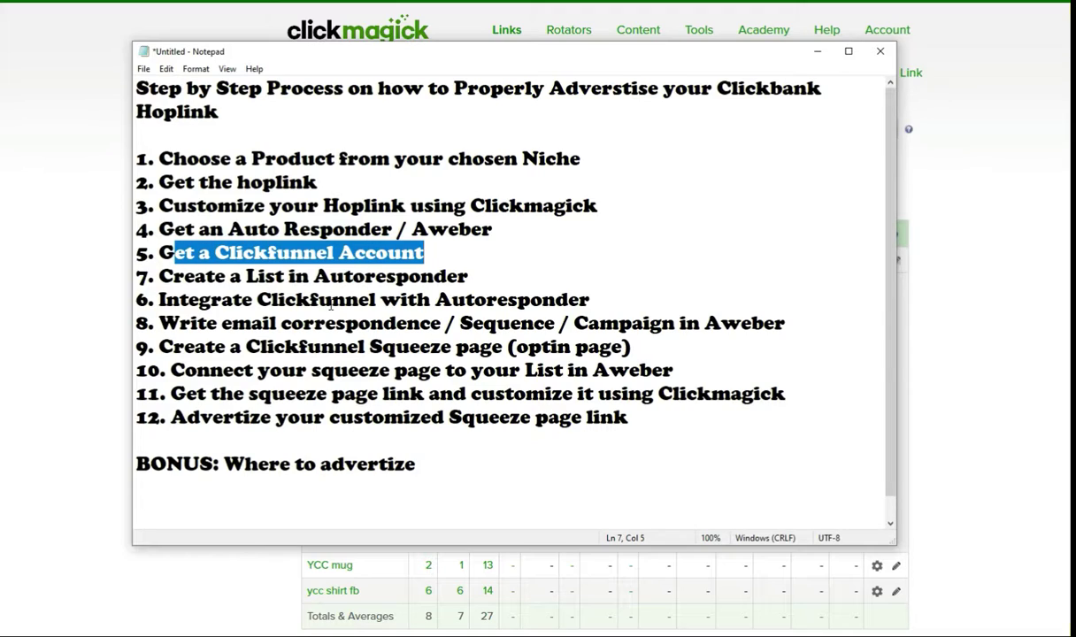
left_click_drag(474, 276, 160, 276)
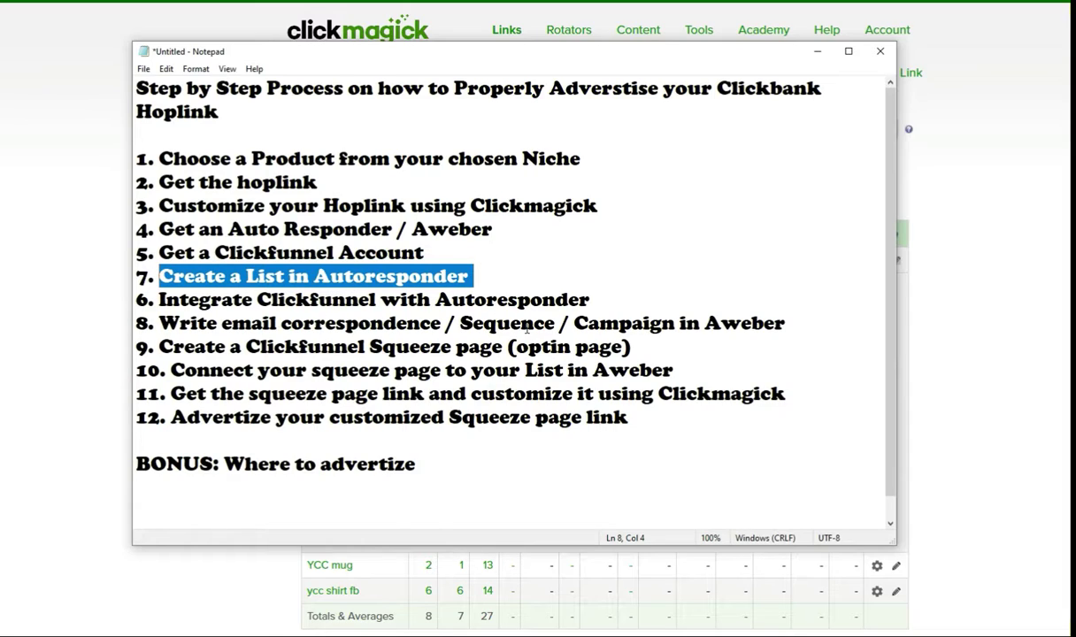
Step: Return to AWeber and start a new list from Manage Lists > Create A List
left_click(28, 353)
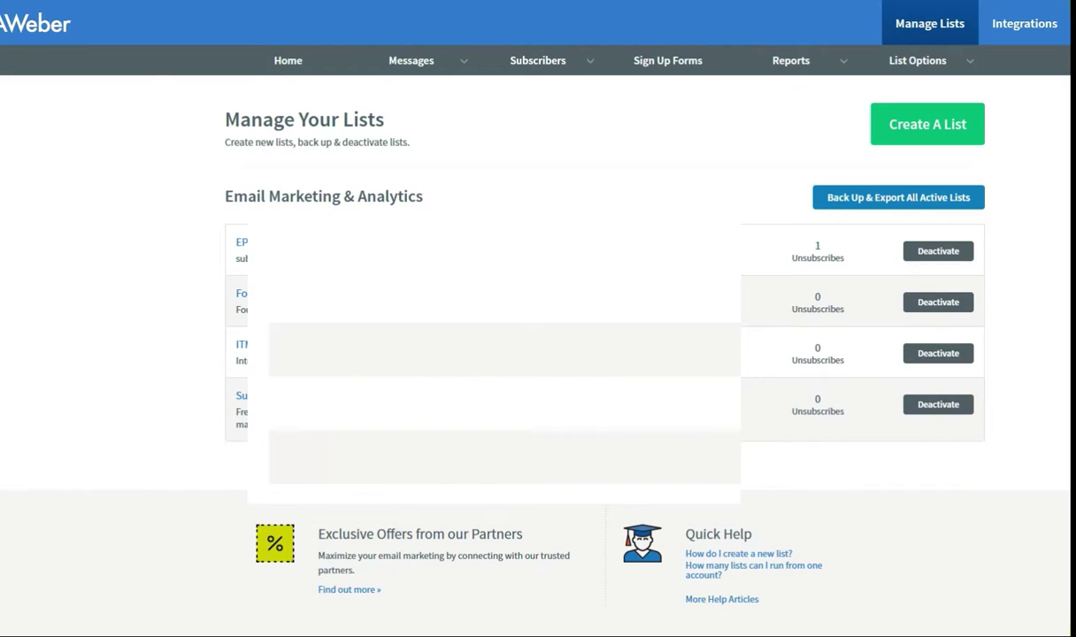
left_click(285, 69)
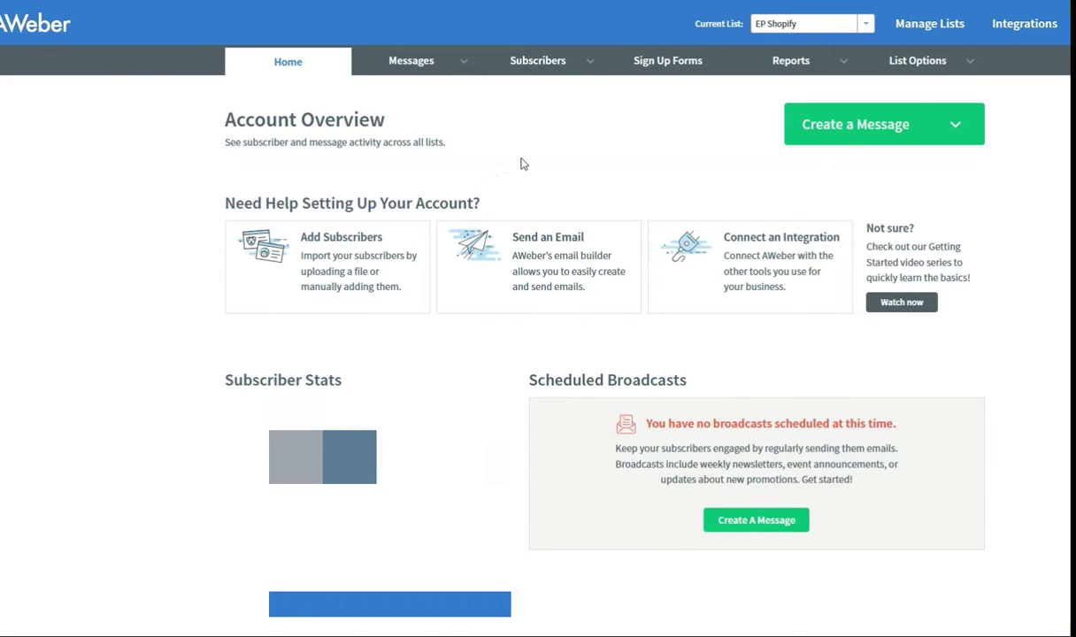
left_click(927, 64)
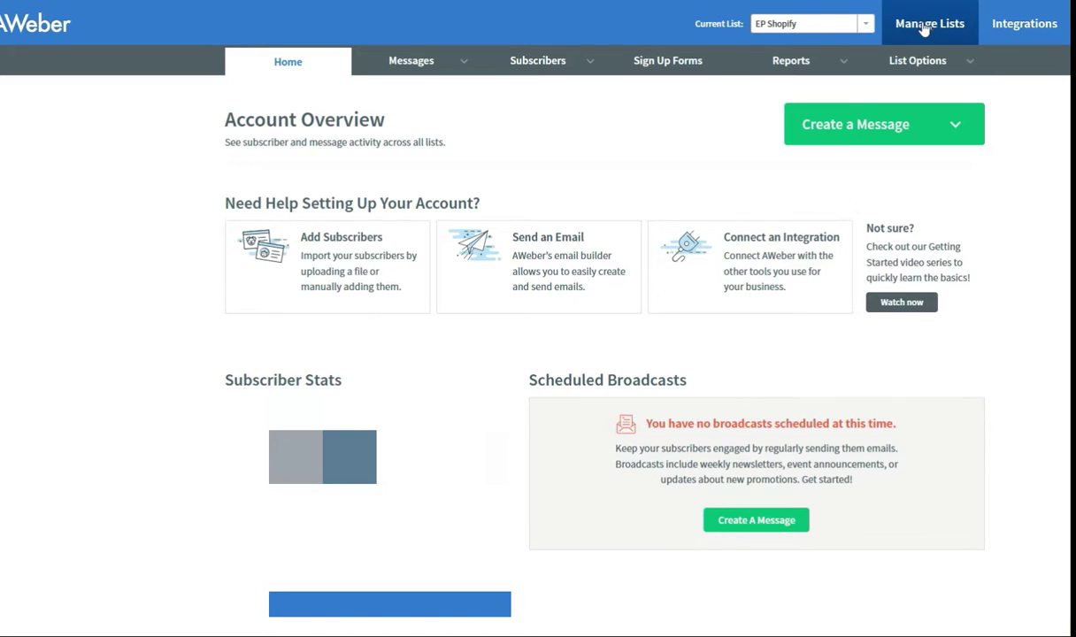
left_click(919, 27)
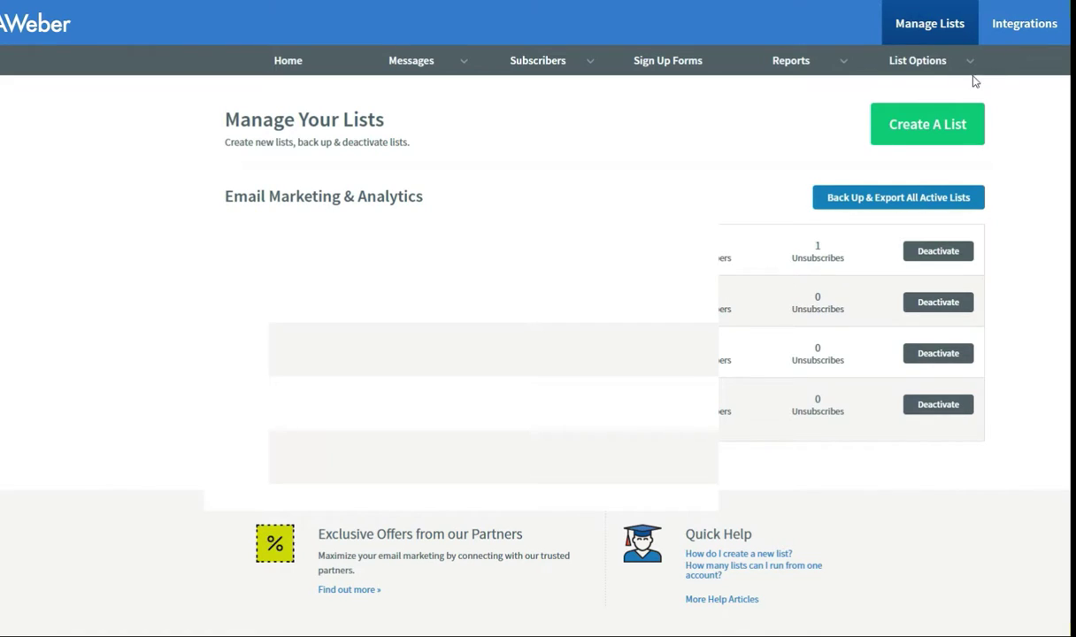
left_click(928, 132)
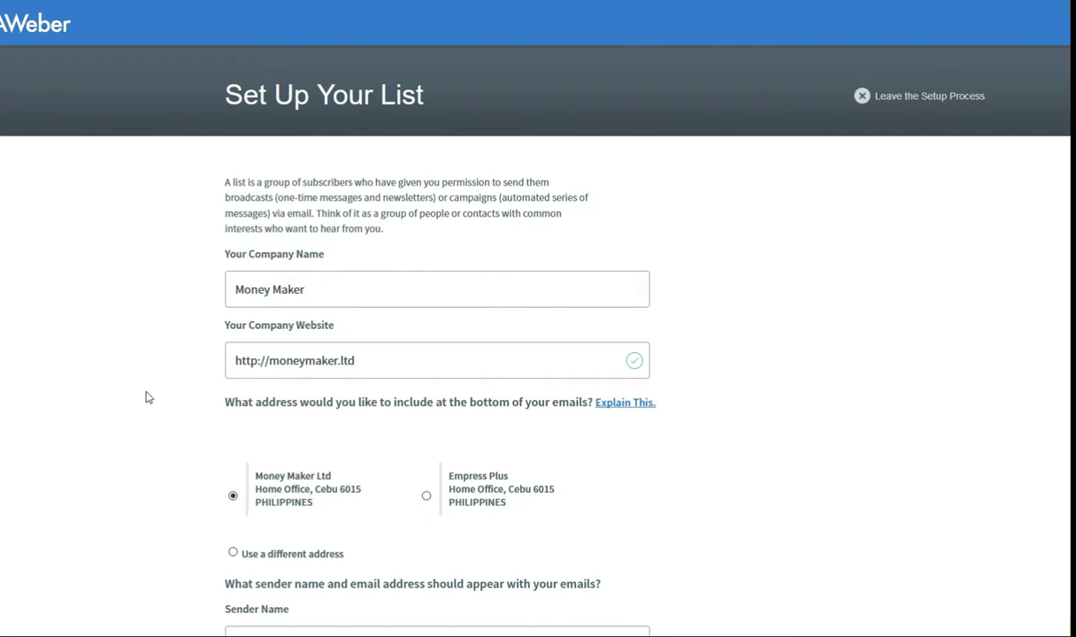
Step: Edit the sender name in the list's company details and continue to Describe Your List
scroll(151, 398, "down", 3)
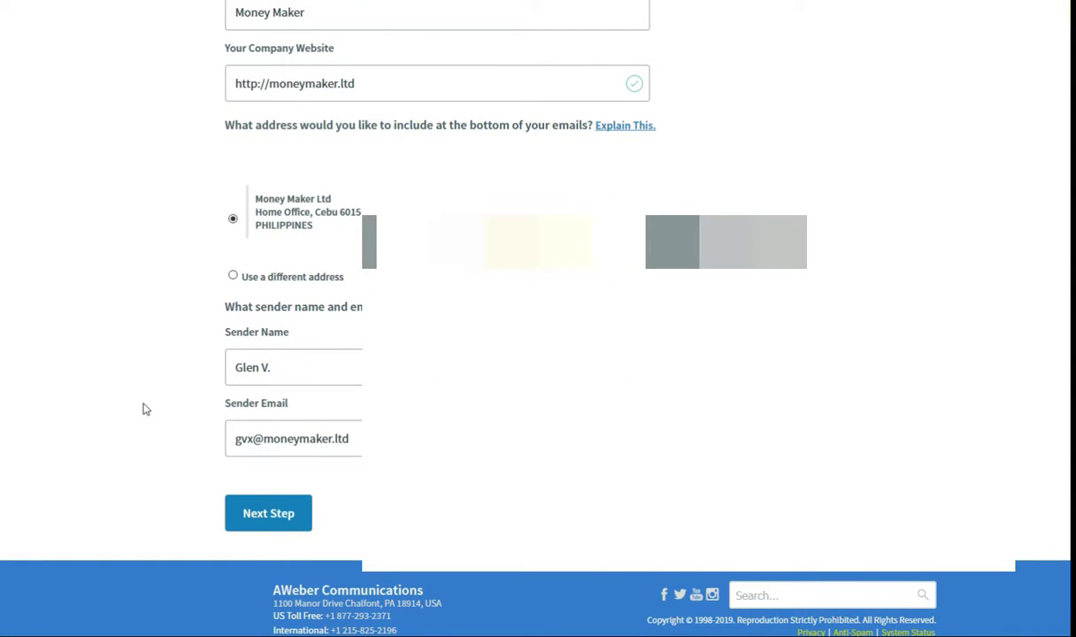
scroll(146, 409, "up", 3)
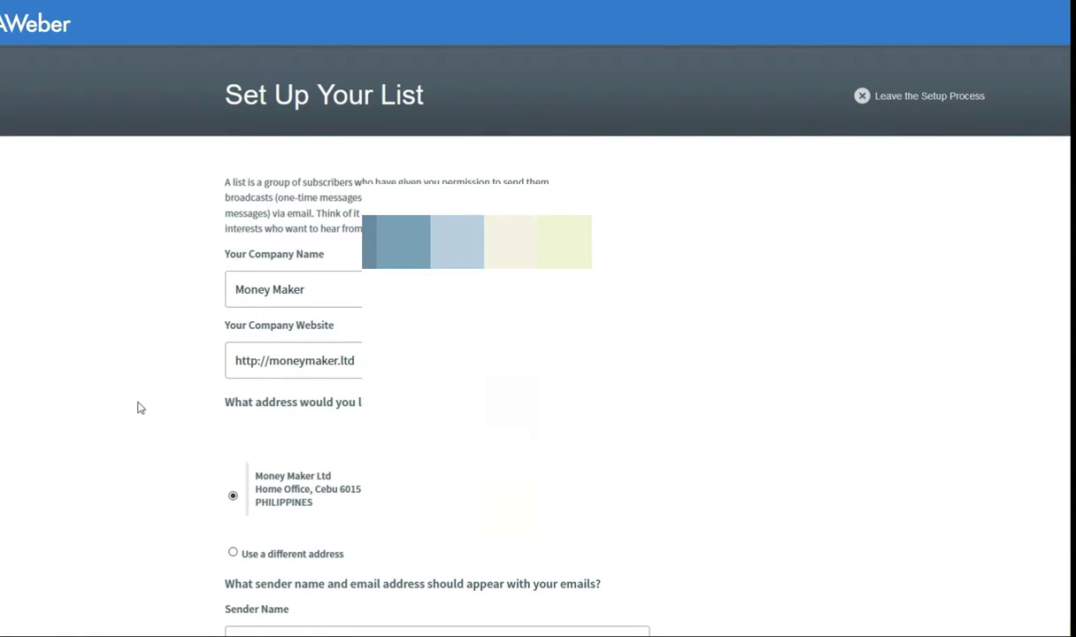
left_click_drag(354, 288, 162, 286)
left_click(359, 364)
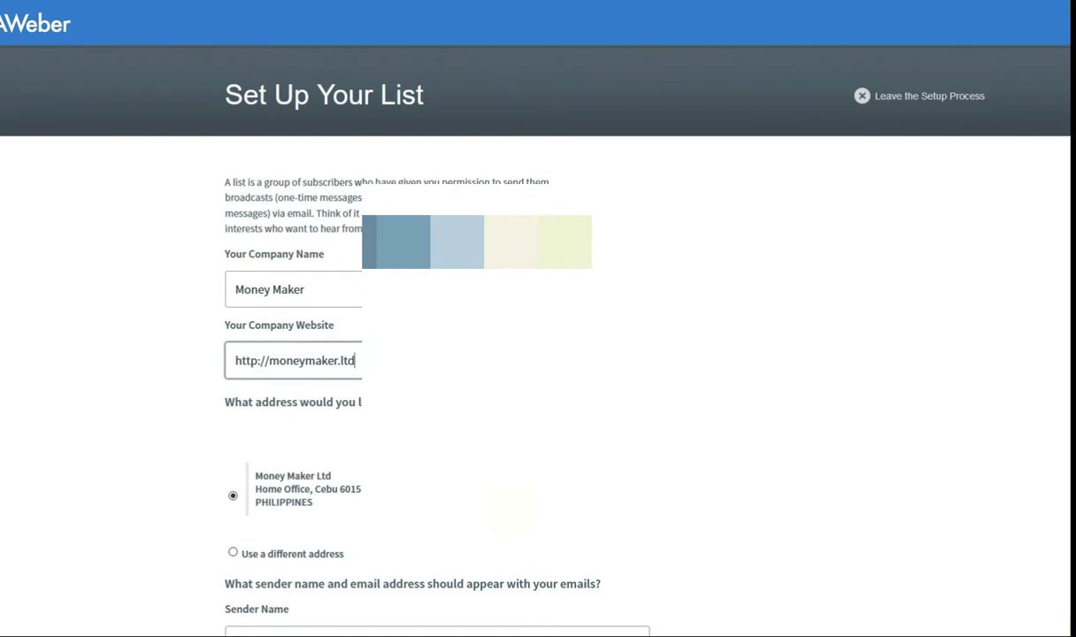
left_click_drag(357, 361, 186, 347)
scroll(113, 478, "down", 2)
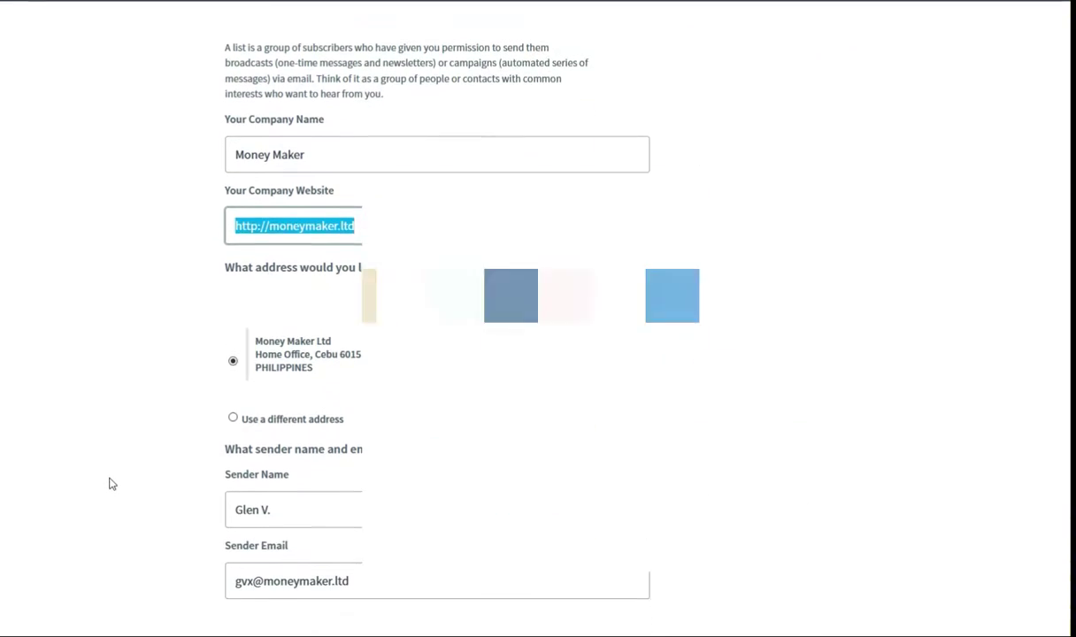
scroll(113, 442, "down", 2)
left_click_drag(348, 368, 149, 366)
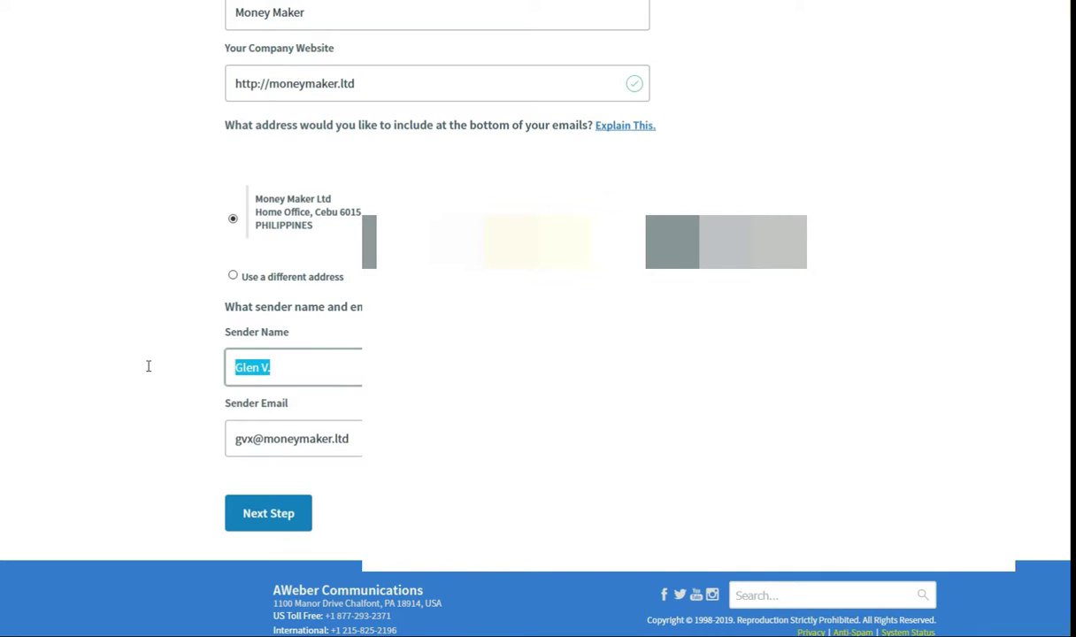
left_click(258, 367)
type("rose")
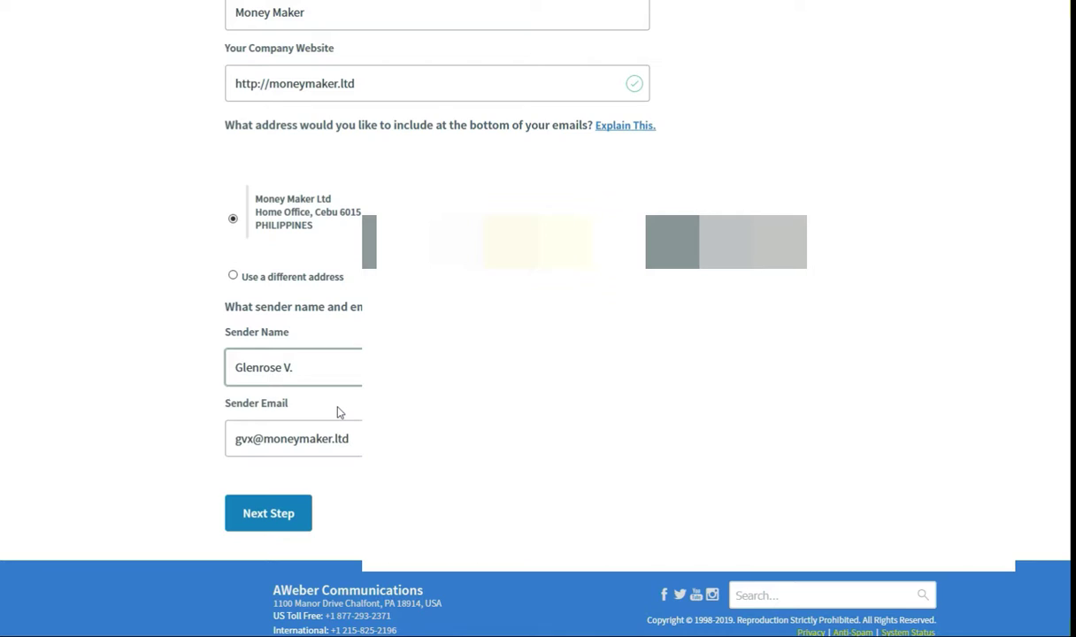
left_click(368, 438)
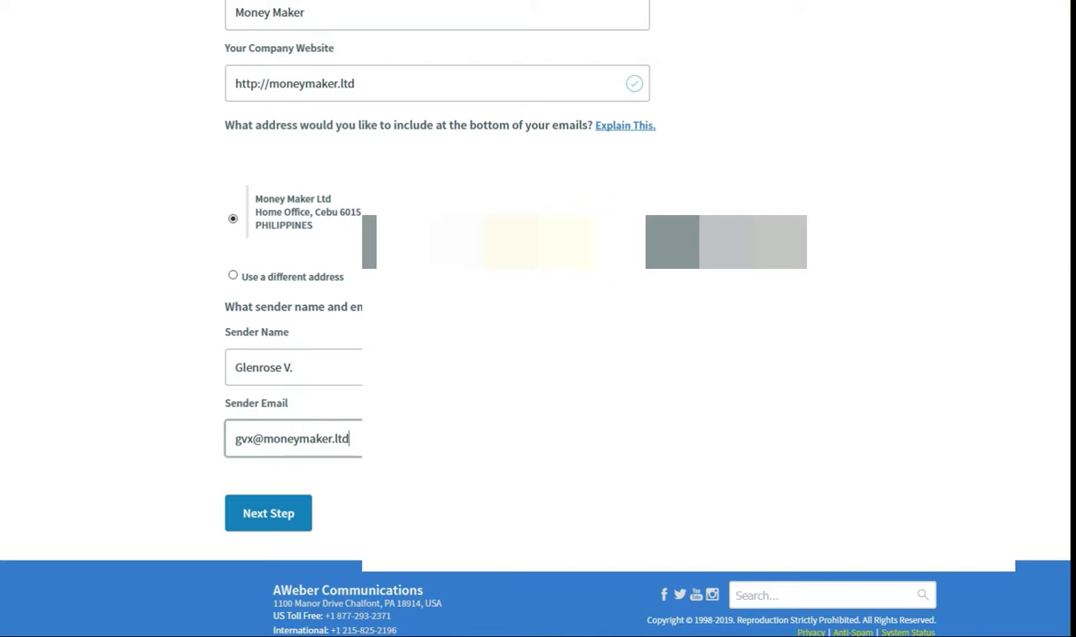
left_click(281, 517)
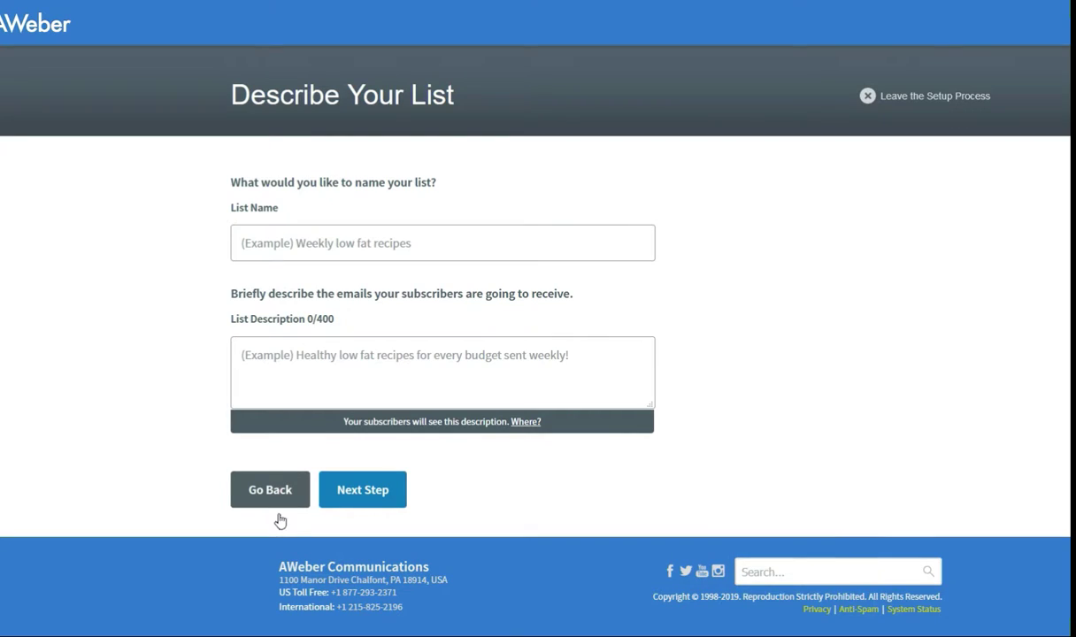
Step: Name the list 'Health 1' and give it the description 'Health related contents'
left_click(291, 245)
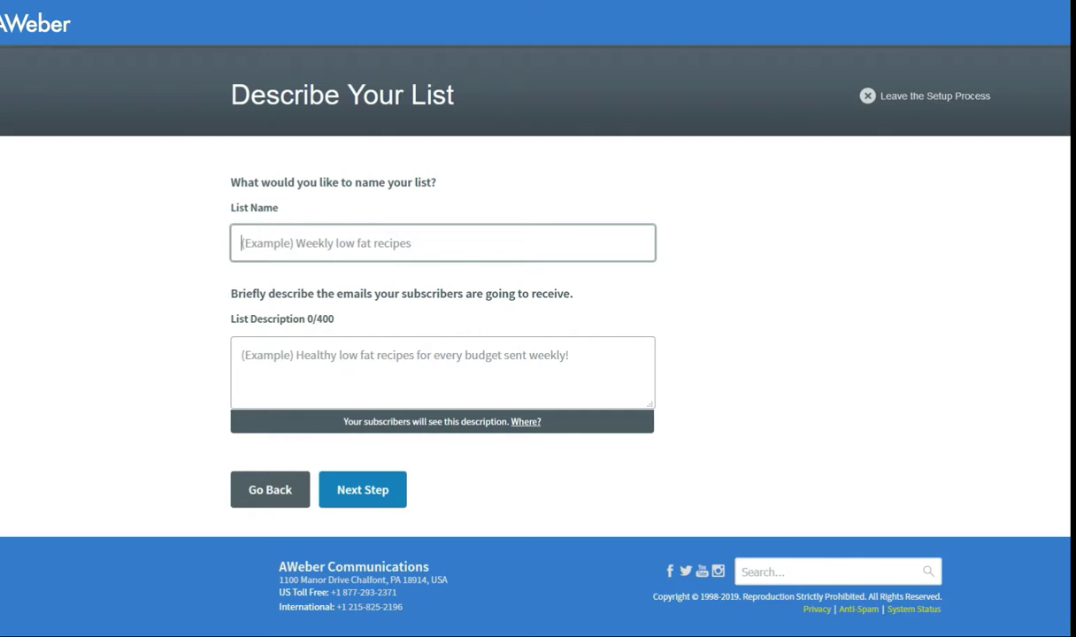
type("HEa")
key("BackSpace")
key("BackSpace")
type("ealth")
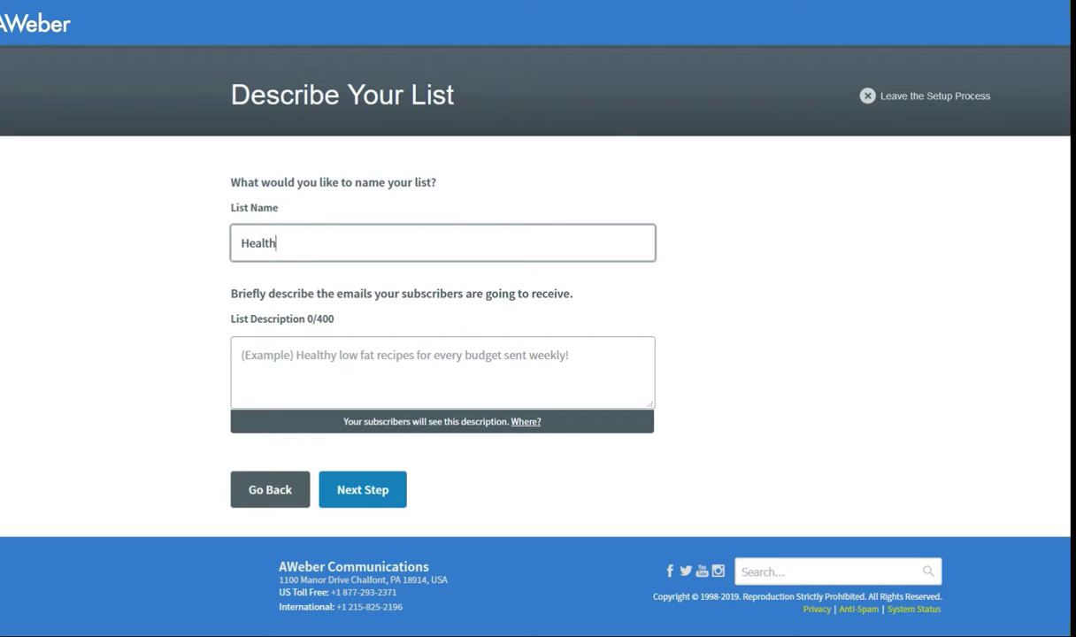
type(" 1")
left_click(352, 363)
type("Health ")
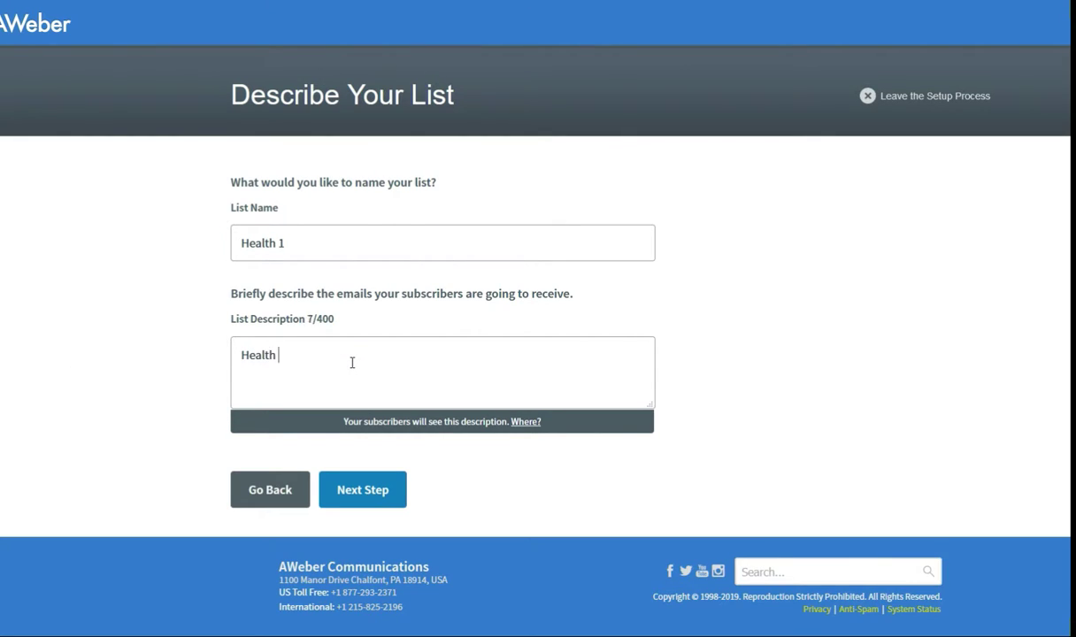
type("related cont")
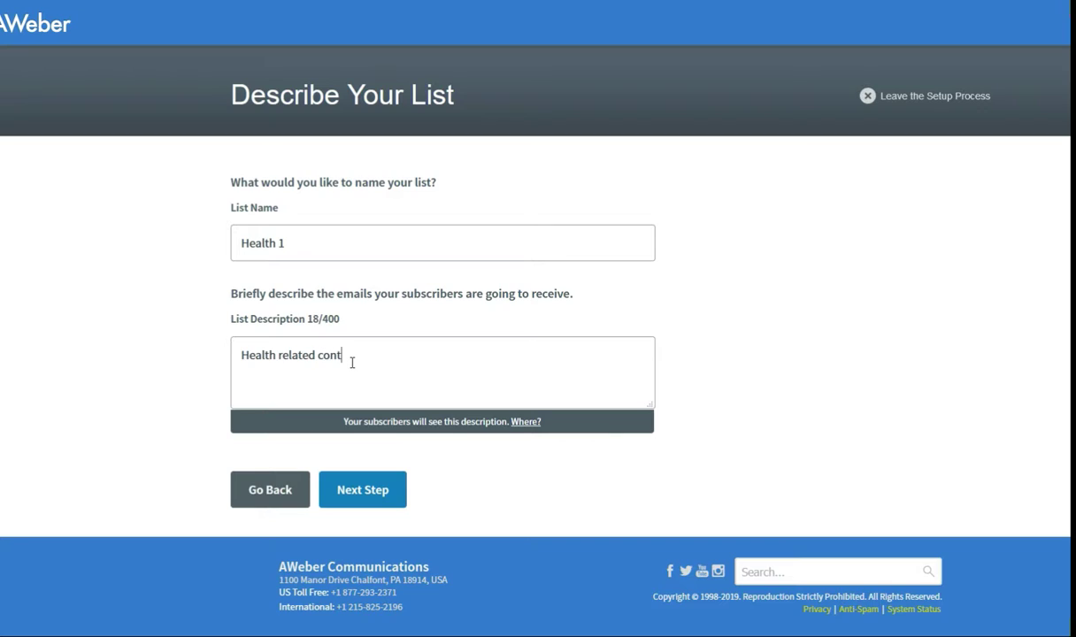
type("ents")
left_click_drag(434, 352, 151, 353)
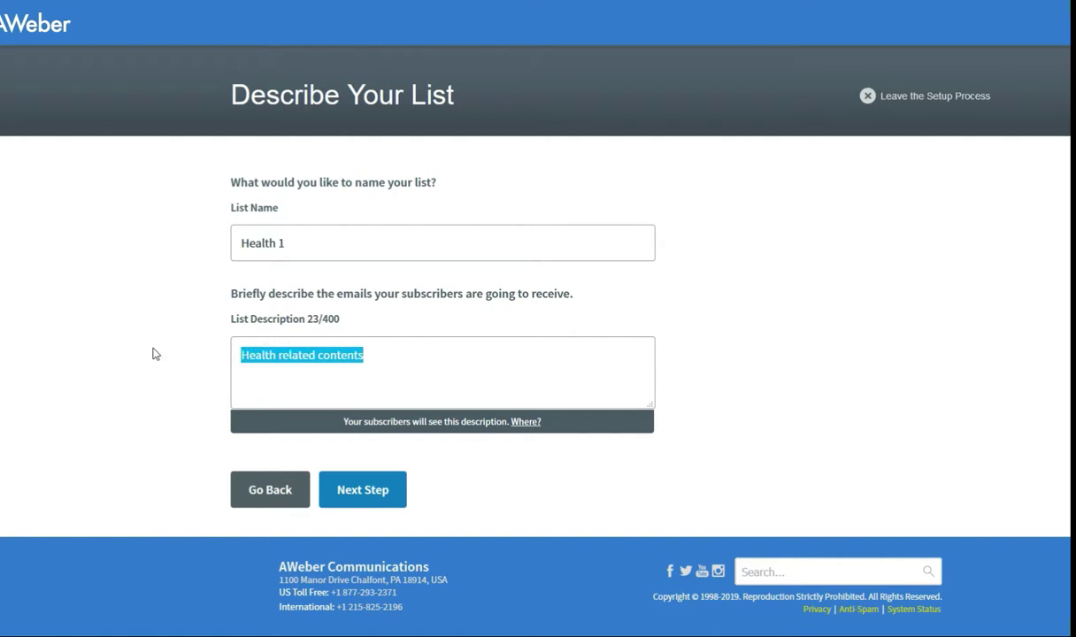
left_click(67, 383)
left_click(346, 355)
left_click_drag(378, 355, 58, 433)
left_click(128, 403)
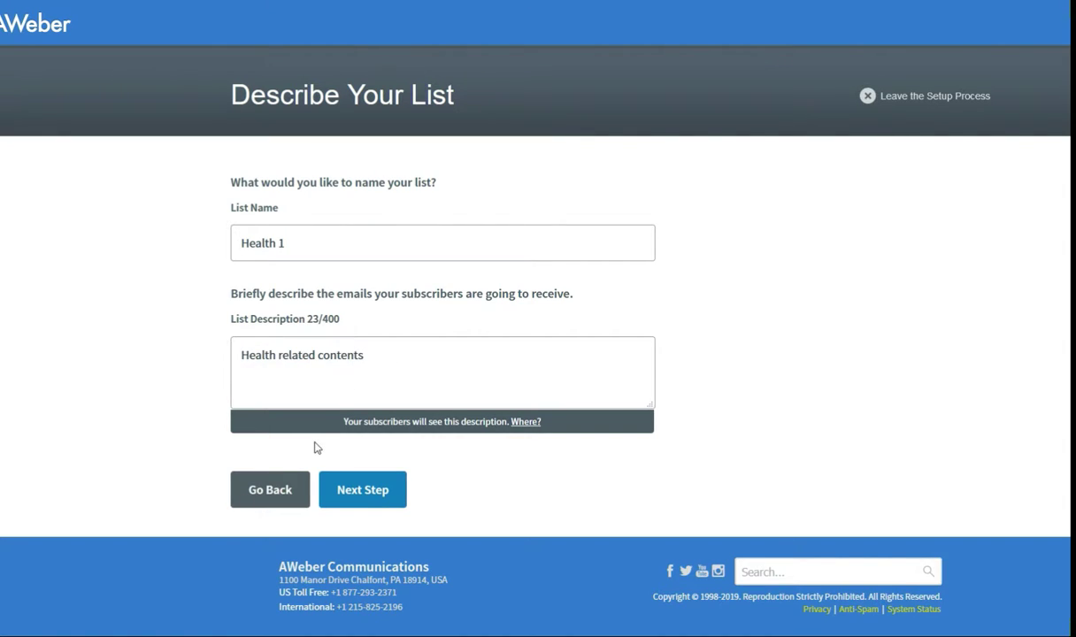
Step: Keep the default confirmation message and approve it to create the Health 1 list
left_click(368, 500)
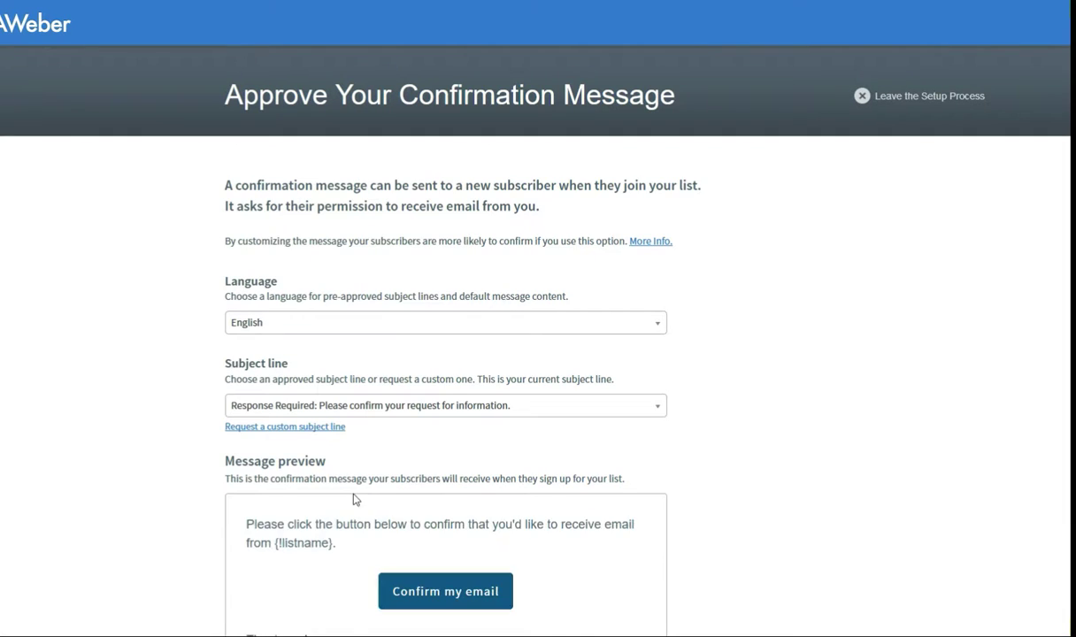
scroll(62, 453, "down", 3)
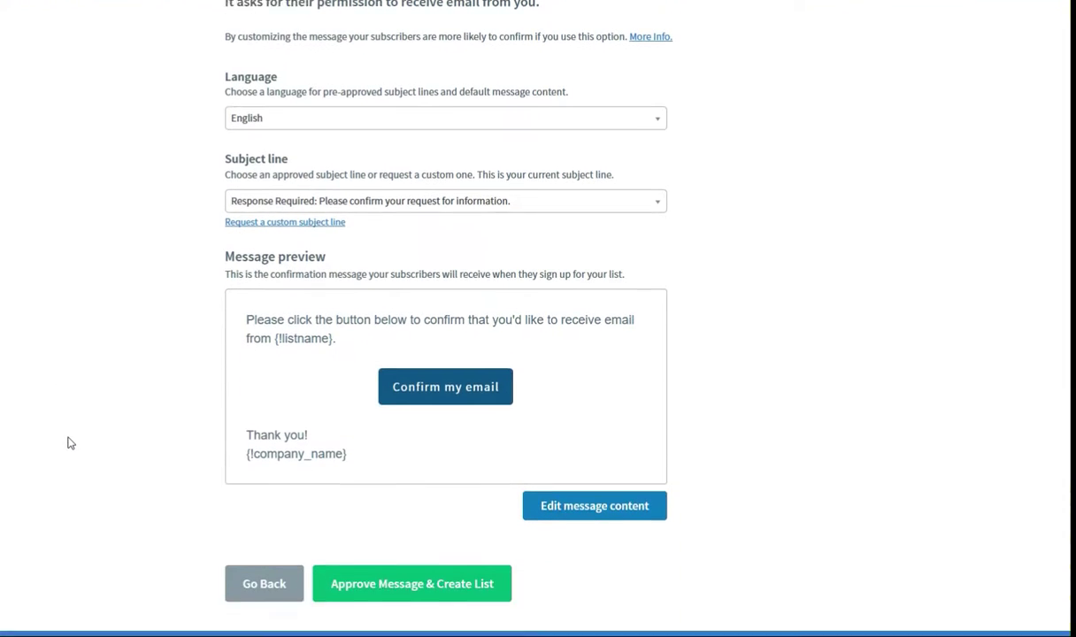
scroll(106, 424, "up", 2)
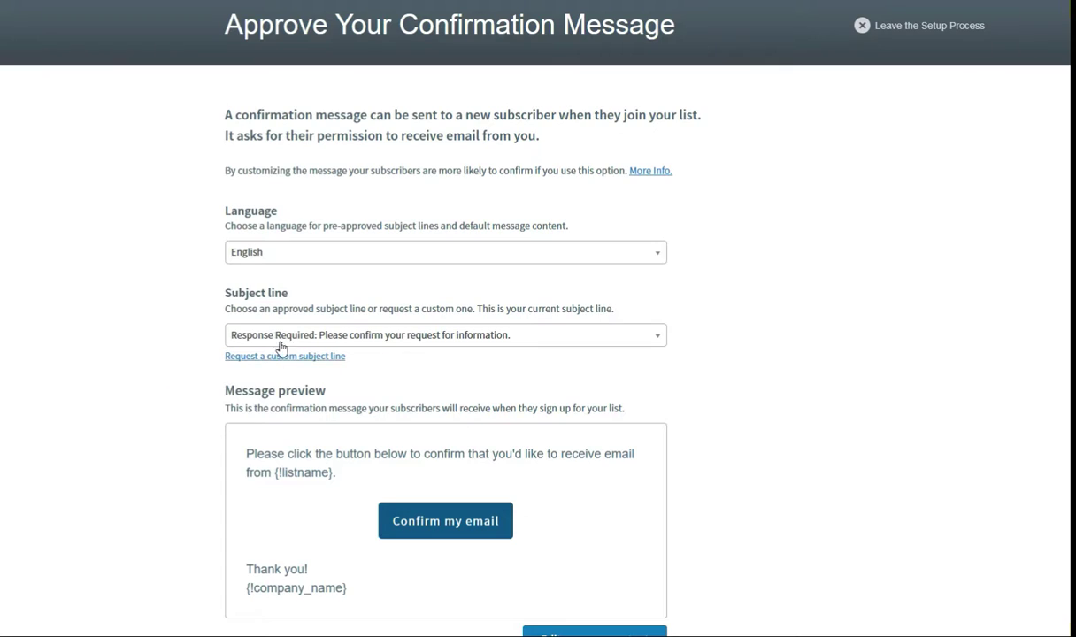
scroll(238, 478, "down", 4)
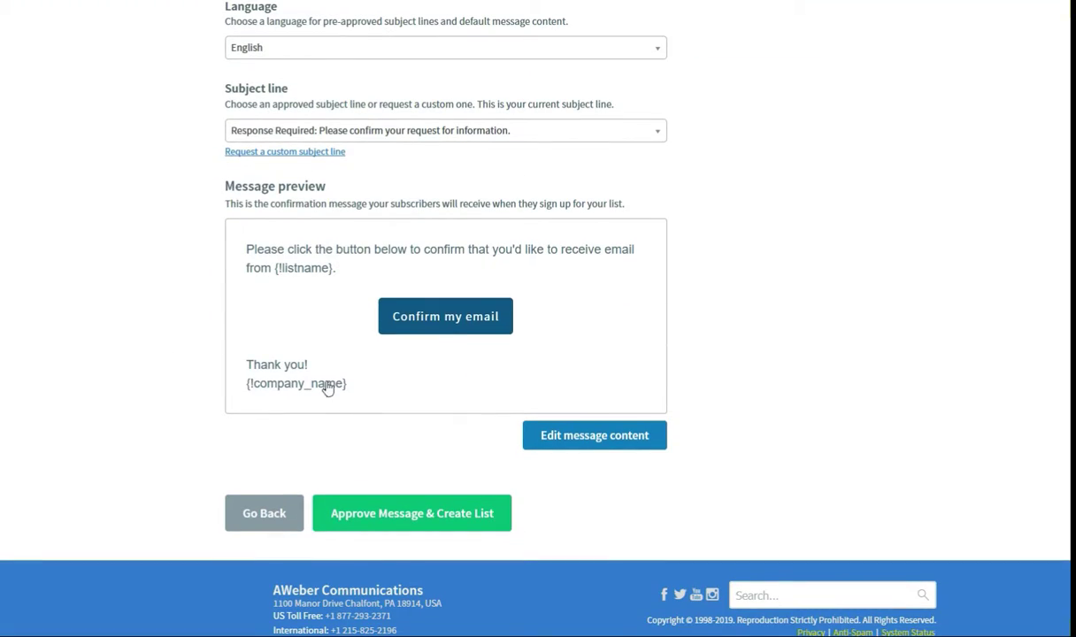
scroll(168, 366, "up", 5)
scroll(97, 390, "down", 4)
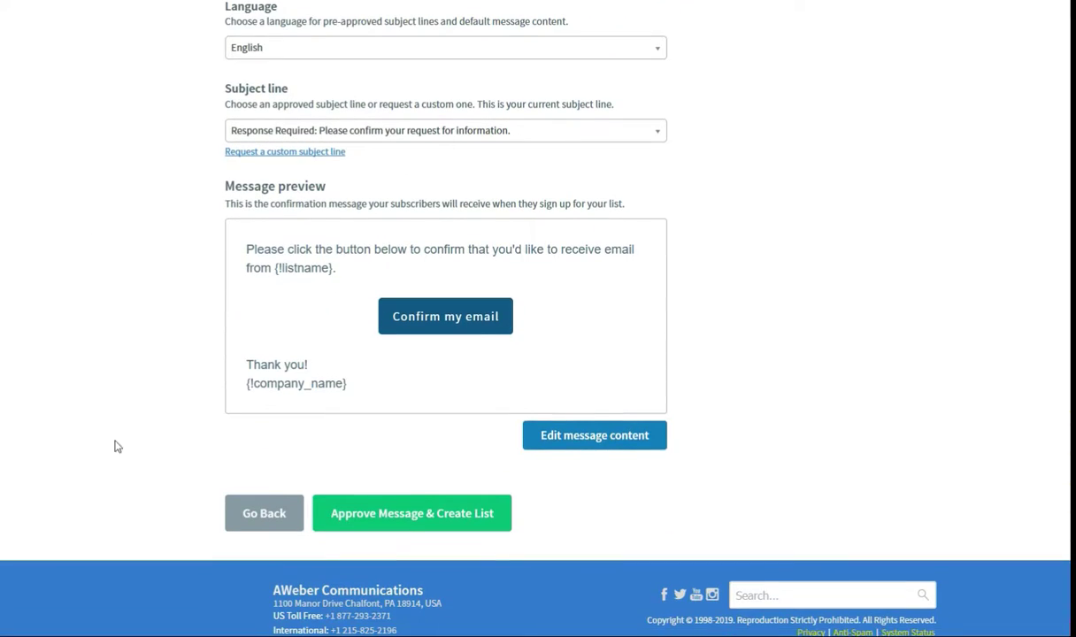
left_click(361, 522)
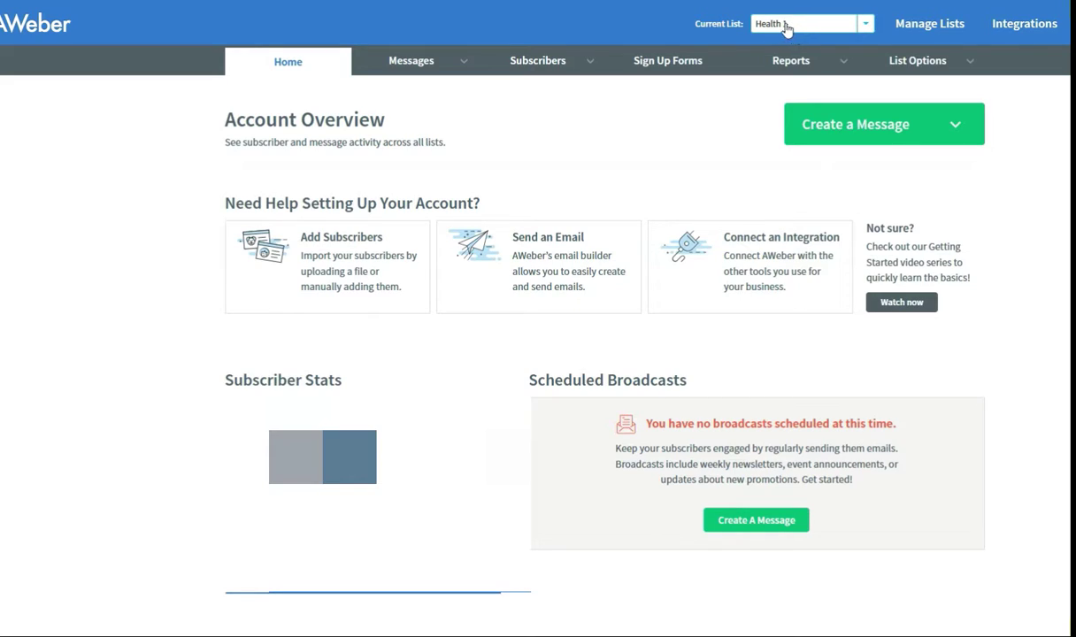
Step: Start a new sign-up form for the Health 1 list from the Sign Up Forms page
left_click(668, 62)
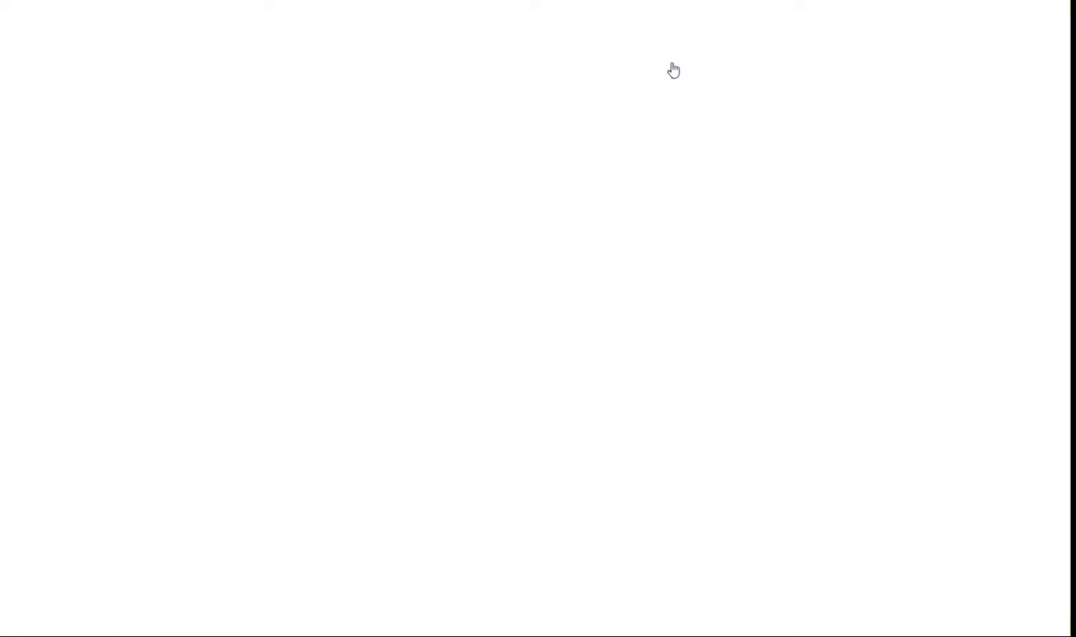
scroll(219, 365, "down", 3)
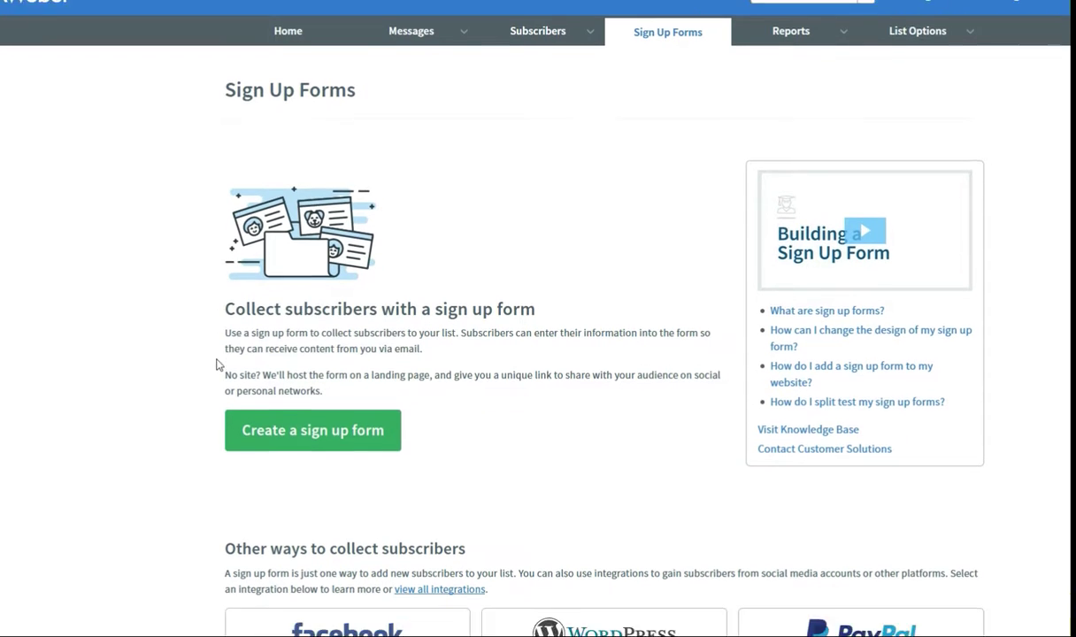
left_click(345, 262)
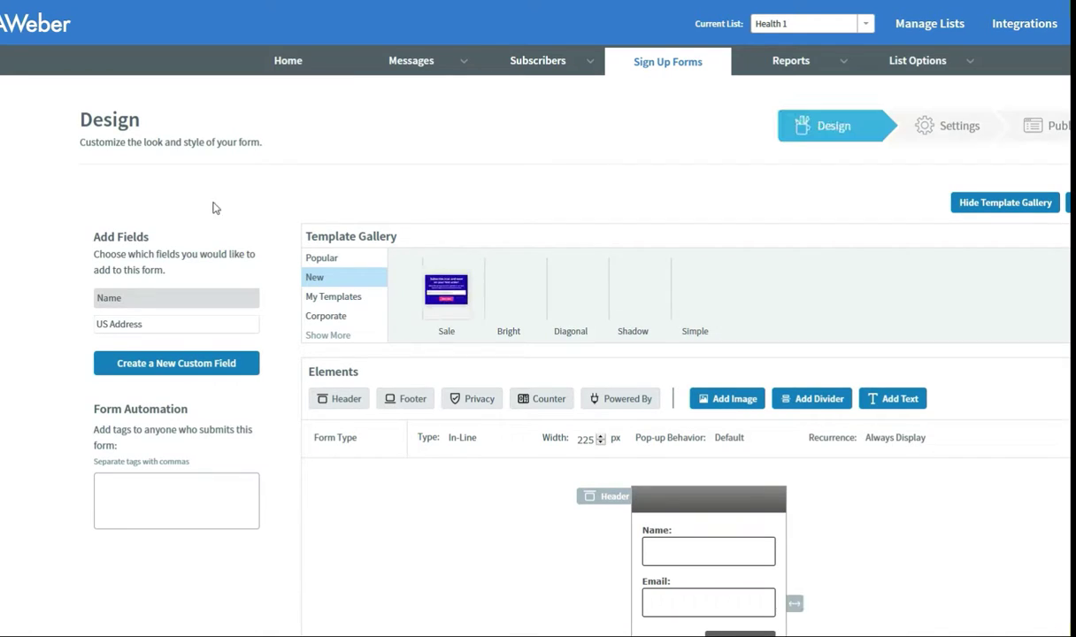
Step: Review the default form with Name and Email fields and save it
scroll(377, 301, "down", 5)
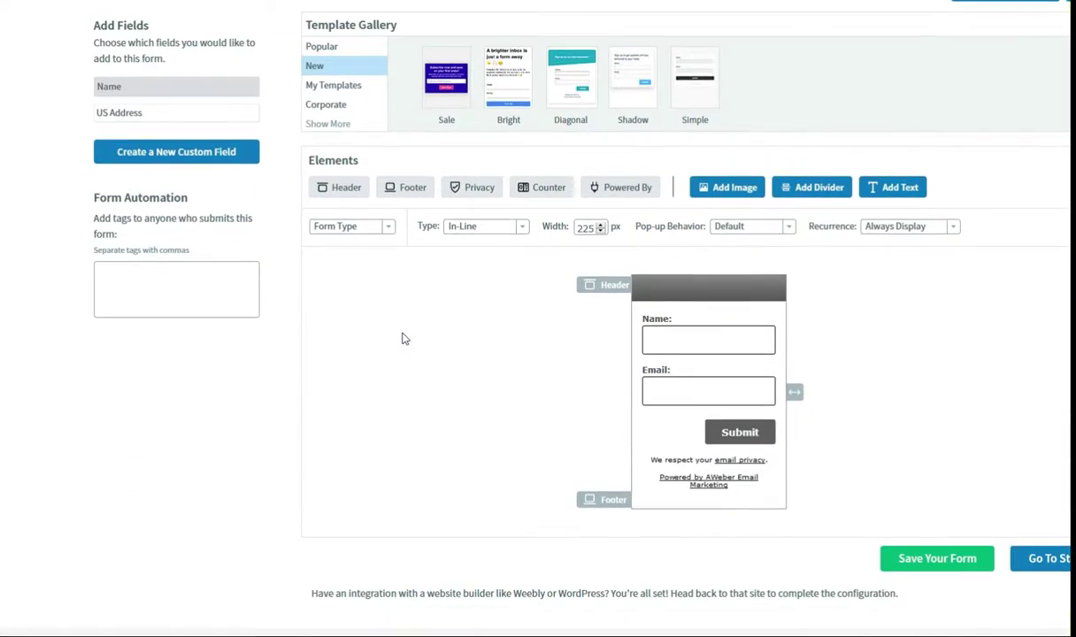
scroll(314, 349, "up", 5)
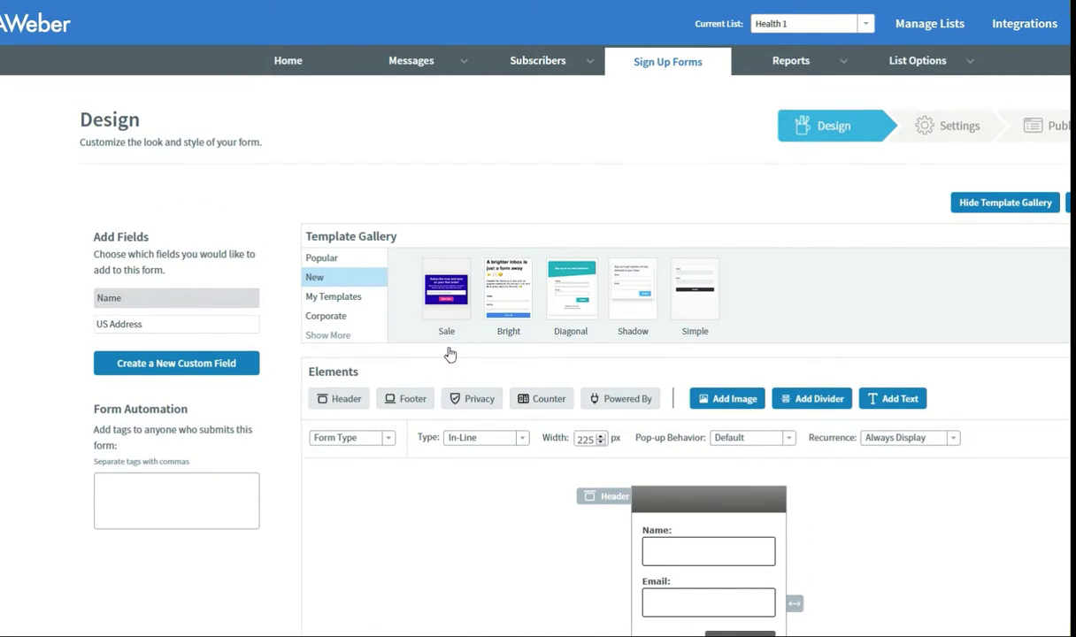
scroll(447, 353, "down", 3)
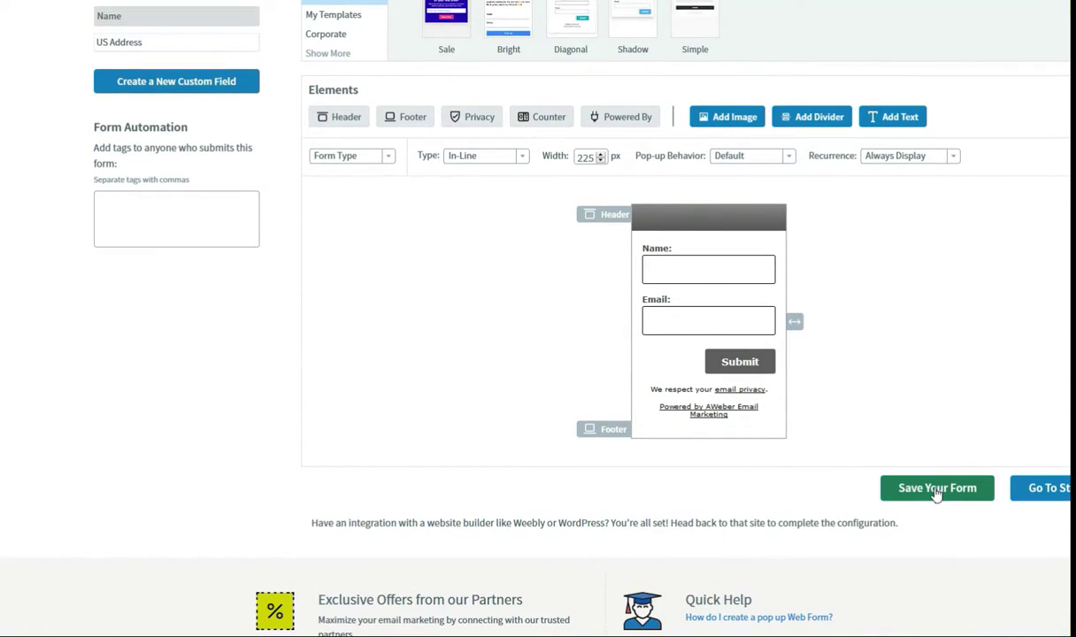
scroll(885, 150, "up", 3)
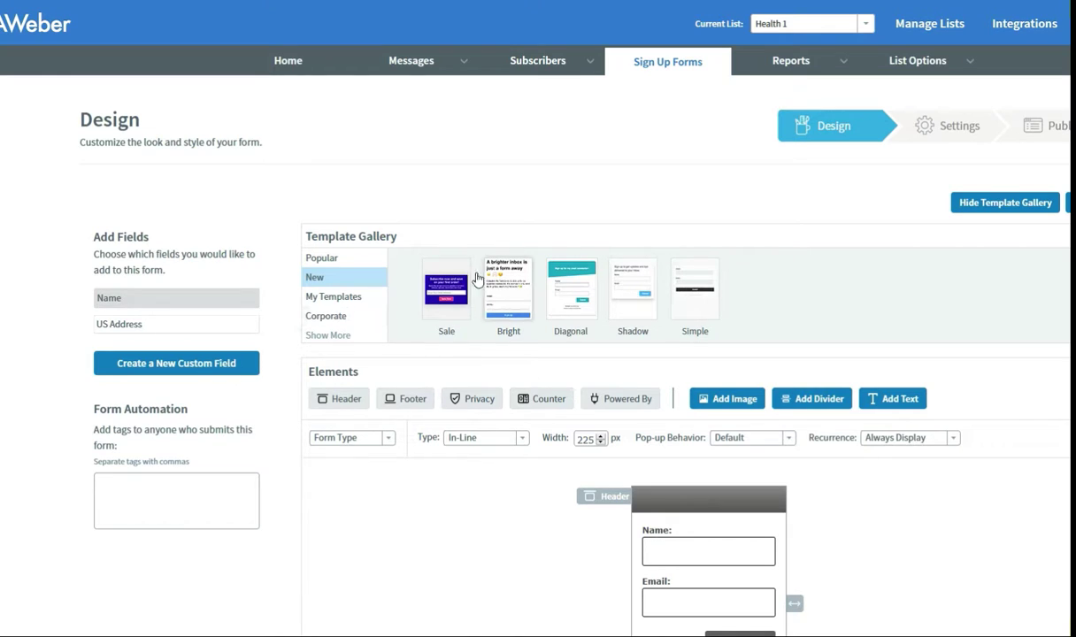
scroll(447, 373, "down", 1)
scroll(447, 374, "down", 4)
scroll(683, 384, "up", 3)
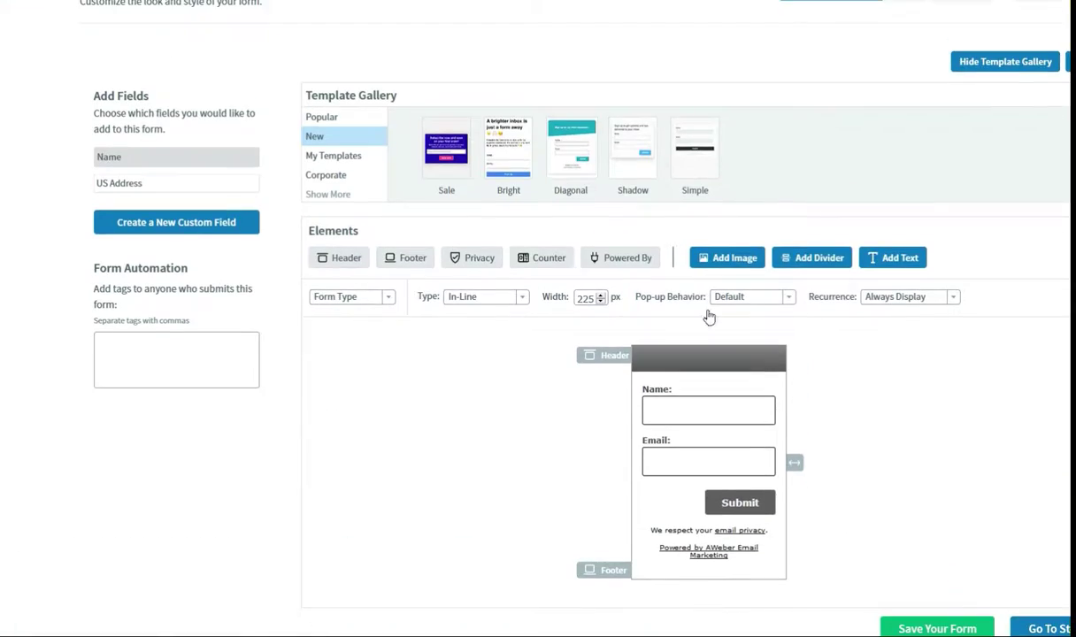
scroll(754, 343, "up", 2)
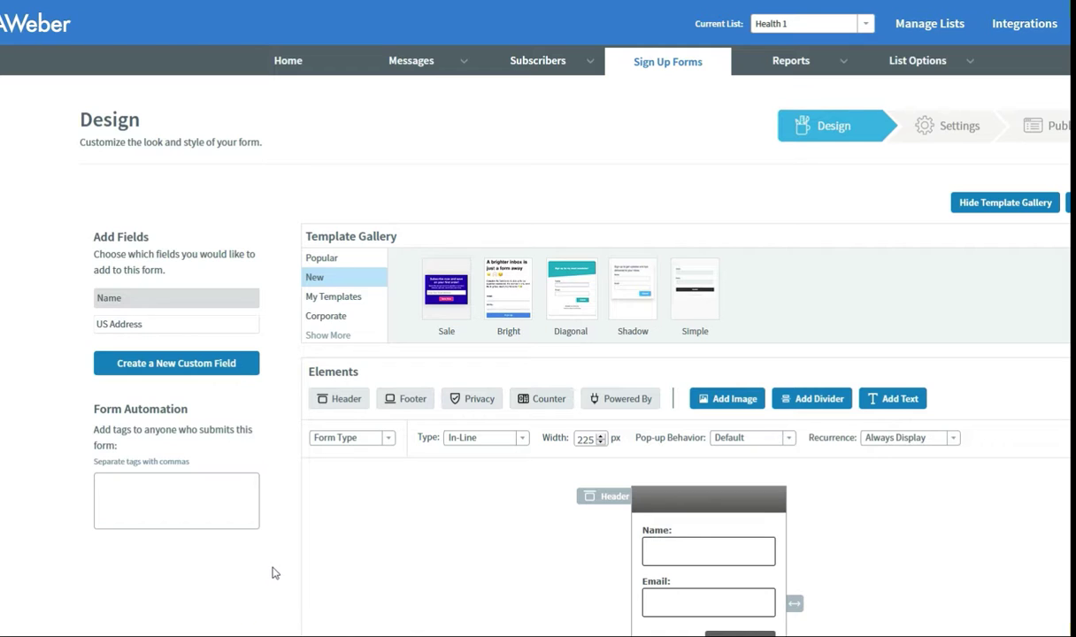
scroll(478, 517, "down", 3)
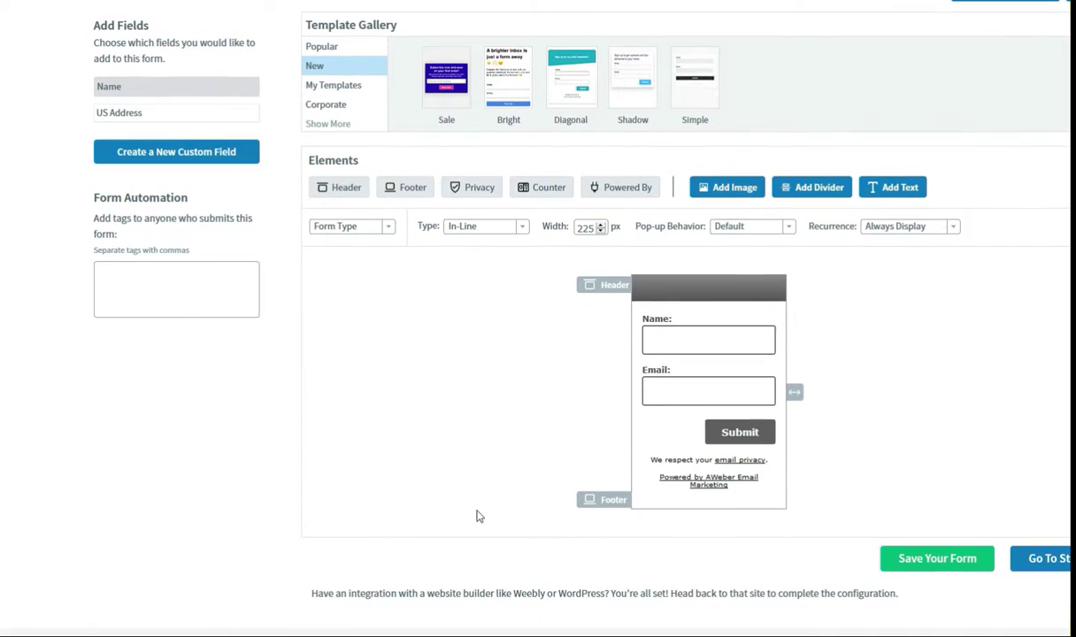
left_click(931, 563)
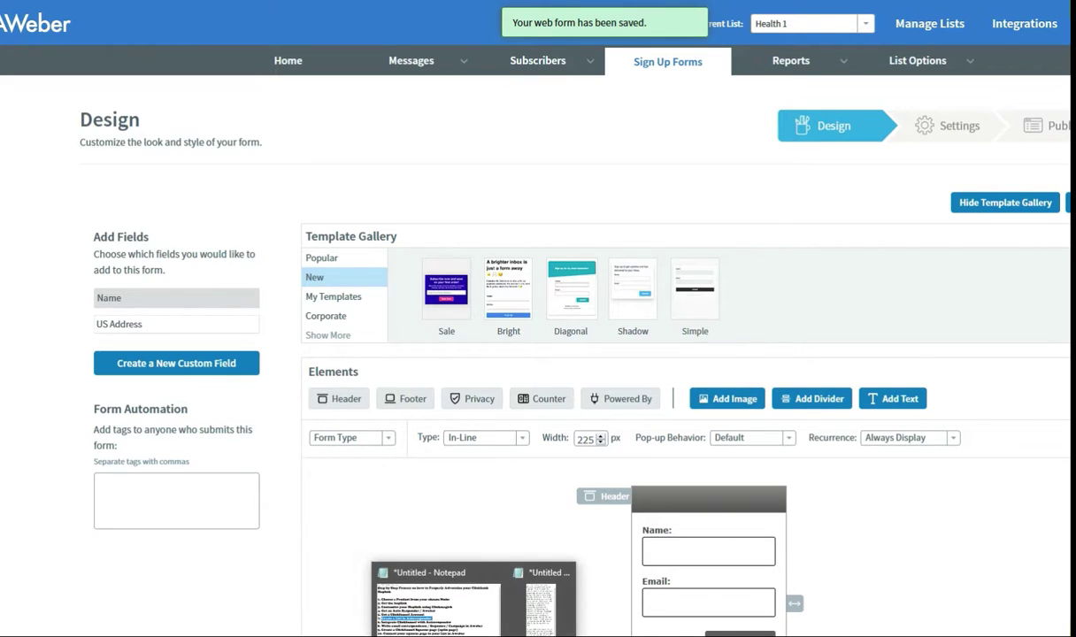
left_click(432, 553)
left_click(281, 300)
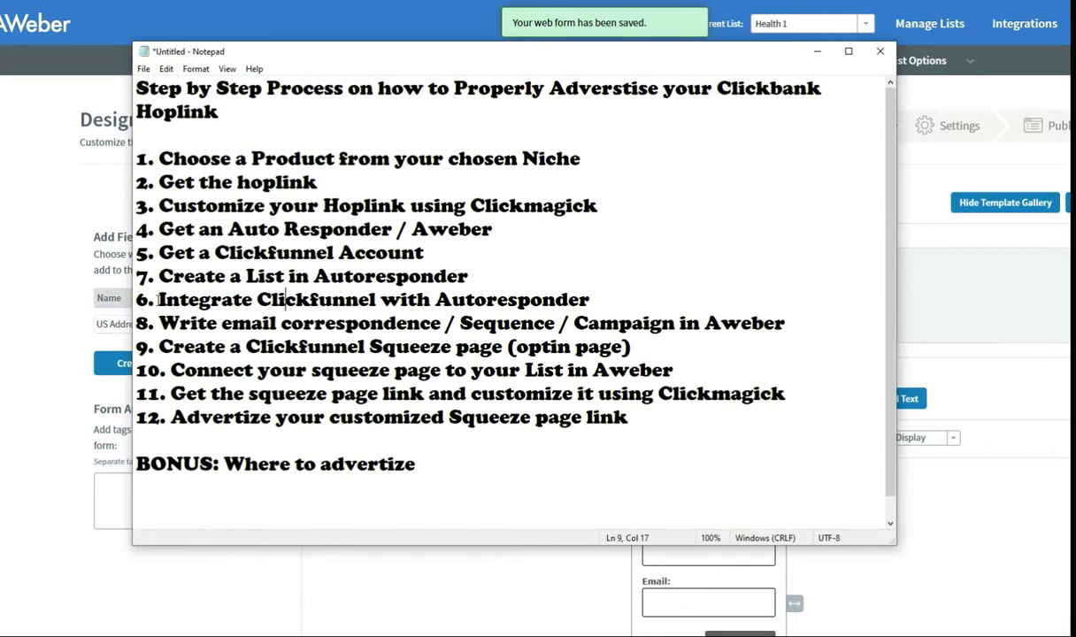
left_click_drag(159, 300, 624, 310)
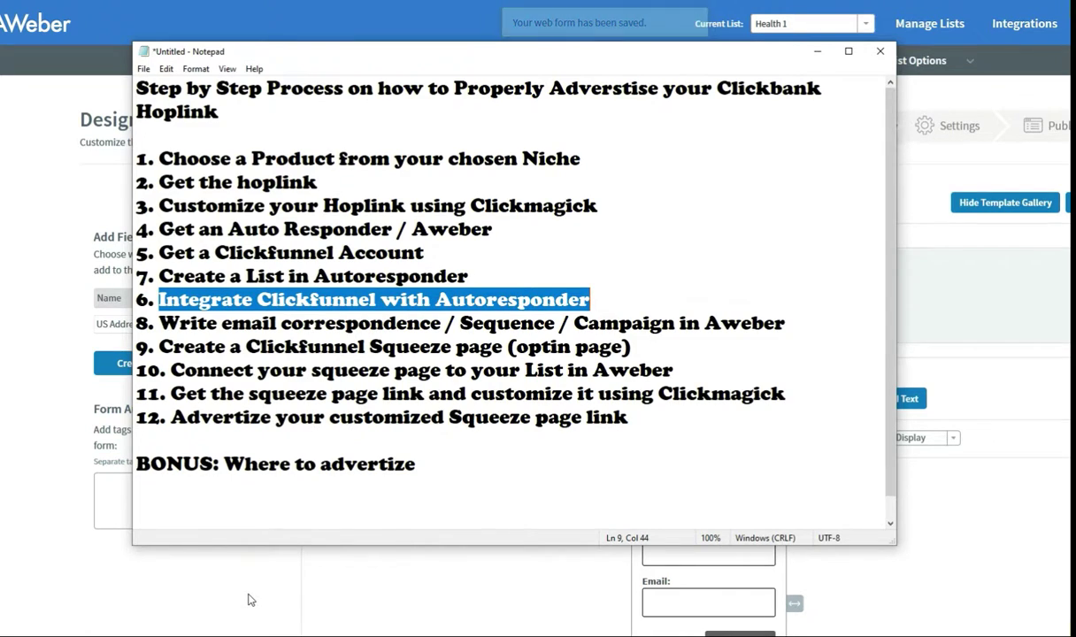
left_click(248, 600)
Step: Bring the ClickFunnels dashboard forward and restore its window to a smaller size
mouse_move(440, 634)
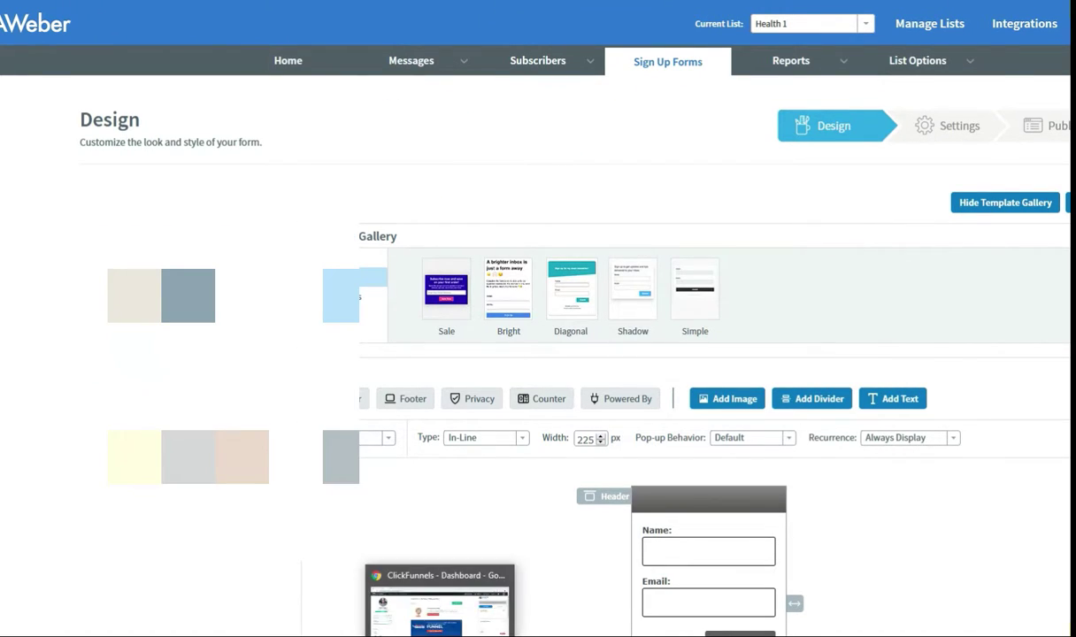
left_click(438, 609)
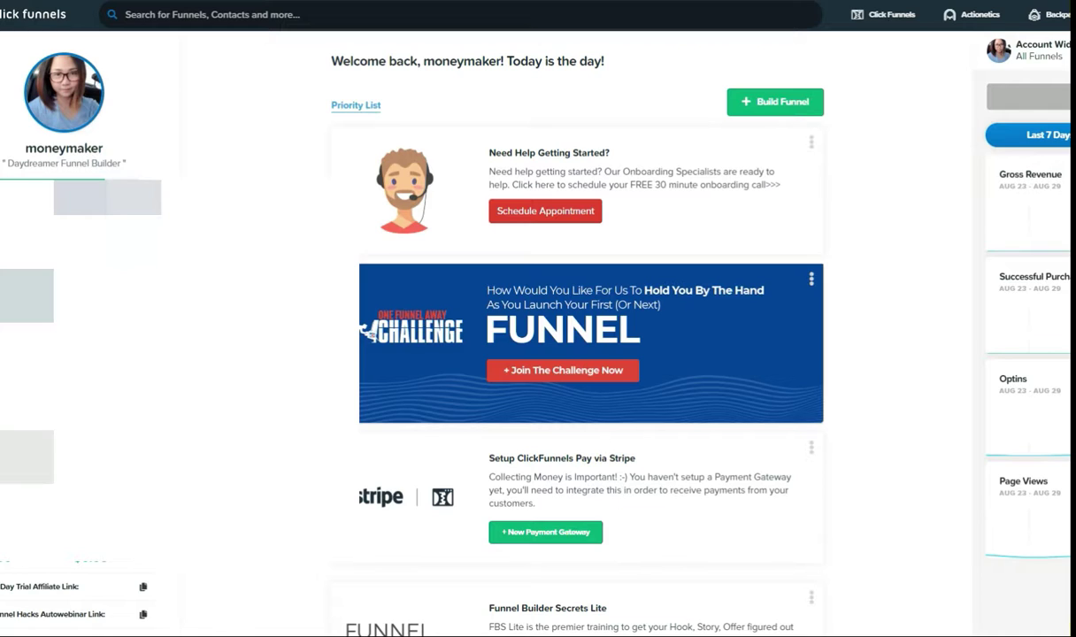
key("super+Down")
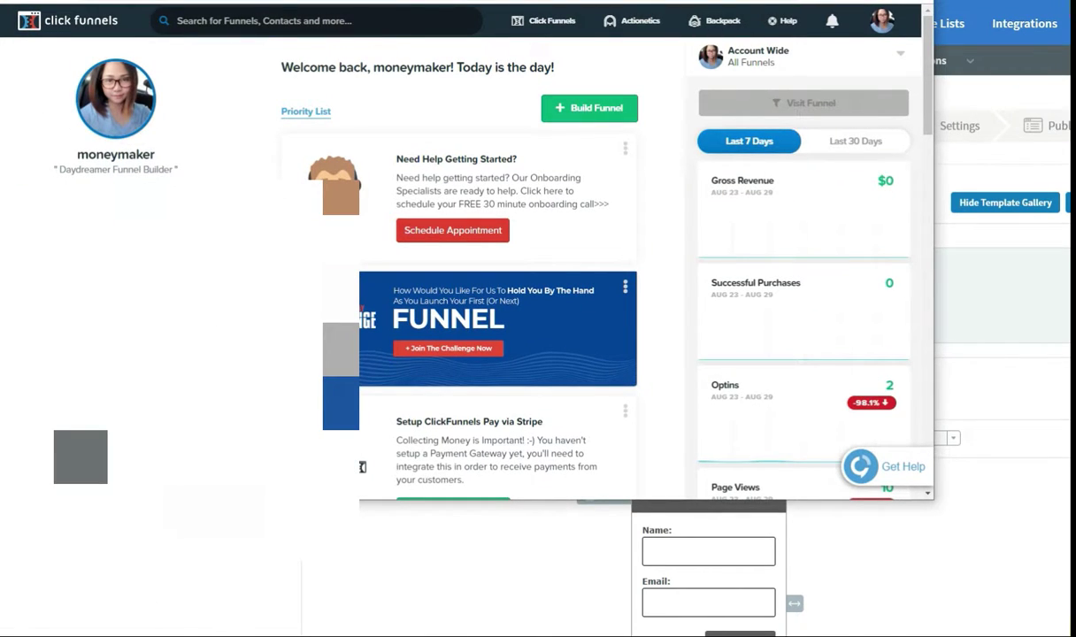
left_click_drag(612, 1, 594, 18)
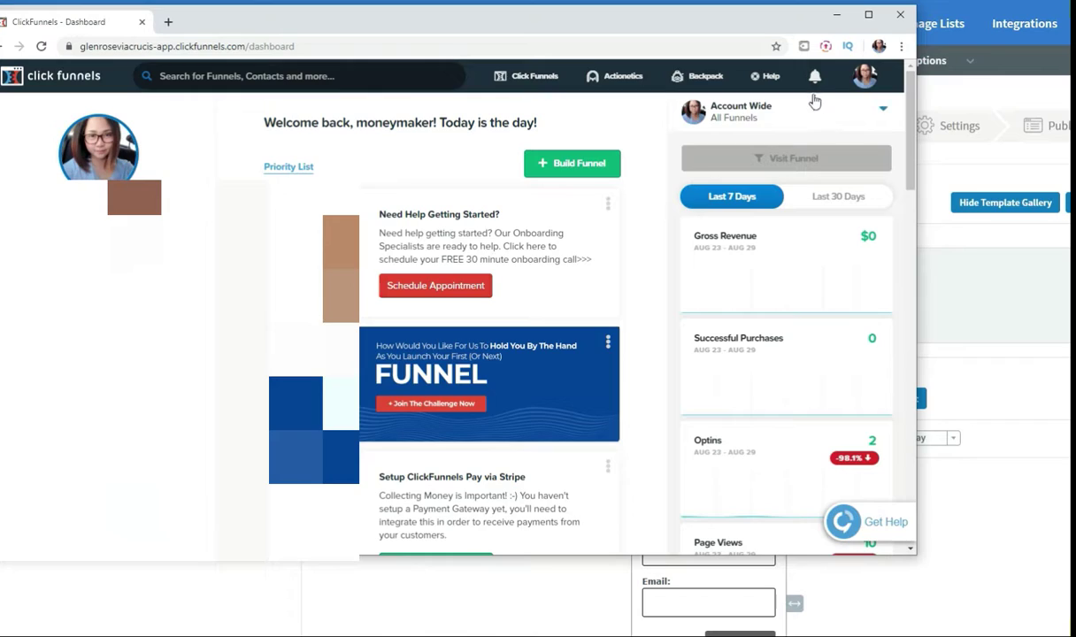
Step: Open Account Settings, then the Integrations page listing the existing Aweber connection
mouse_move(865, 76)
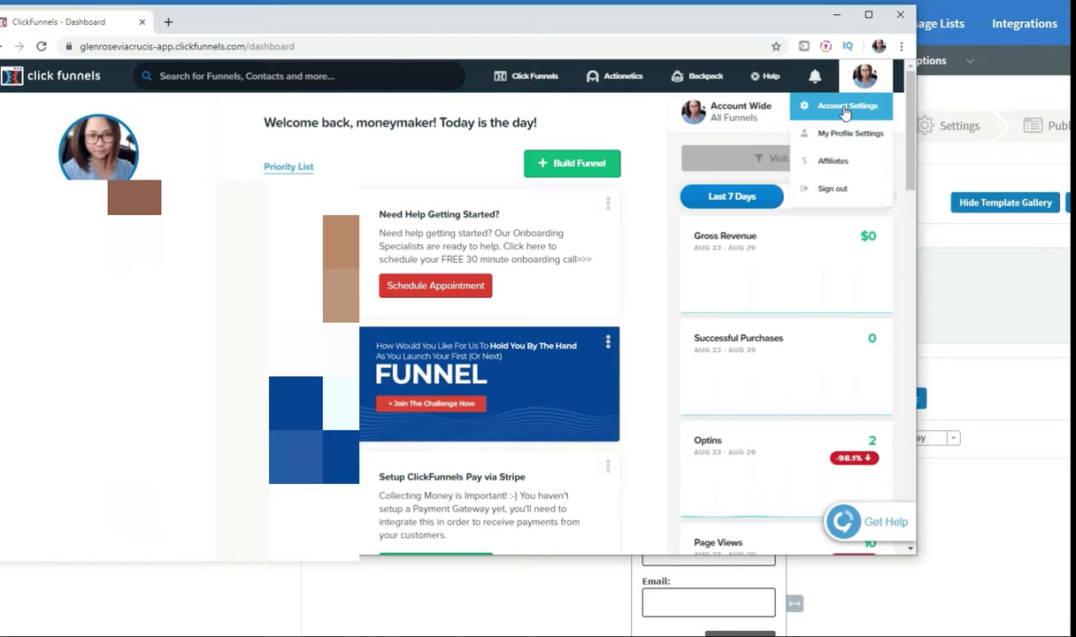
left_click(846, 107)
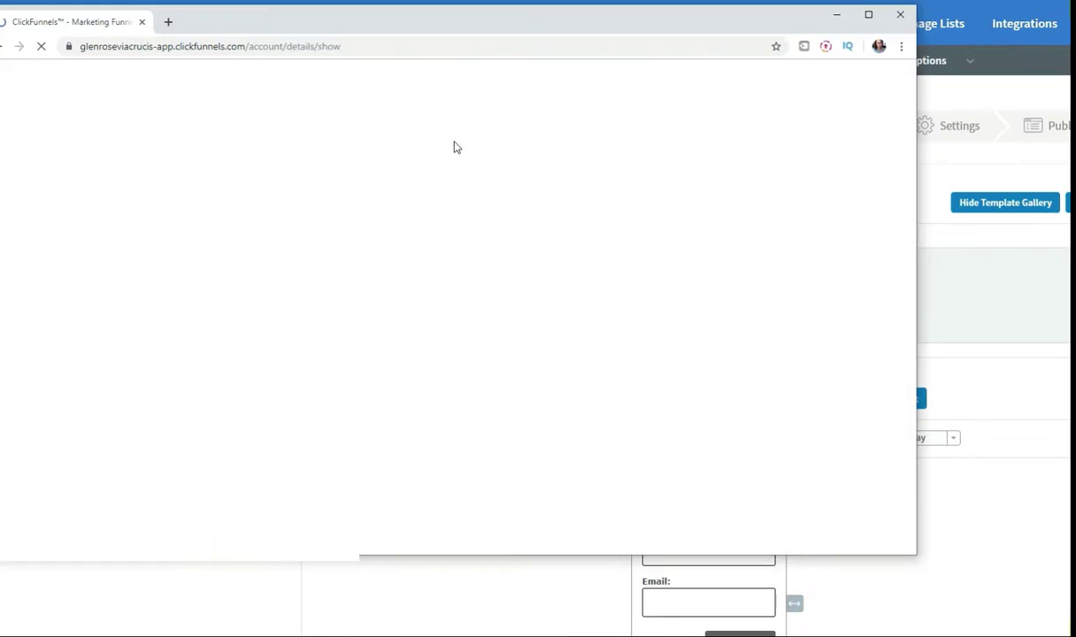
scroll(124, 254, "down", 1)
scroll(124, 258, "up", 1)
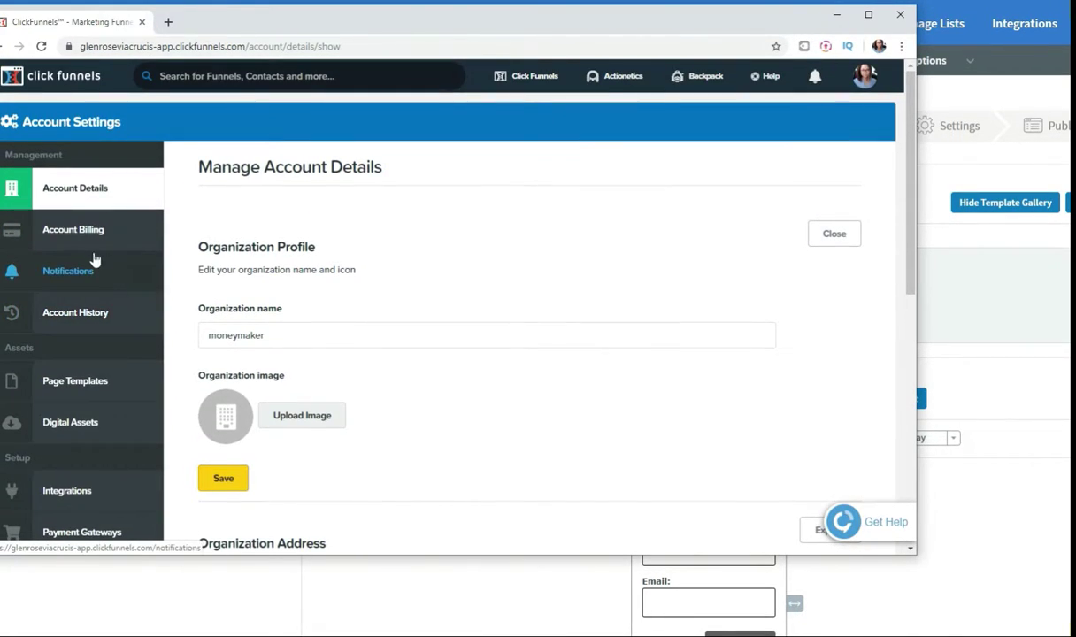
scroll(124, 331, "down", 3)
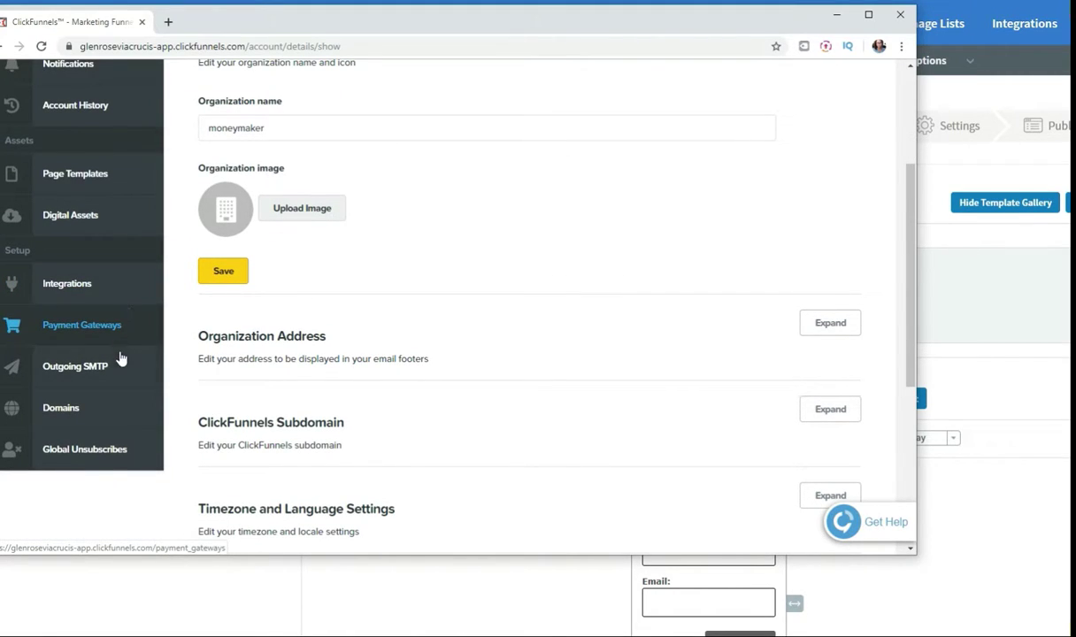
scroll(93, 284, "down", 1)
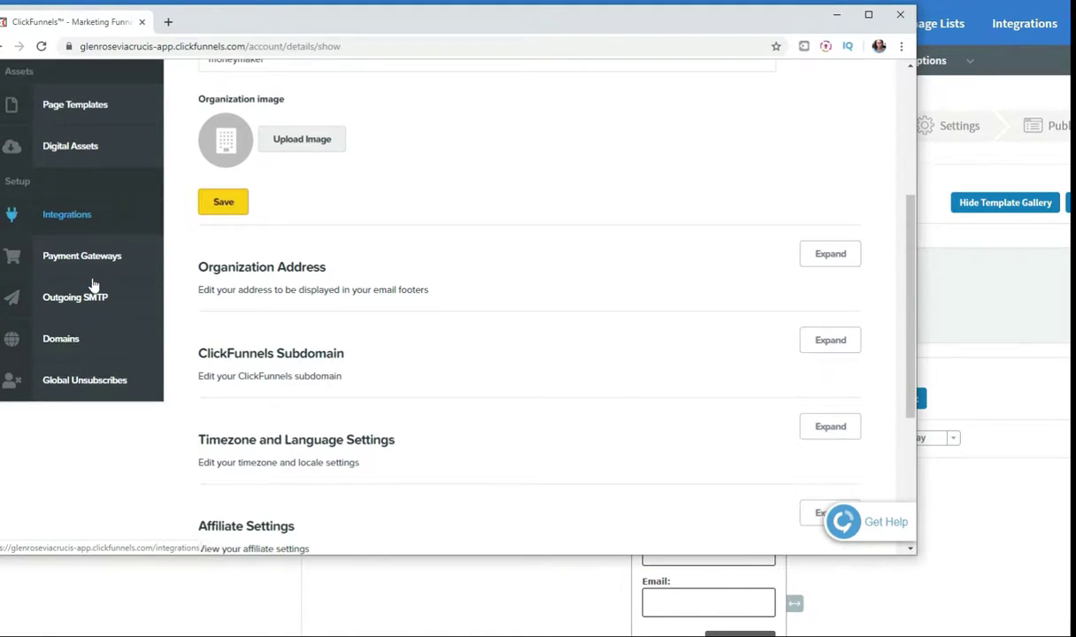
left_click(90, 215)
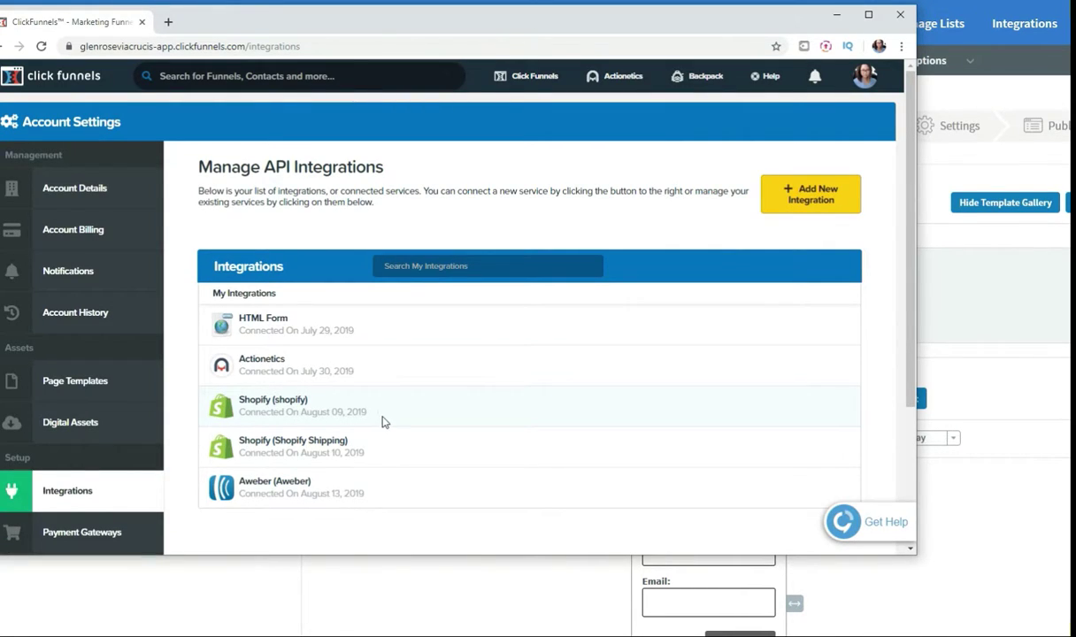
scroll(442, 310, "down", 3)
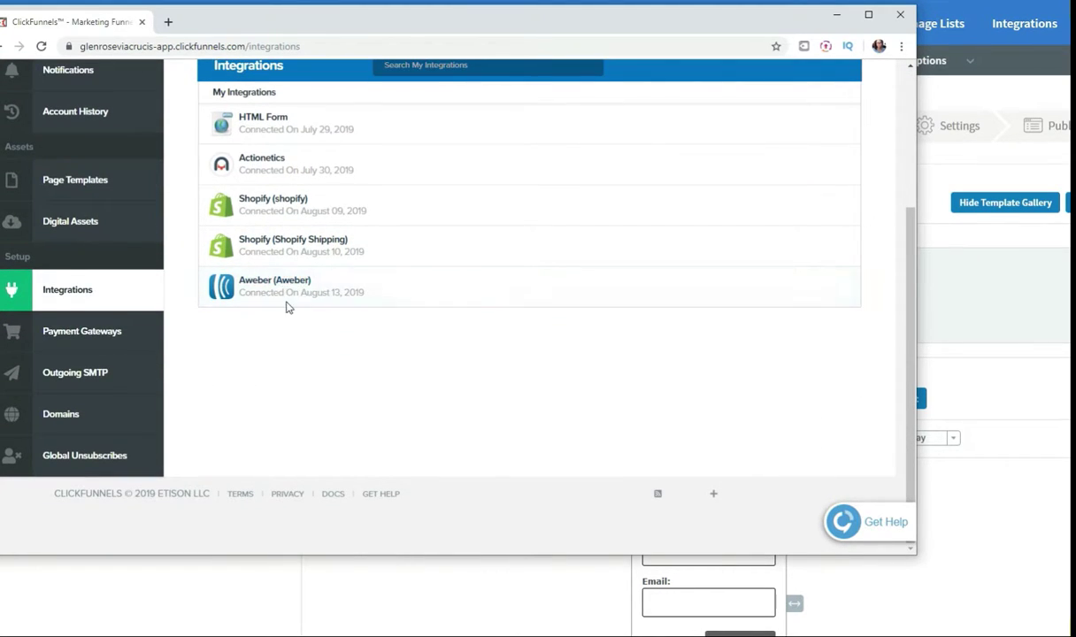
scroll(288, 305, "up", 1)
scroll(276, 357, "up", 1)
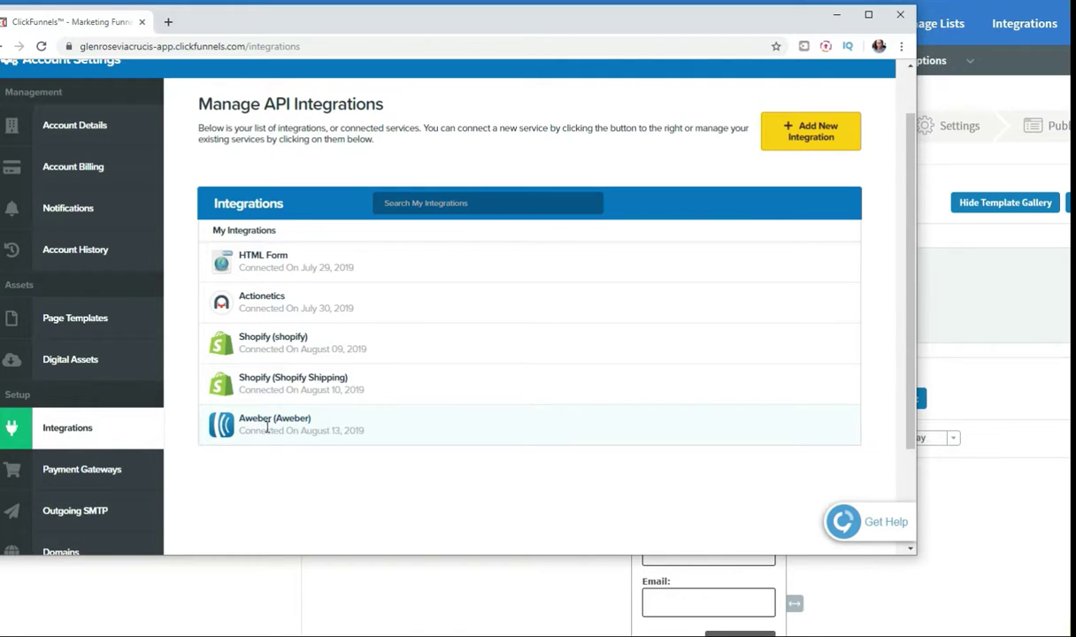
scroll(654, 260, "up", 1)
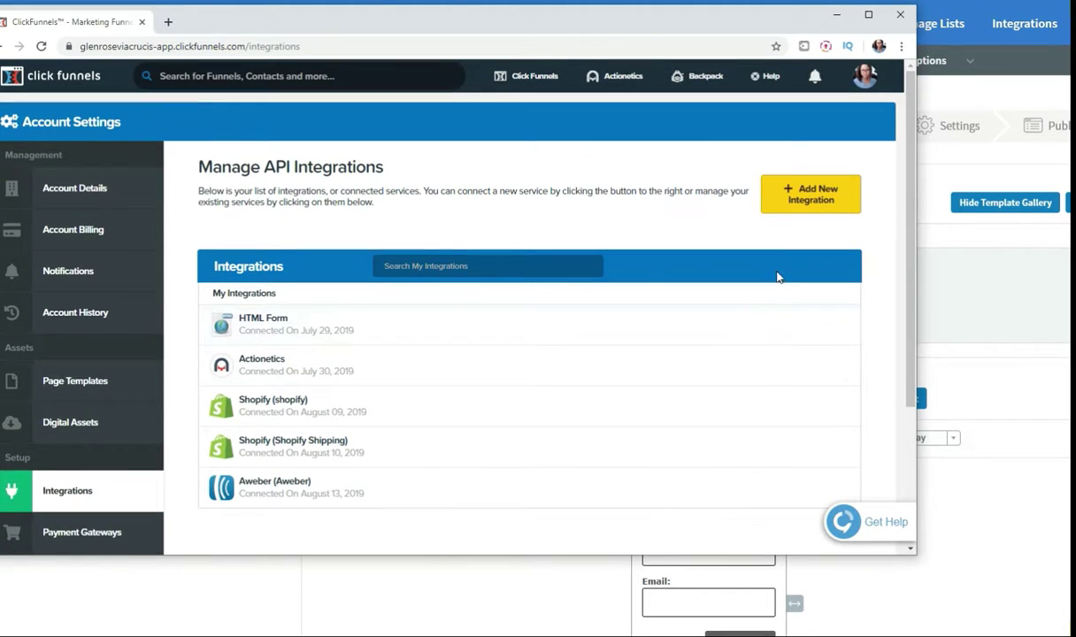
Step: Open the Add New Integration catalogue and browse the available integrations
left_click(821, 194)
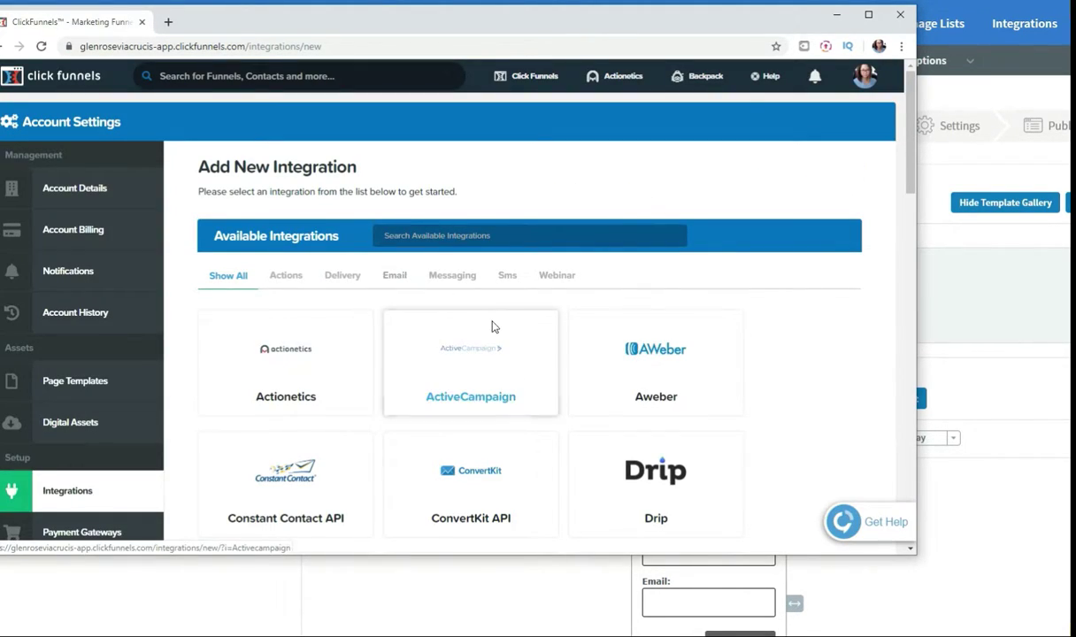
scroll(492, 323, "down", 1)
scroll(495, 345, "down", 10)
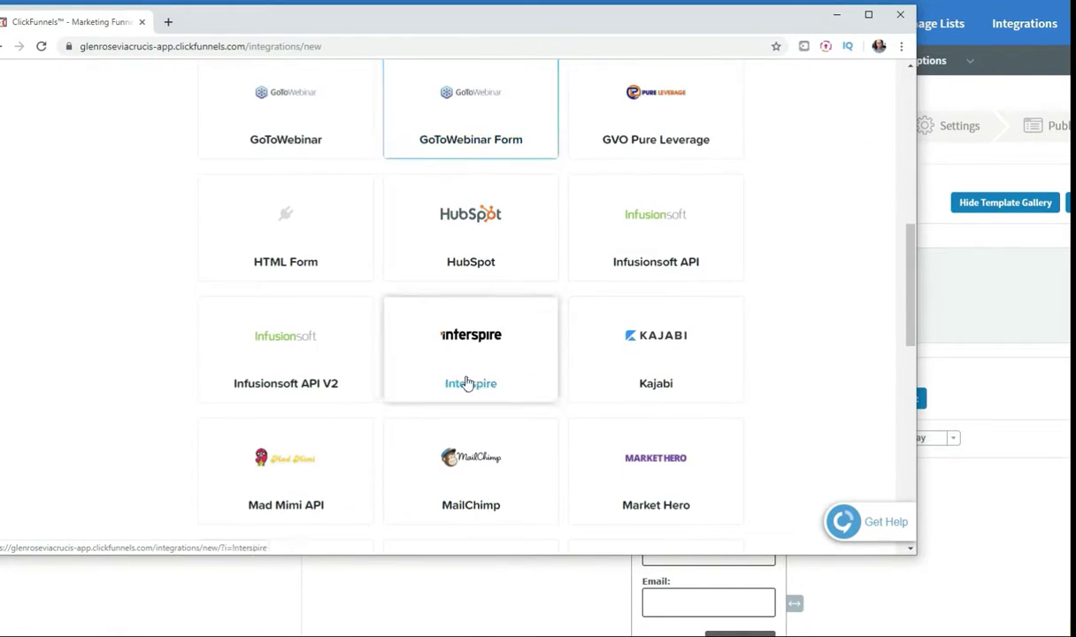
scroll(475, 403, "up", 5)
scroll(493, 404, "up", 7)
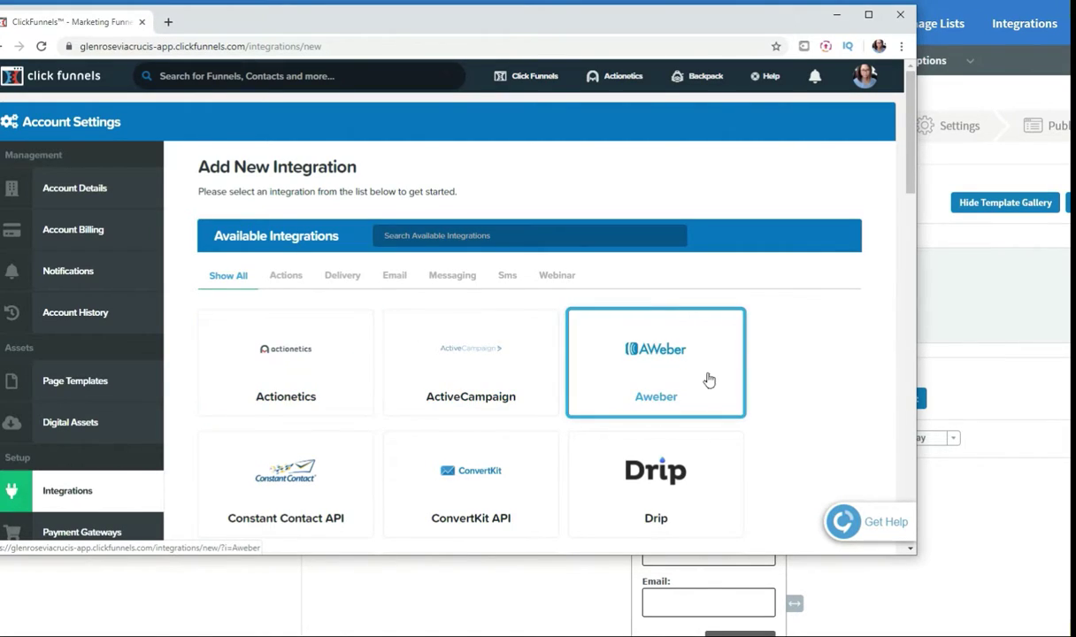
Step: Search the integrations for 'awe', 'get' and 'conv', clearing the box each time
left_click(558, 235)
type("awe")
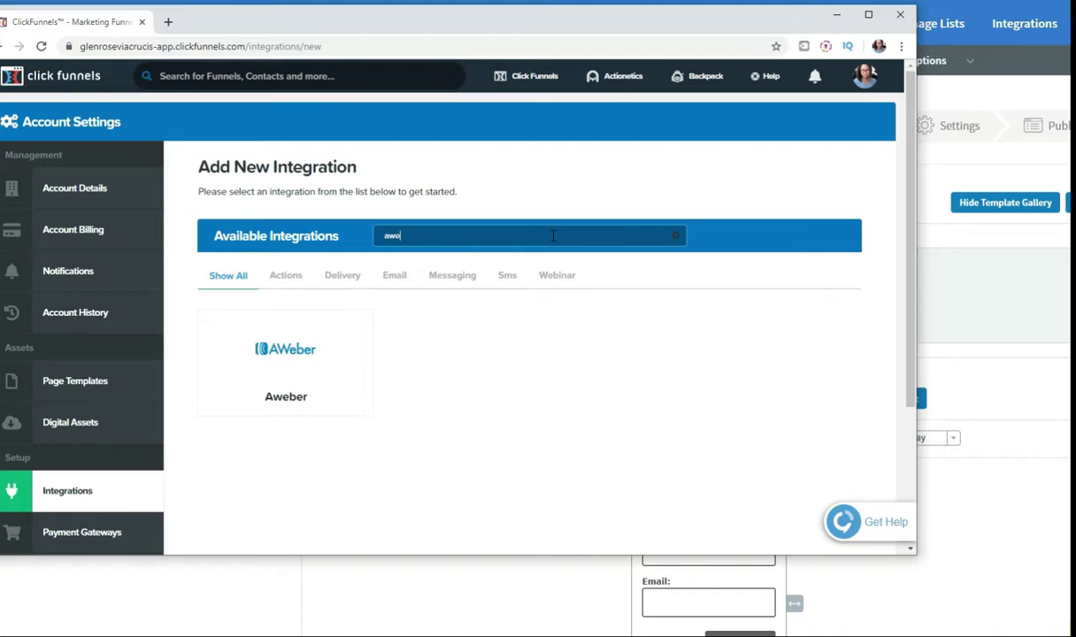
key("BackSpace")
key("BackSpace")
key("BackSpace")
type("get")
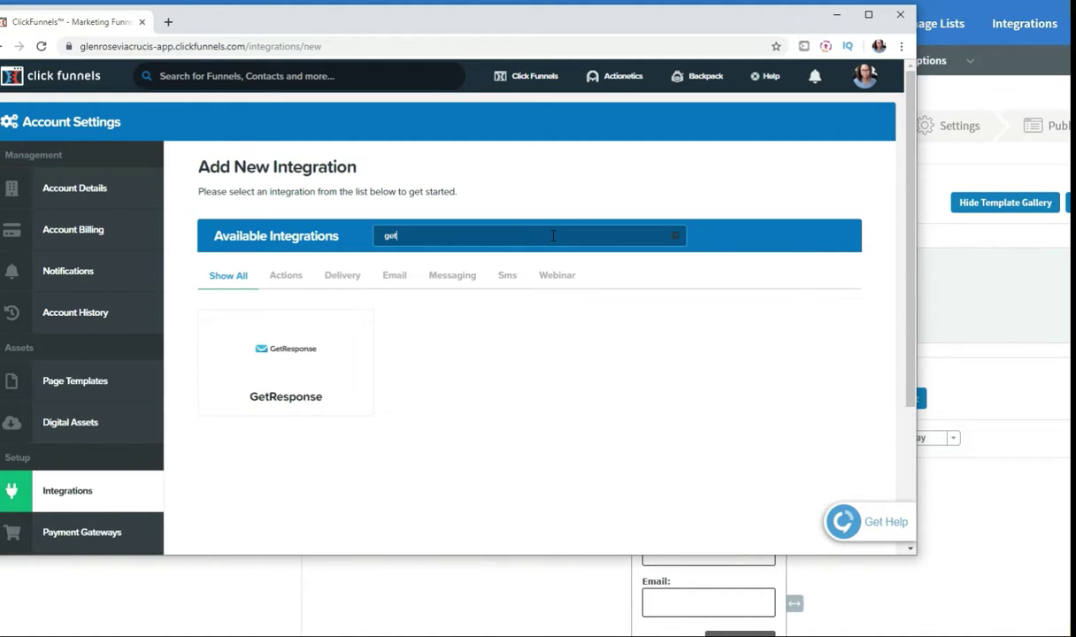
key("BackSpace")
key("BackSpace")
key("BackSpace")
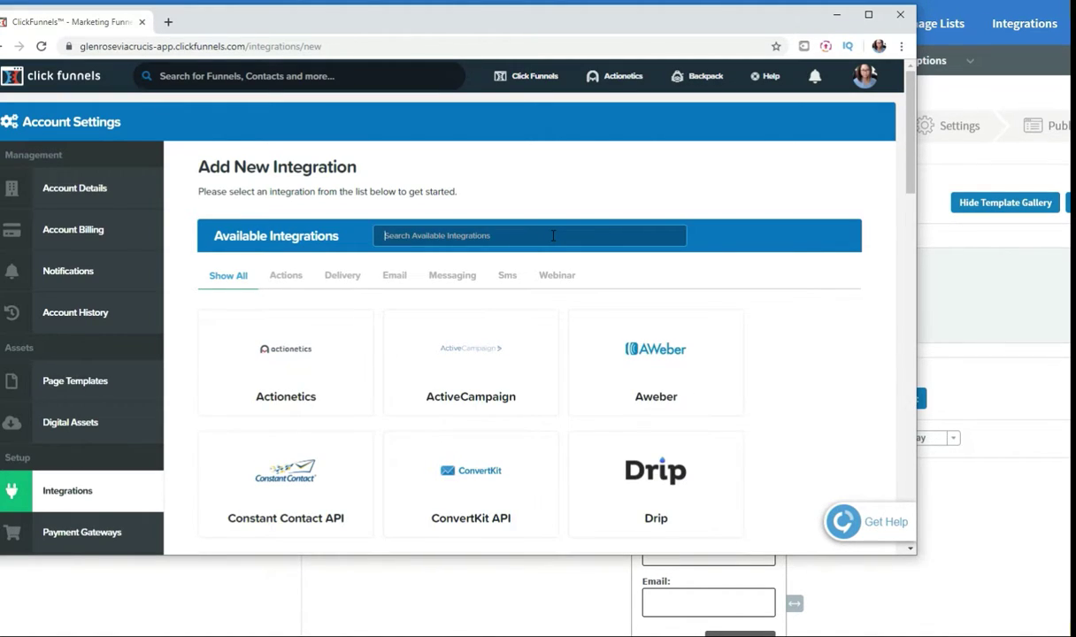
type("conv")
key("BackSpace")
key("BackSpace")
key("BackSpace")
Step: Open the Aweber integration setup, begin a nickname, then abandon it for the Funnels dashboard
left_click(676, 378)
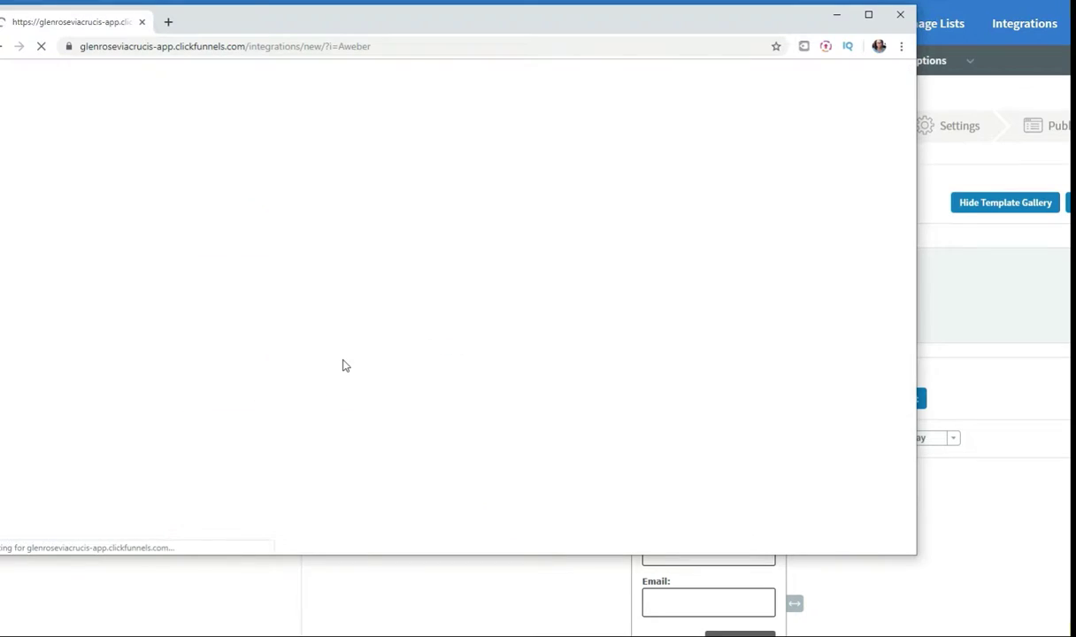
scroll(373, 389, "down", 1)
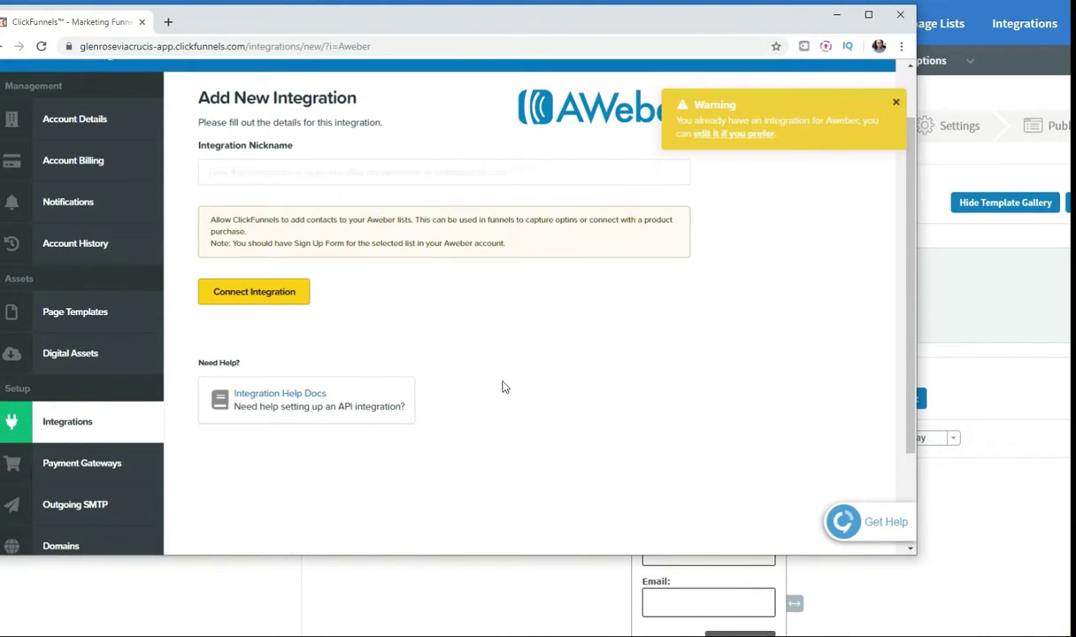
scroll(684, 303, "up", 1)
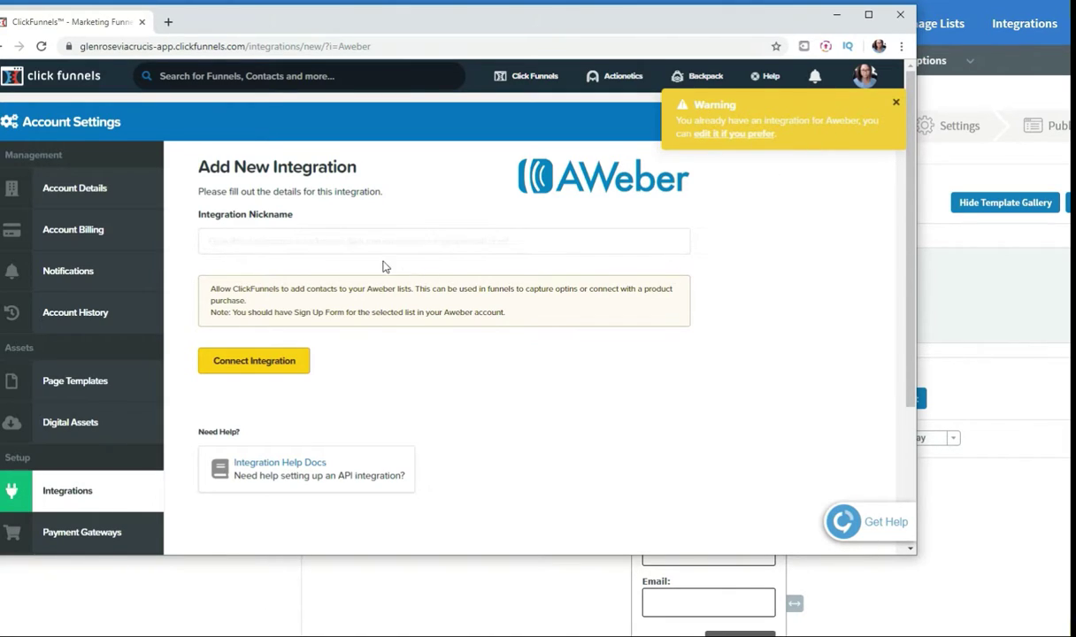
left_click(341, 241)
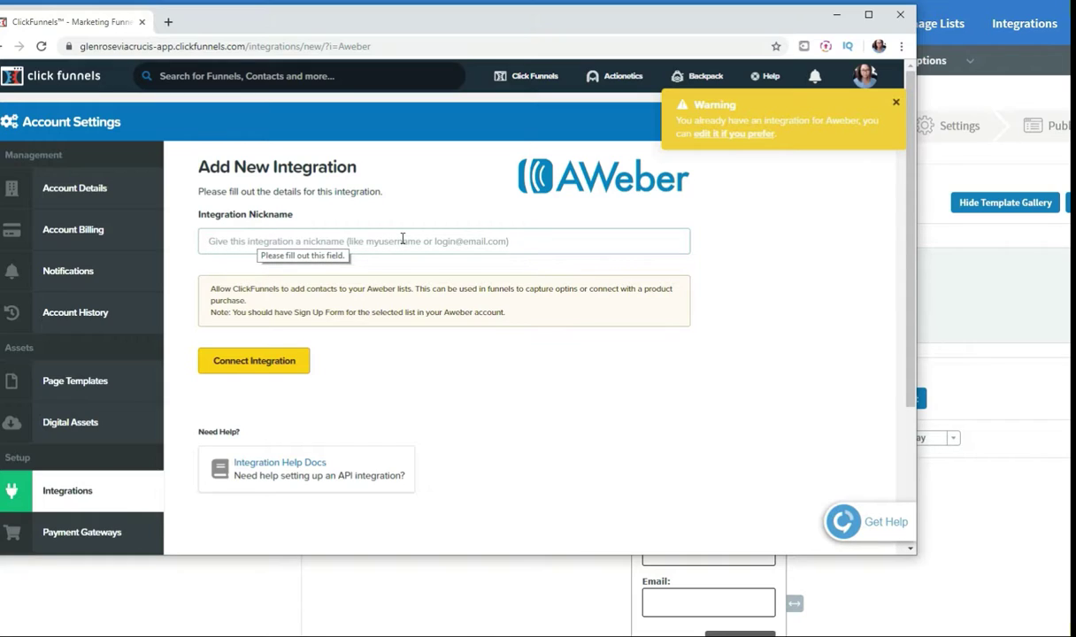
type("N")
key("BackSpace")
type("nam")
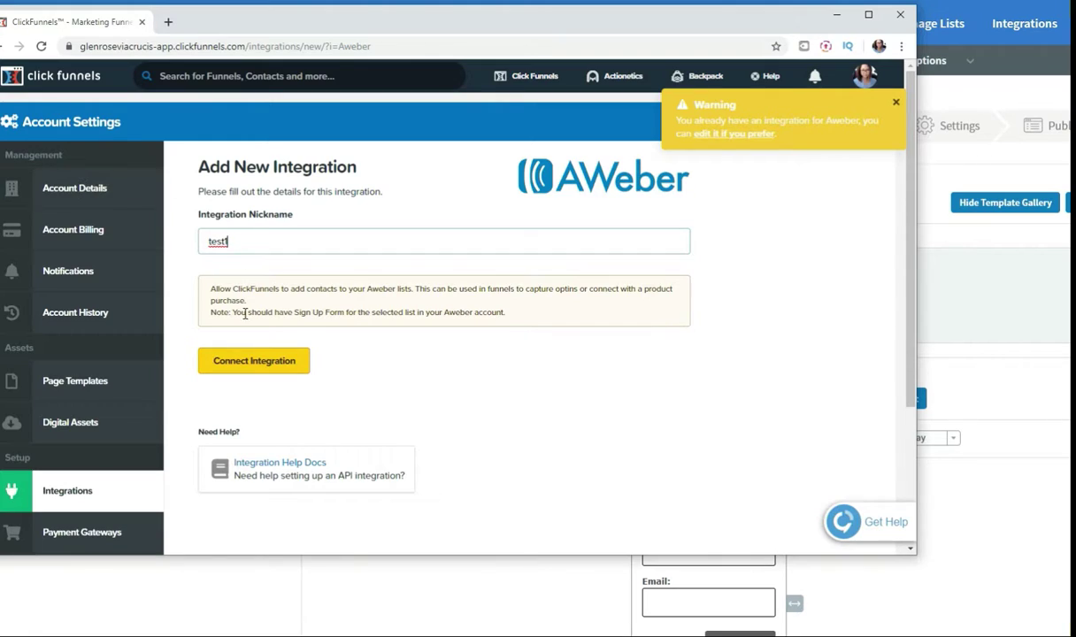
left_click(531, 78)
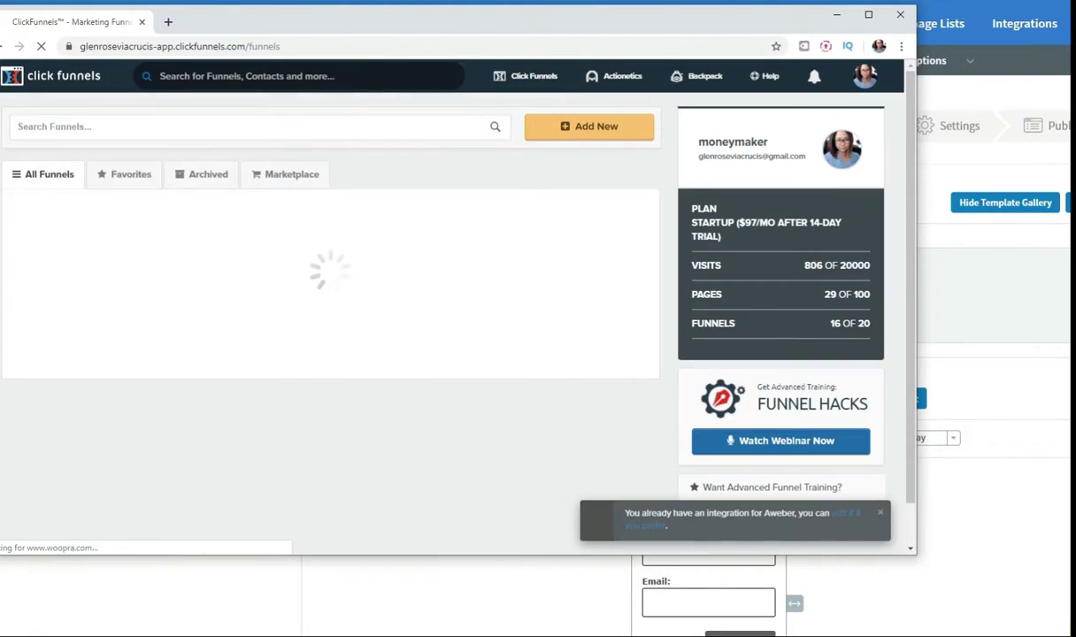
Step: Bring the Notepad checklist forward and highlight step 8 about writing the email campaign
left_click(474, 636)
left_click(457, 619)
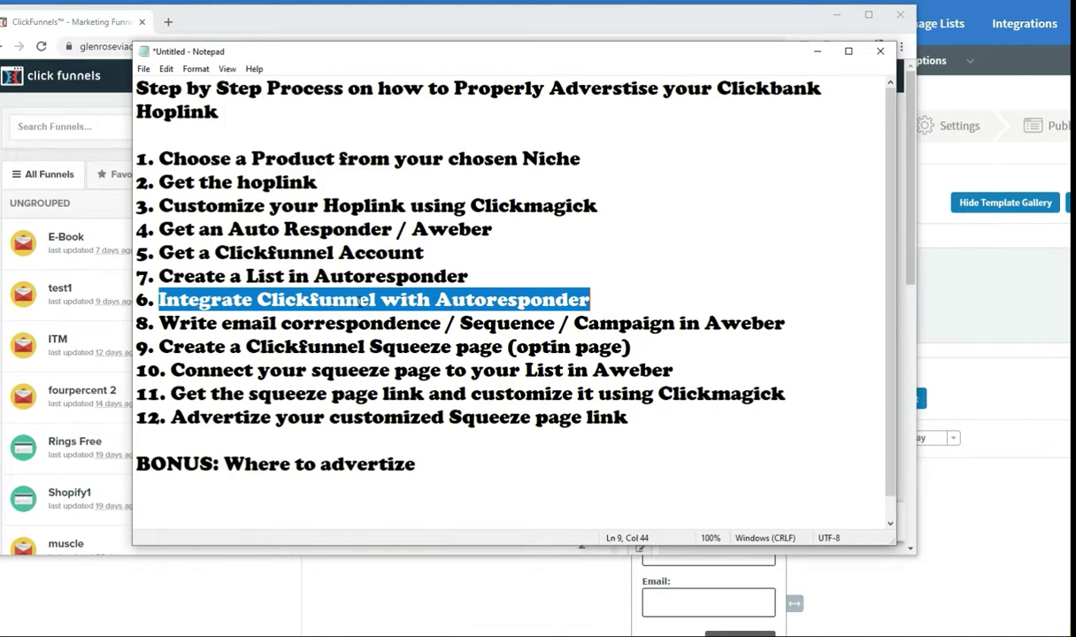
left_click(190, 323)
left_click_drag(159, 323, 792, 330)
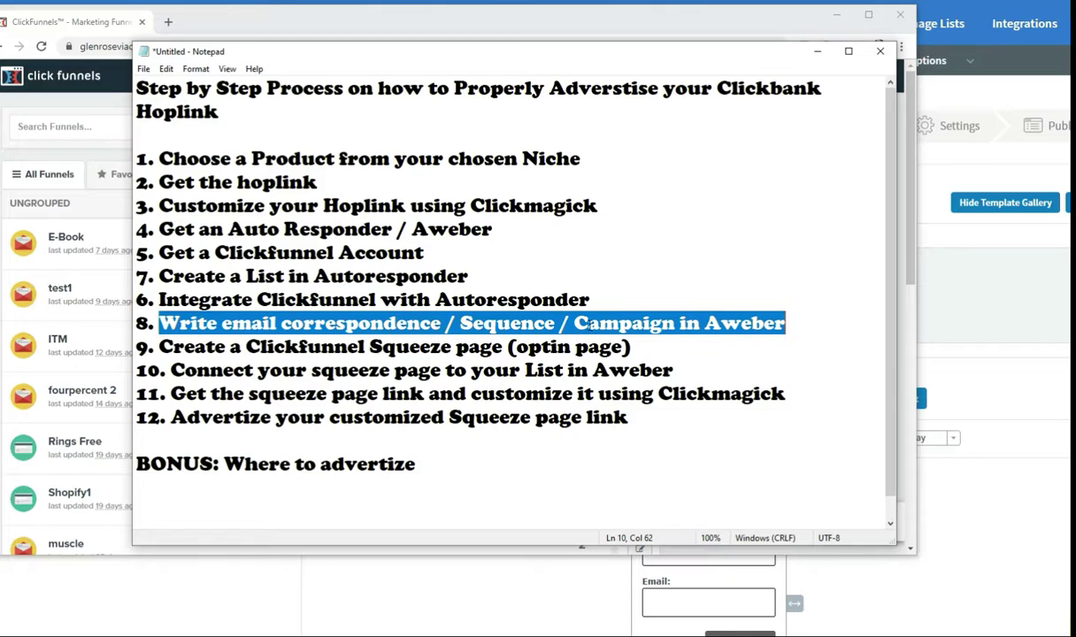
left_click(598, 323)
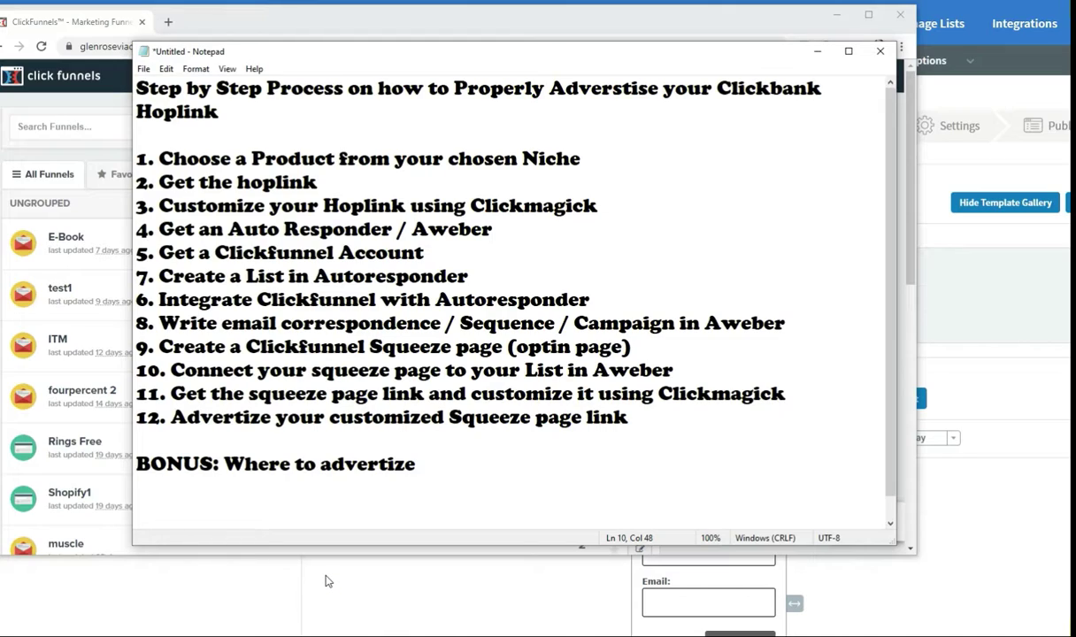
Step: Return to AWeber's account overview and pick an entry from the Messages menu
left_click(370, 584)
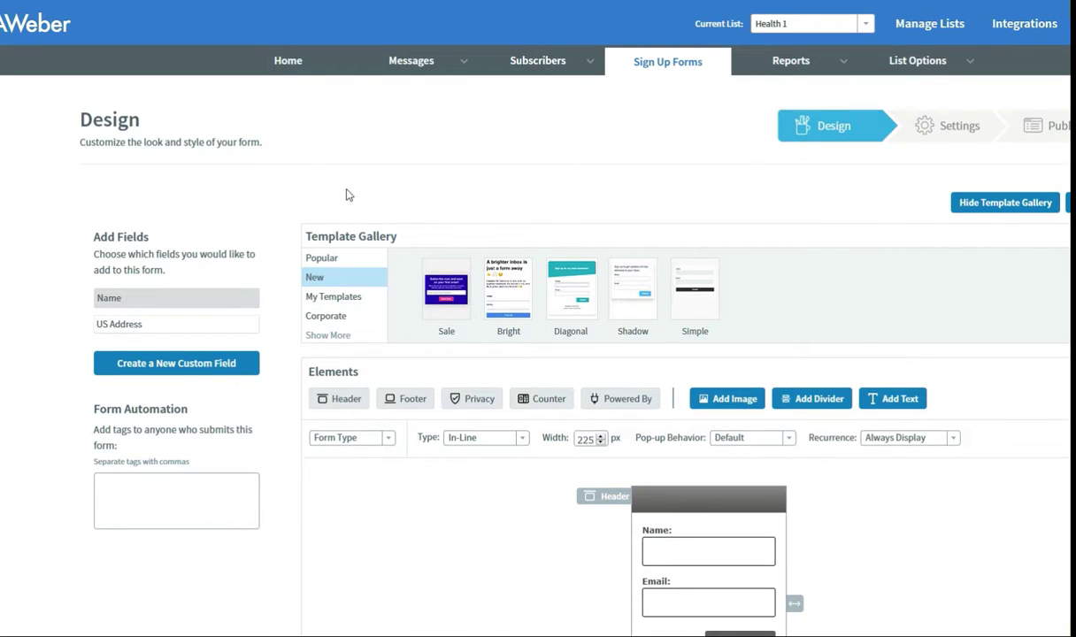
left_click(288, 62)
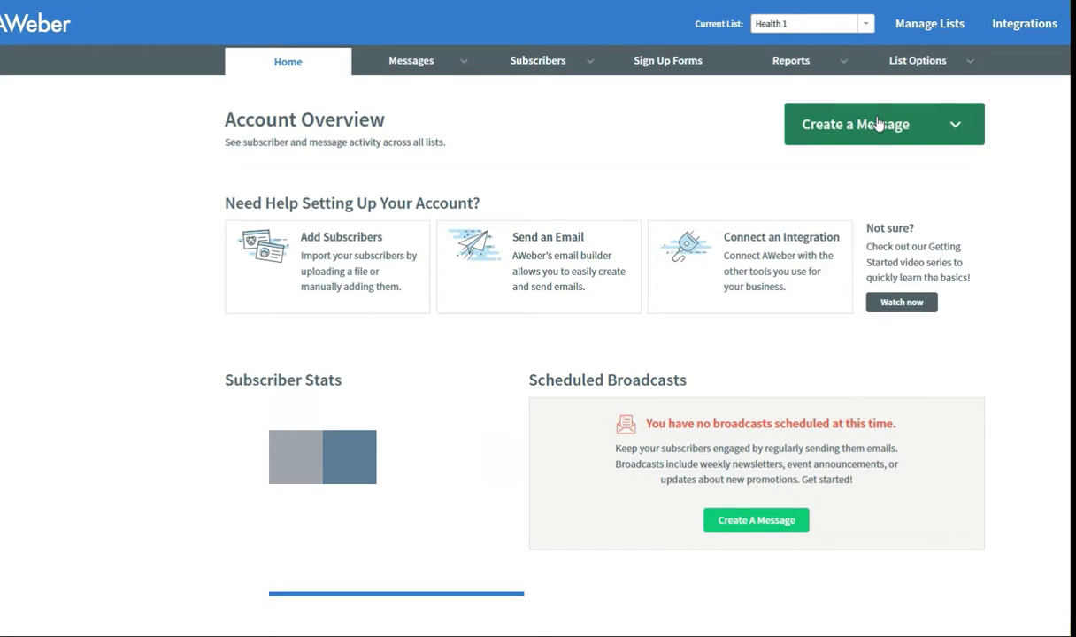
mouse_move(439, 69)
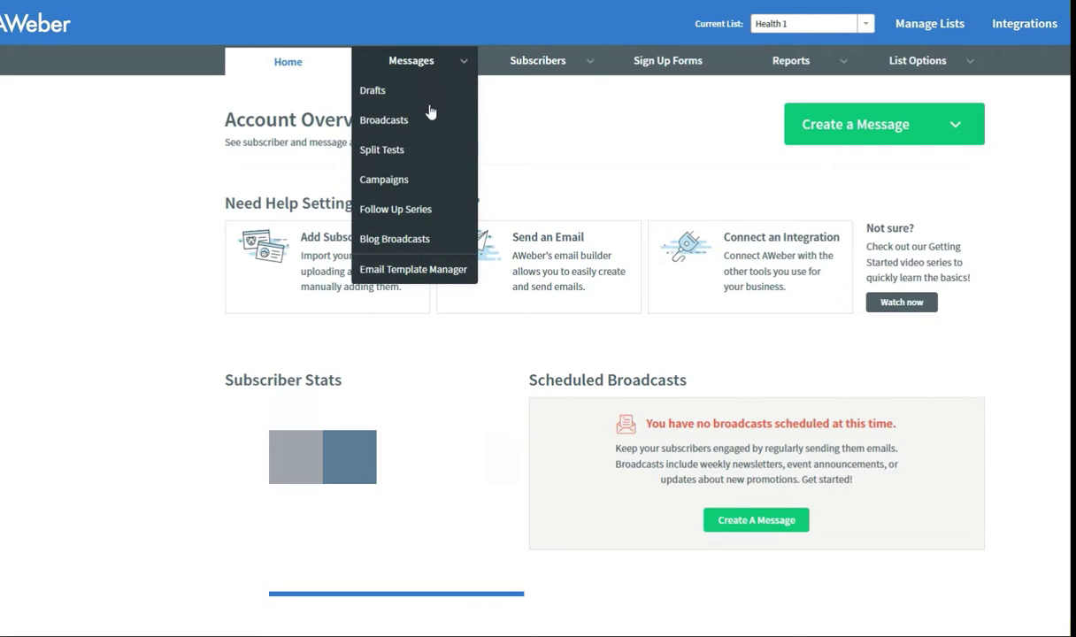
left_click(406, 93)
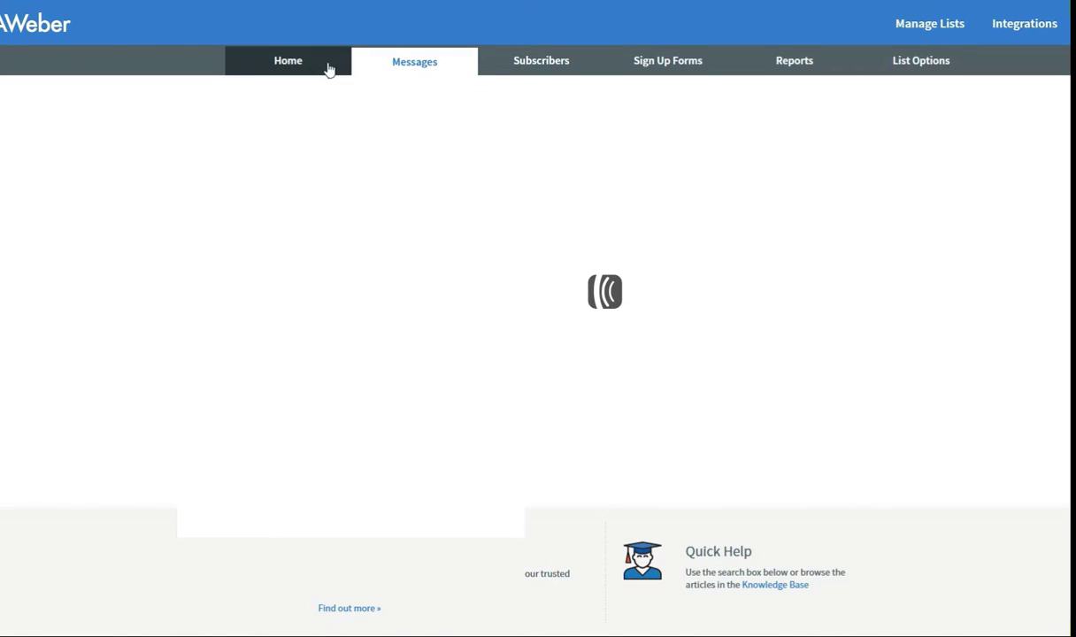
mouse_move(423, 70)
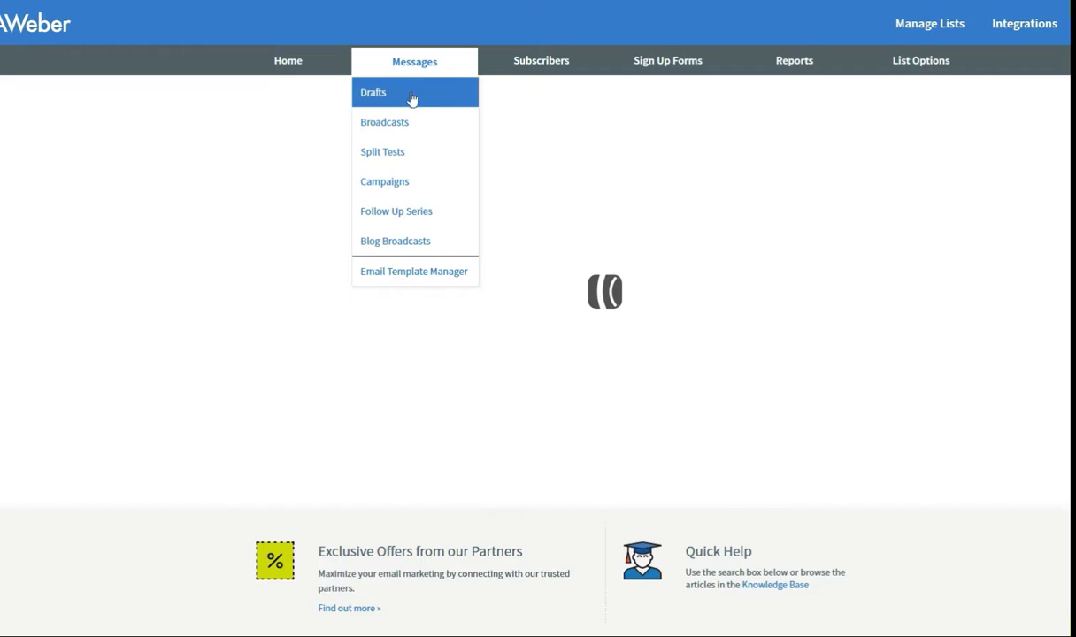
Step: From Messages > Campaigns, create a blank campaign named Test1
left_click(402, 182)
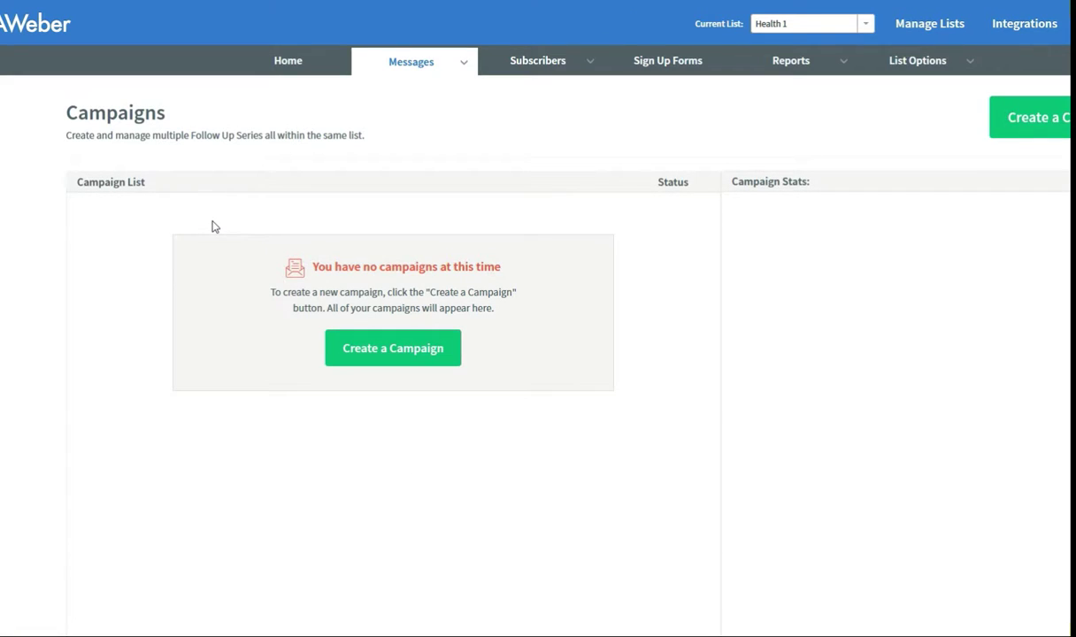
left_click(404, 358)
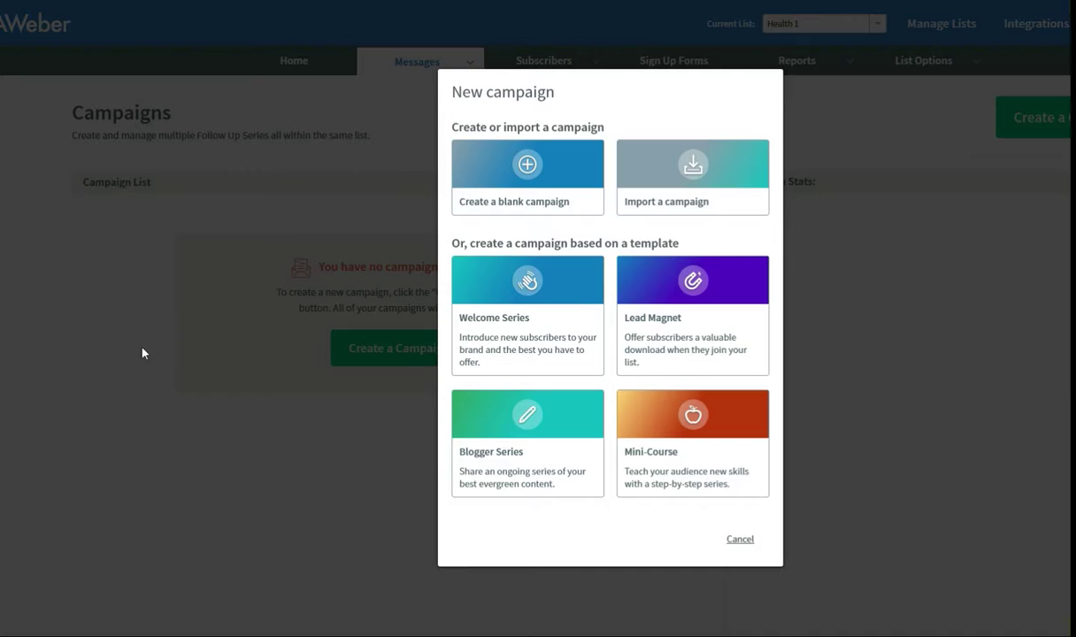
left_click(527, 171)
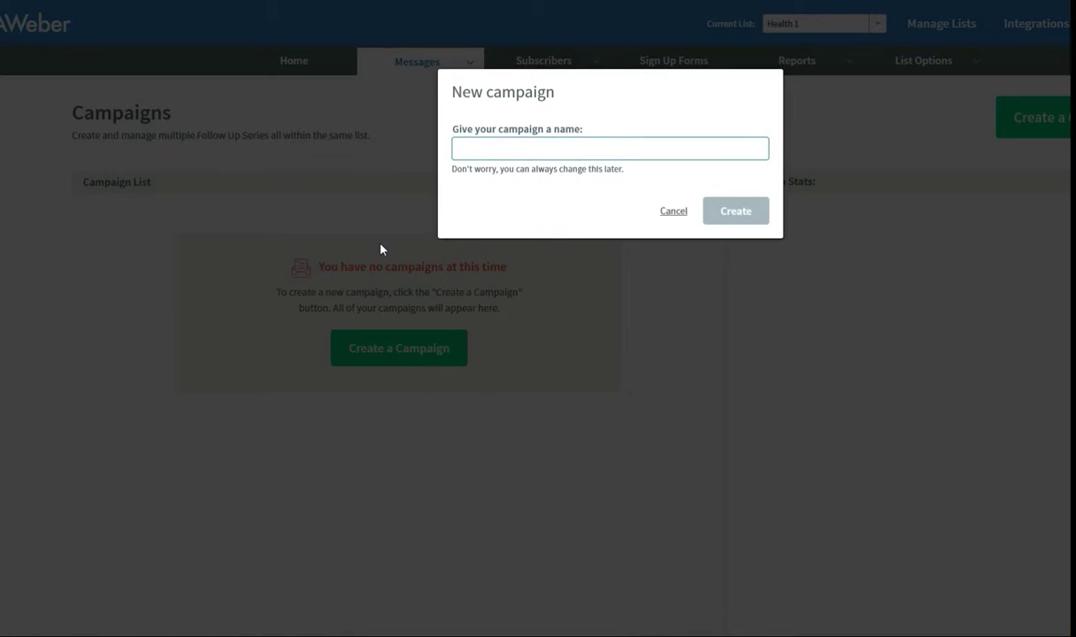
type("T")
type("est1")
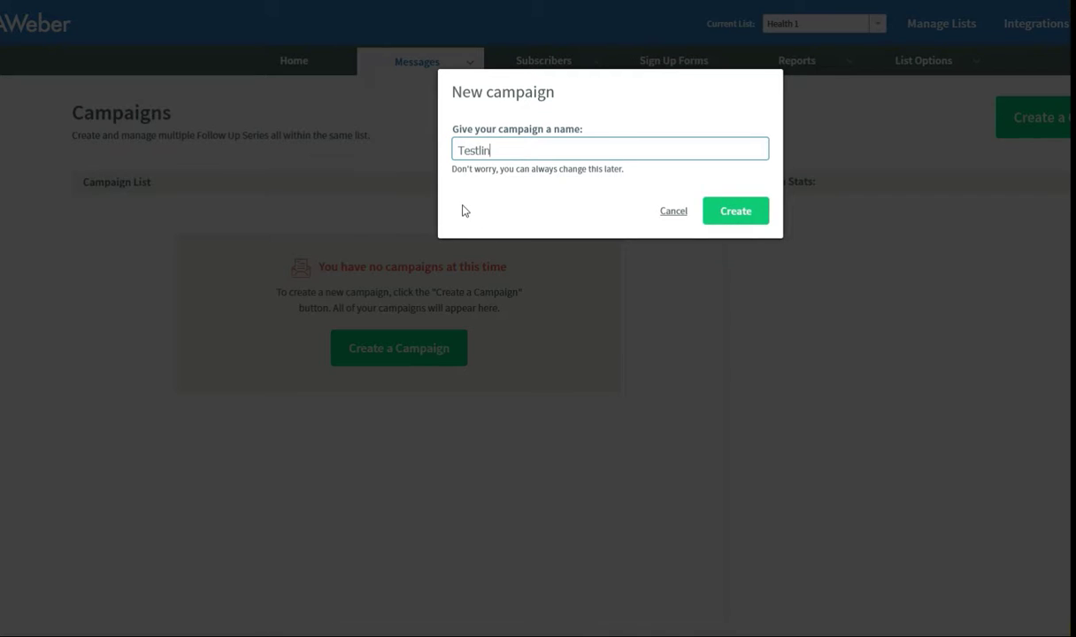
key("Return")
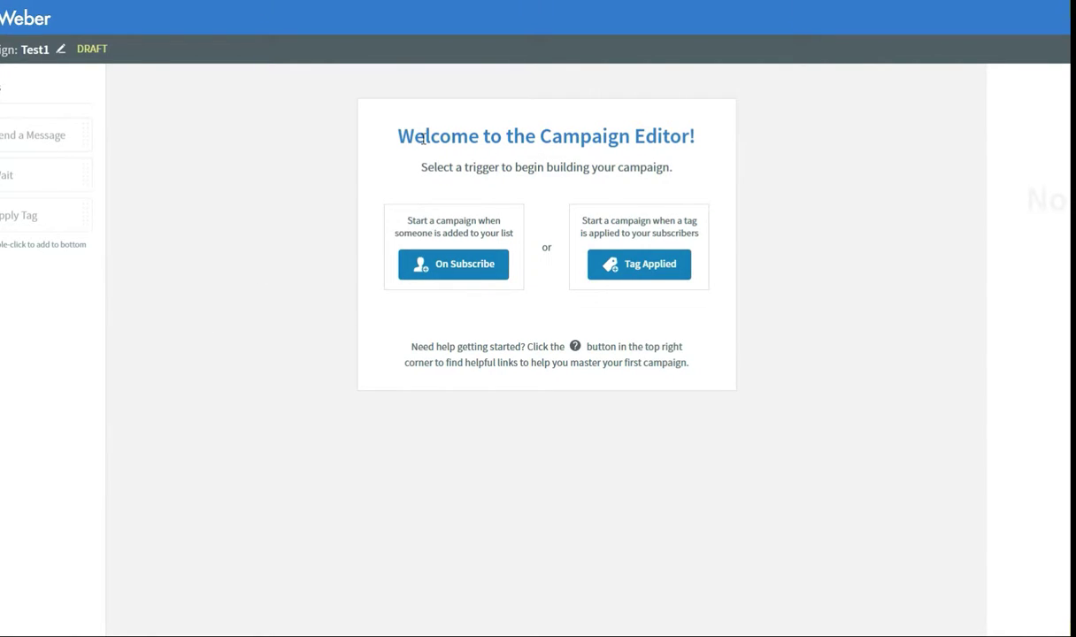
Step: Trigger Test1 On Subscribe, add four Send Message steps with 1-day waits between, ending in Apply Tag
left_click(468, 275)
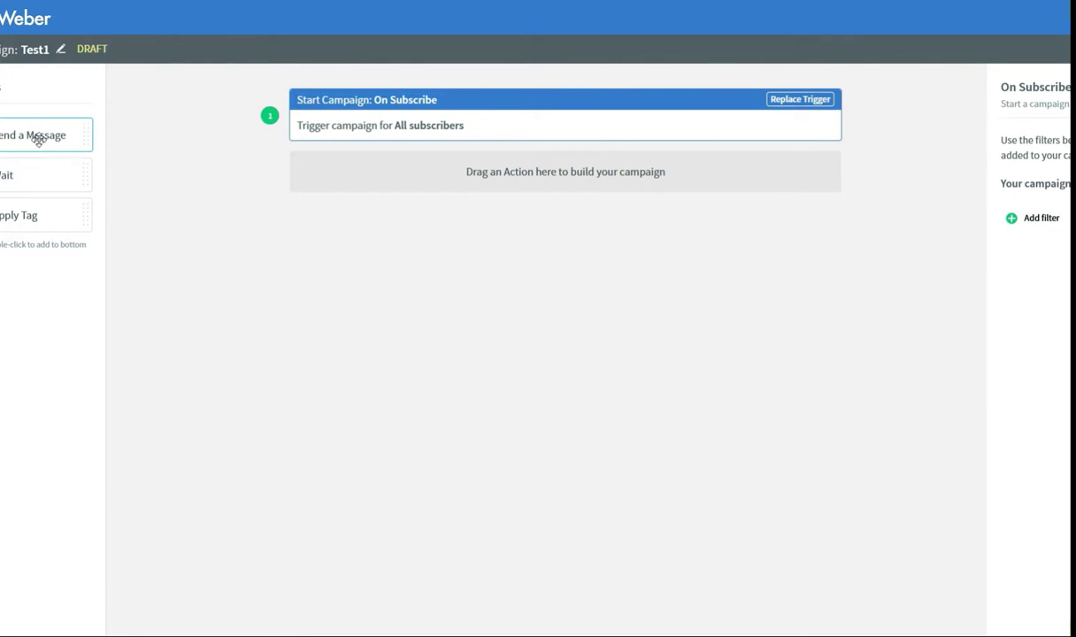
left_click_drag(25, 130, 421, 183)
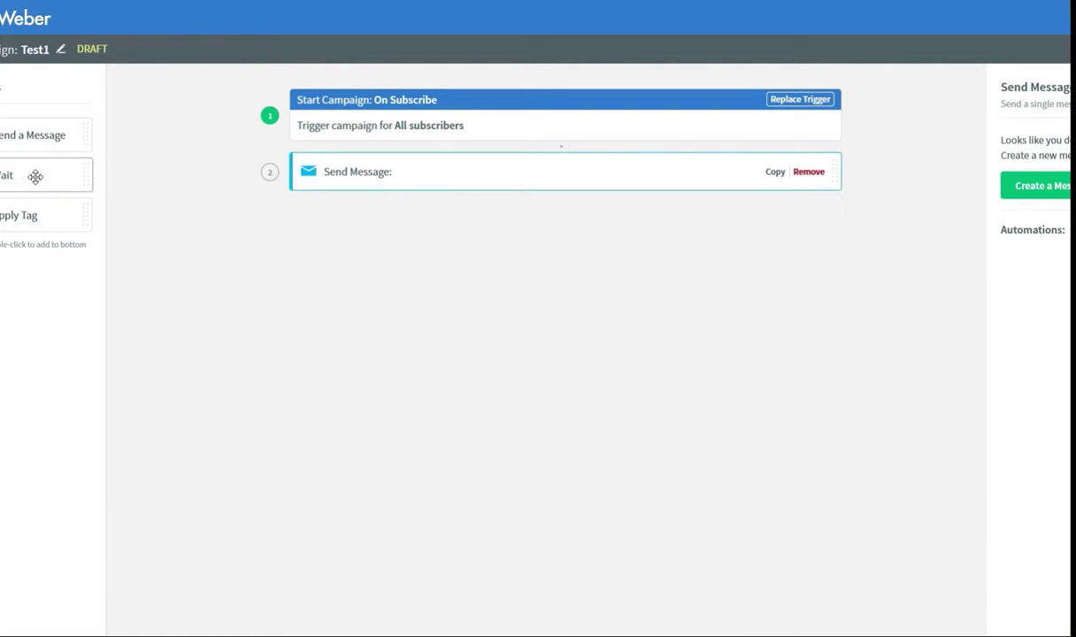
left_click_drag(36, 176, 398, 214)
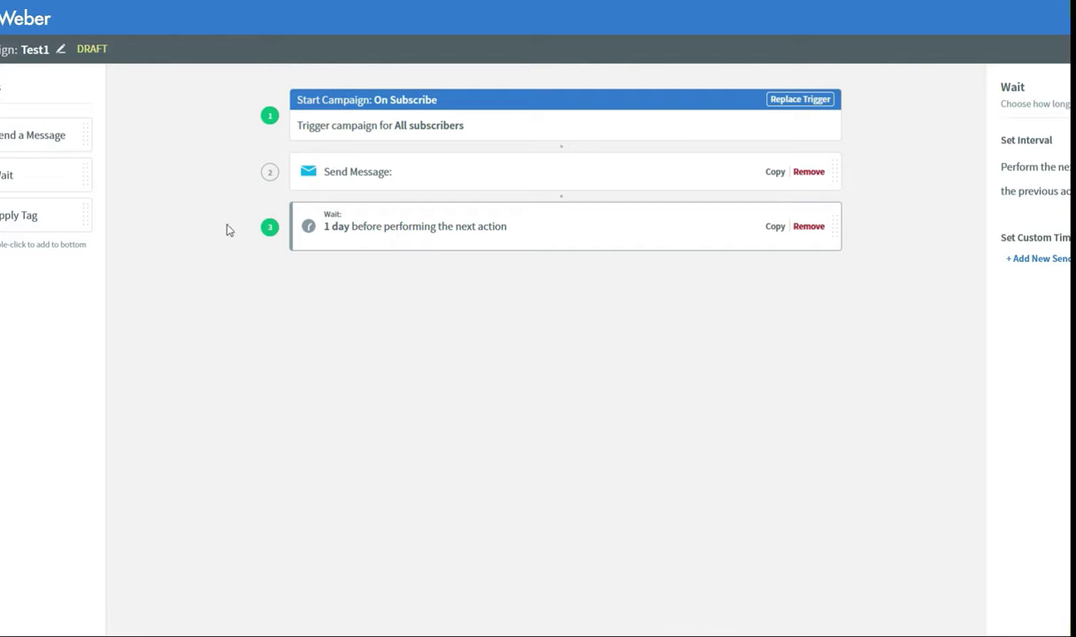
left_click_drag(11, 129, 373, 278)
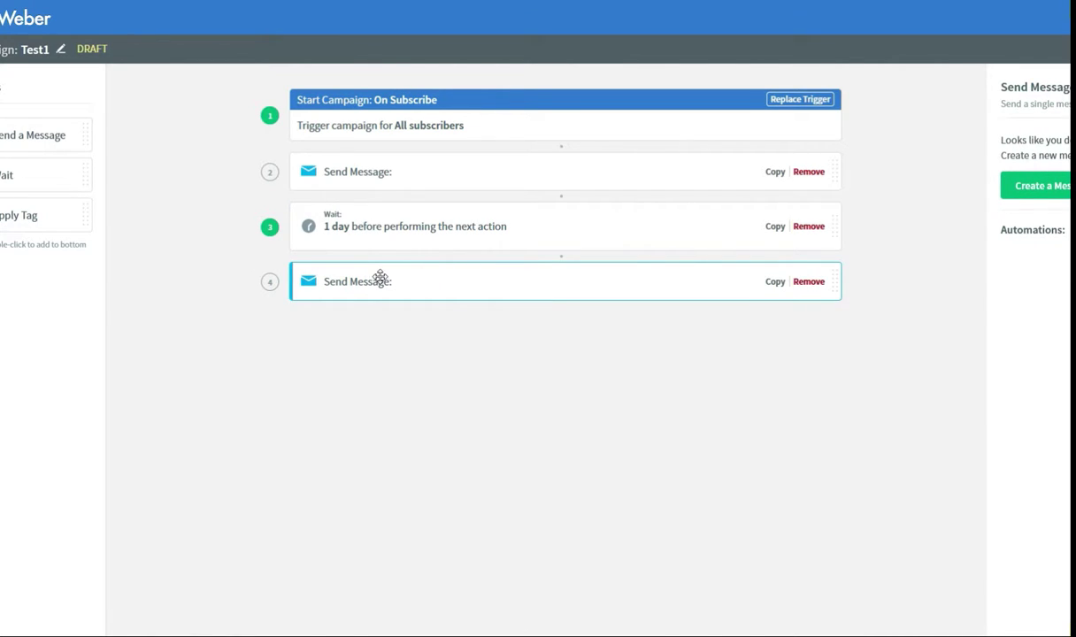
left_click_drag(24, 167, 396, 315)
left_click_drag(29, 134, 383, 387)
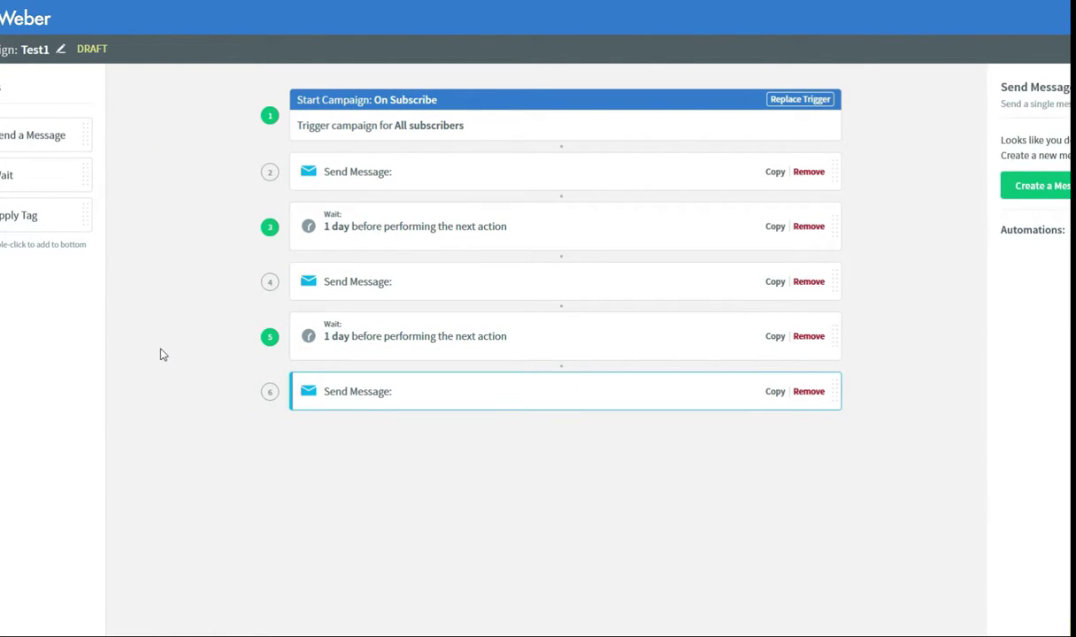
left_click_drag(11, 177, 363, 423)
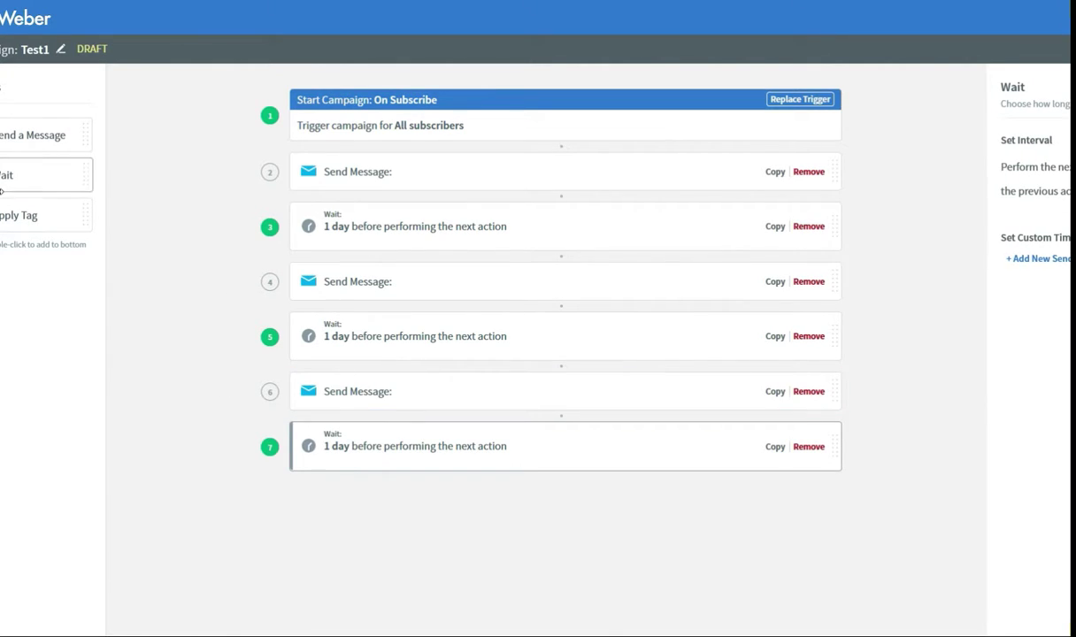
left_click_drag(20, 142, 380, 485)
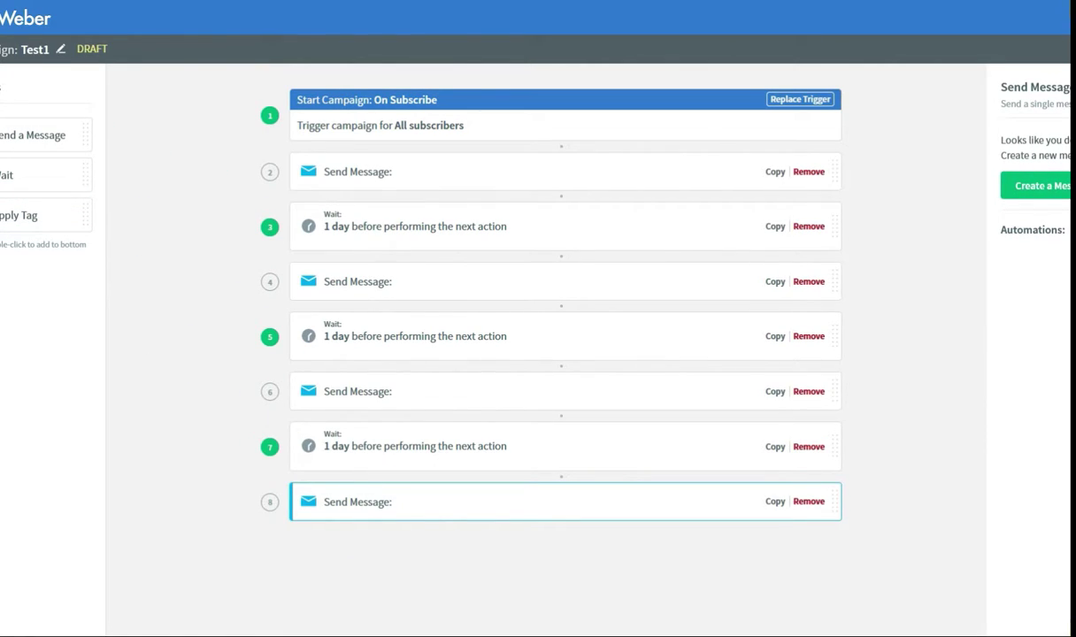
left_click_drag(4, 215, 413, 543)
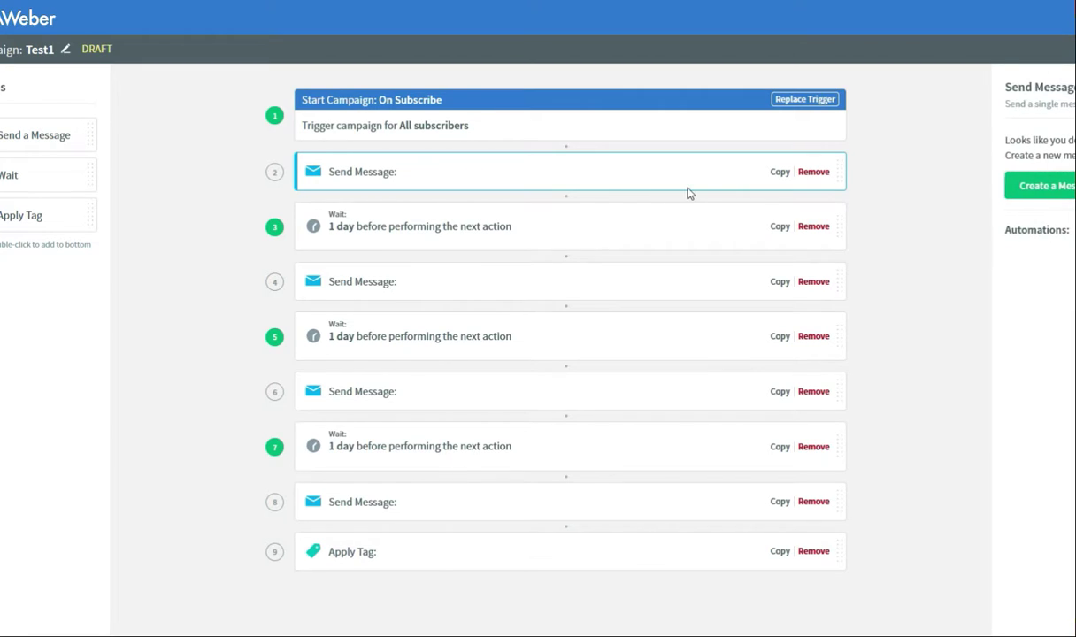
Step: Preview the message type choices for the first email, then dismiss them
left_click(1070, 195)
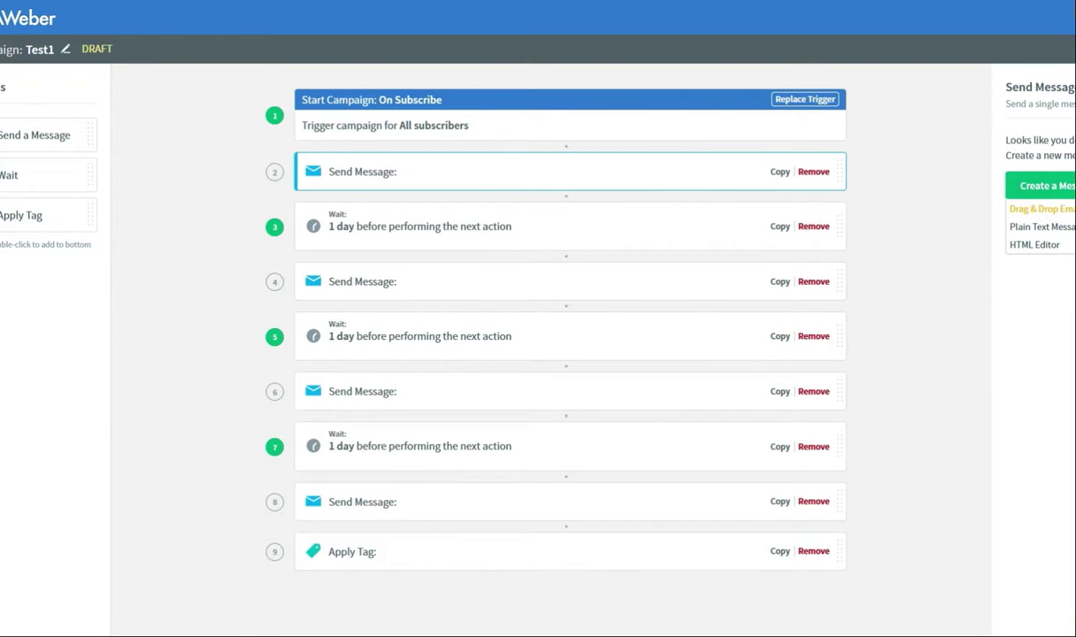
left_click(1066, 209)
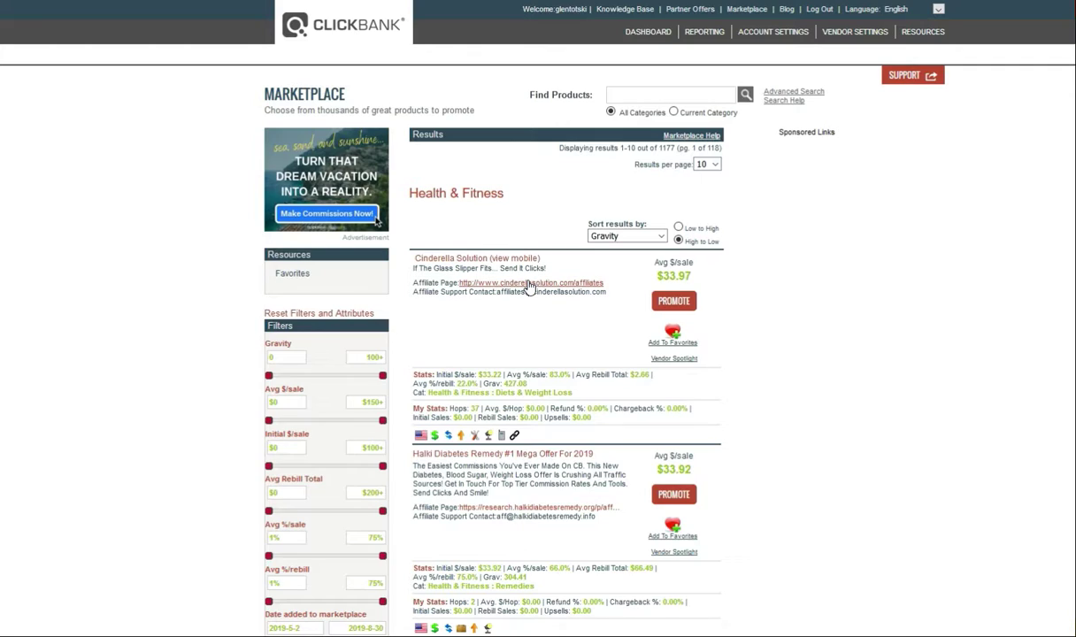
Step: Open the Cinderella Solution affiliate page and highlight its info, stats and swipes pack heading
left_click(475, 284)
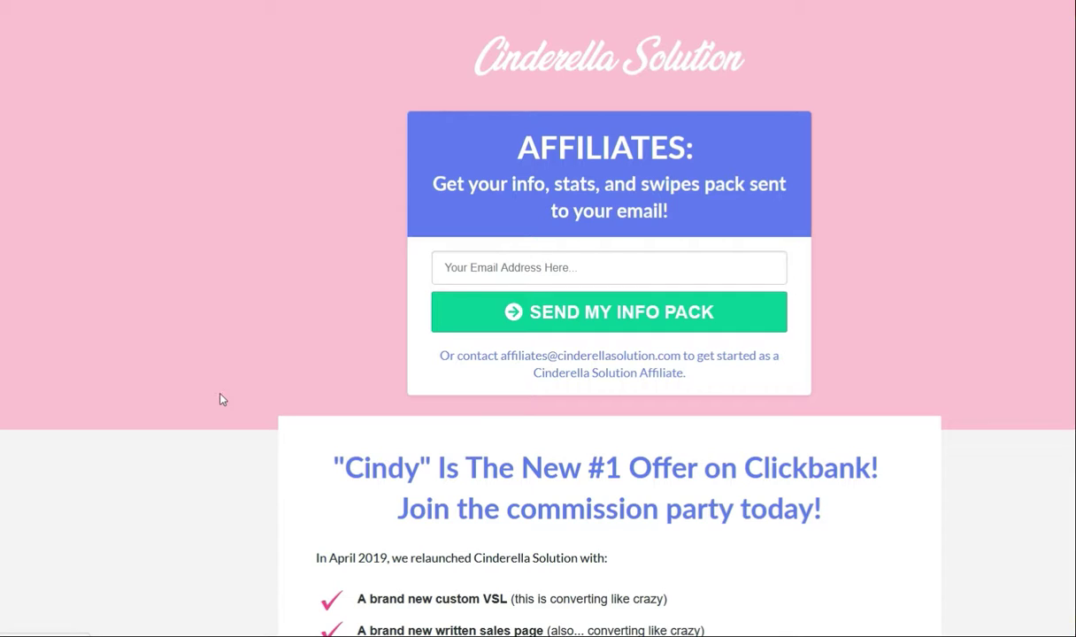
scroll(218, 422, "down", 5)
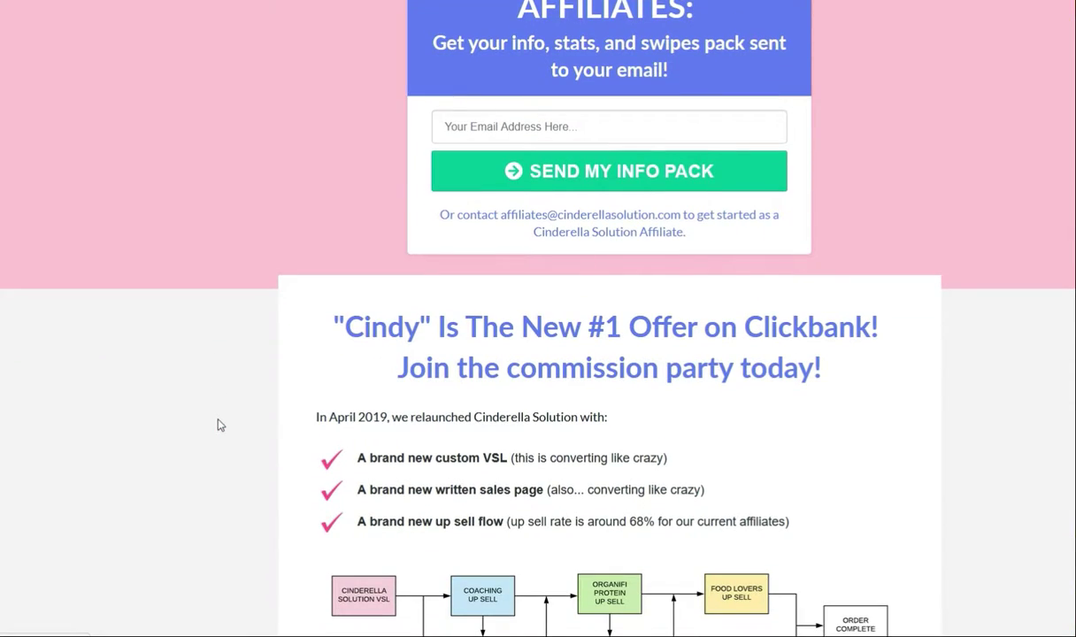
scroll(218, 424, "down", 20)
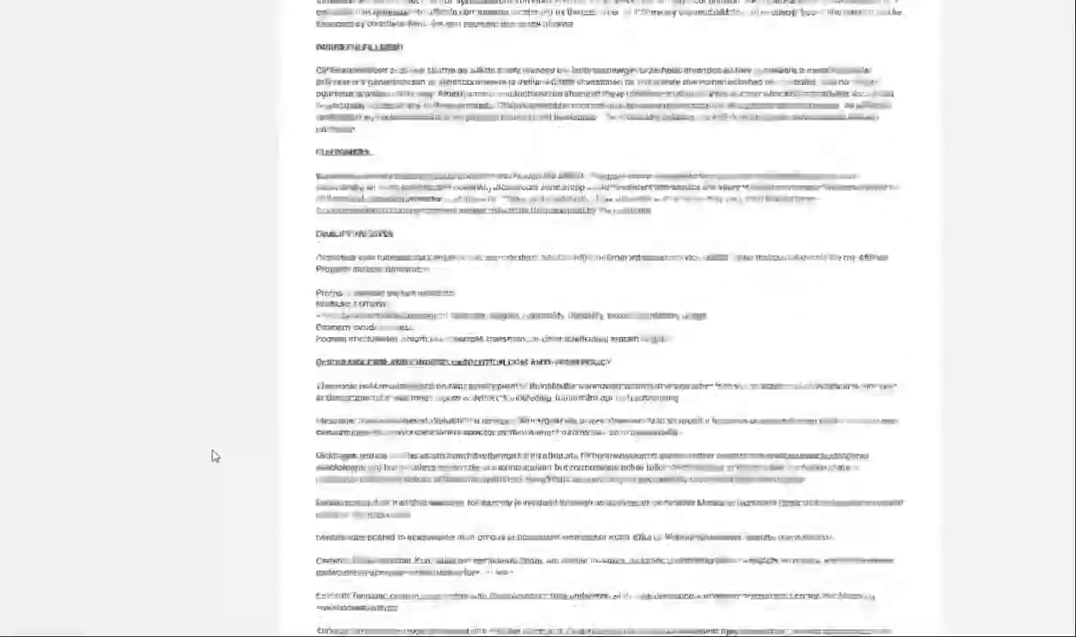
scroll(190, 487, "down", 11)
scroll(178, 521, "up", 7)
scroll(178, 502, "up", 20)
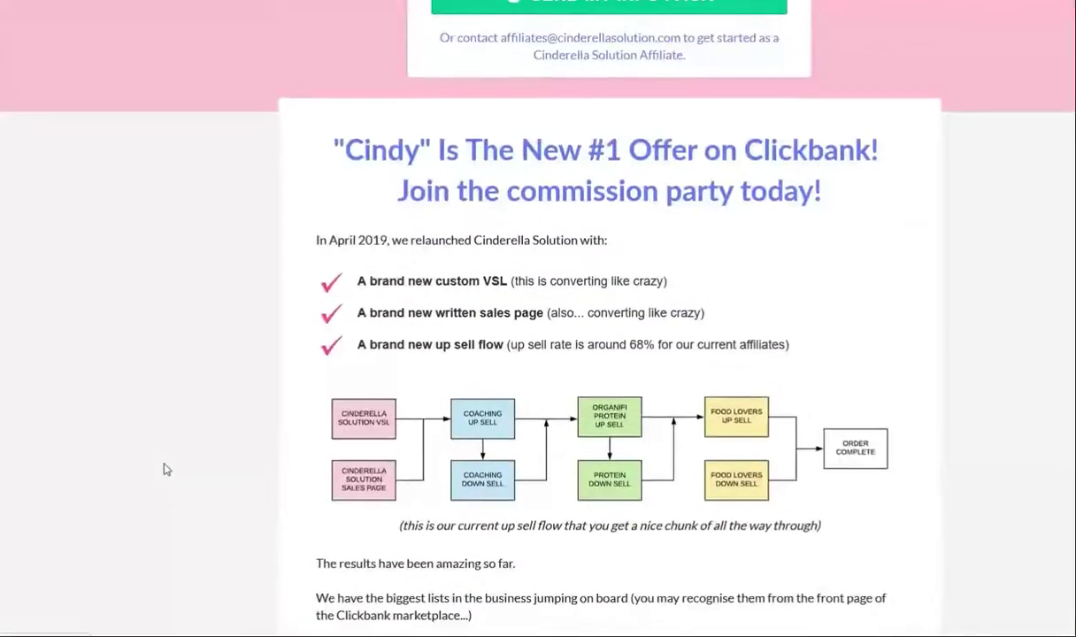
scroll(195, 443, "up", 2)
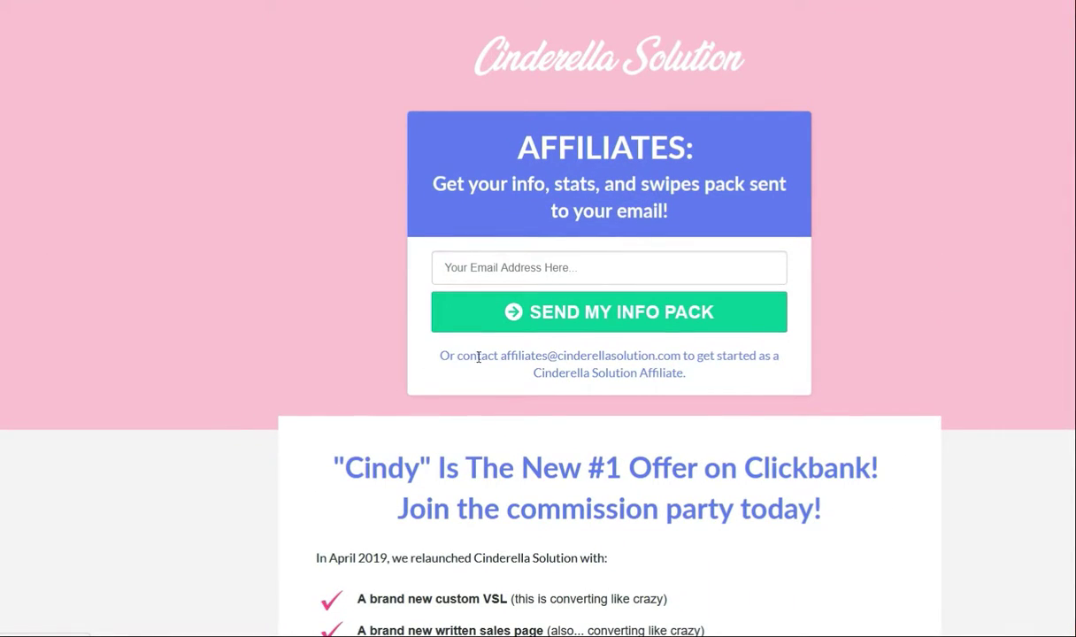
left_click_drag(436, 180, 725, 206)
left_click(692, 216)
left_click_drag(644, 184, 747, 209)
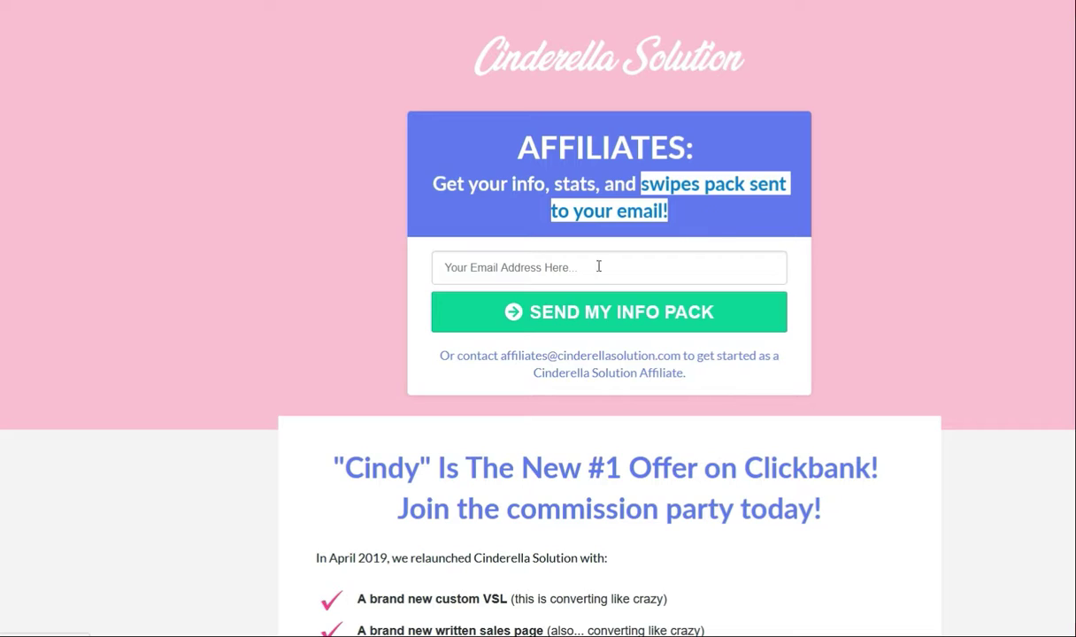
Step: Fill in your e-mail address from autofill to request the affiliate info pack
left_click(507, 263)
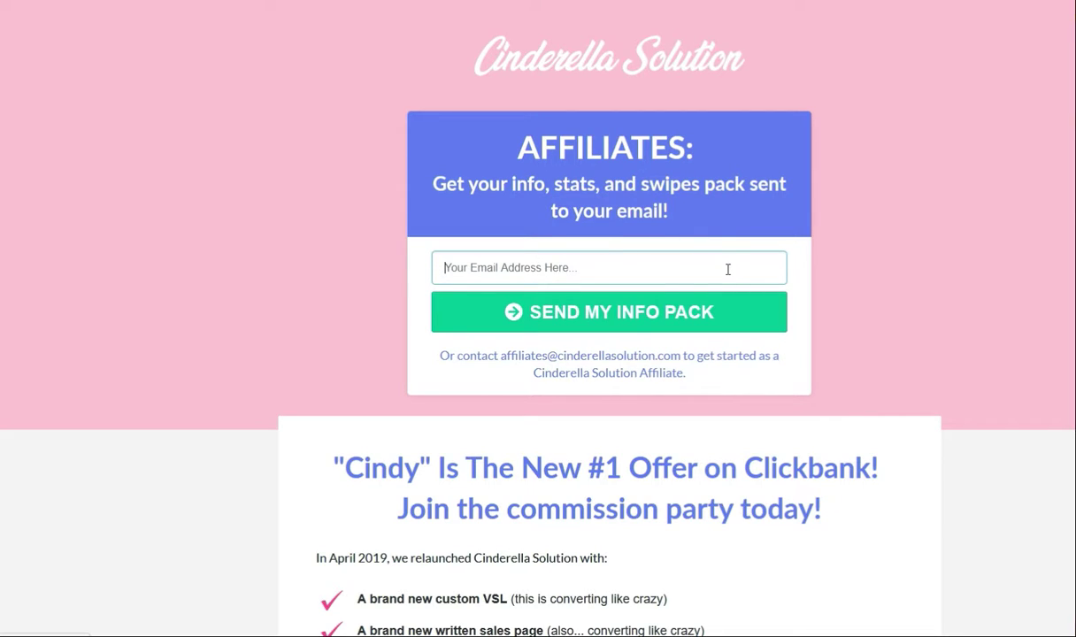
type("glenros")
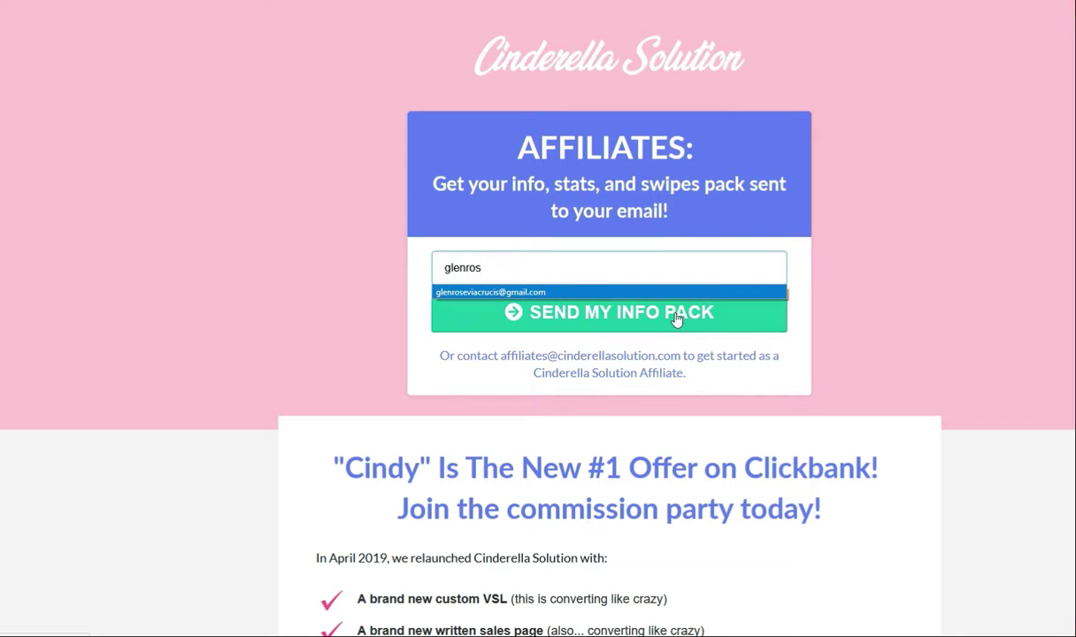
left_click(683, 292)
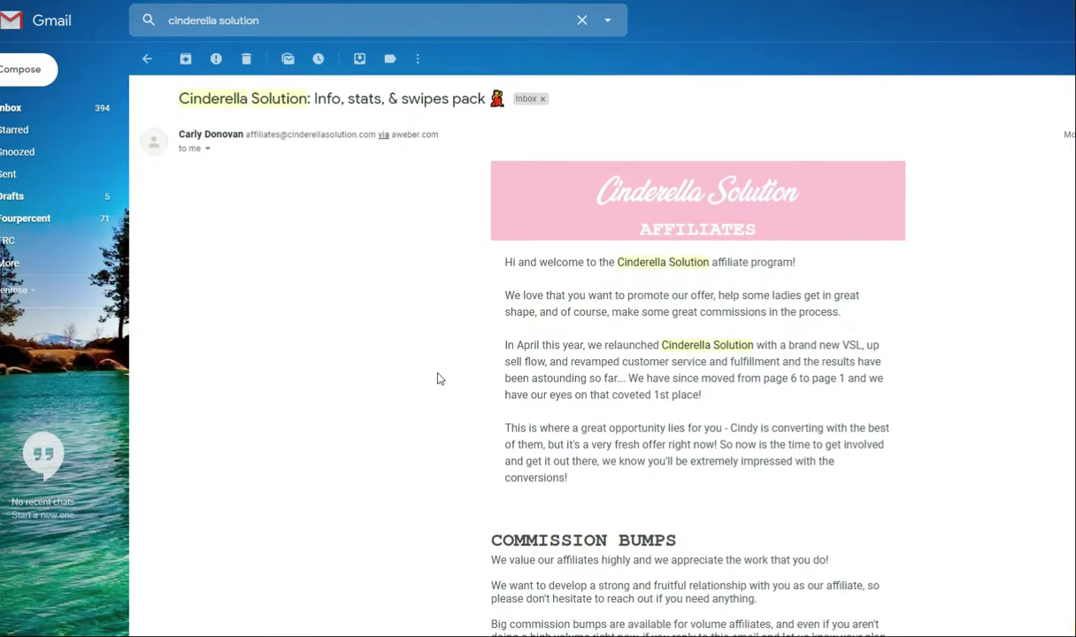
scroll(440, 379, "down", 4)
scroll(446, 374, "down", 3)
scroll(451, 373, "up", 8)
Step: Open the 'SWIPE 1: 22lbs gone...' document from the Cinderella Solution info pack email
scroll(390, 293, "down", 2)
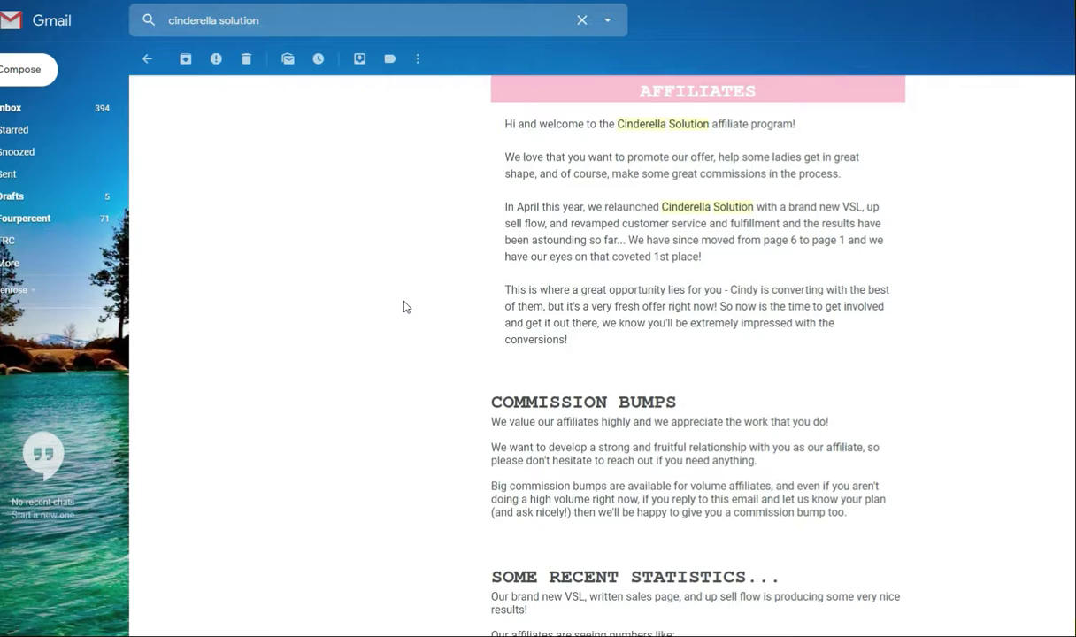
scroll(403, 306, "down", 8)
scroll(407, 315, "down", 4)
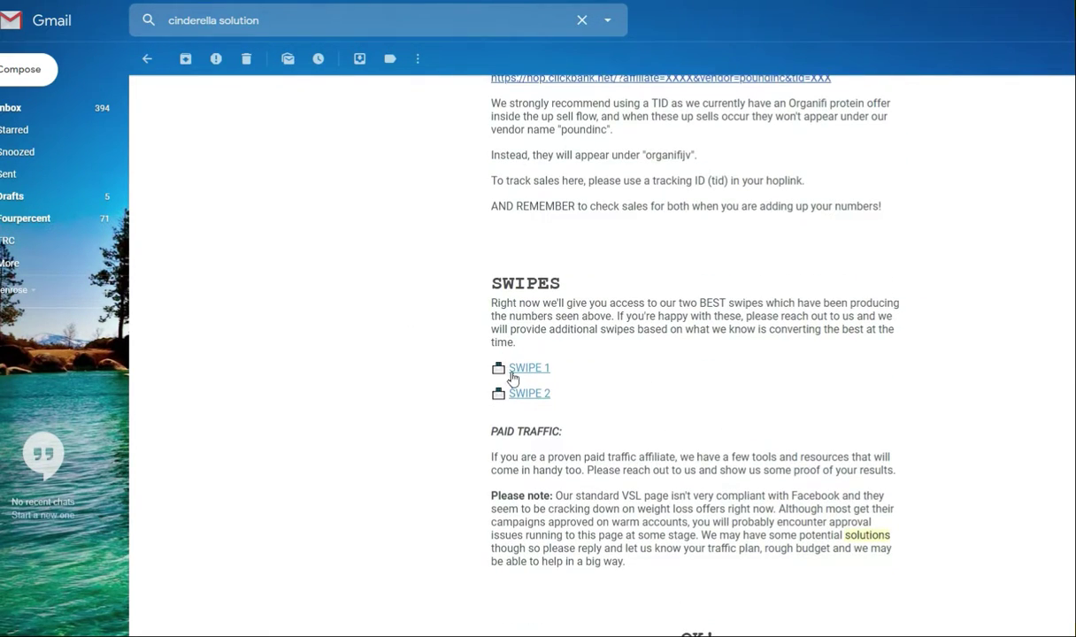
left_click(529, 369)
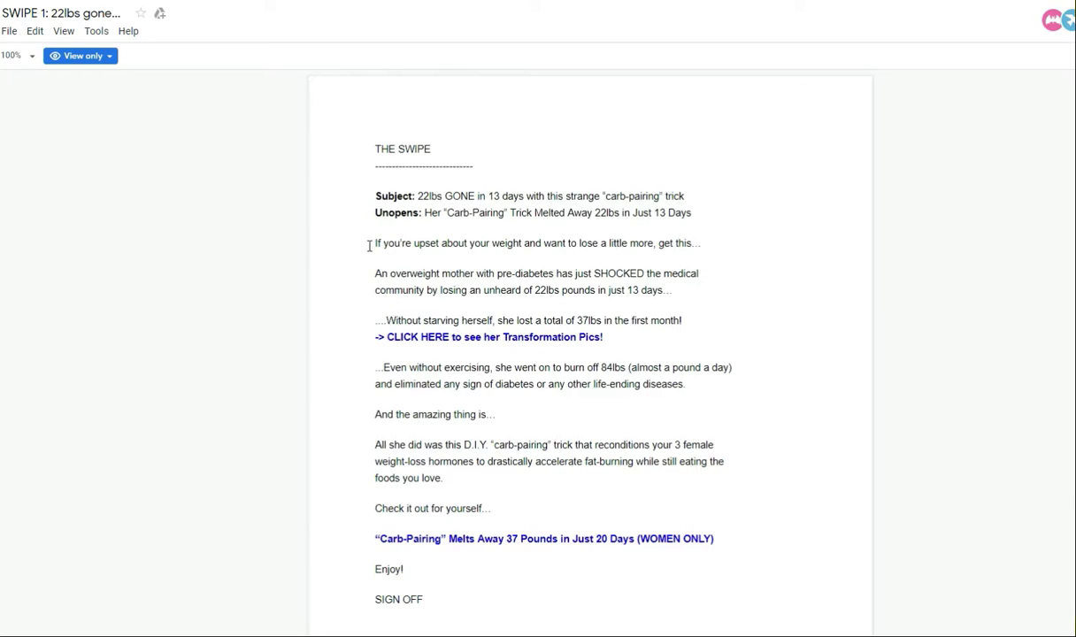
Step: Copy the swipe body from 'If you're upset' through SIGN OFF, then return to the affiliate page
left_click_drag(375, 244, 656, 605)
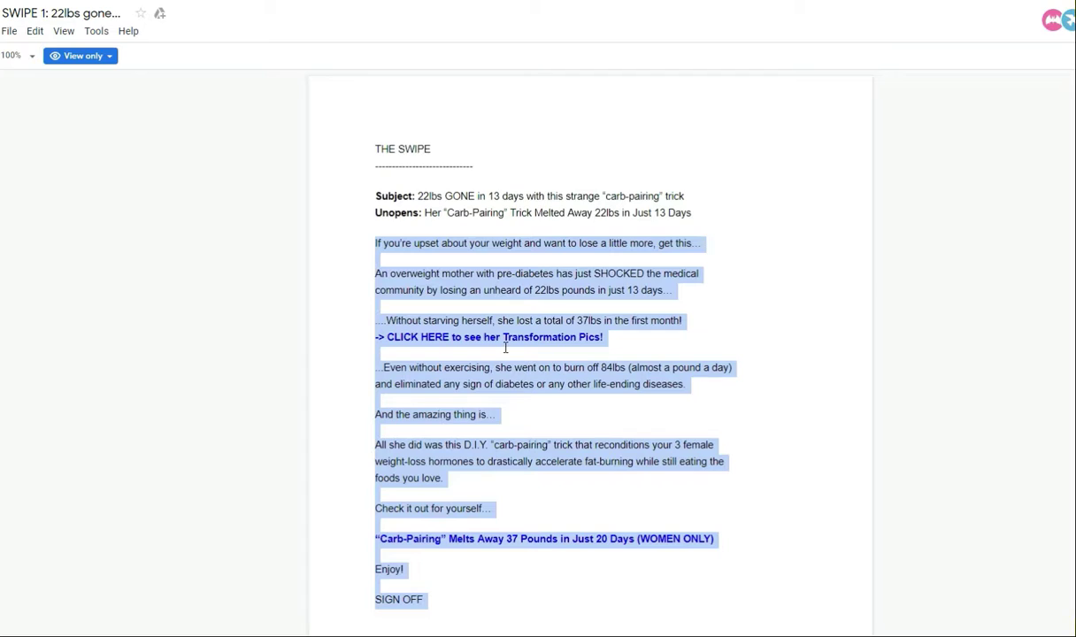
key("alt+Tab")
key("alt+Tab")
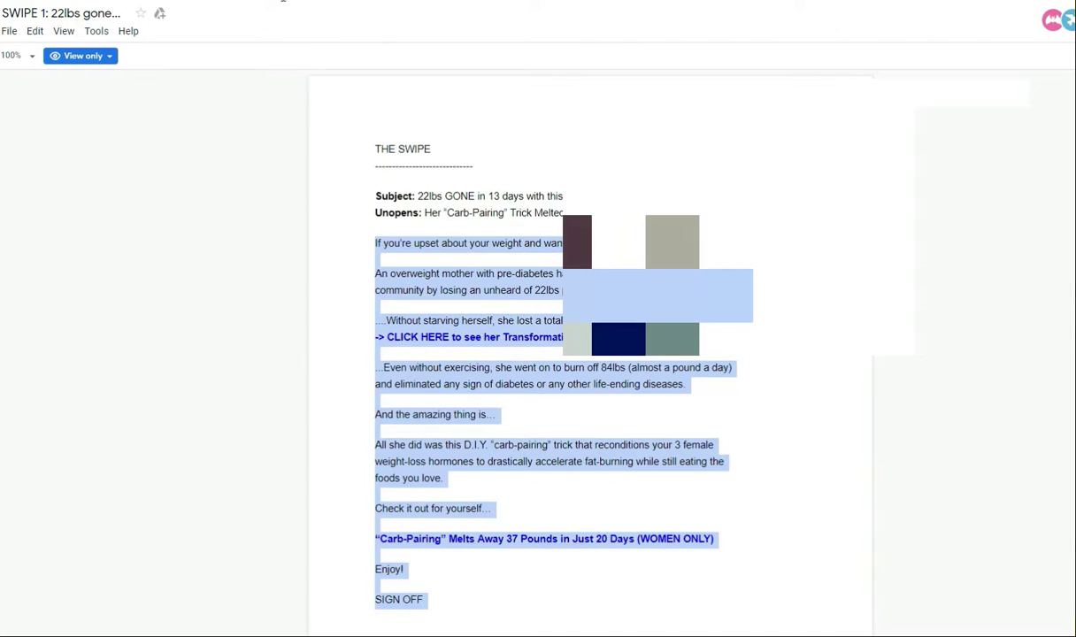
left_click(410, 636)
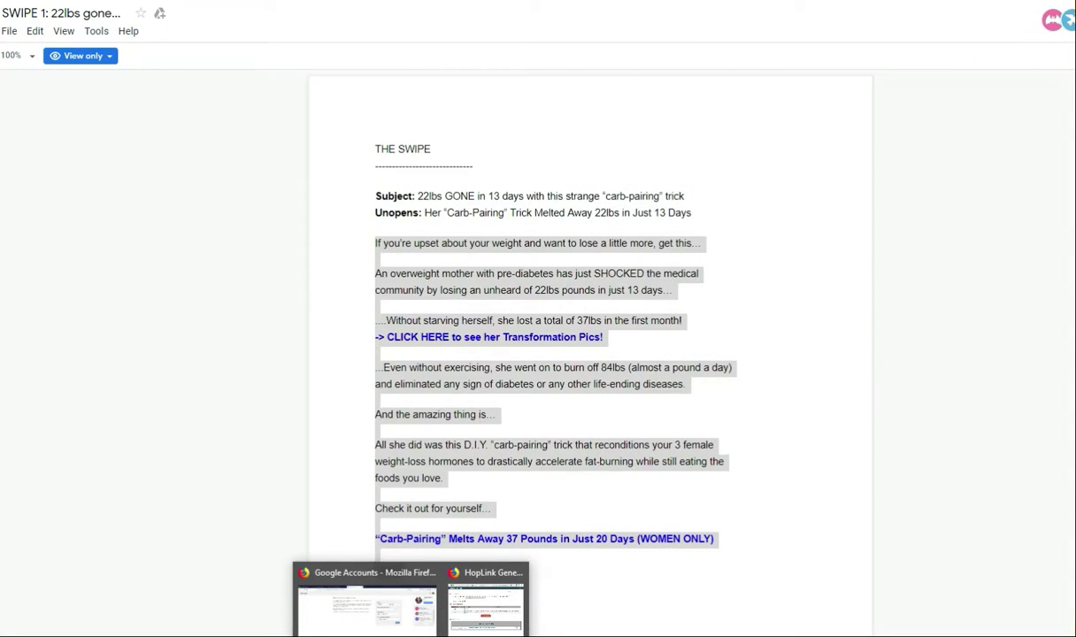
left_click(251, 0)
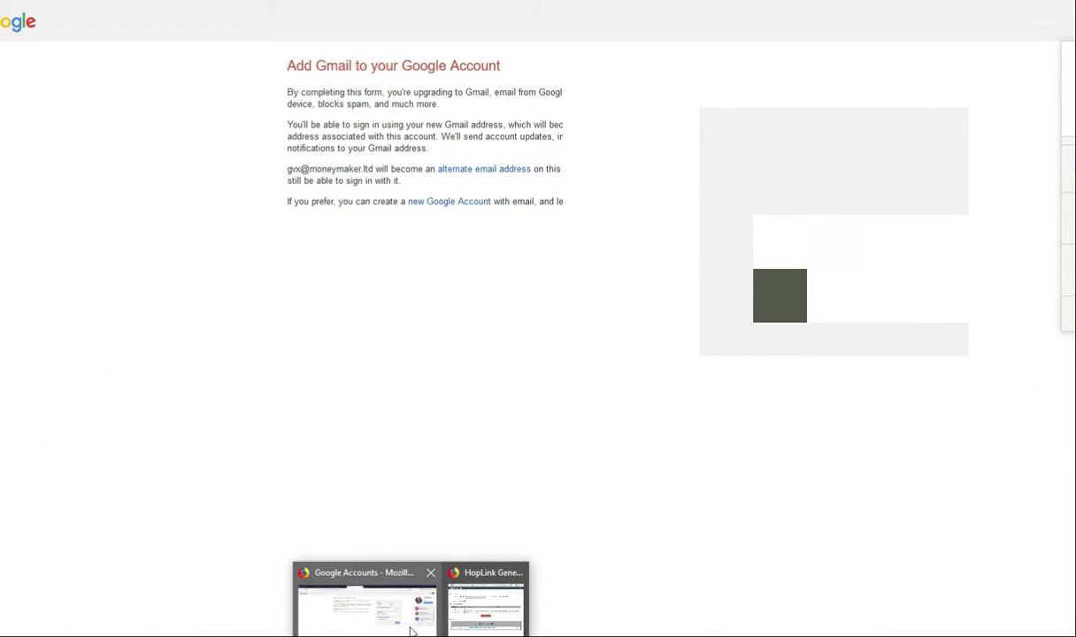
left_click(410, 630)
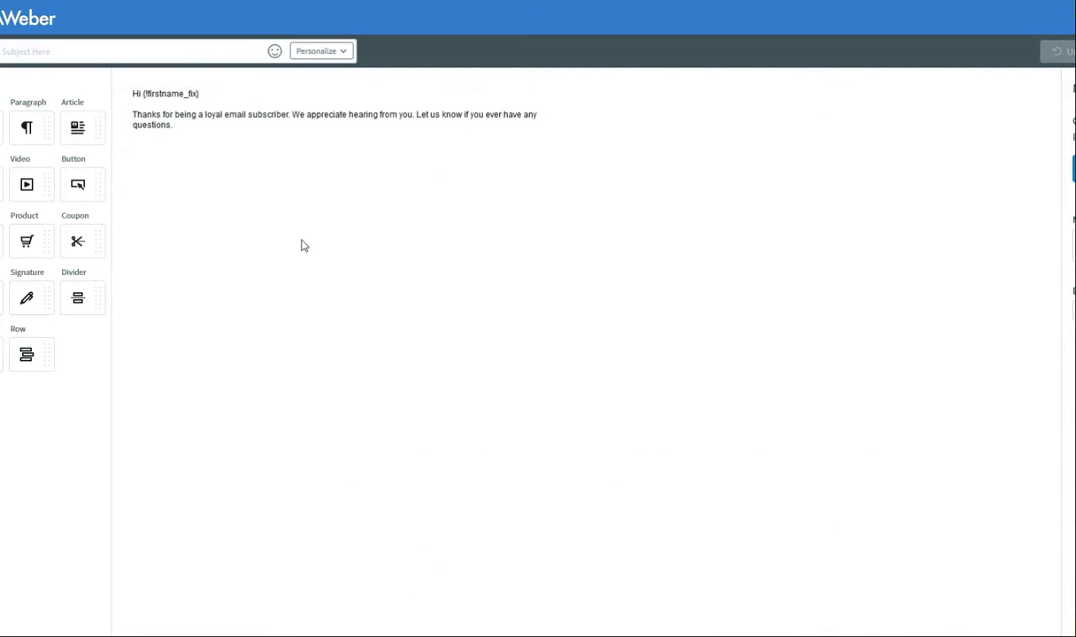
Step: Replace the AWeber placeholder paragraph with the pasted swipe text
left_click_drag(187, 124, 218, 139)
type("If you're upset about your weight and want to lose a little more, get this…  An overweight mother with pre-diabetes has just SHOCKED the medical community by losing an unheard of 22lbs pounds in just 13 days…  …Without starving herself, she lost a total of 37lbs in the first month! -> CLICK HERE to see her Transformation Pics!  …Even without exercising, she went on to burn off 84lbs (almost a pound a day) and eliminated any sign of diabetes or any other life-ending diseases.  And the amazing thing is…  All she did was this D.I.Y. \"carb-pairing\" trick that reconditions your 3 female weight-loss hormones to drastically accelerate fat-burning while still eating the foods you love.  Check it out for yourself…  \"Carb-Pairing\" Melts Away 37 Pounds in Just 20 Days (WOMEN ONLY)  Enjoy!  SIGN OFF")
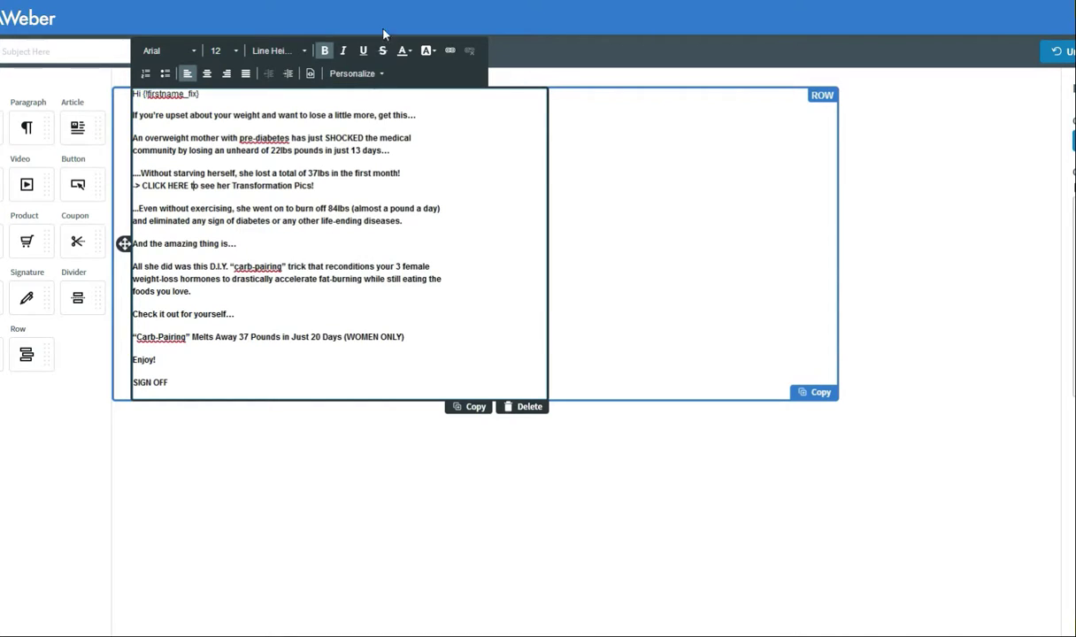
key("alt+Tab")
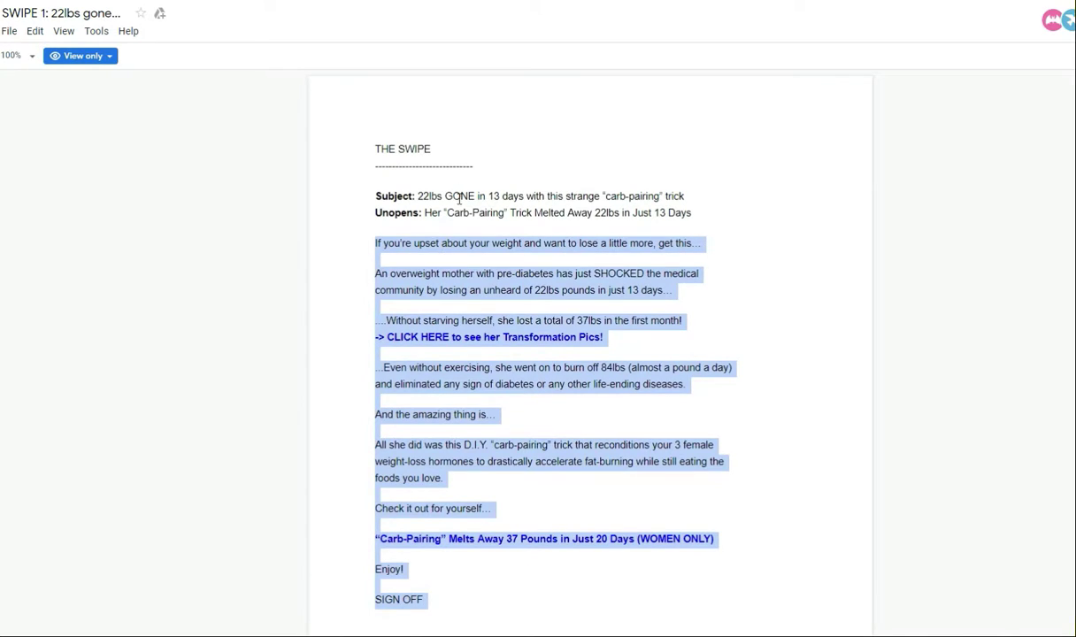
Step: Set the email subject to the 'Carb-Pairing' Trick Melted Away 22lbs headline from the doc
left_click(459, 198)
left_click_drag(425, 213, 679, 214)
key("ctrl+c")
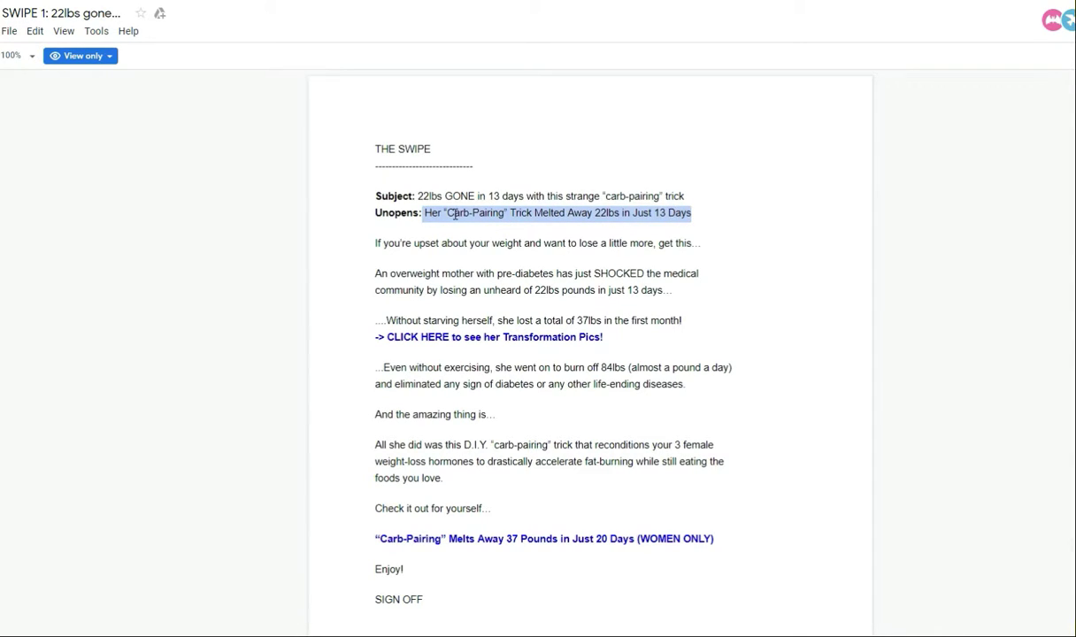
key("alt+Tab")
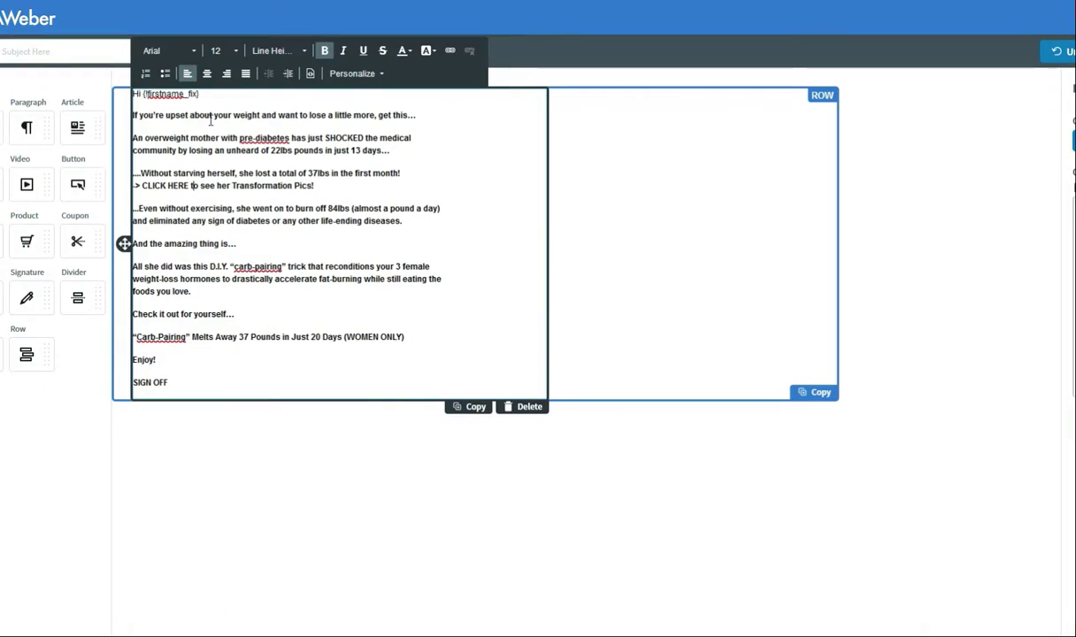
left_click(104, 53)
key("ctrl+v")
Step: Select the words CLICK HERE in the email body
left_click(322, 247)
left_click_drag(140, 185, 187, 185)
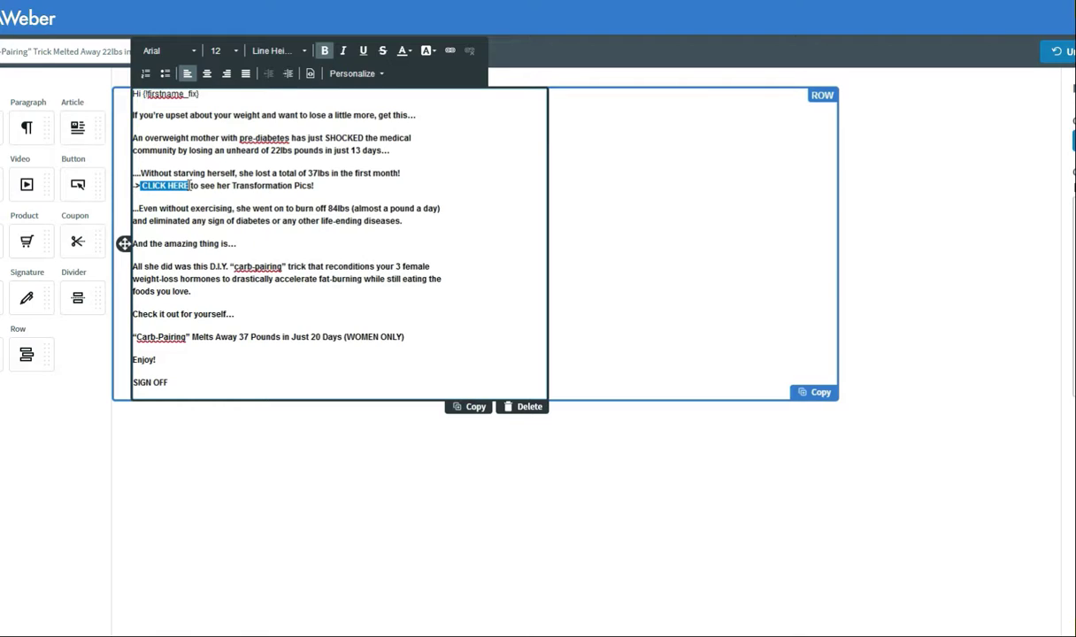
left_click(198, 187)
left_click_drag(143, 186, 190, 186)
mouse_move(411, 635)
left_click(372, 2)
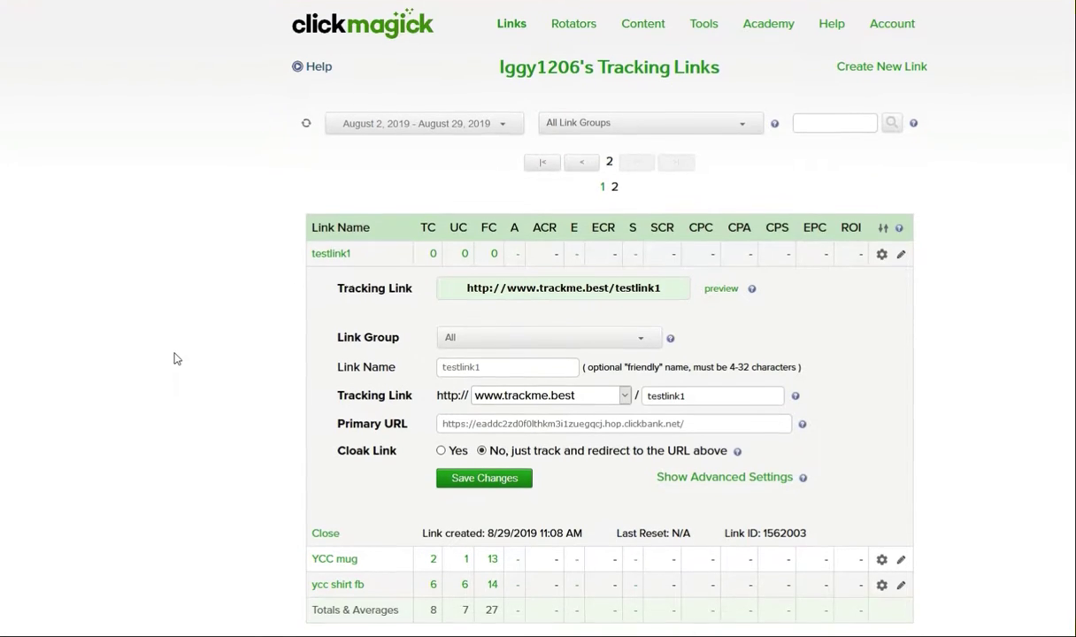
scroll(265, 356, "down", 1)
scroll(413, 353, "up", 1)
left_click(670, 291)
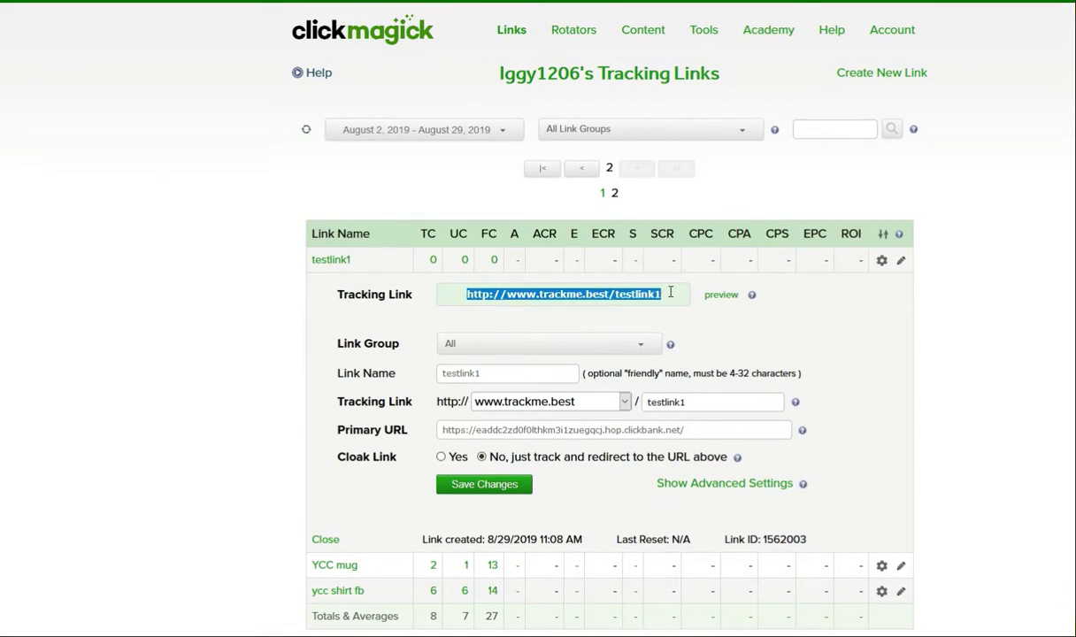
right_click(499, 294)
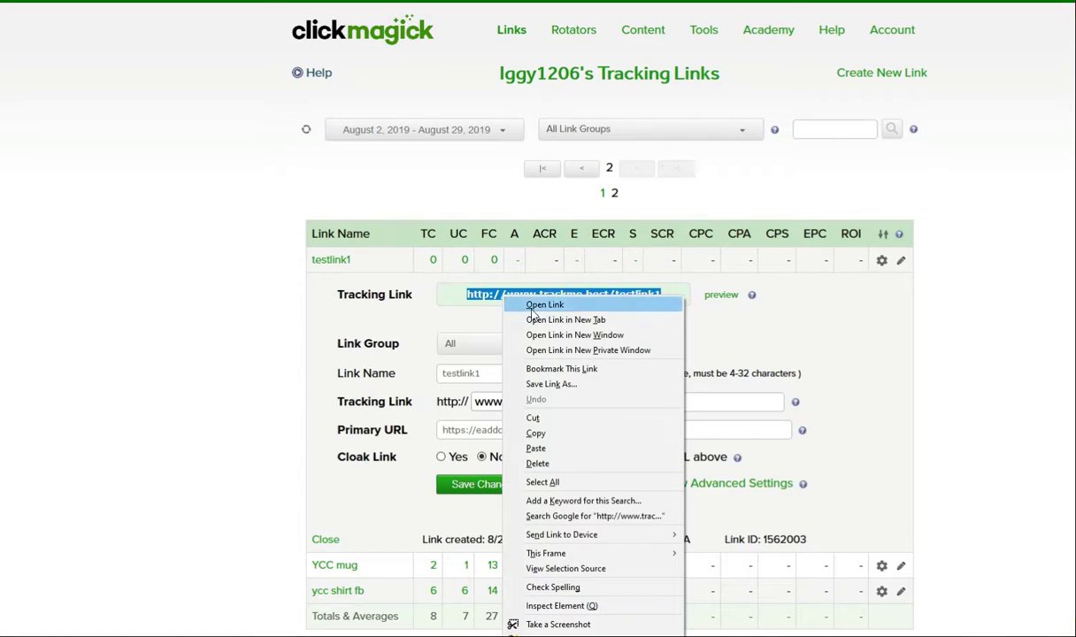
left_click(557, 433)
mouse_move(444, 635)
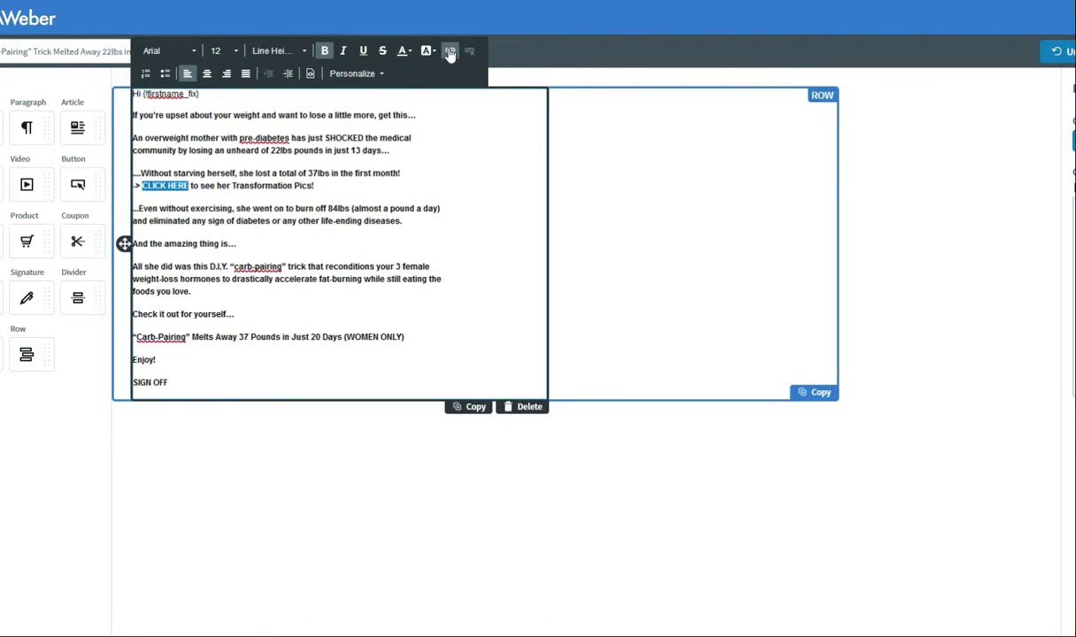
left_click(144, 185)
left_click_drag(143, 184, 191, 185)
left_click(449, 50)
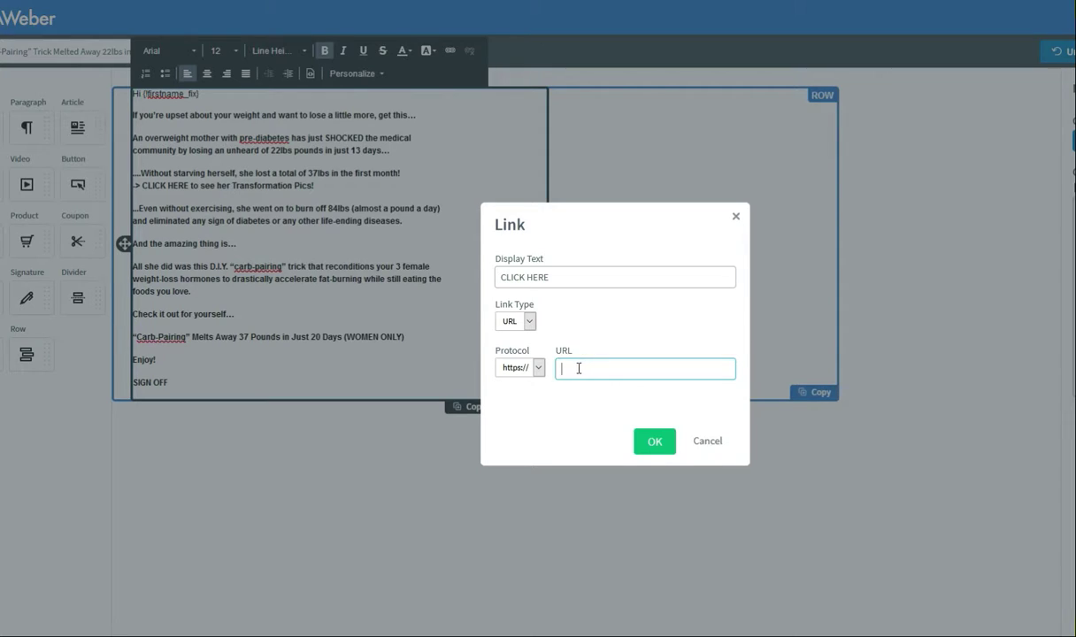
right_click(578, 369)
left_click(612, 428)
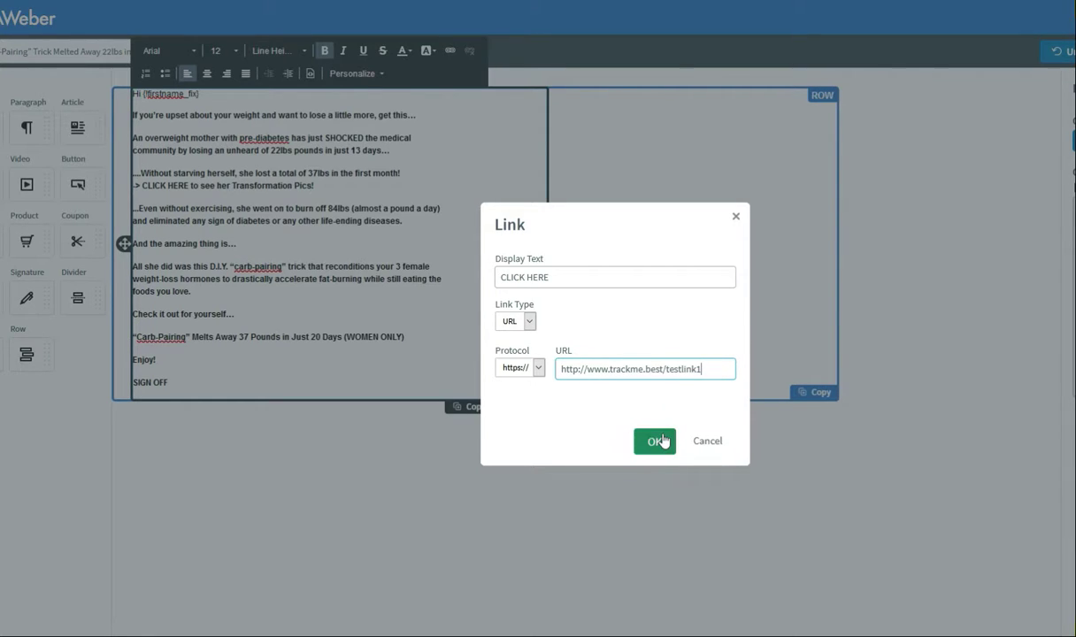
left_click(654, 441)
left_click(264, 266)
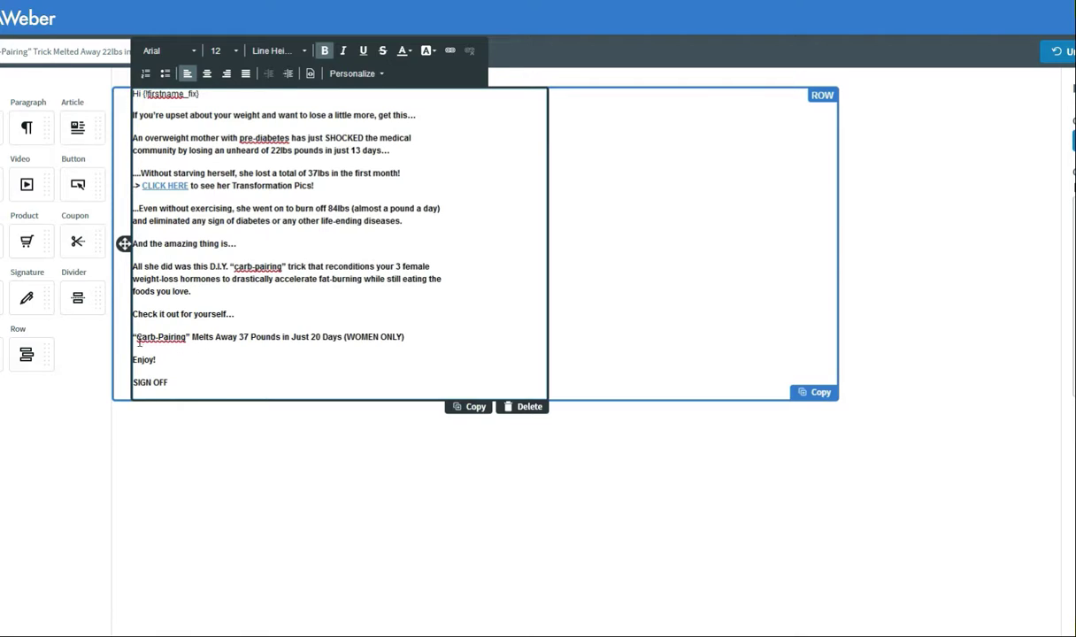
Step: Link the 'Carb-Pairing' headline to the same tracking link and preview the email
left_click_drag(137, 337, 410, 340)
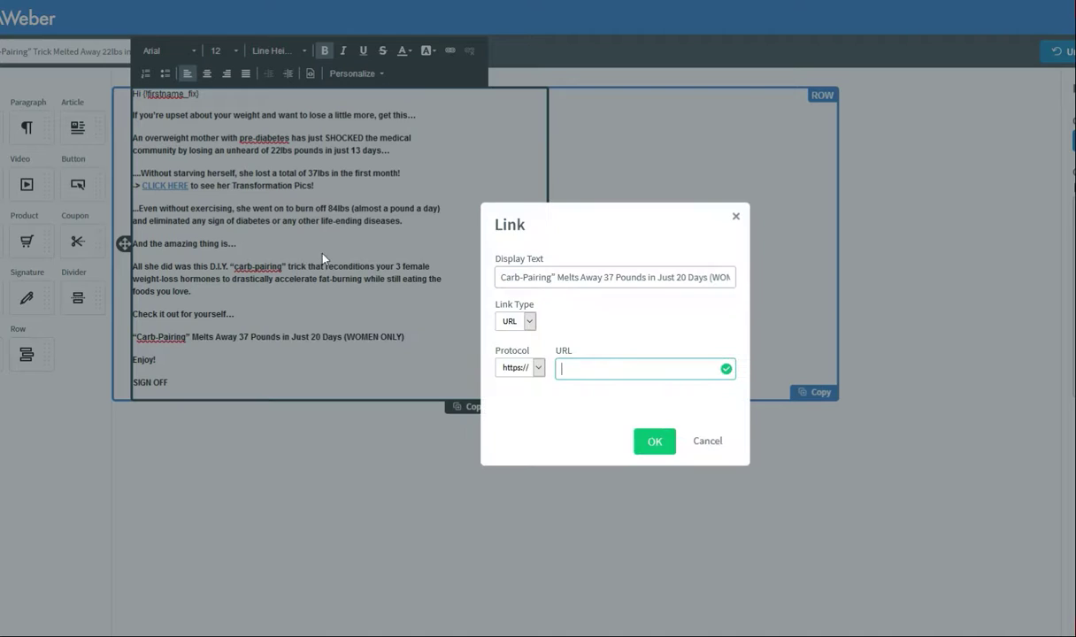
right_click(573, 368)
left_click(624, 425)
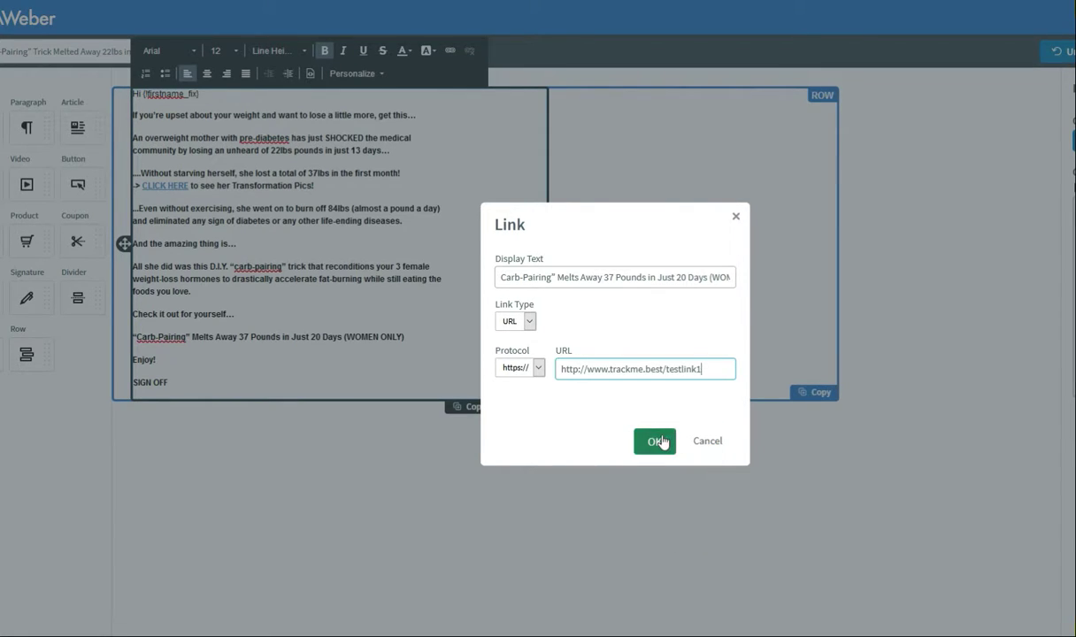
left_click(650, 440)
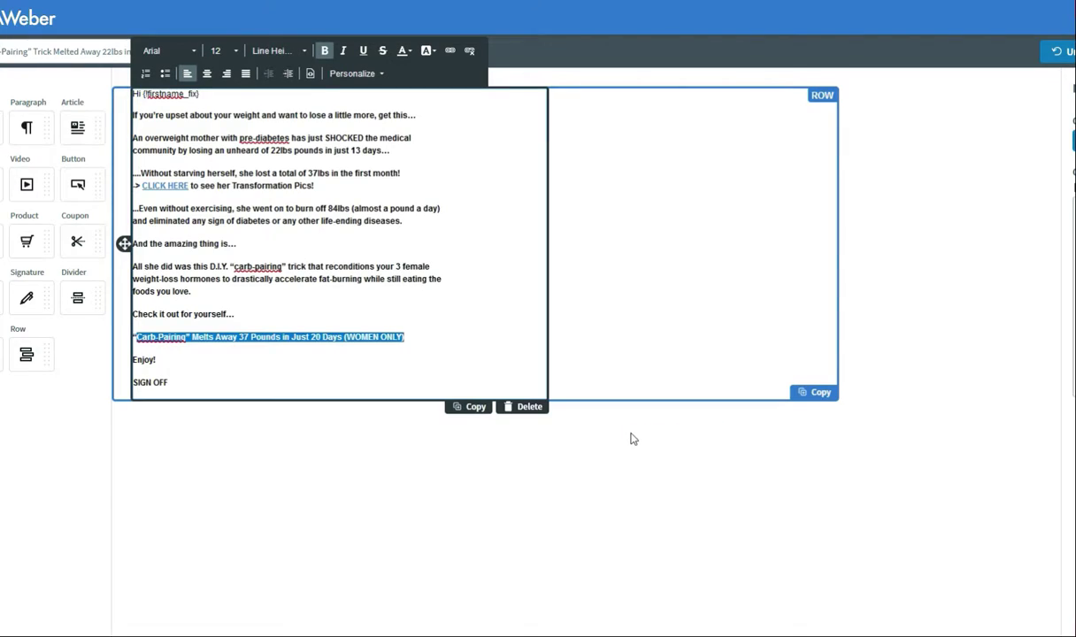
left_click(324, 314)
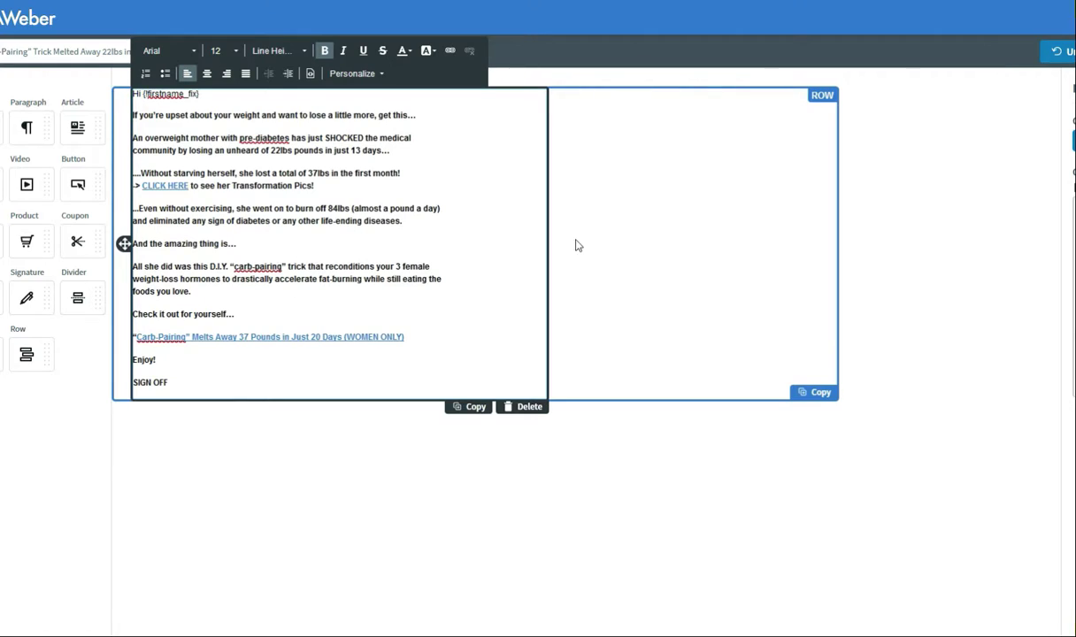
left_click(1075, 52)
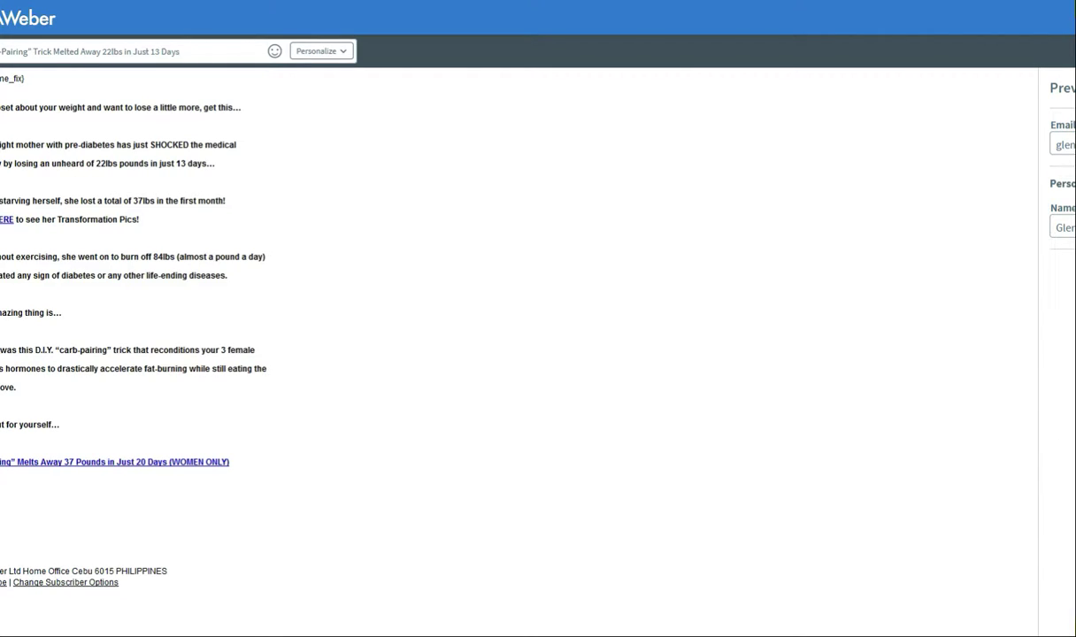
Step: Swap the SIGN OFF placeholder for the sender's name and Save & Exit the message
left_click(1075, 51)
left_click_drag(180, 384, 116, 385)
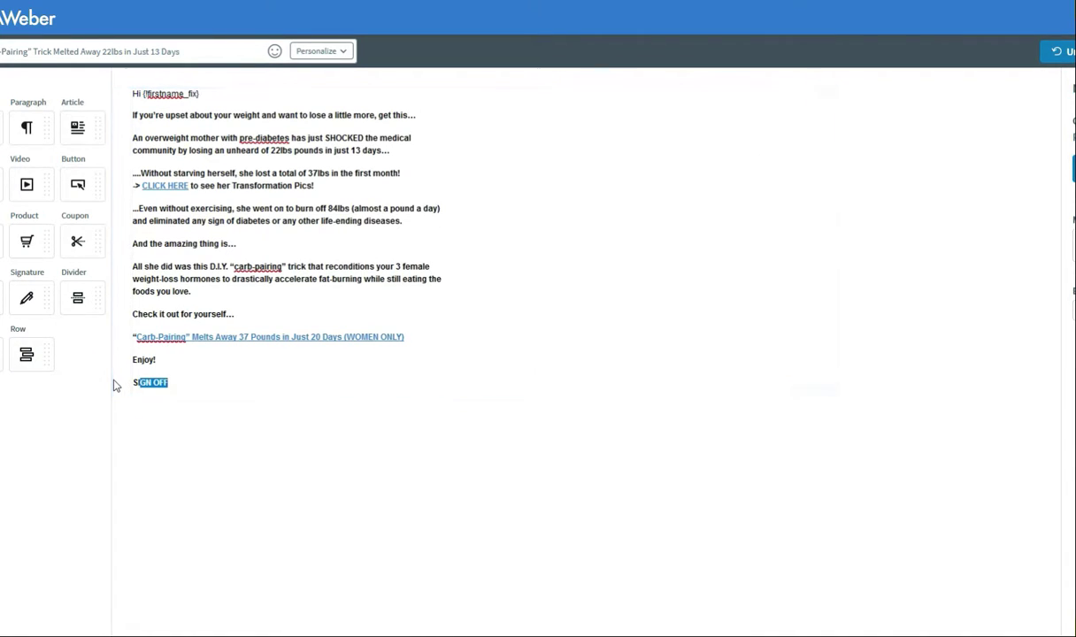
left_click(182, 384)
key("BackSpace")
key("BackSpace")
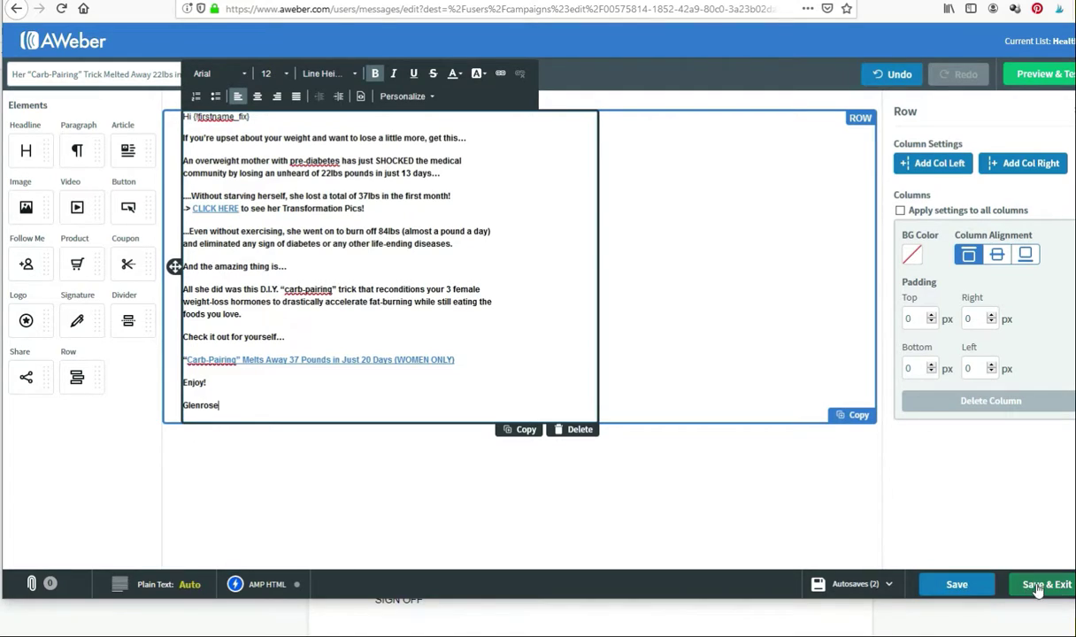
left_click(1033, 588)
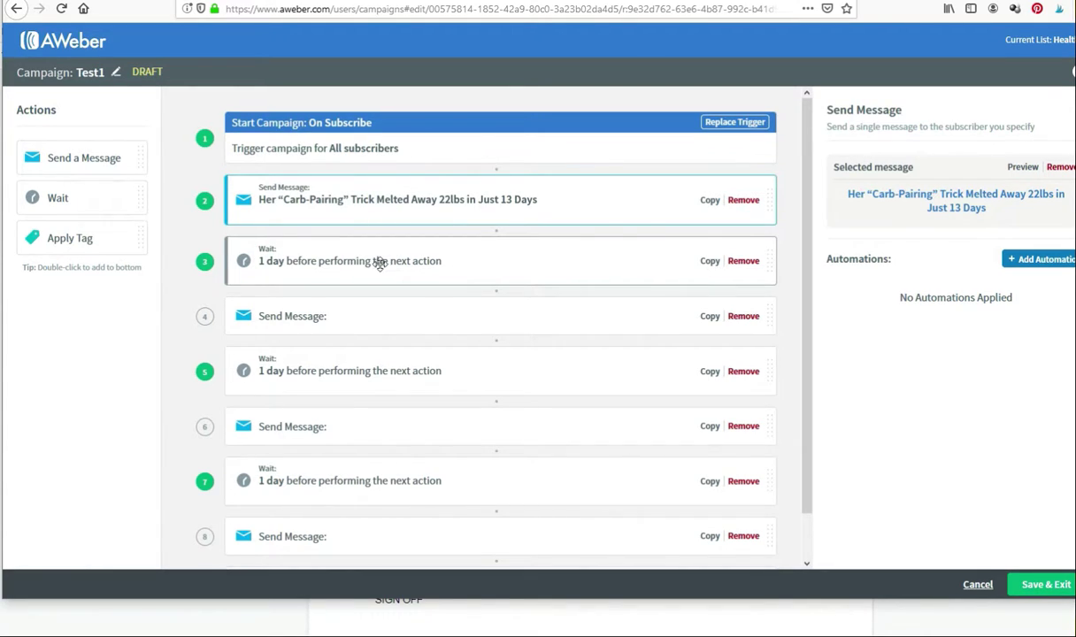
Step: Select the empty fourth Send Message step, then bring up ClickFunnels' All Funnels list
left_click(321, 313)
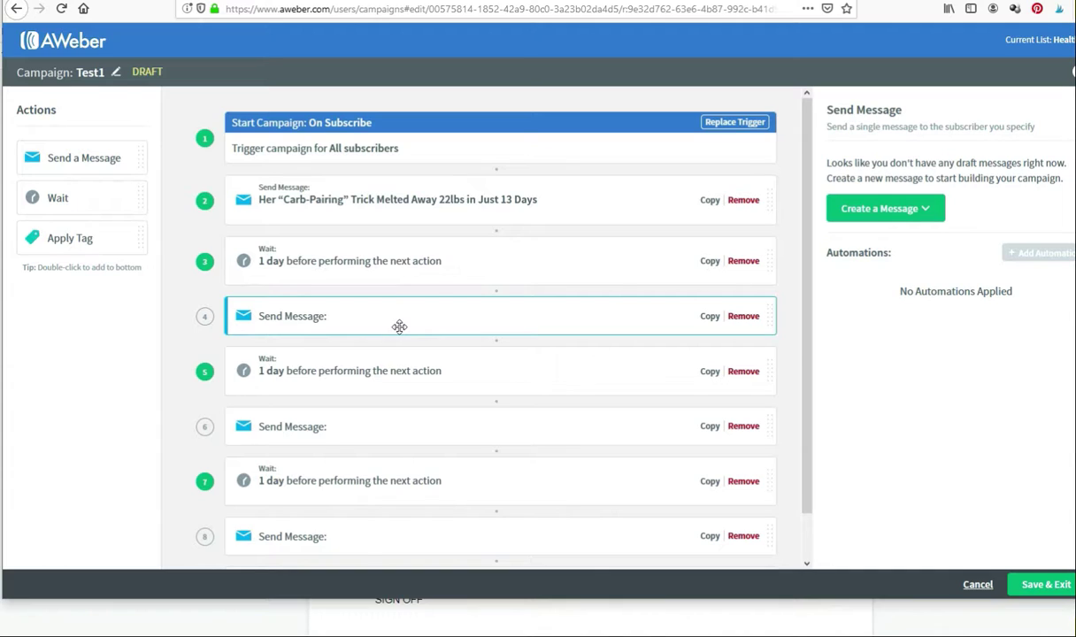
left_click(898, 215)
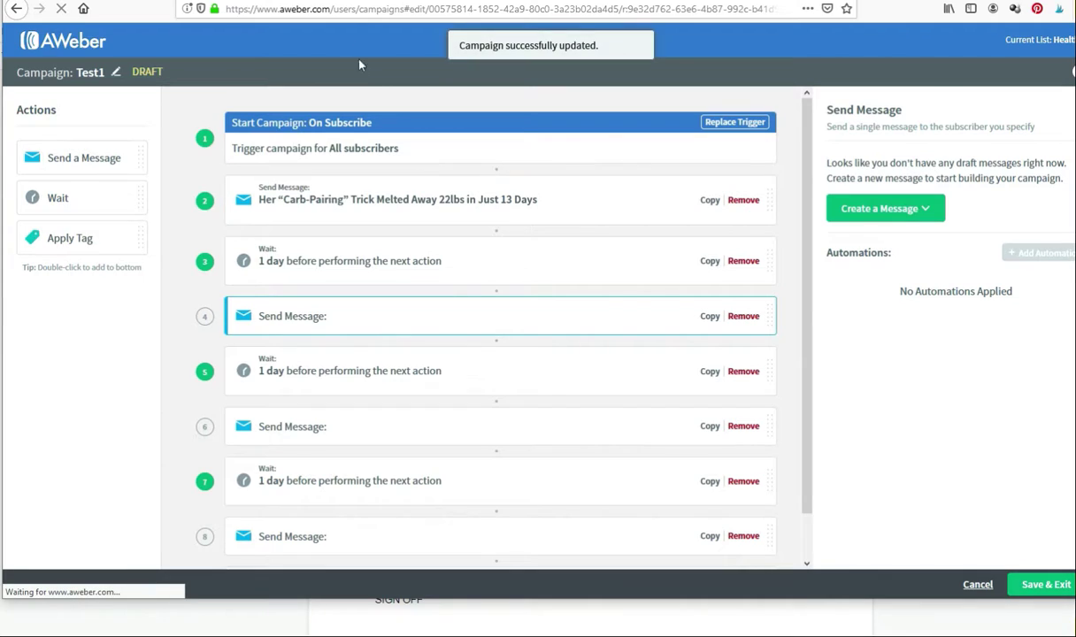
key("alt+Tab")
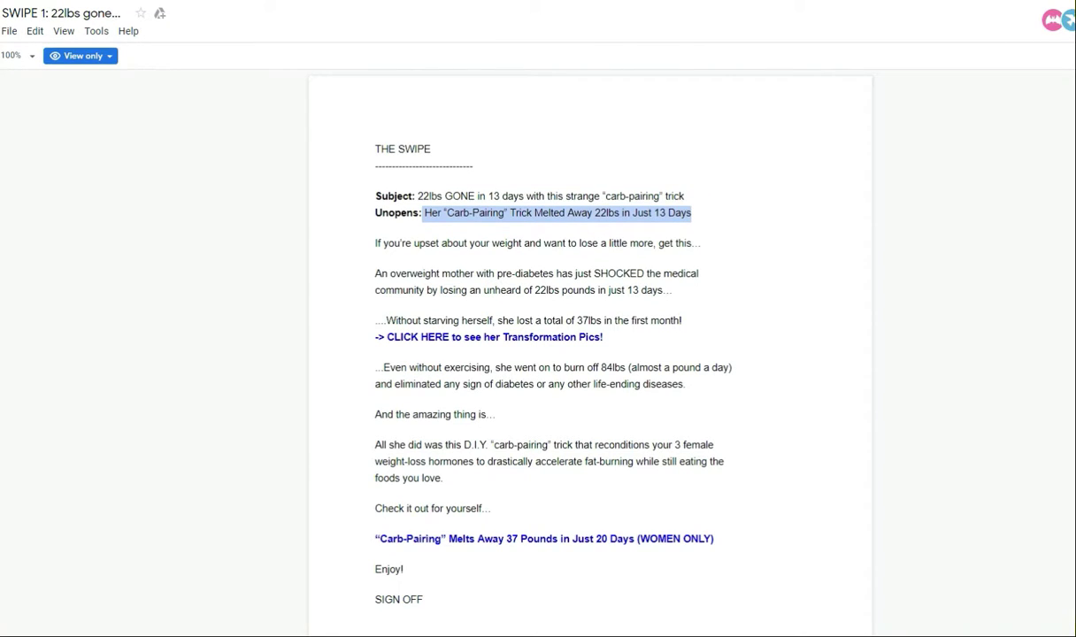
key("ctrl+Tab")
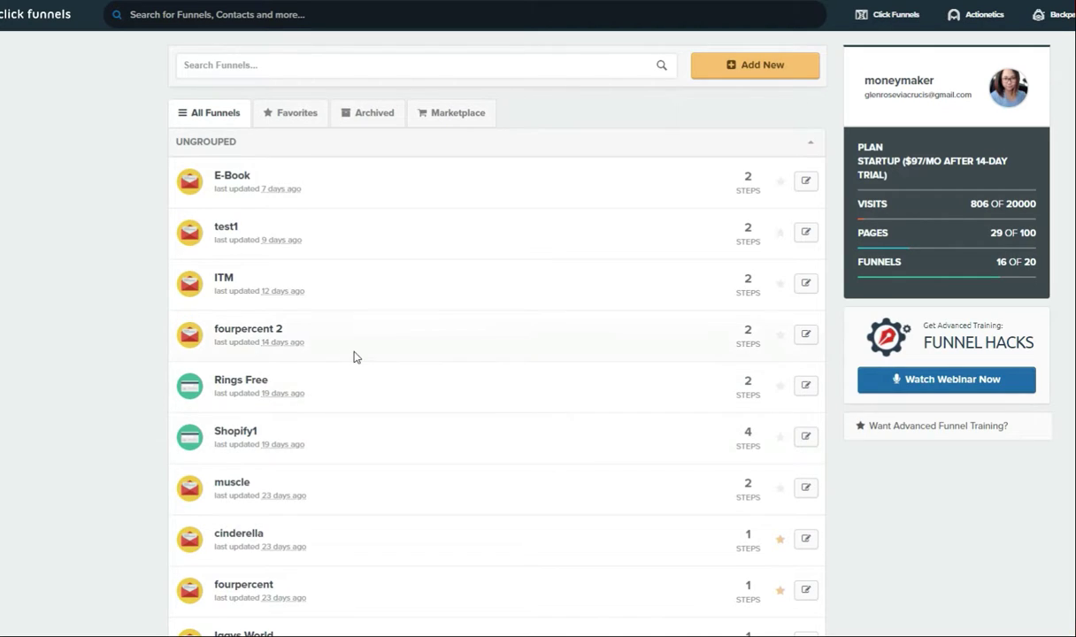
Step: Build a classic Collect Emails funnel named 'testfunnel'
scroll(329, 429, "down", 3)
scroll(265, 421, "up", 2)
scroll(219, 417, "up", 2)
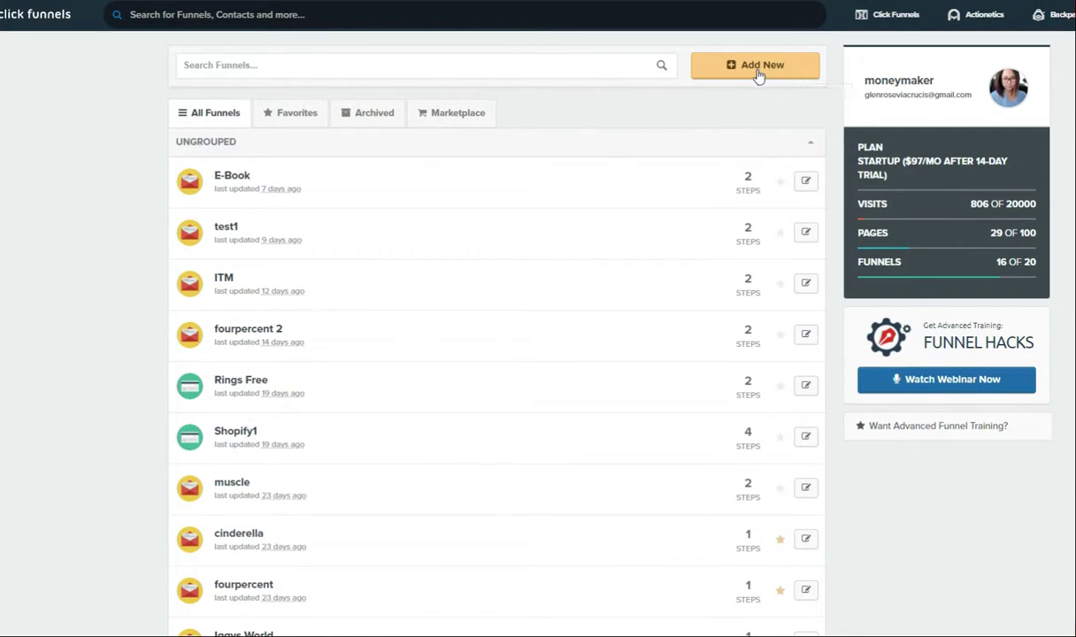
mouse_move(888, 14)
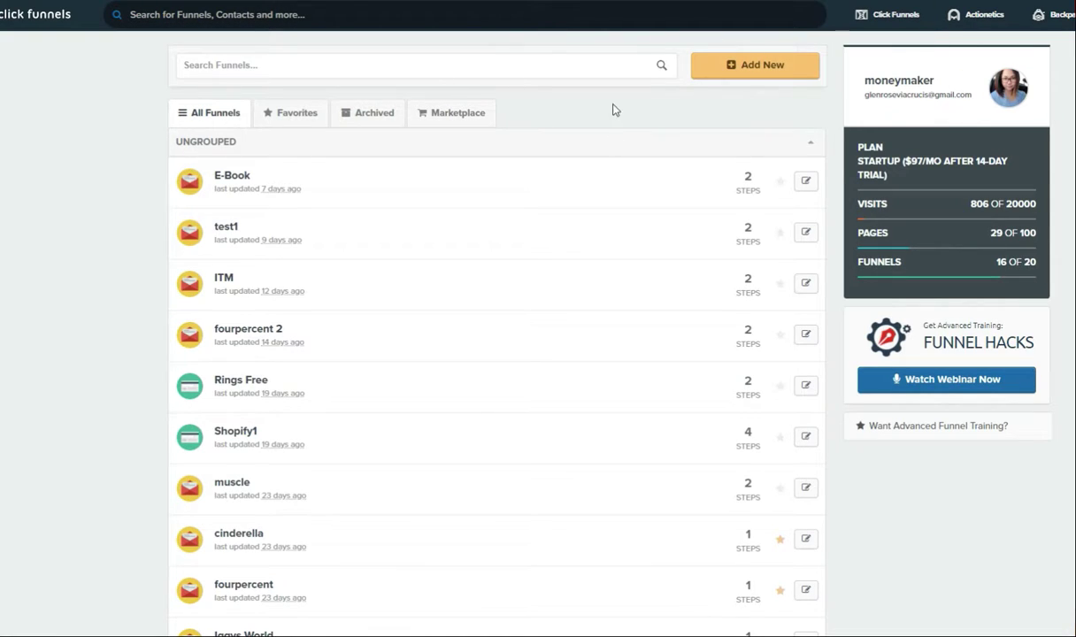
left_click(762, 71)
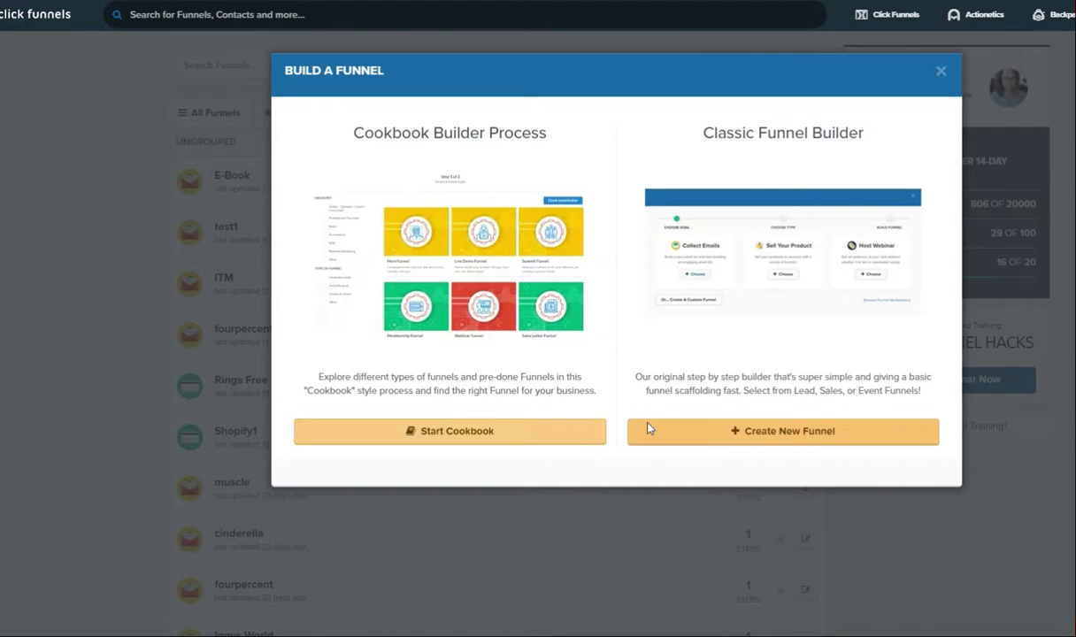
left_click(767, 437)
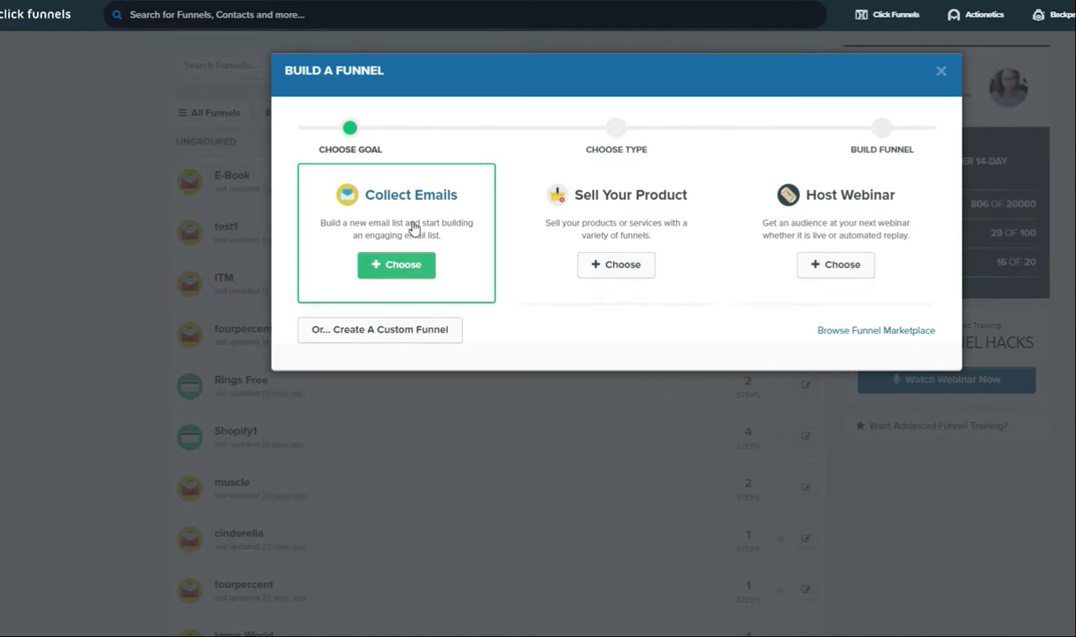
left_click(421, 271)
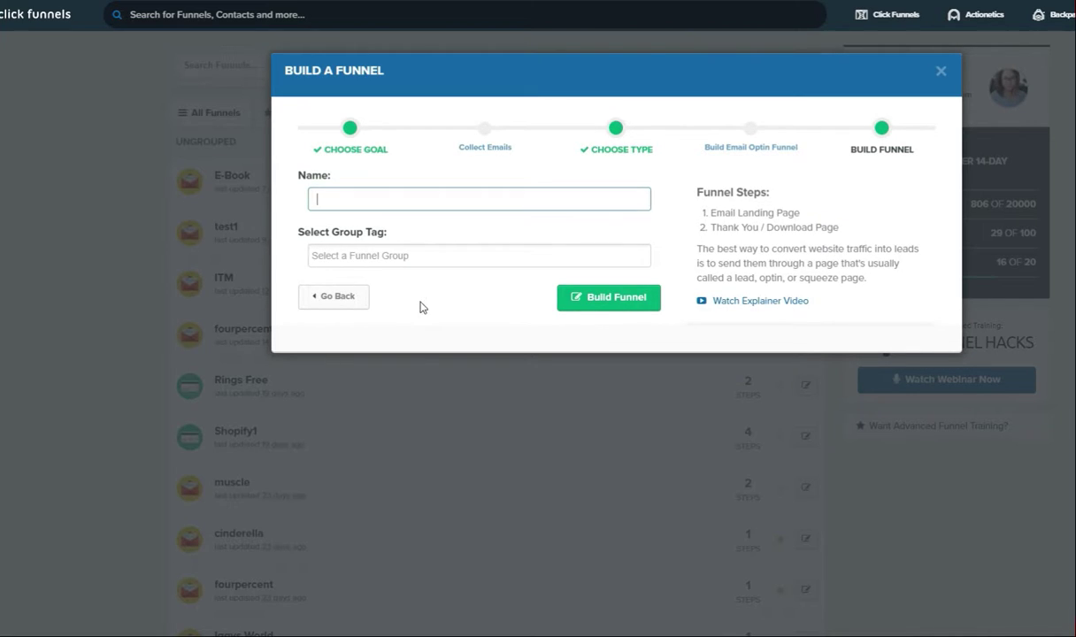
type("test")
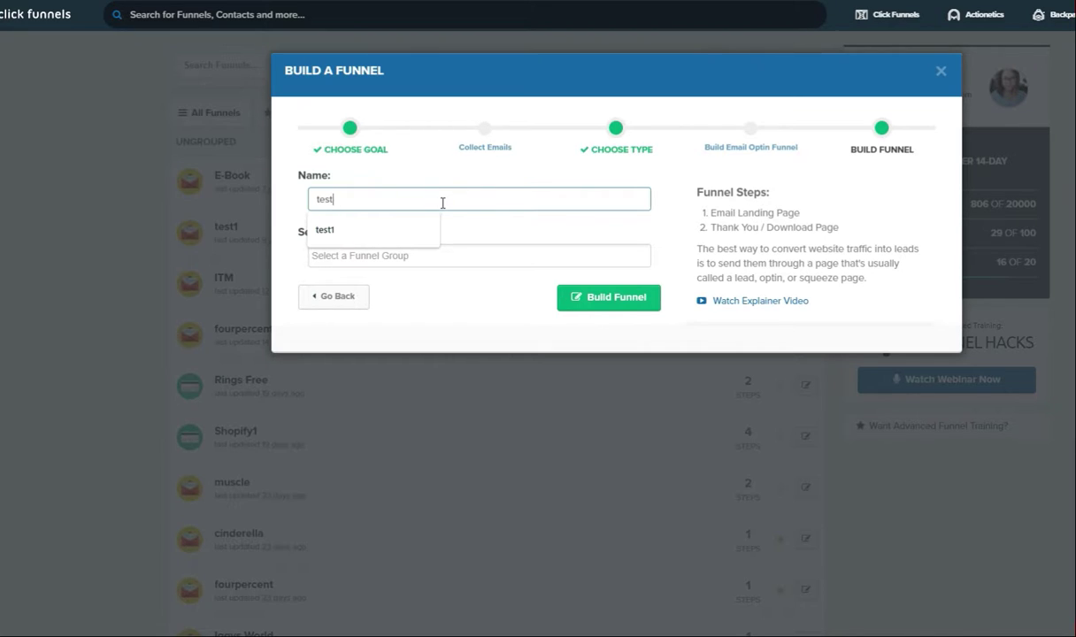
type("funnel")
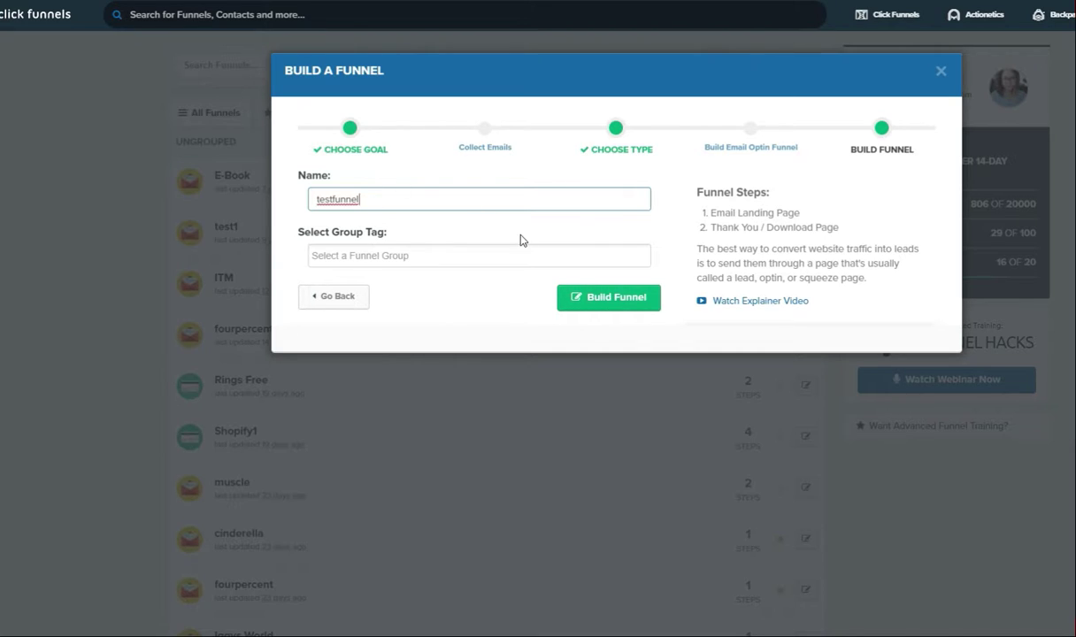
left_click(641, 307)
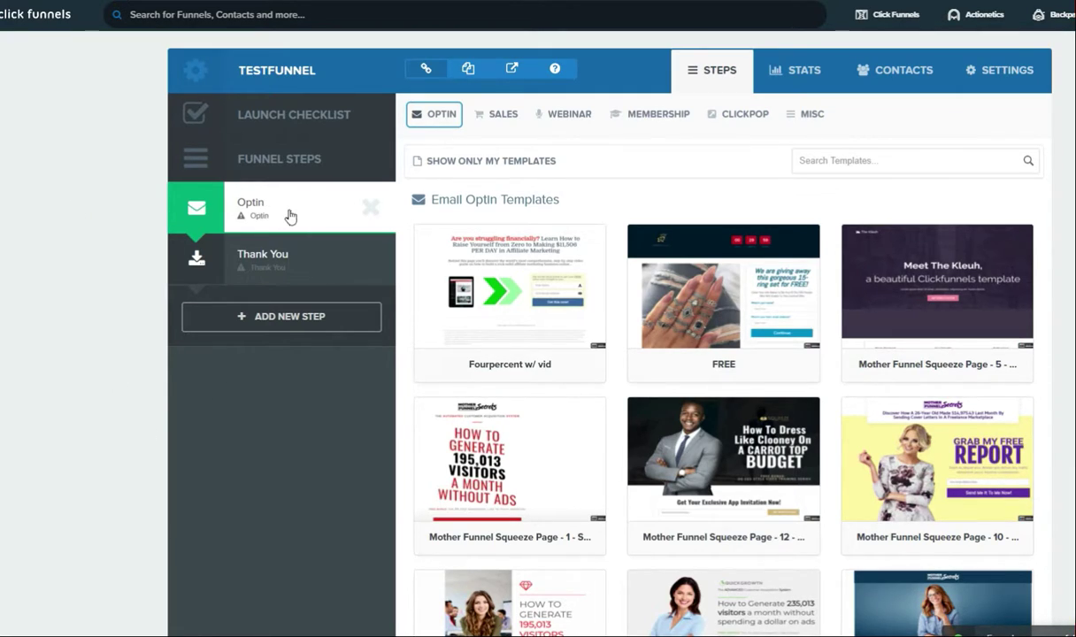
left_click(303, 262)
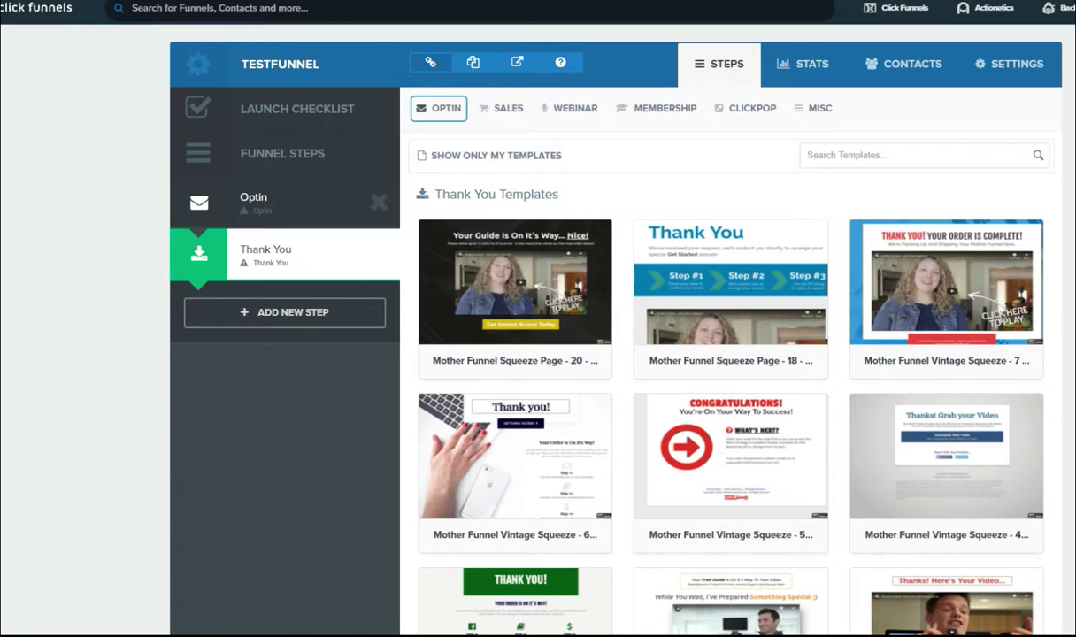
left_click(265, 202)
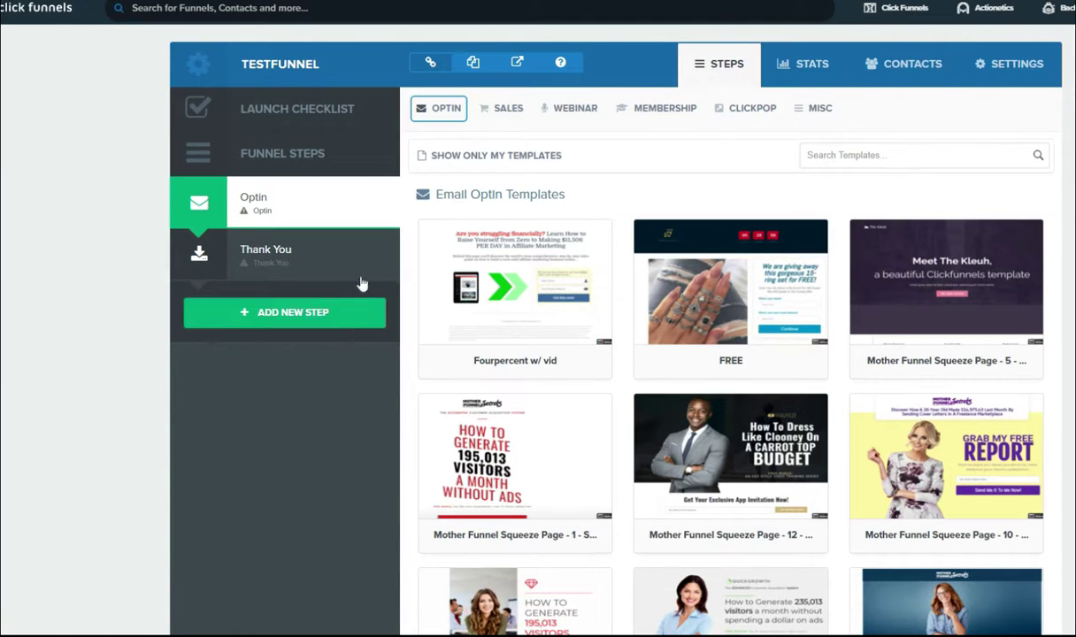
scroll(343, 408, "down", 6)
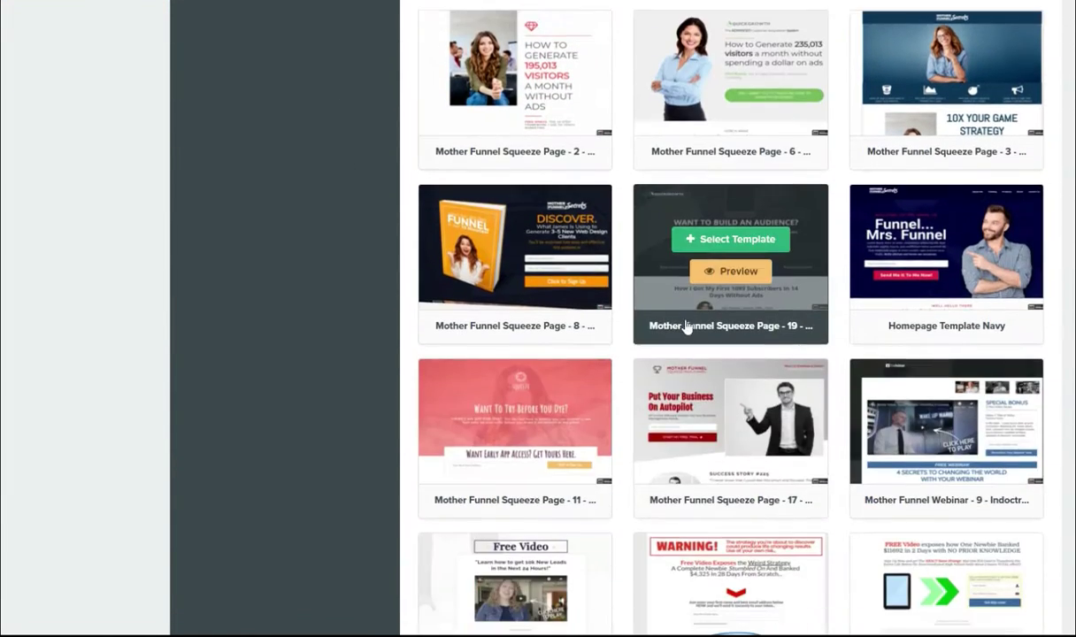
scroll(455, 398, "down", 15)
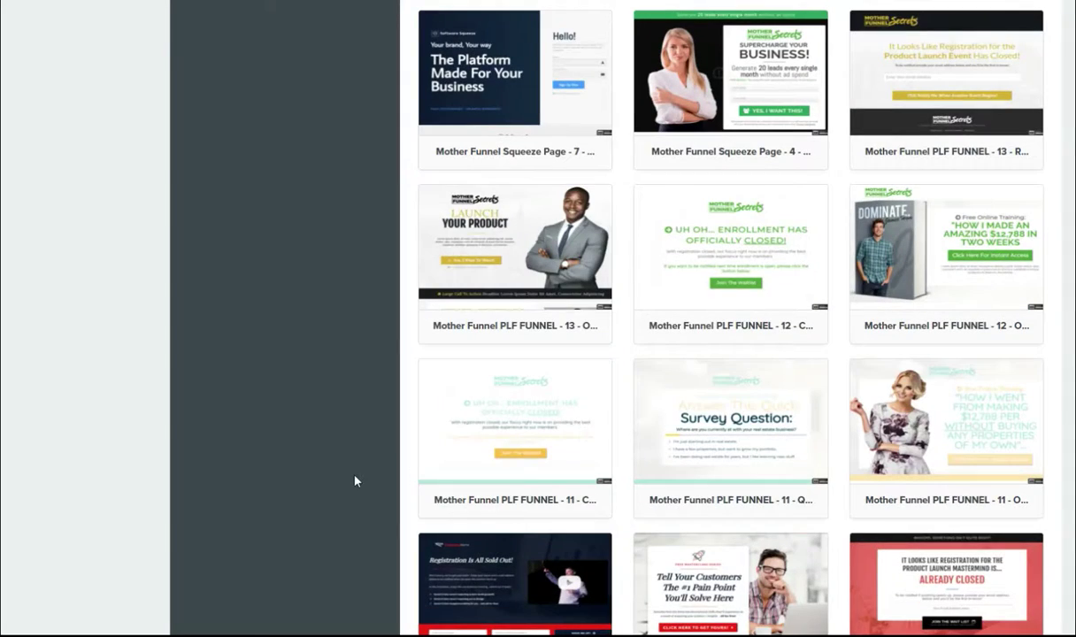
scroll(352, 482, "down", 3)
scroll(349, 486, "down", 3)
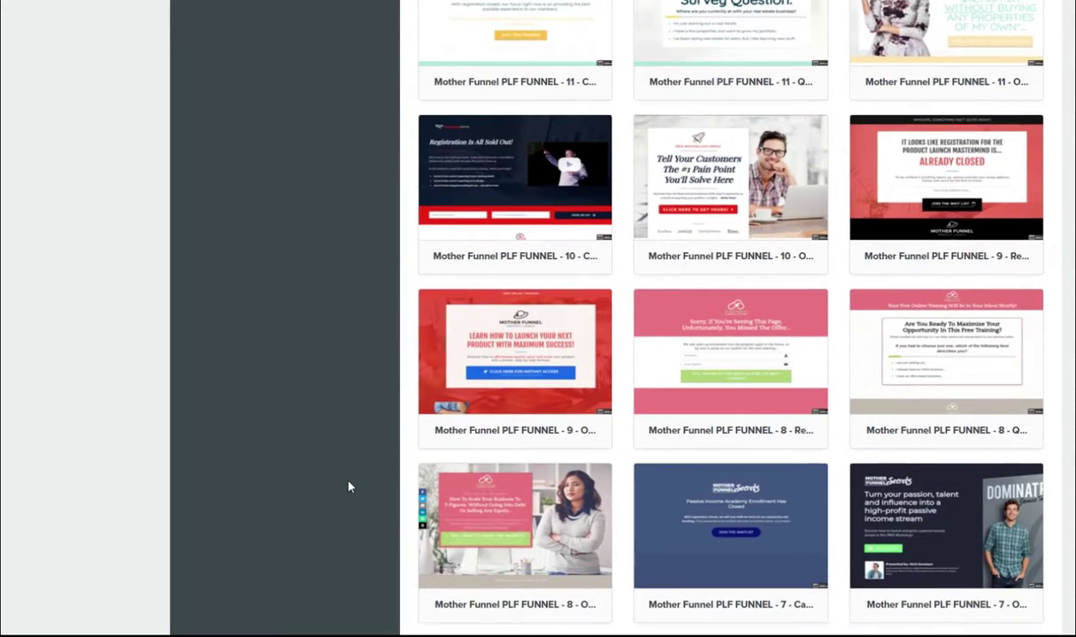
scroll(348, 483, "up", 14)
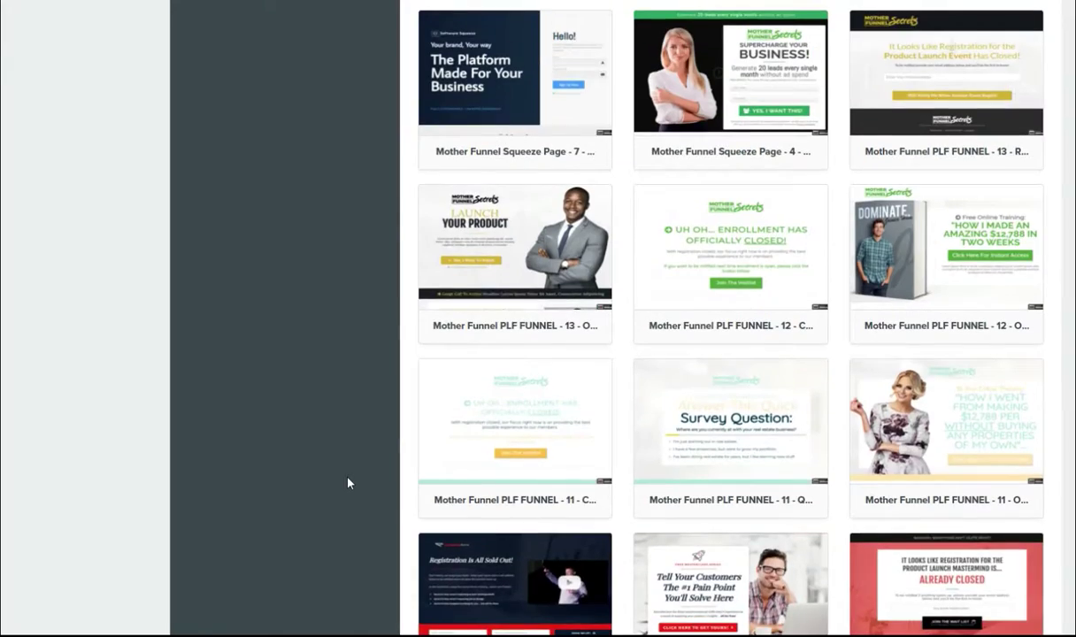
scroll(342, 482, "up", 10)
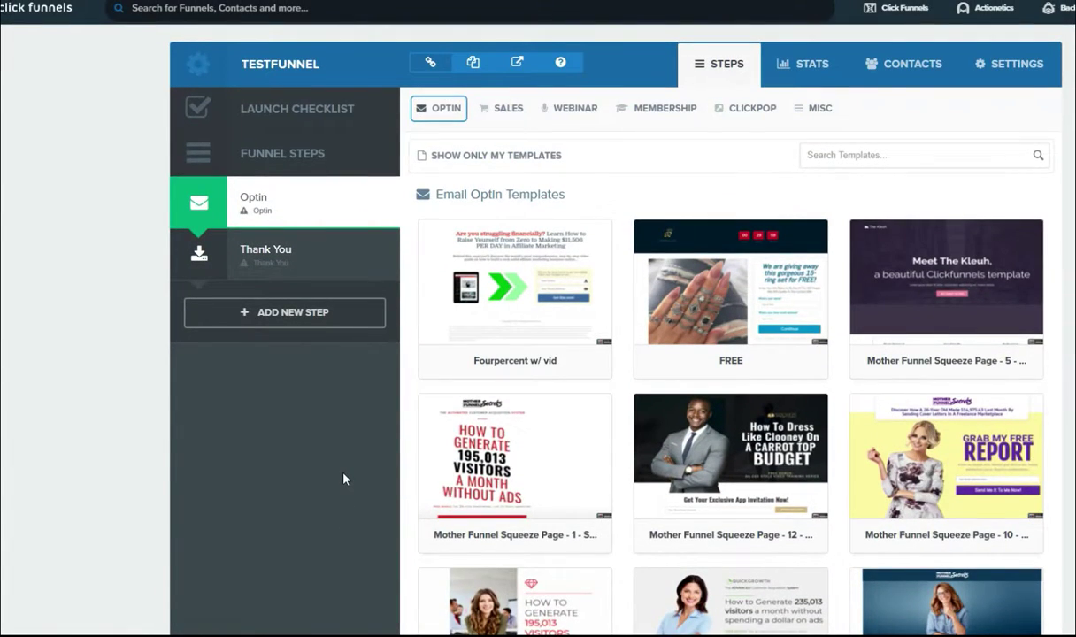
scroll(342, 479, "down", 1)
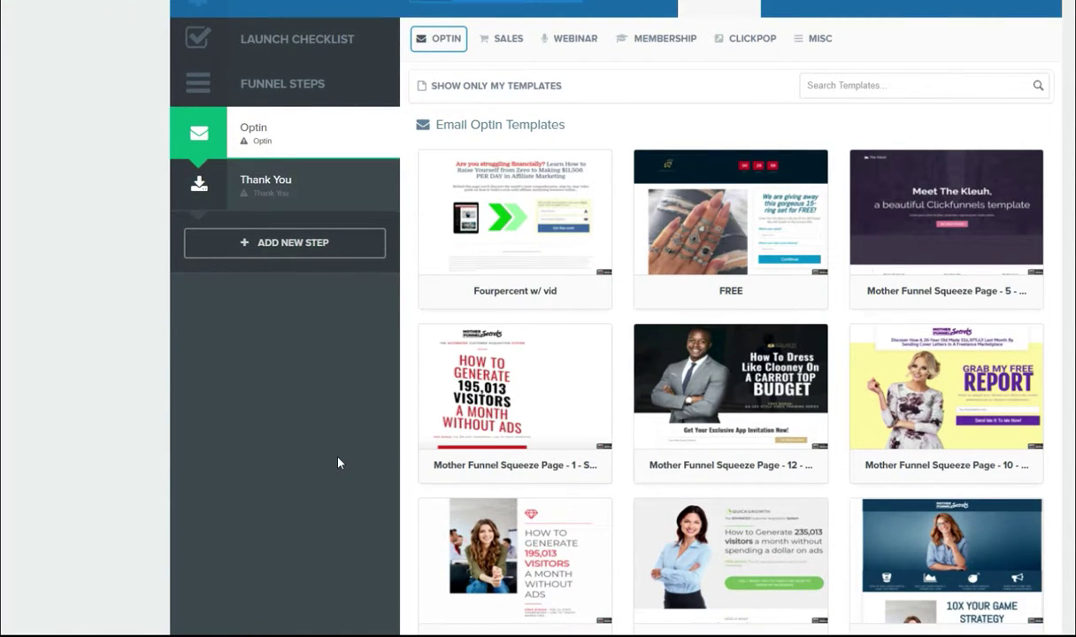
mouse_move(895, 347)
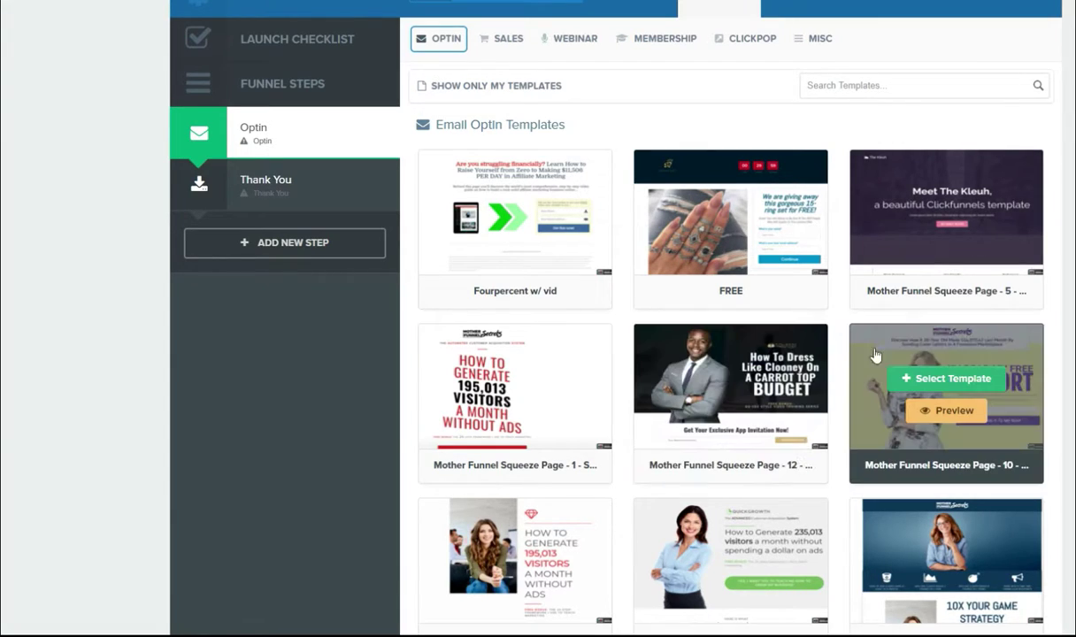
Step: Preview the Mother Funnel Squeeze Page - 10 'Grab My Free Report' template and scroll through it
left_click(953, 414)
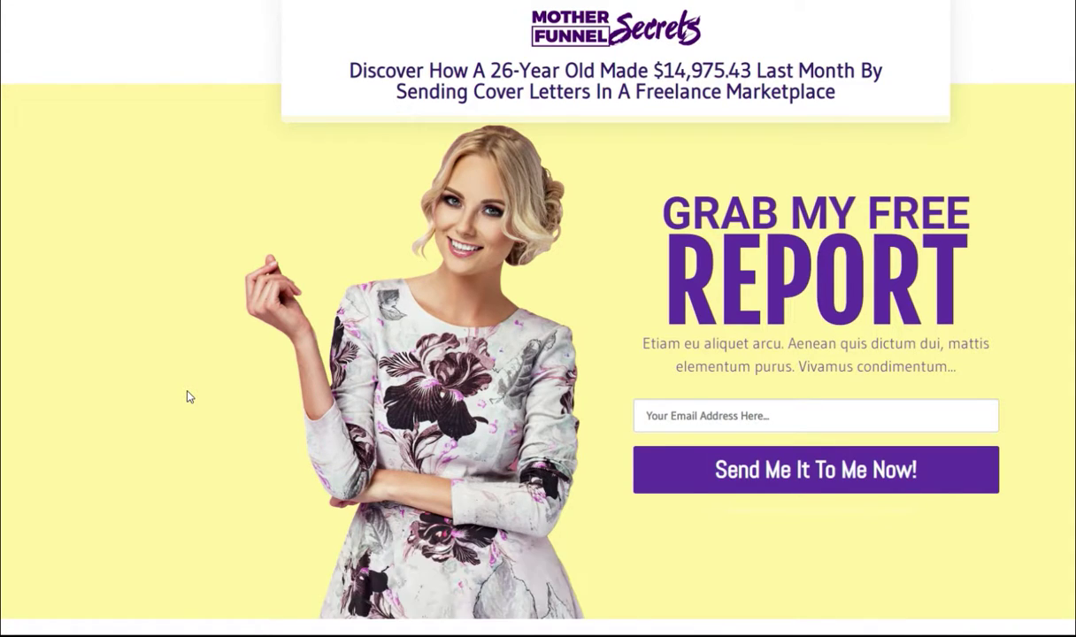
scroll(186, 398, "down", 1)
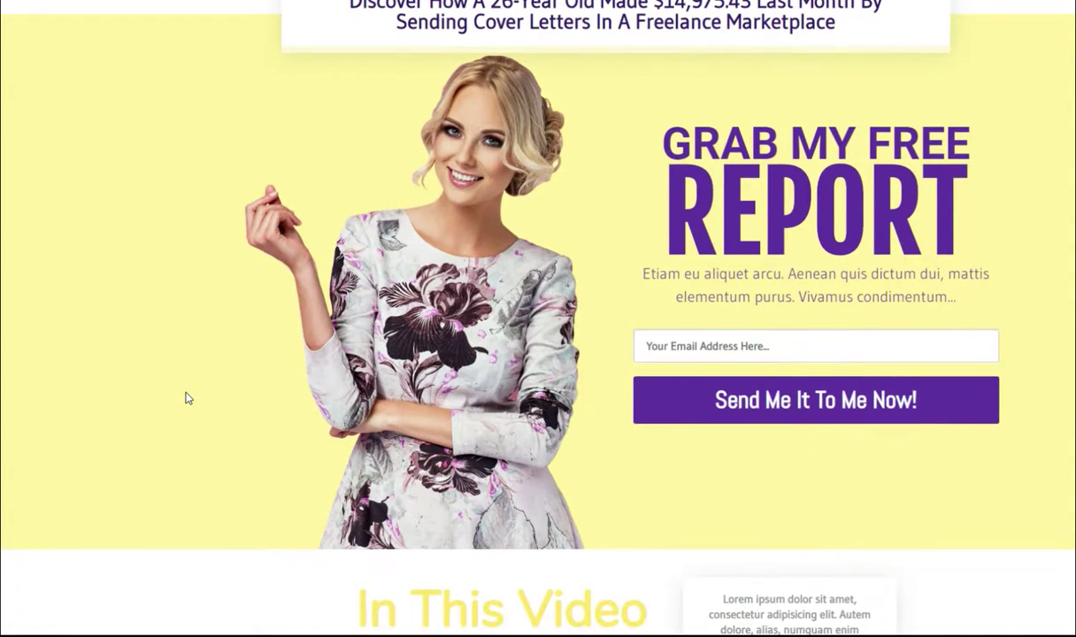
scroll(185, 398, "up", 1)
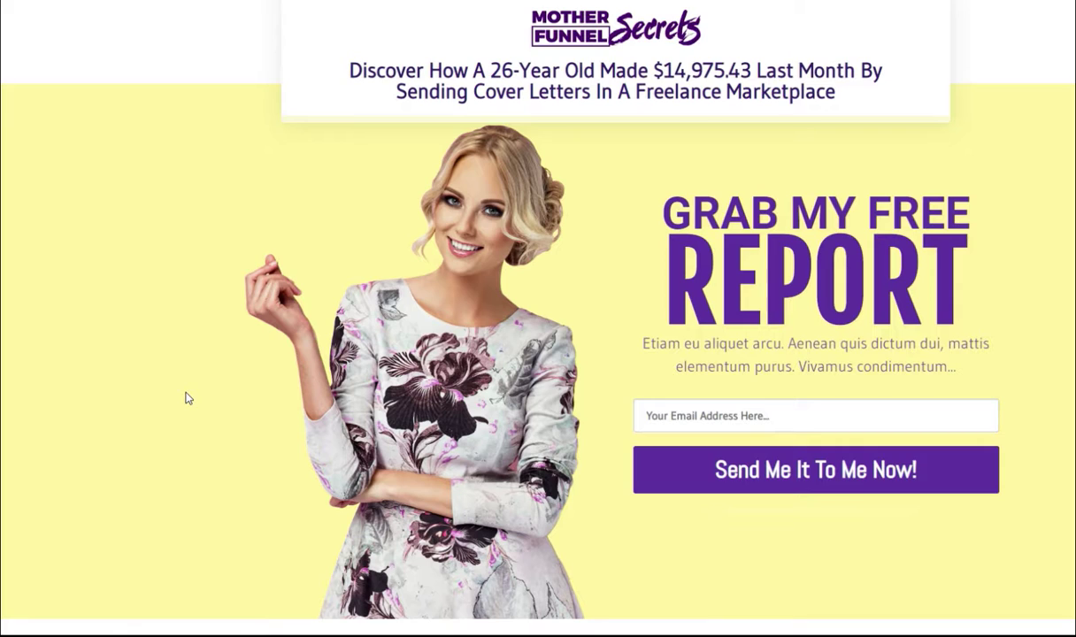
scroll(186, 398, "down", 1)
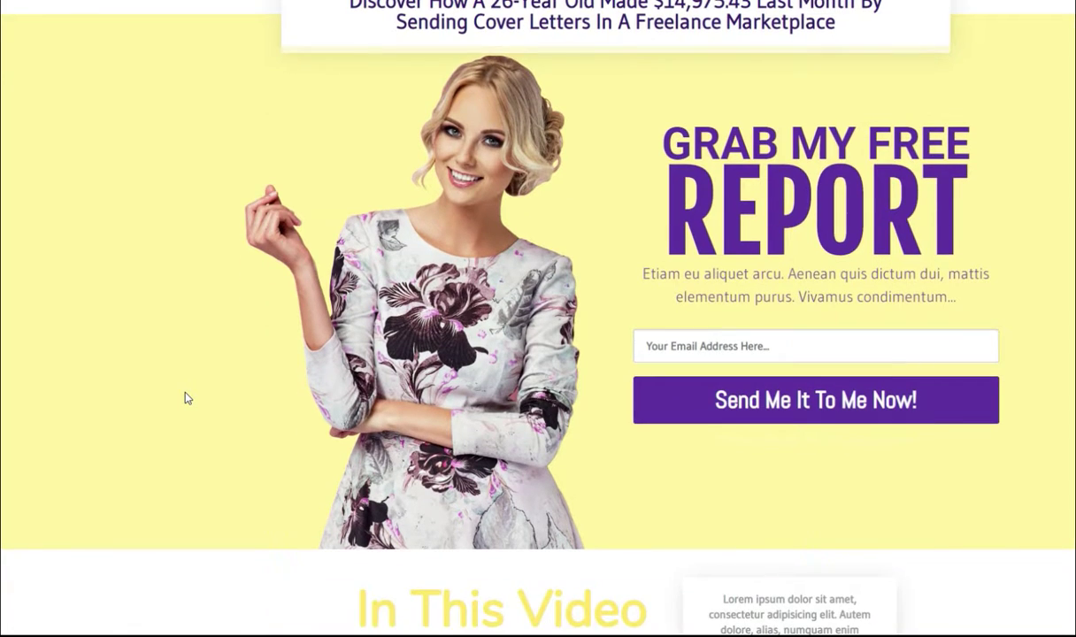
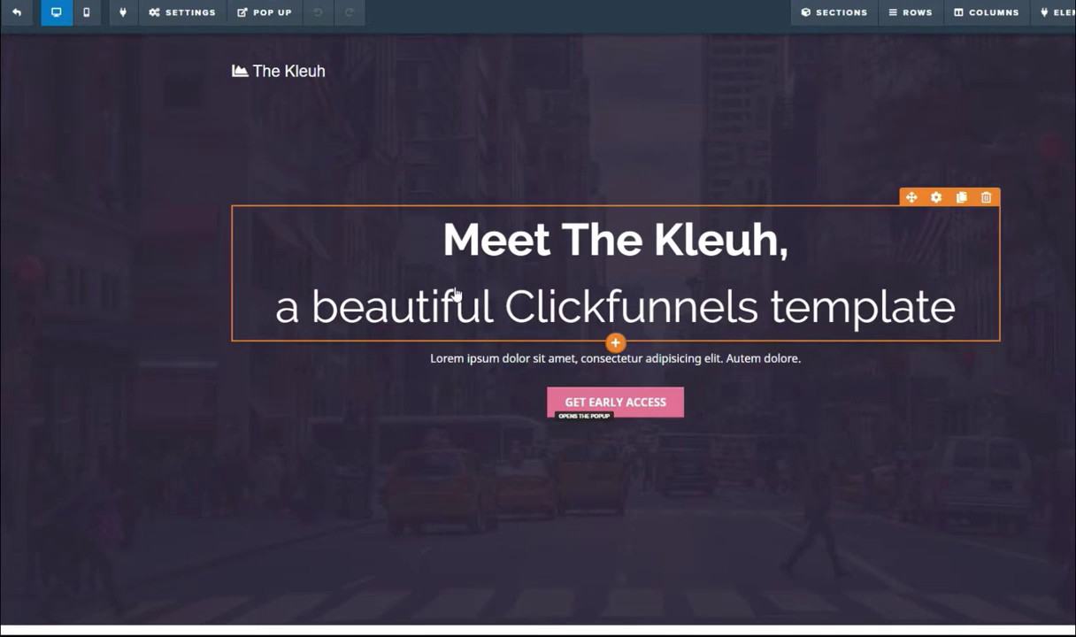
Step: Rename the page header from 'The Kleuh' to 'Moneymaker ltd'
left_click(349, 76)
left_click_drag(349, 71, 268, 72)
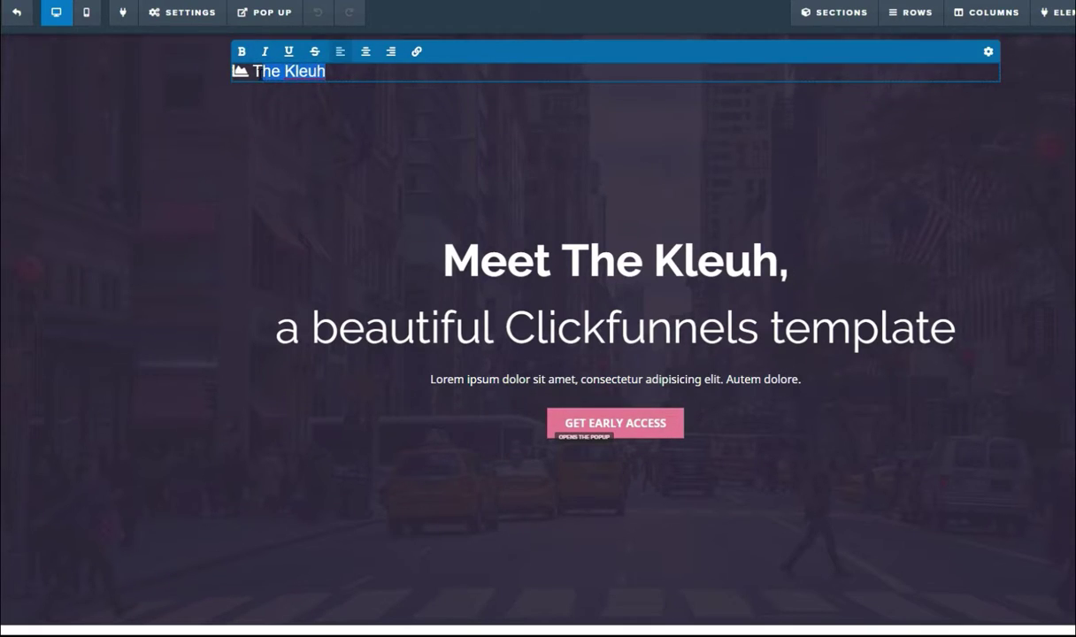
type("Moneymaker ltd")
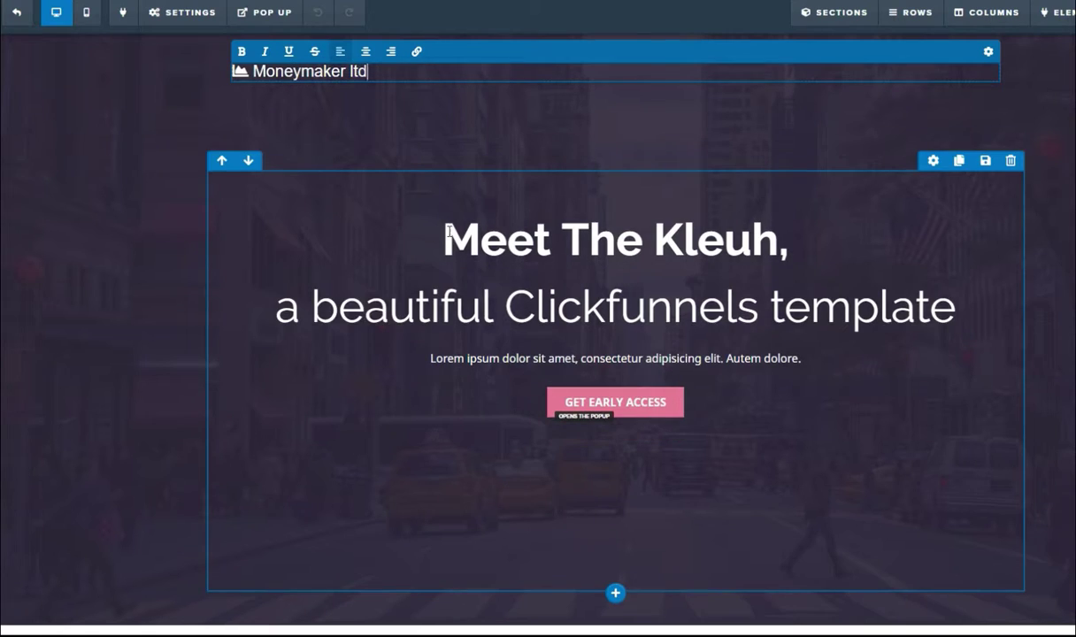
left_click(453, 235)
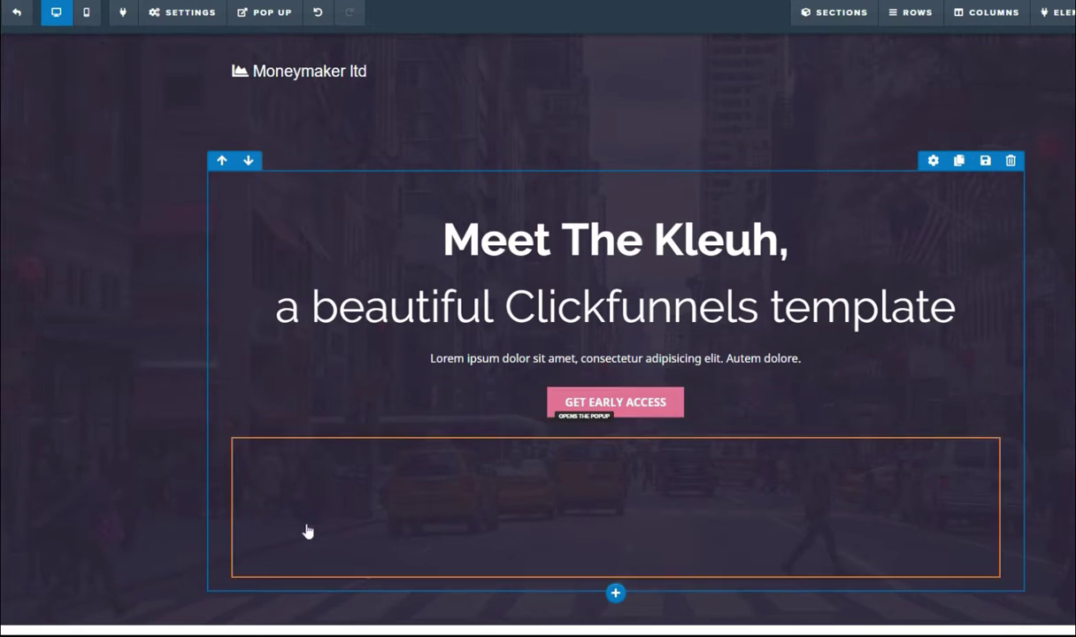
Step: Delete the feature columns, the Explore The Kleuh heading, and the Modules, Handouts and Resources rows
scroll(265, 544, "down", 1)
scroll(232, 538, "up", 1)
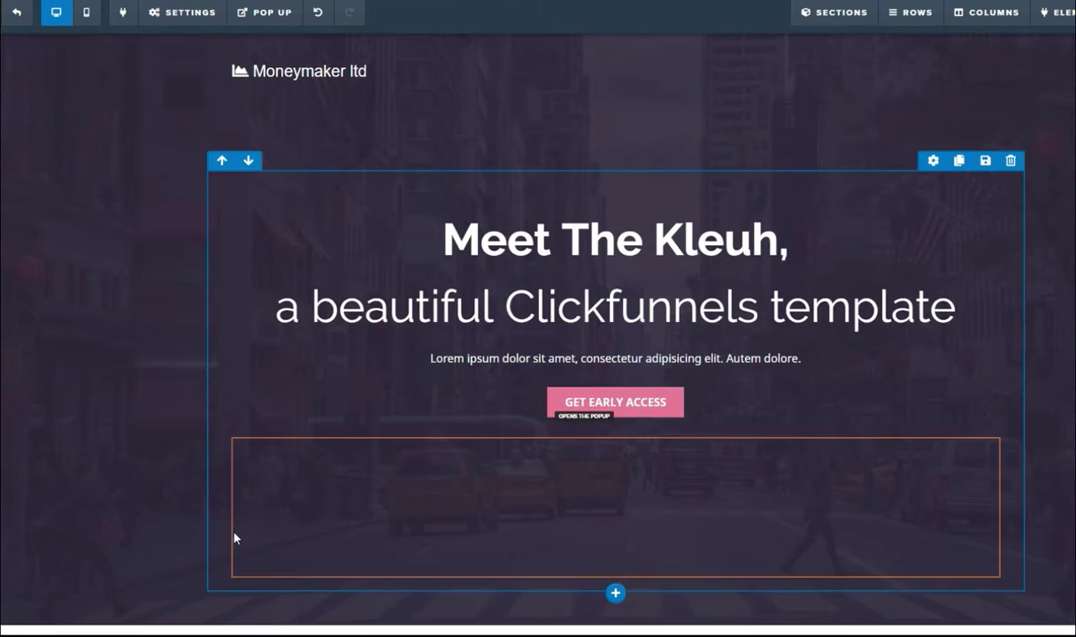
scroll(193, 513, "down", 20)
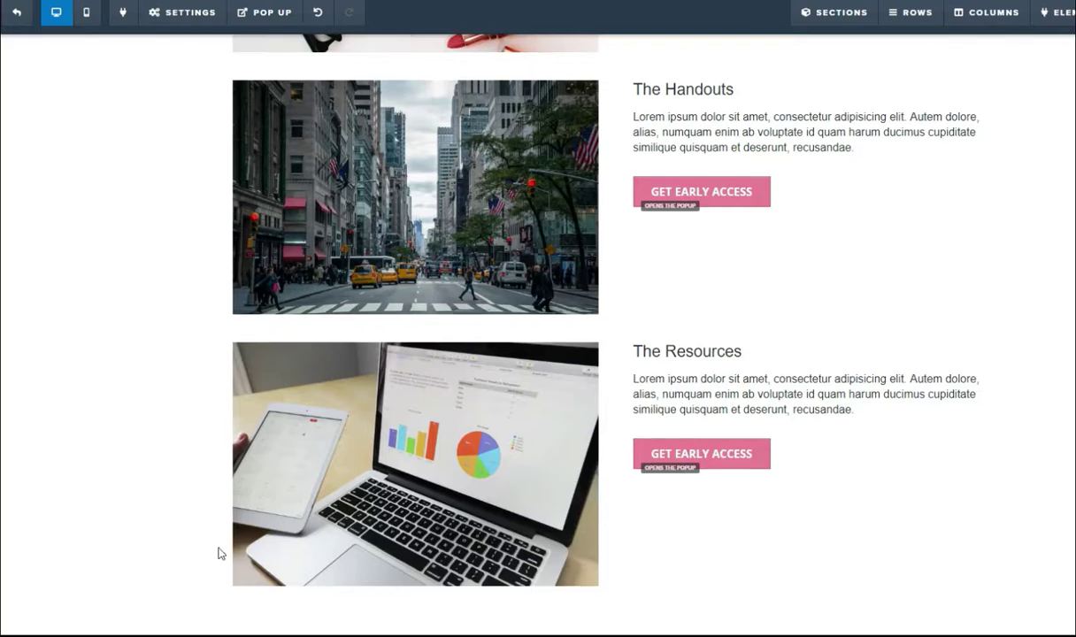
scroll(168, 541, "down", 10)
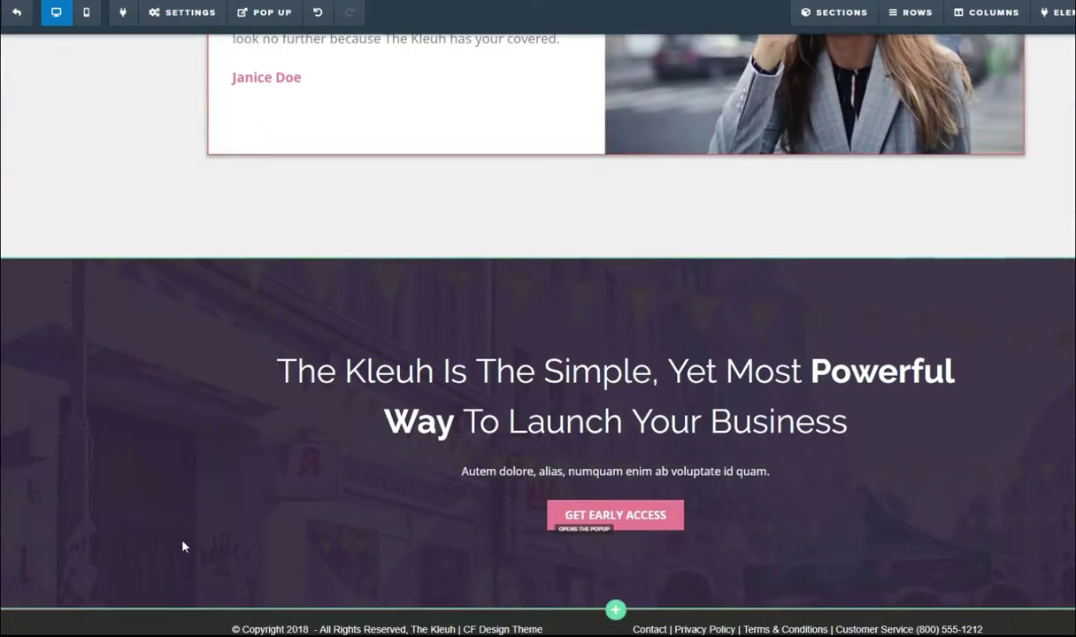
scroll(192, 531, "up", 20)
scroll(198, 507, "up", 15)
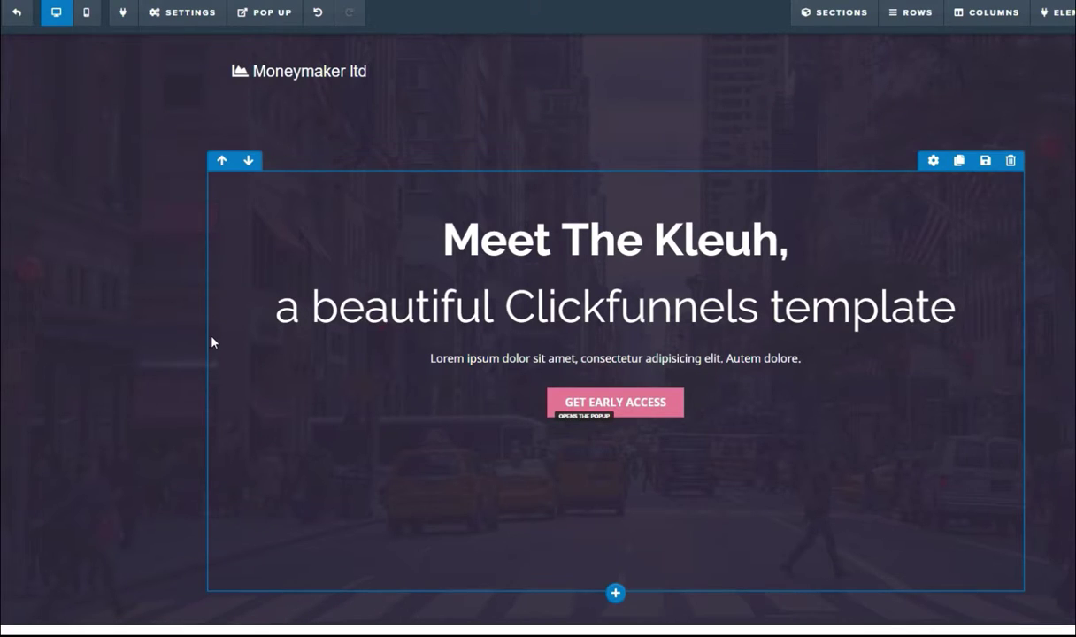
scroll(531, 425, "down", 3)
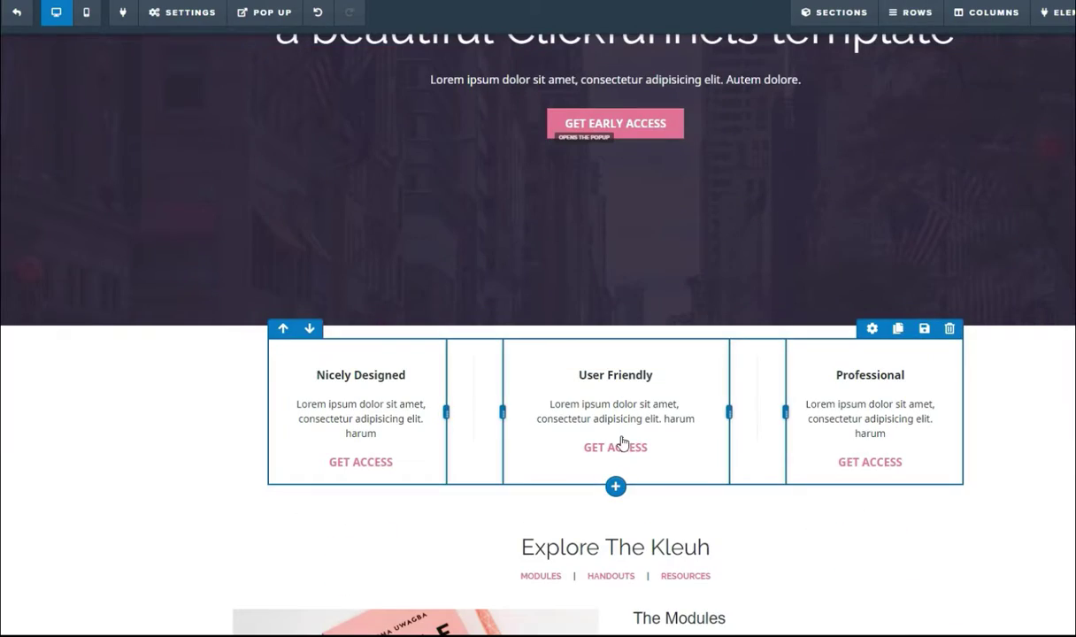
left_click(950, 329)
left_click(695, 57)
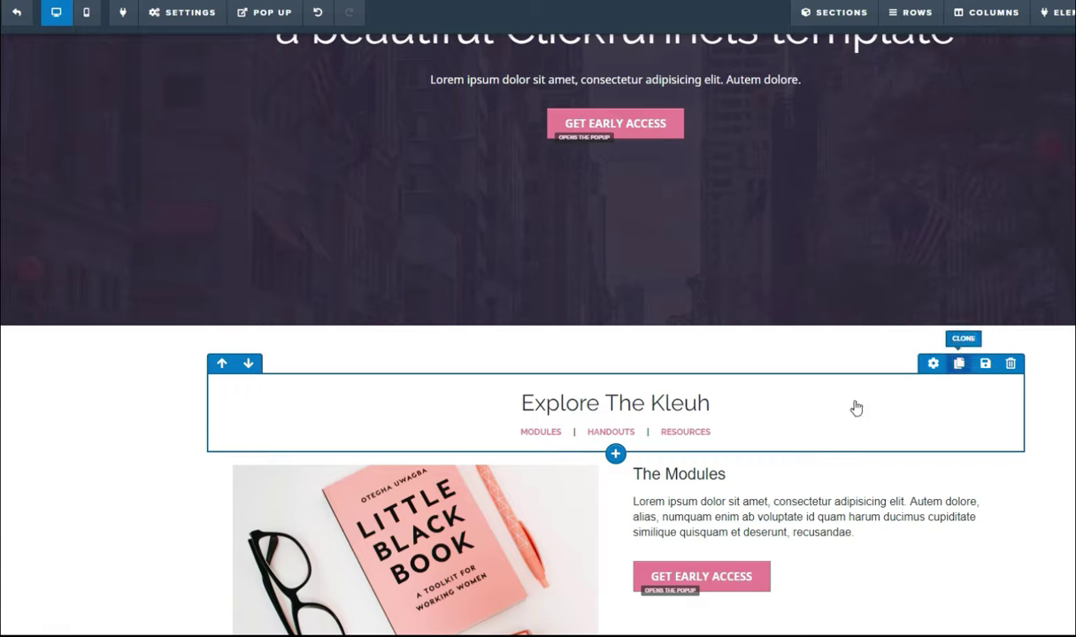
left_click(1010, 364)
left_click(696, 57)
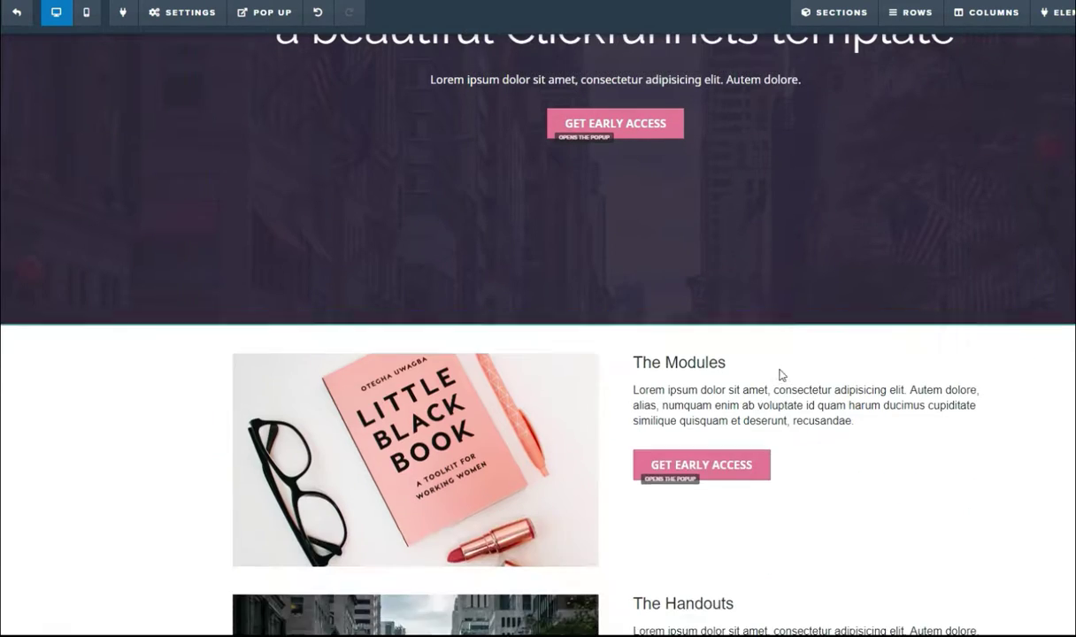
scroll(885, 354, "down", 2)
left_click(1011, 189)
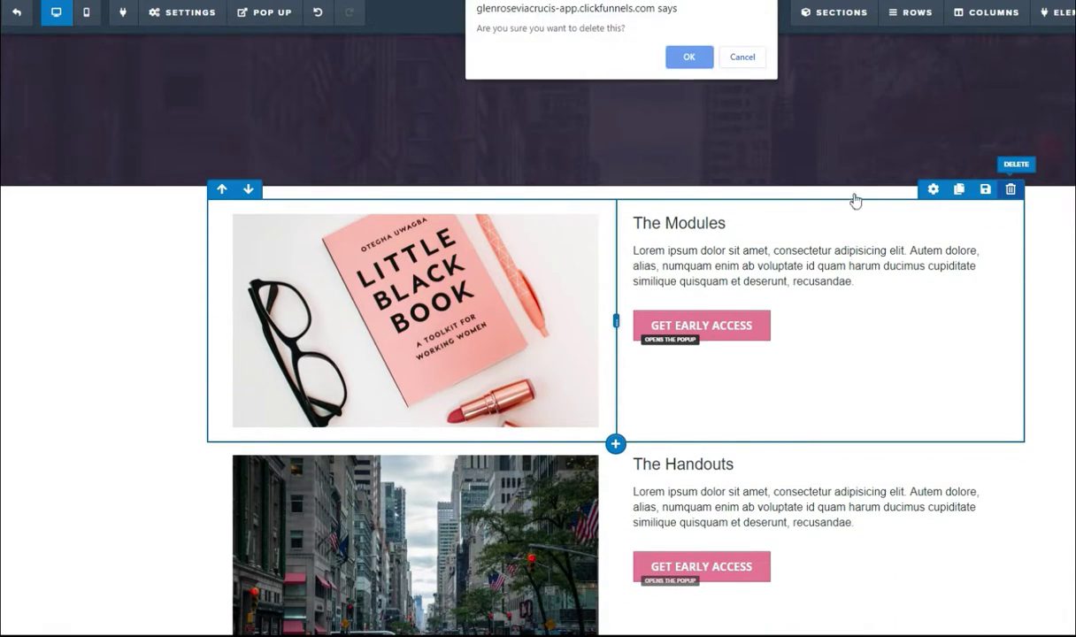
left_click(676, 57)
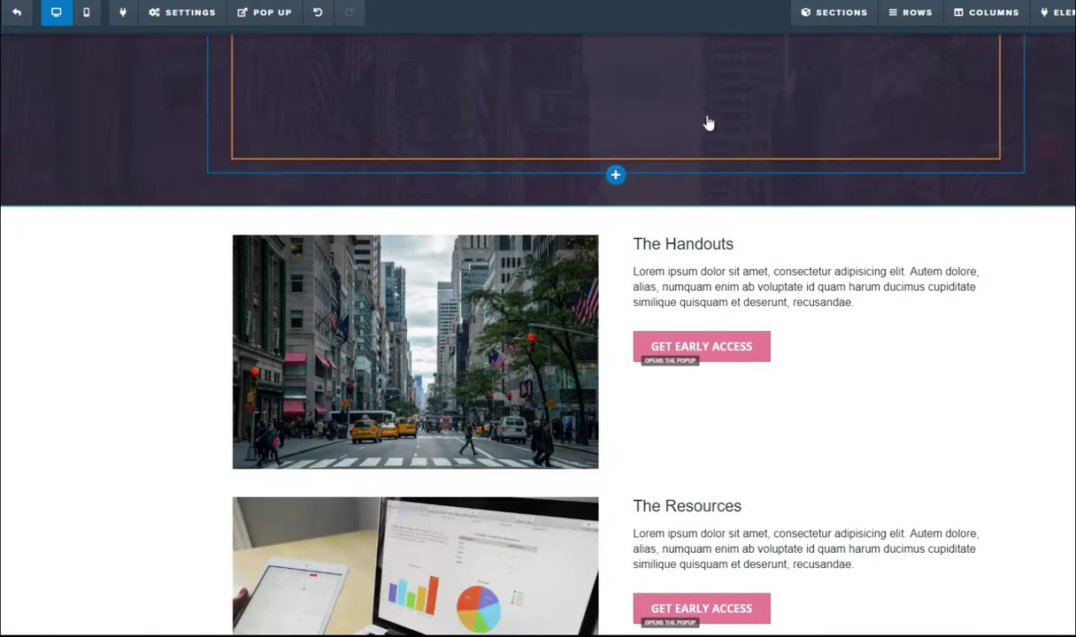
left_click(1010, 191)
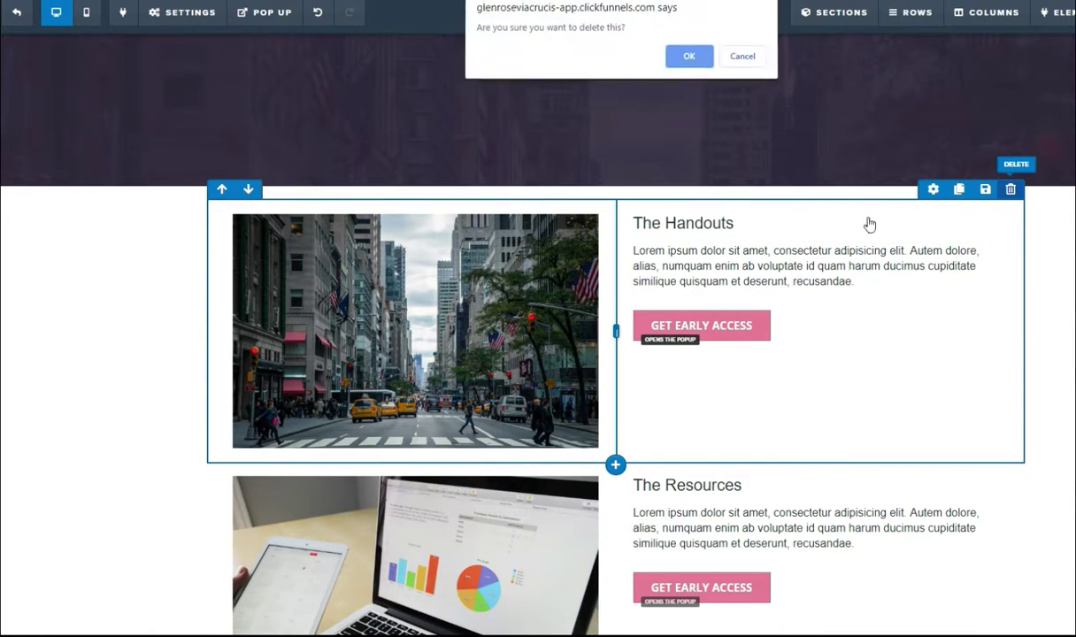
left_click(686, 55)
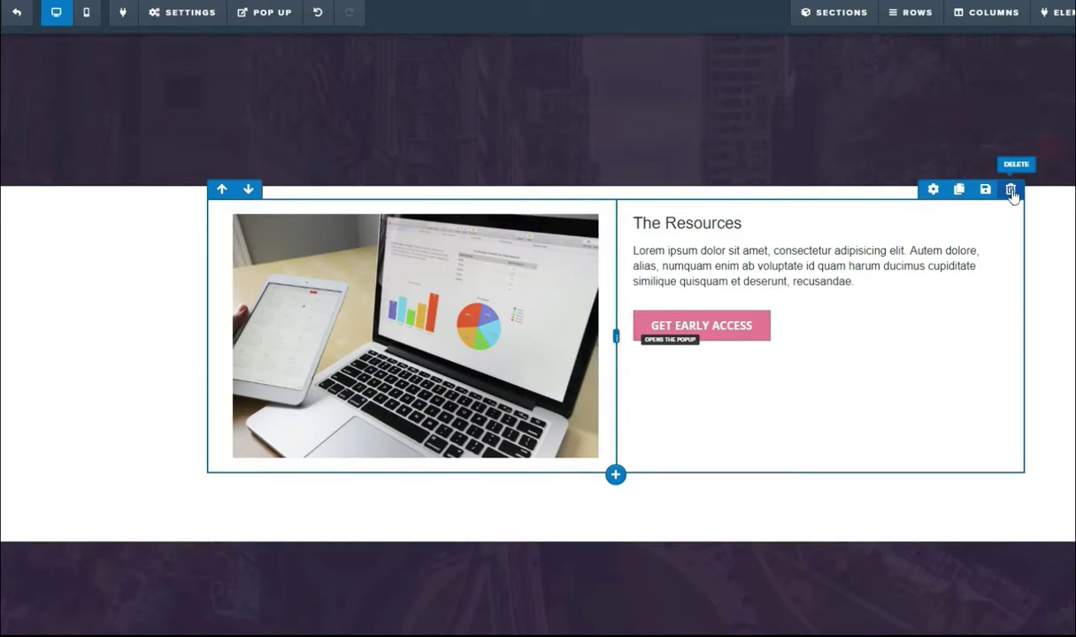
left_click(1010, 190)
left_click(690, 58)
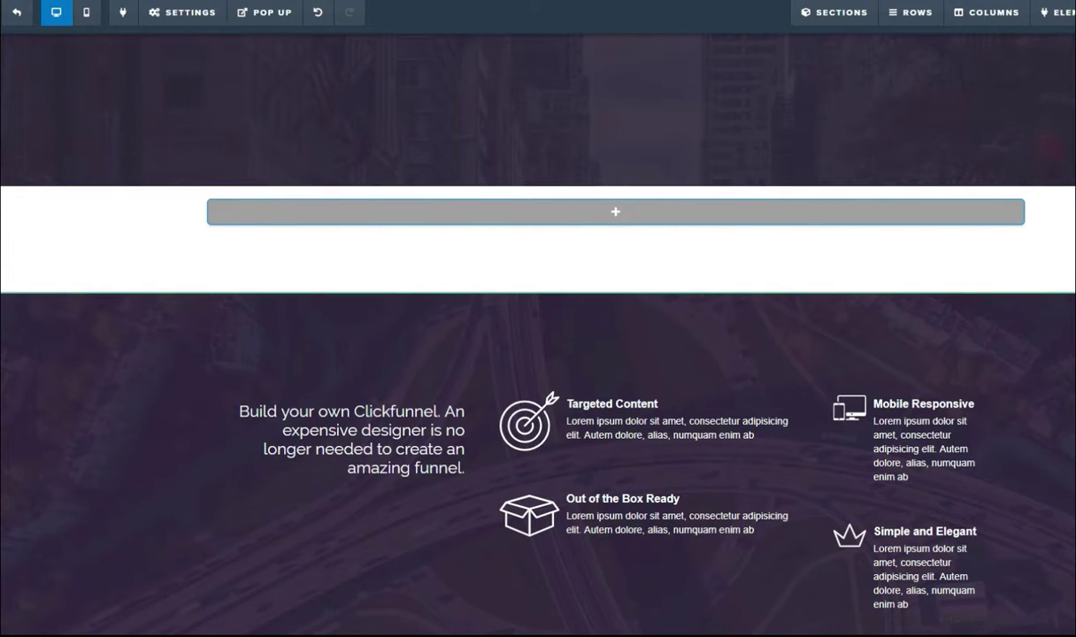
Step: Delete the dark features section, the customer testimonials and the closing 'Kleuh Is The Simple' section
scroll(538, 319, "down", 6)
scroll(538, 318, "up", 5)
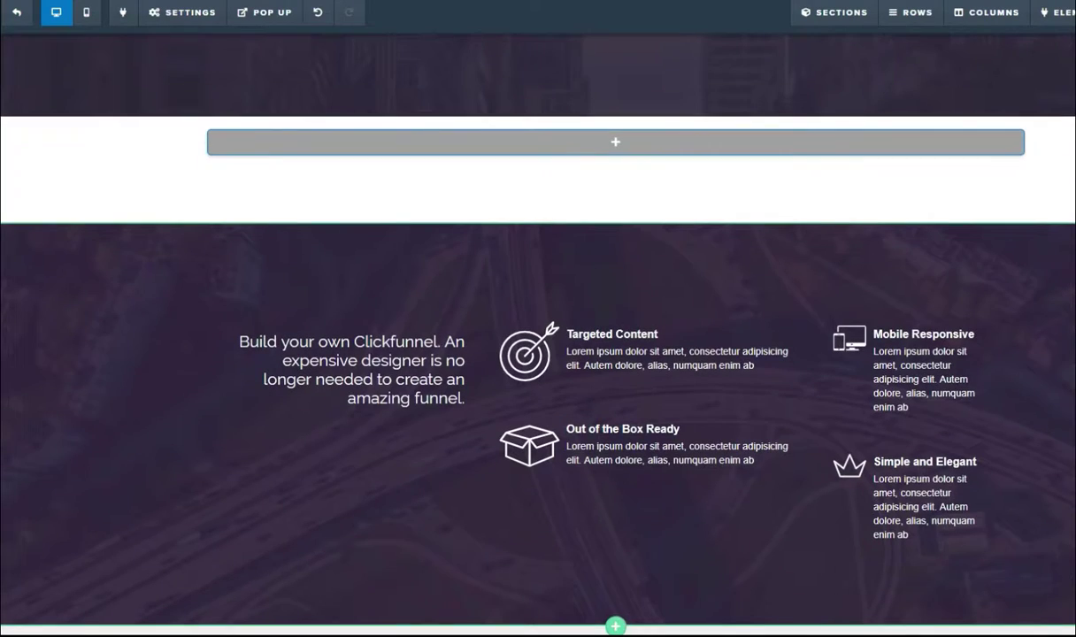
left_click(905, 190)
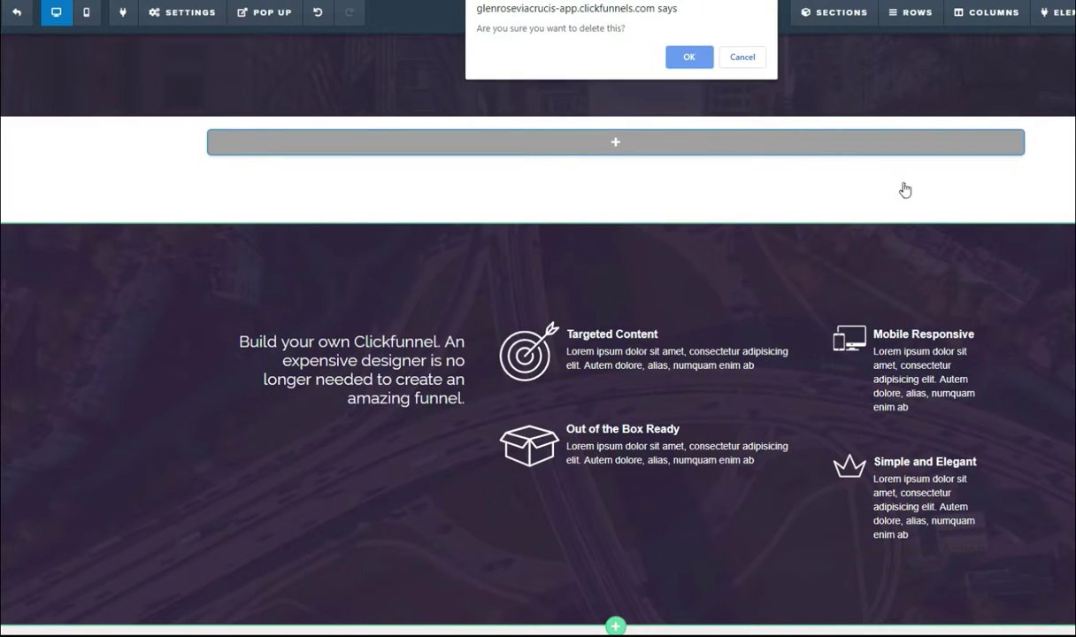
left_click(688, 58)
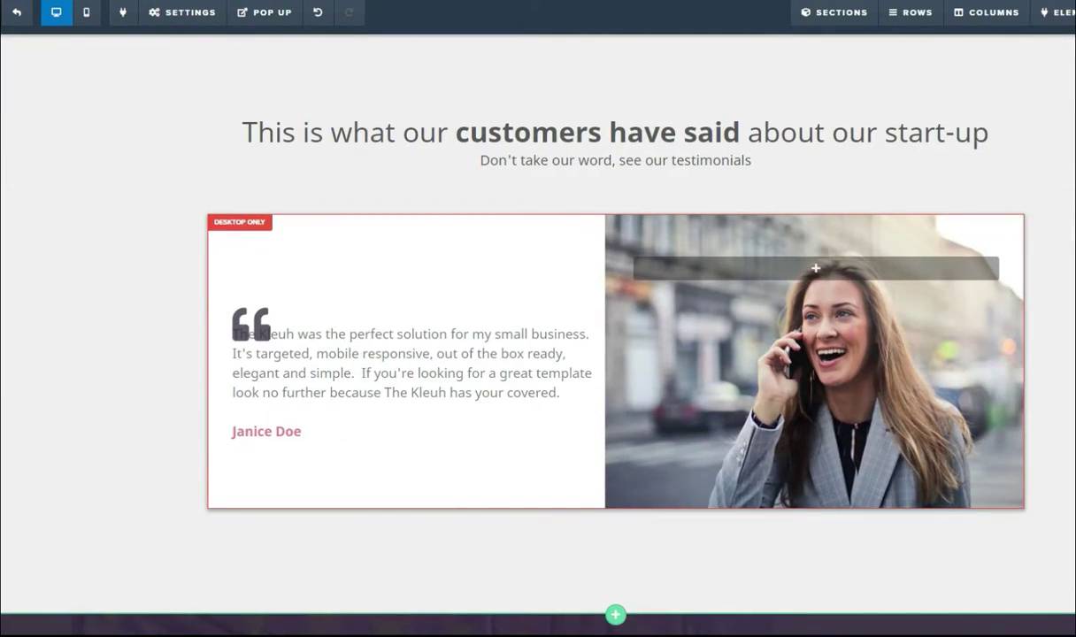
scroll(538, 318, "up", 2)
left_click(952, 194)
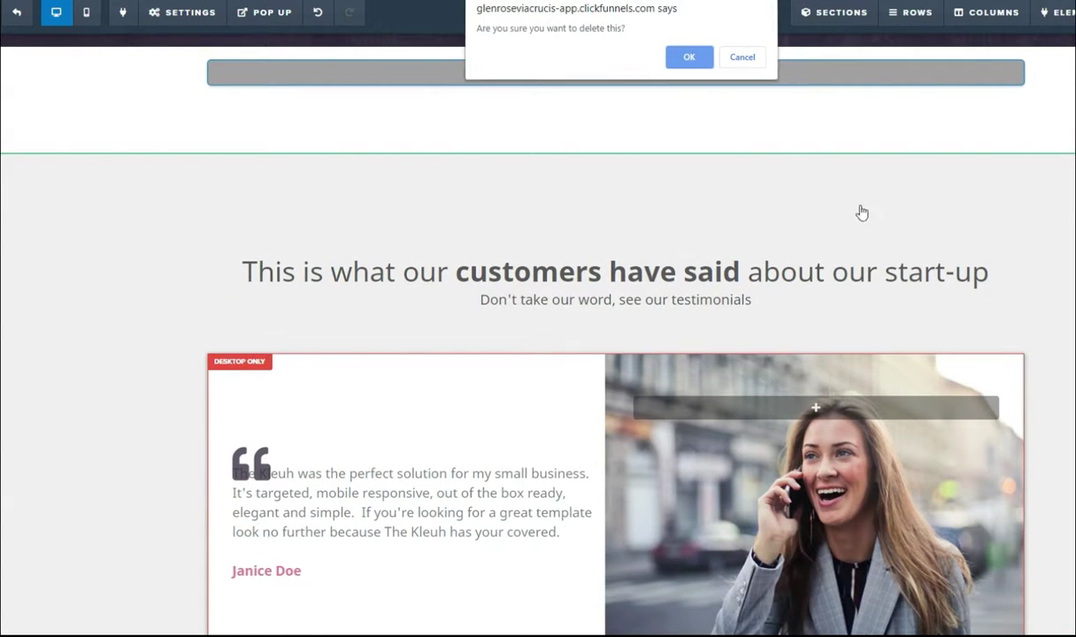
left_click(690, 58)
scroll(833, 330, "down", 1)
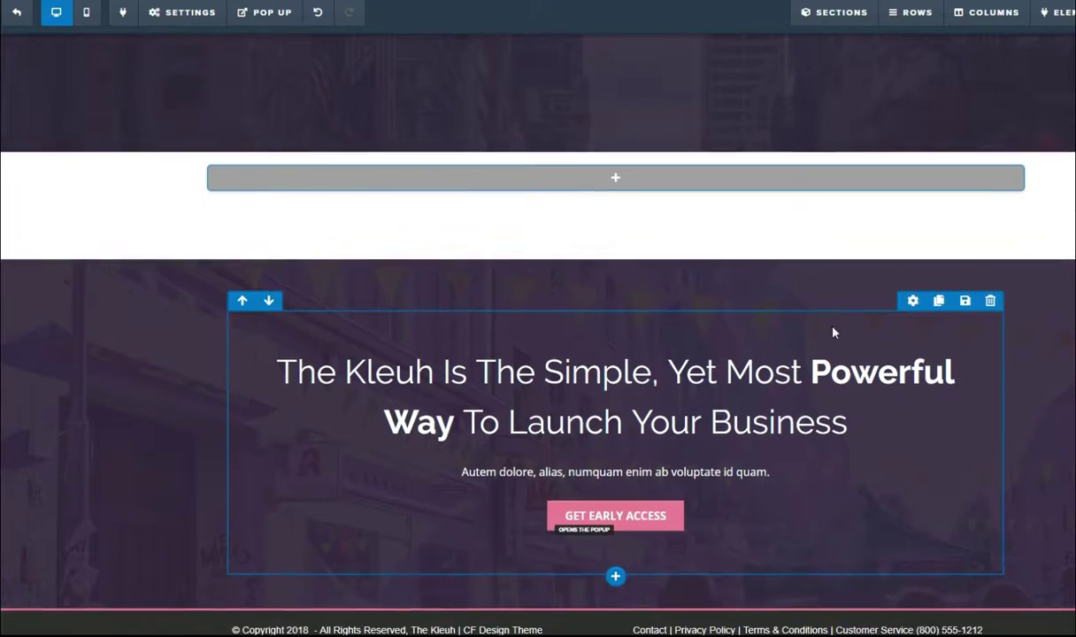
scroll(1070, 410, "up", 5)
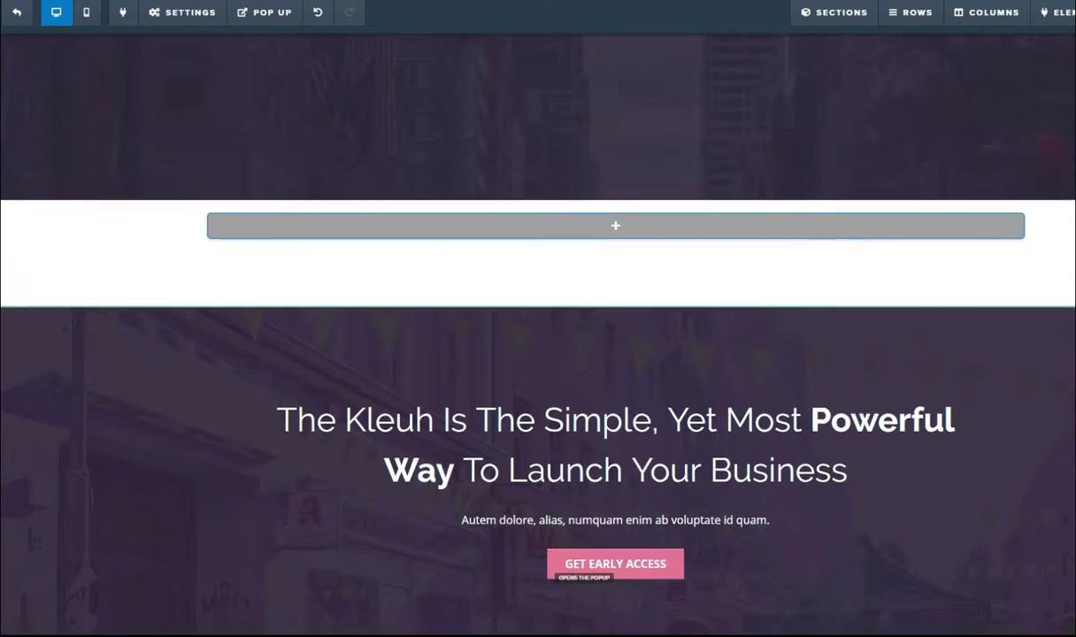
scroll(1070, 410, "down", 5)
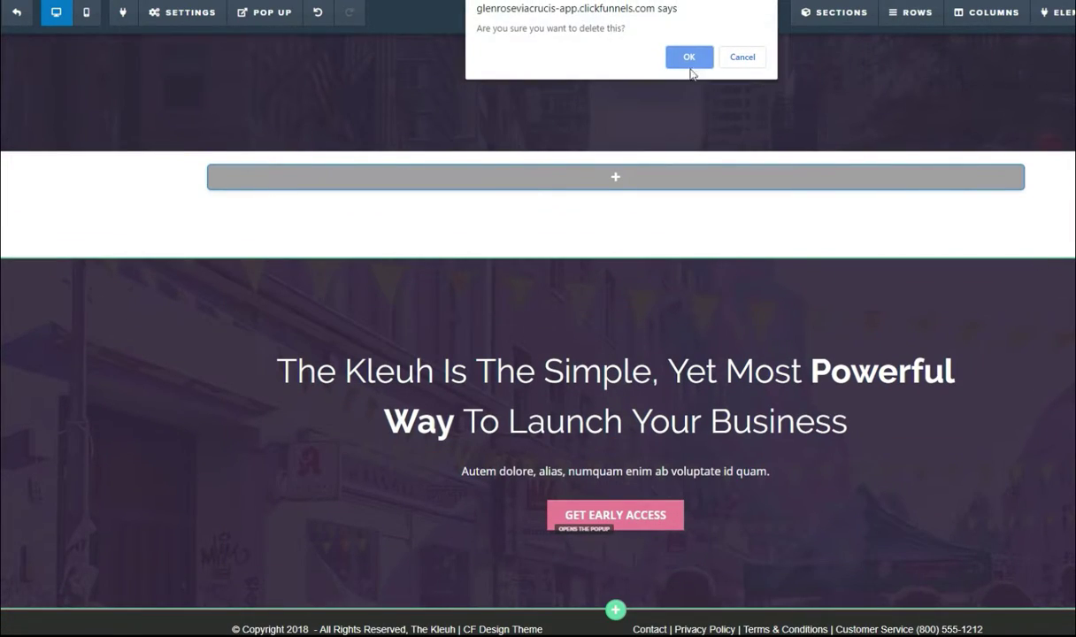
left_click(691, 57)
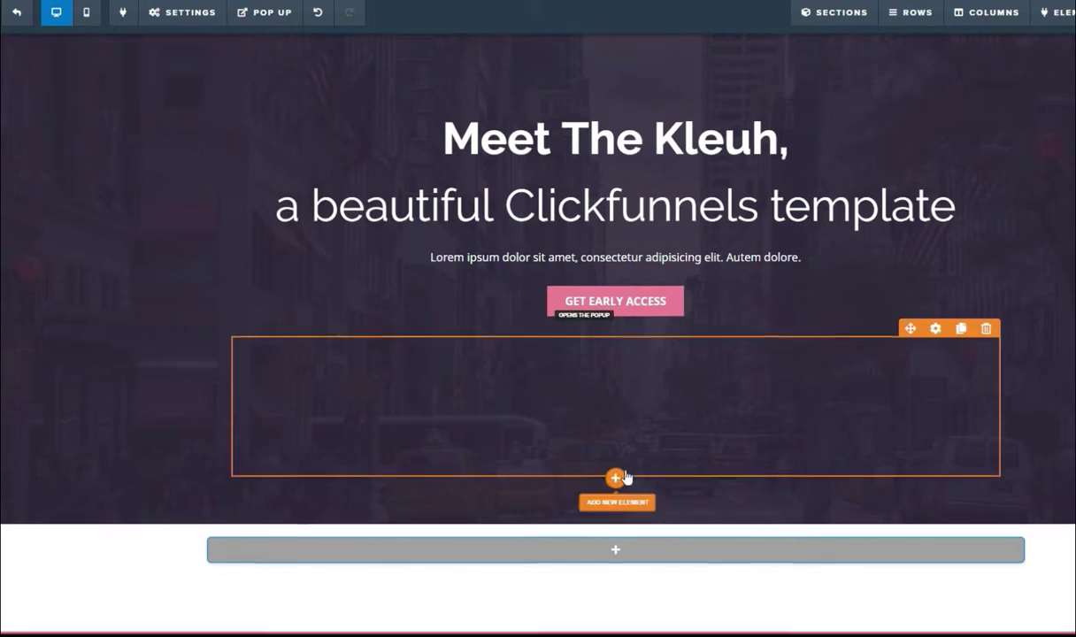
scroll(627, 477, "up", 2)
left_click(546, 233)
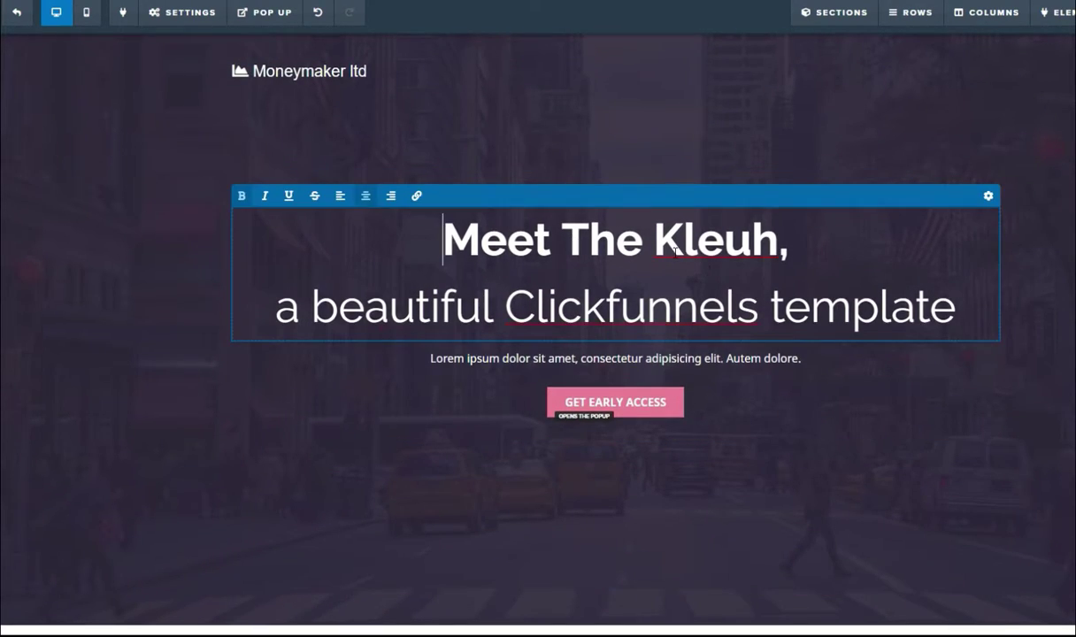
left_click_drag(935, 317, 458, 228)
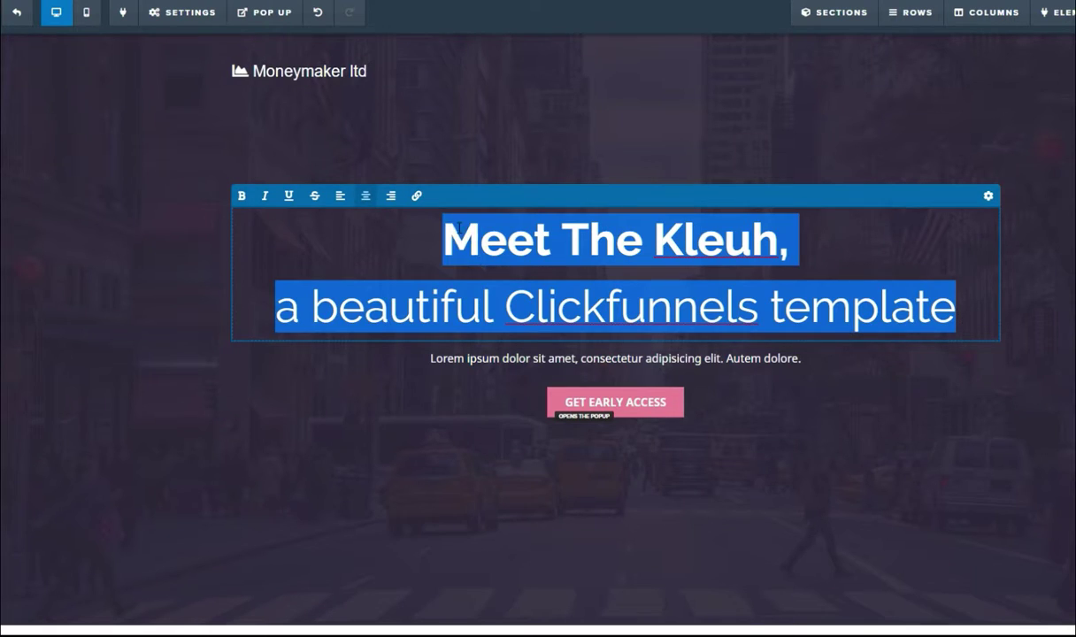
left_click(373, 255)
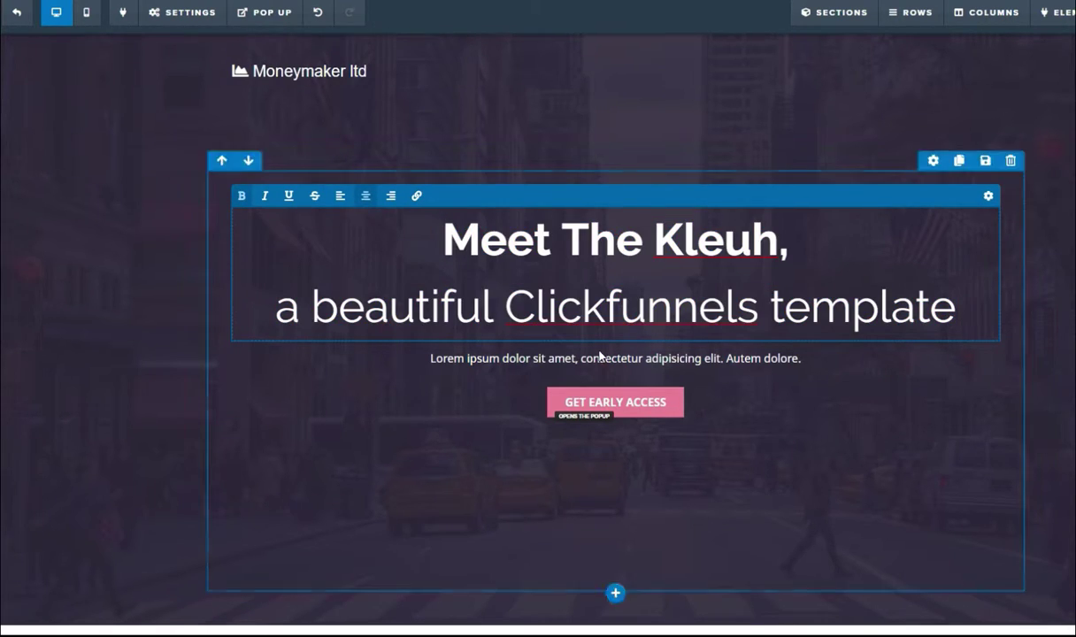
mouse_move(414, 635)
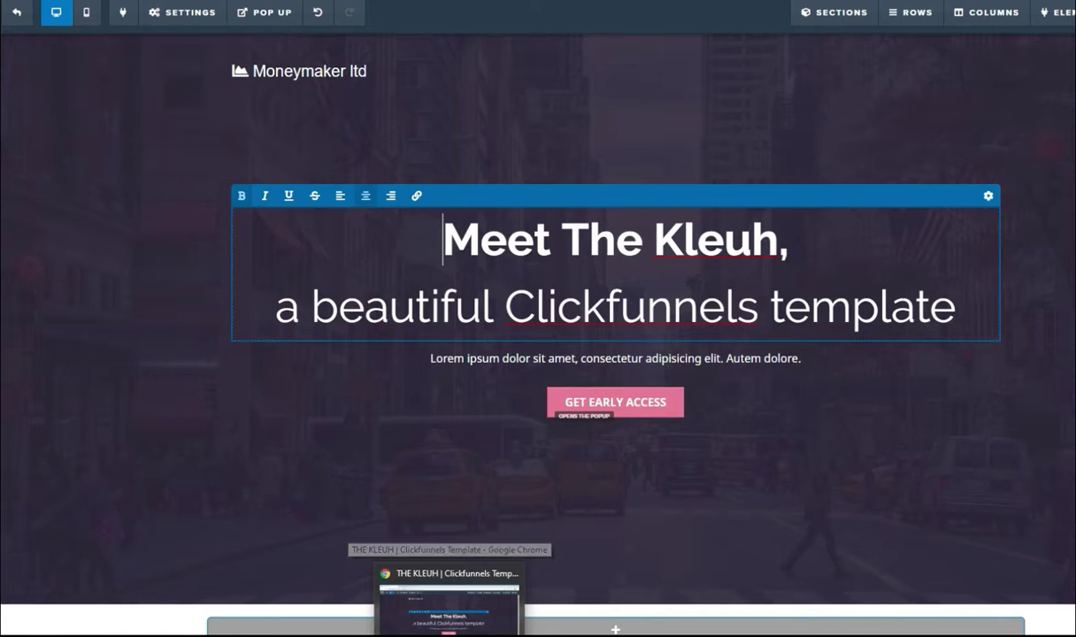
Step: Copy the generated HopLink from the HopLink Generator and move to the product's sales page
left_click(482, 610)
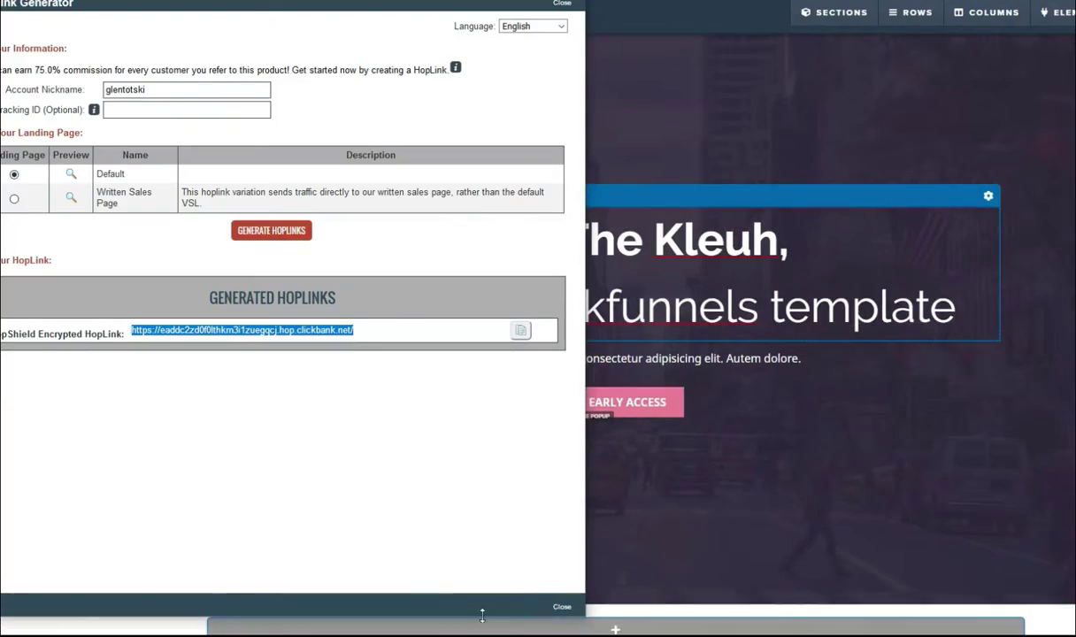
right_click(307, 330)
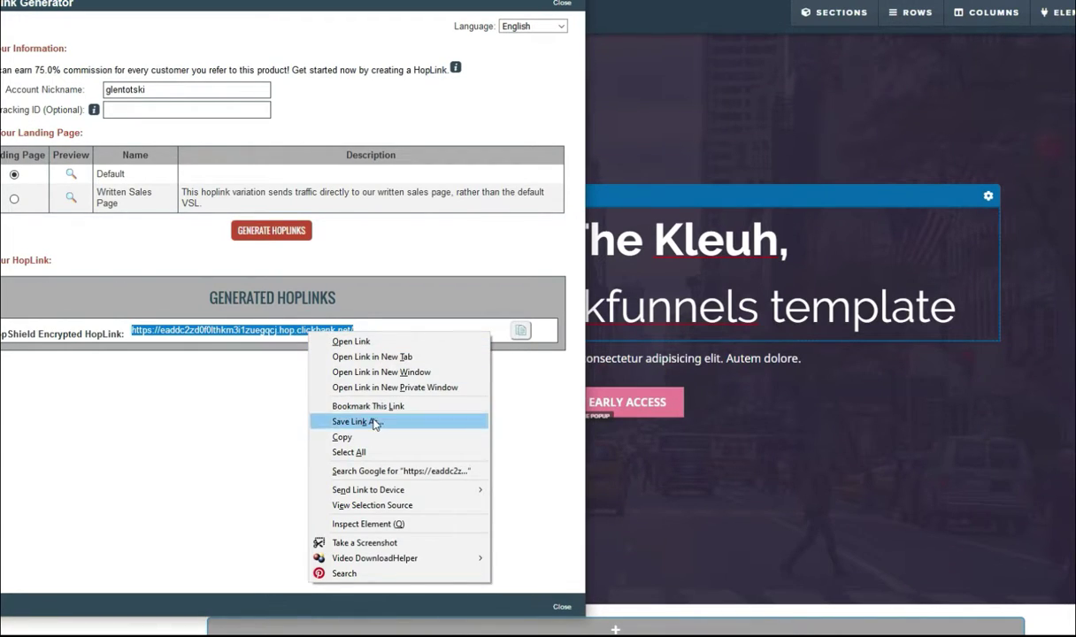
left_click(341, 437)
key("Escape")
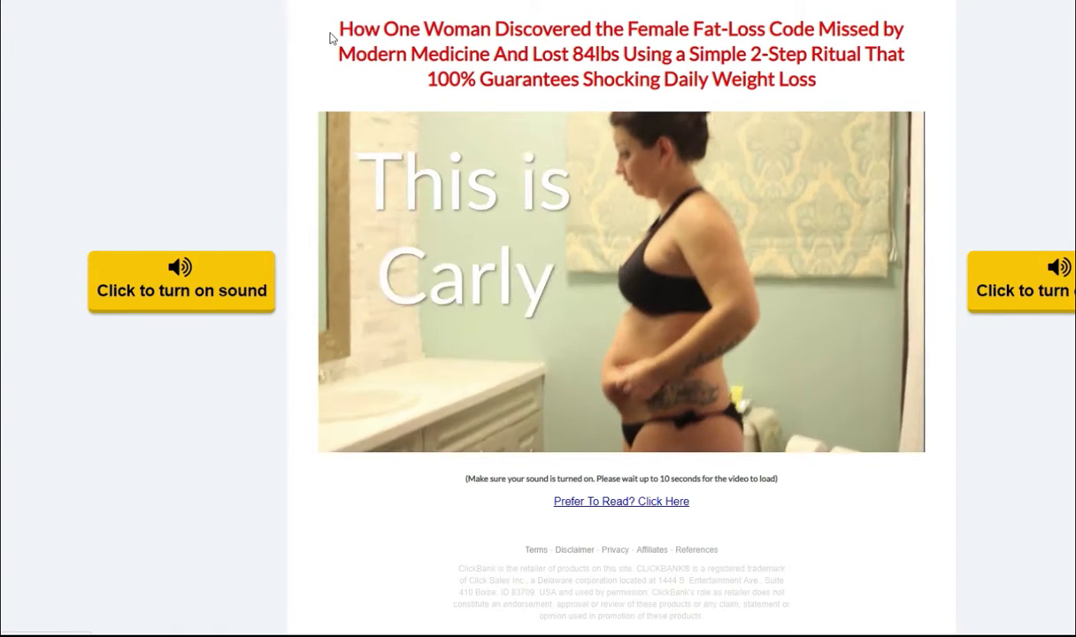
Step: Copy the sales headline from '84lbs' through 'Daily Weight Loss'
left_click_drag(339, 29, 540, 49)
left_click(538, 46)
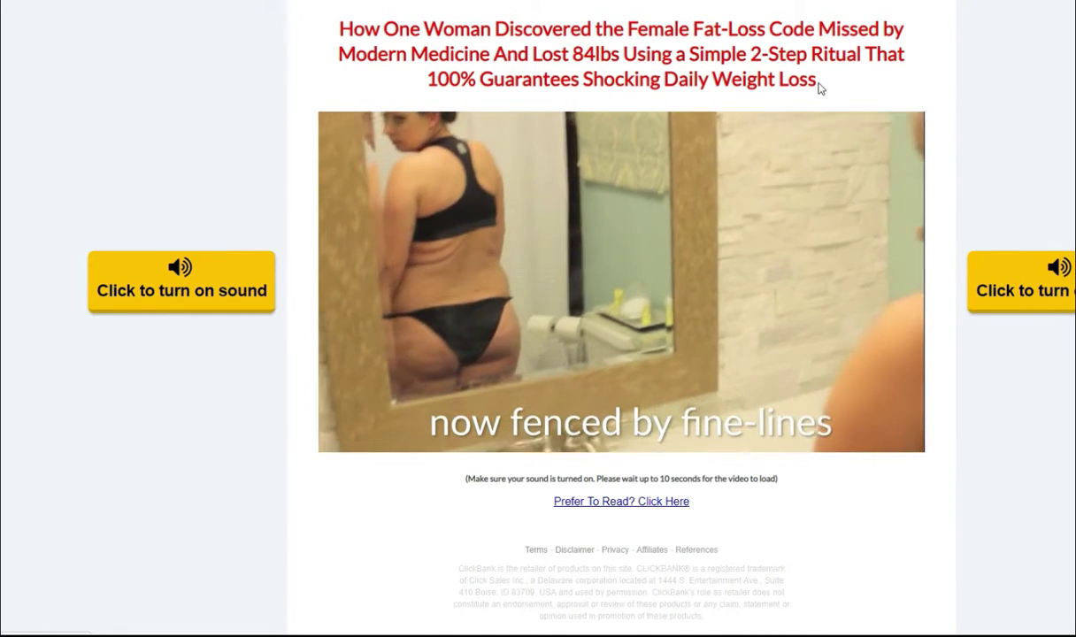
left_click_drag(817, 85, 614, 53)
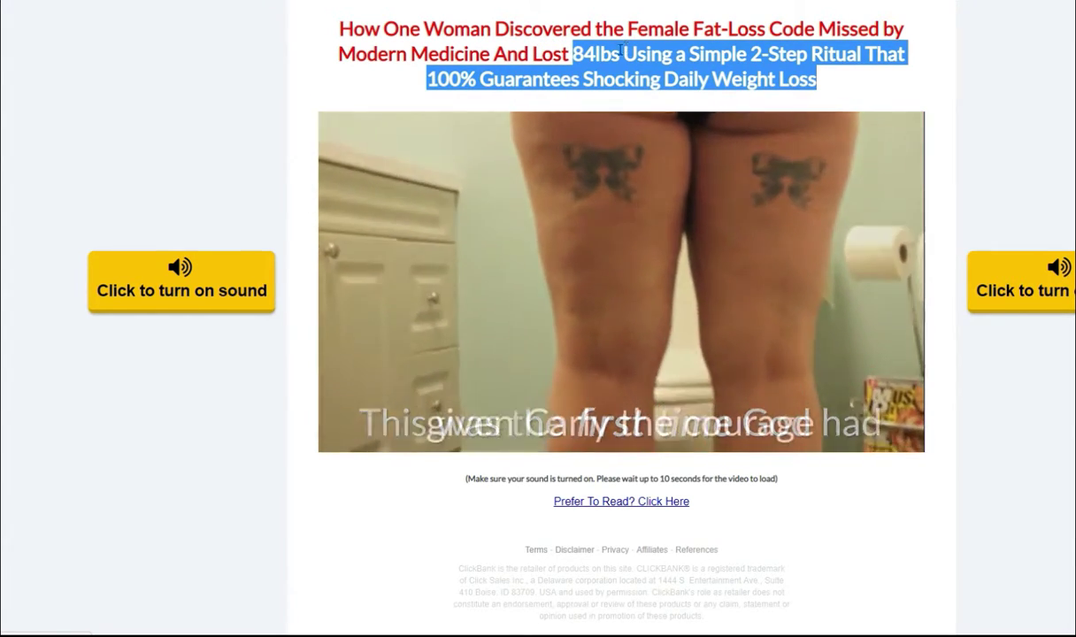
right_click(630, 60)
left_click(672, 71)
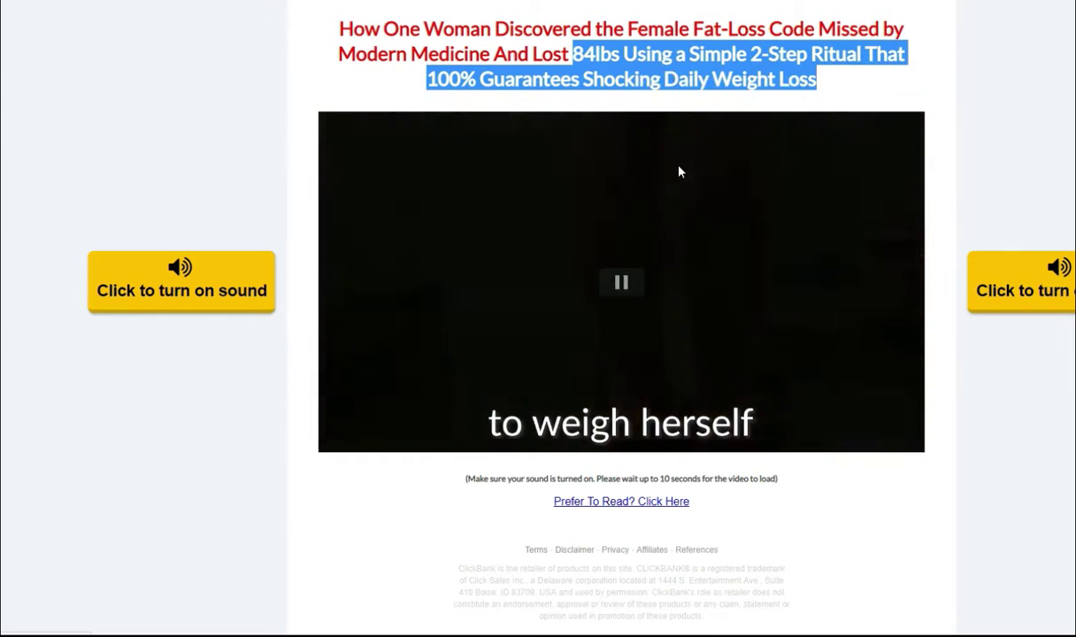
Step: Switch windows back to the ClickFunnels optin page editor
key("alt+Tab")
key("alt+Tab")
key("Tab")
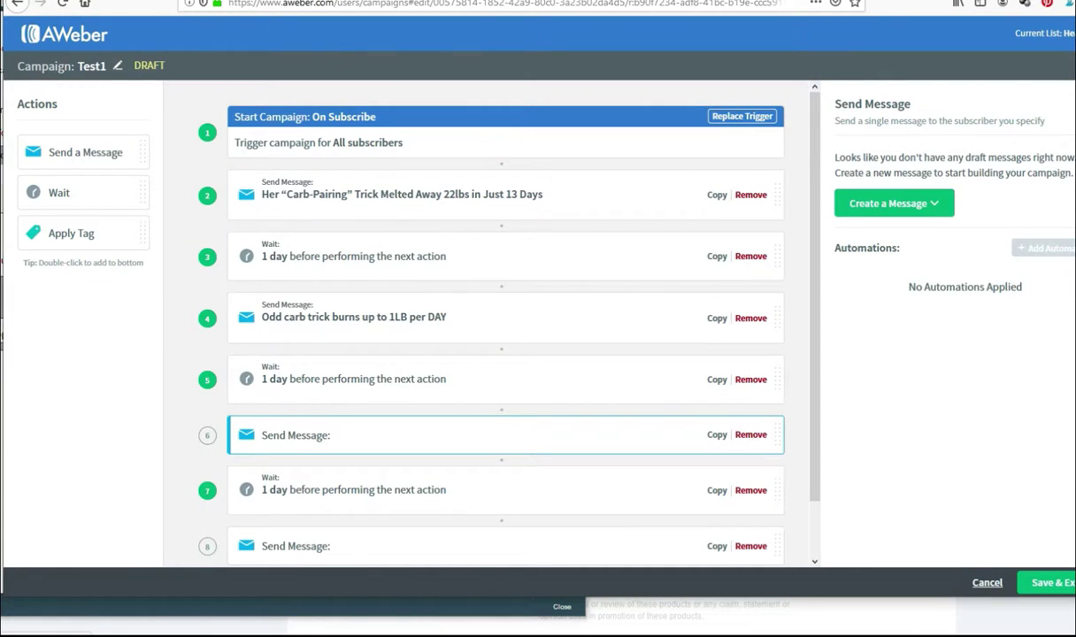
left_click(485, 588)
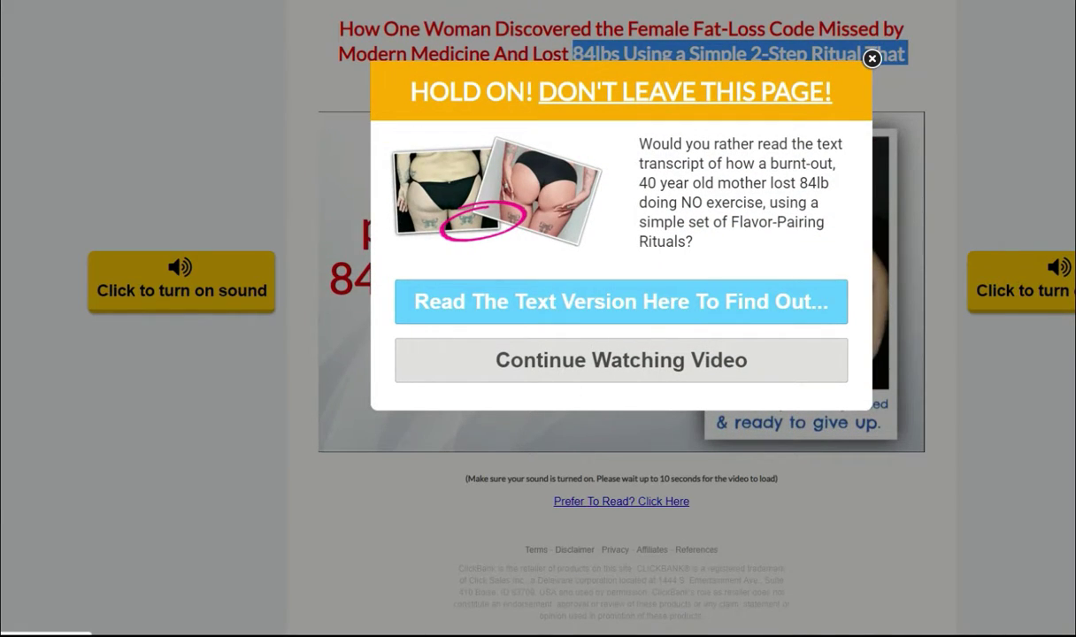
left_click(380, 575)
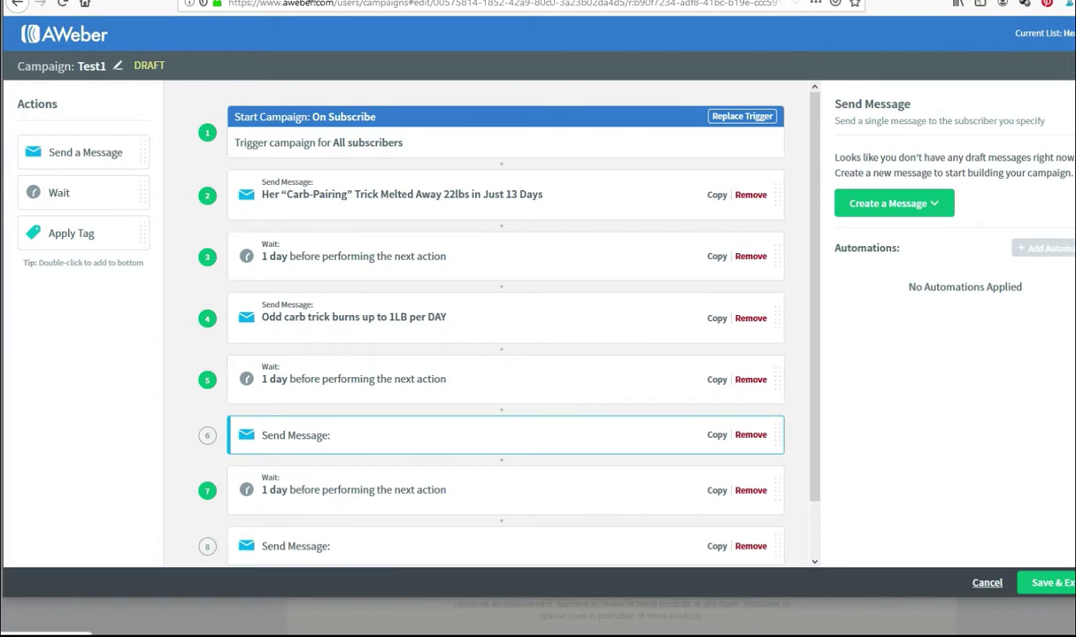
left_click(428, 575)
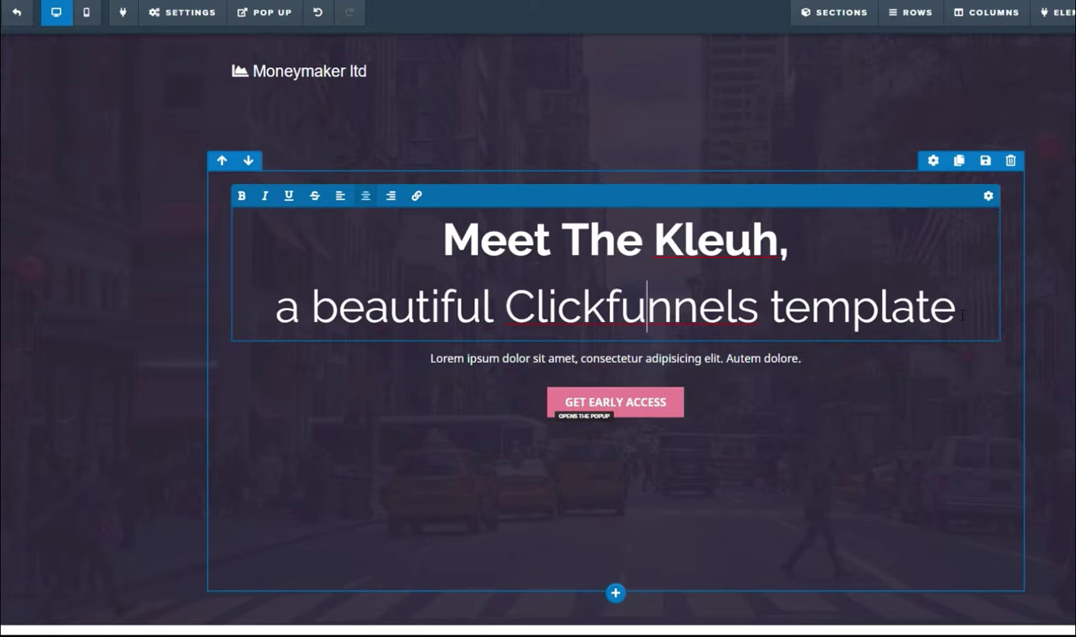
Step: Replace the Kleuh headline with the pasted sales headline, prefixed with 'Learn How a Woman Lost'
left_click_drag(961, 316, 436, 245)
key("ctrl+v")
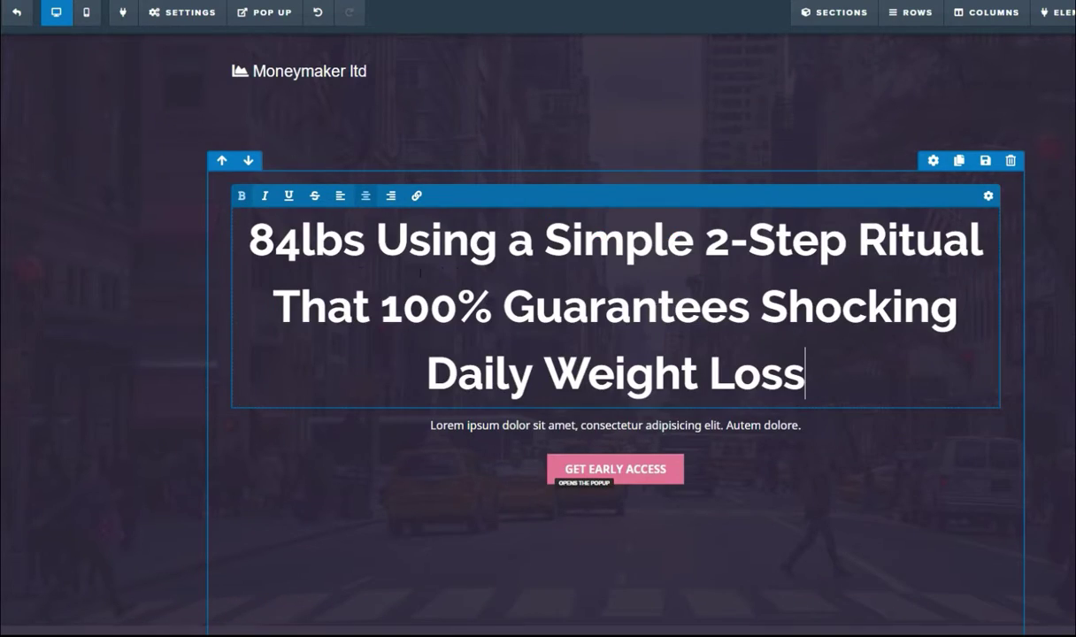
left_click(251, 241)
type("Learn ")
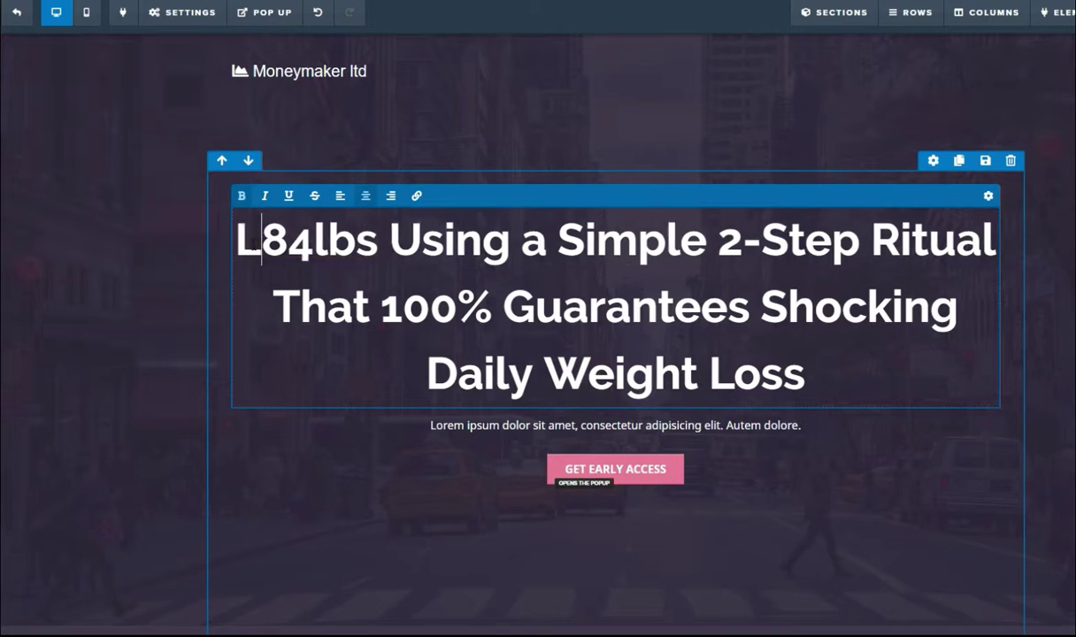
type("h")
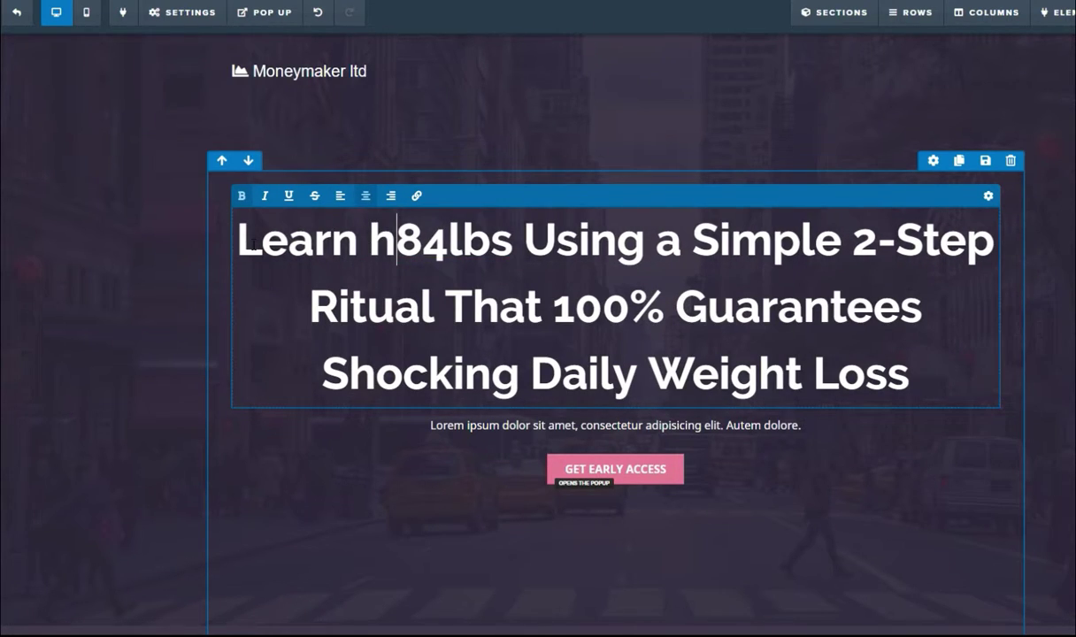
key("BackSpace")
type("How")
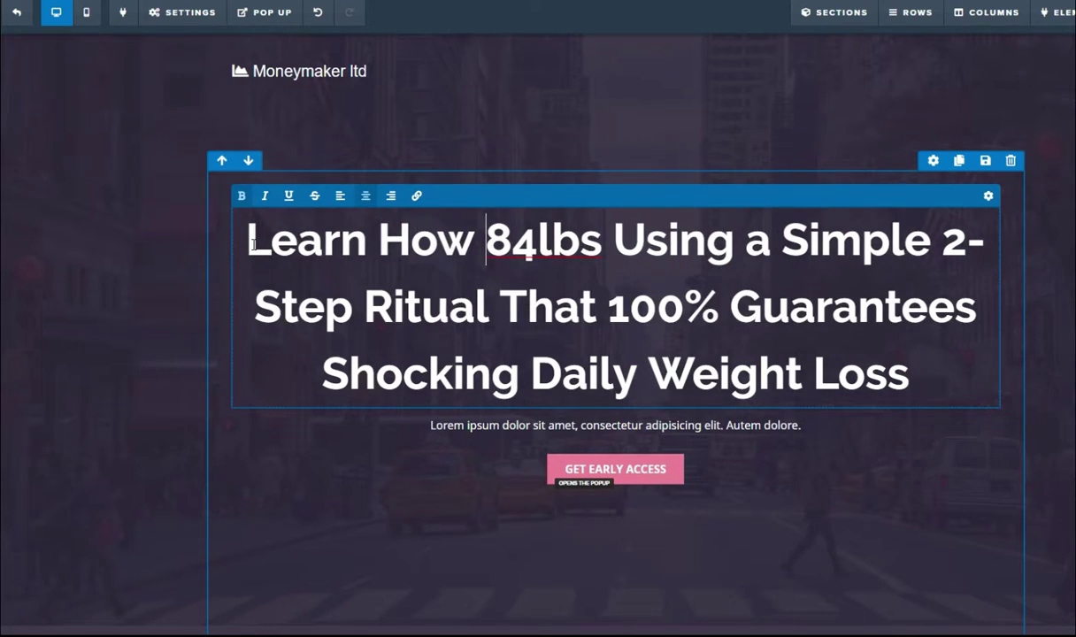
type(" a Wo")
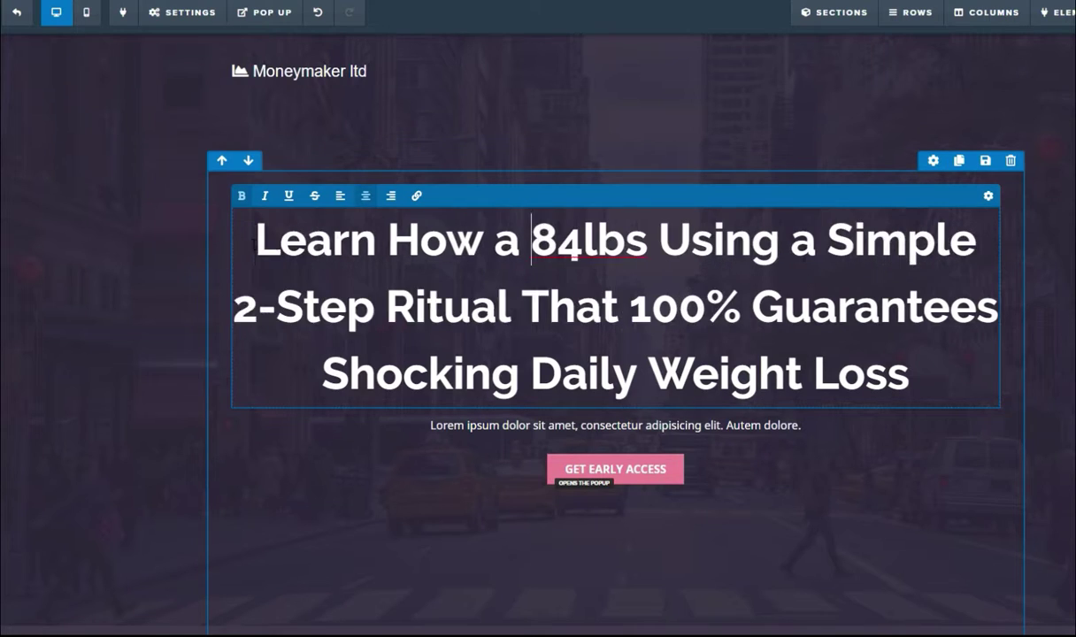
type("m")
key("BackSpace")
type("oman")
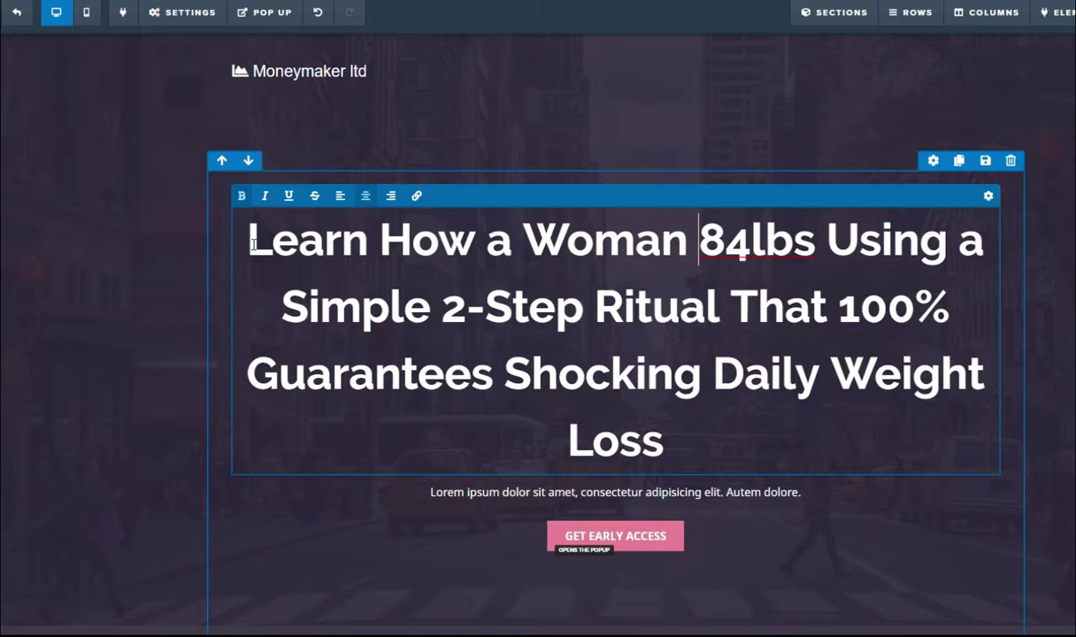
type(" Lost")
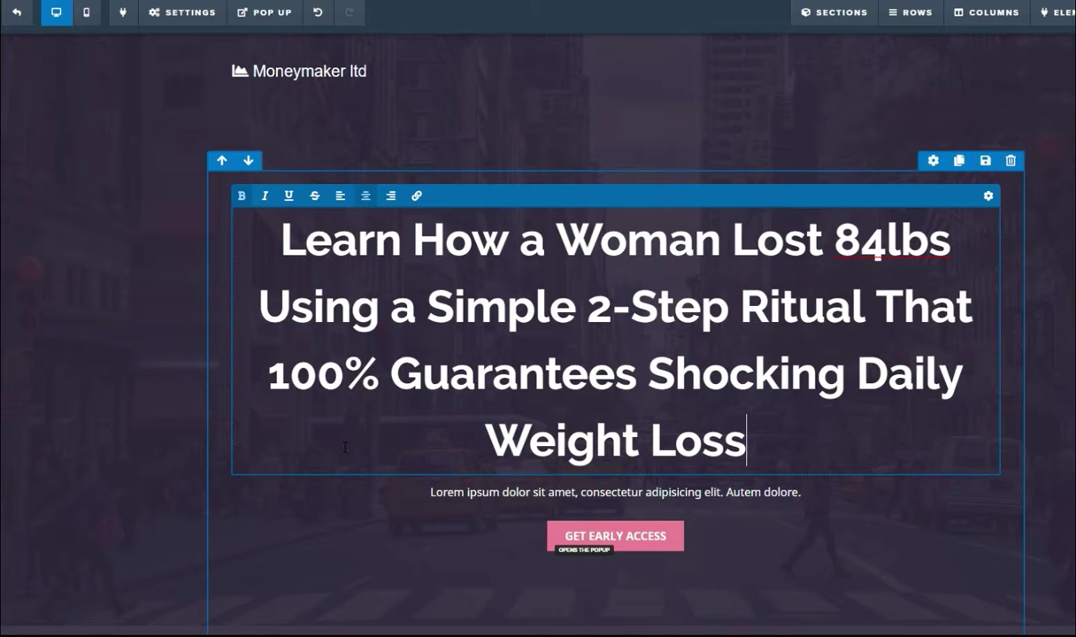
left_click(442, 492)
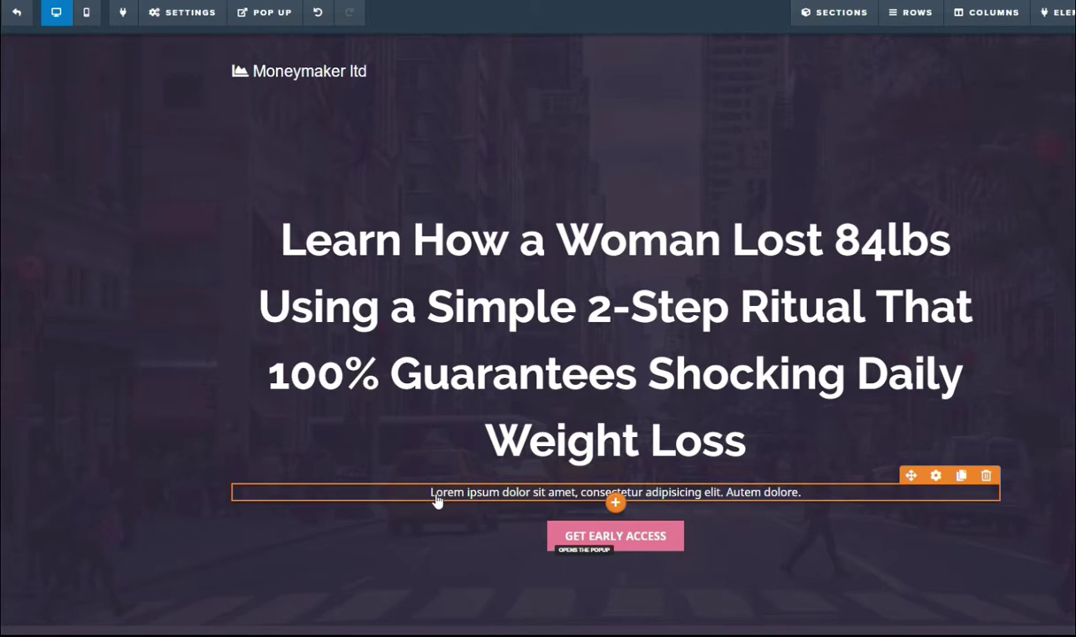
Step: Replace the Lorem ipsum paragraph with 'Get free access to the video to learn more.'
left_click(453, 491)
left_click_drag(428, 492, 834, 489)
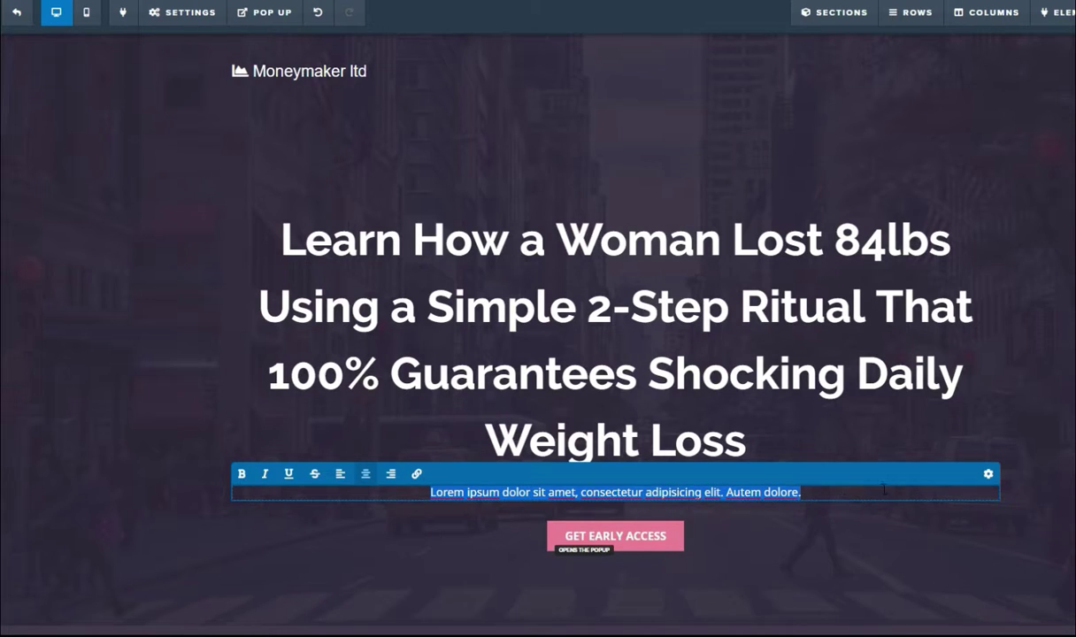
key("BackSpace")
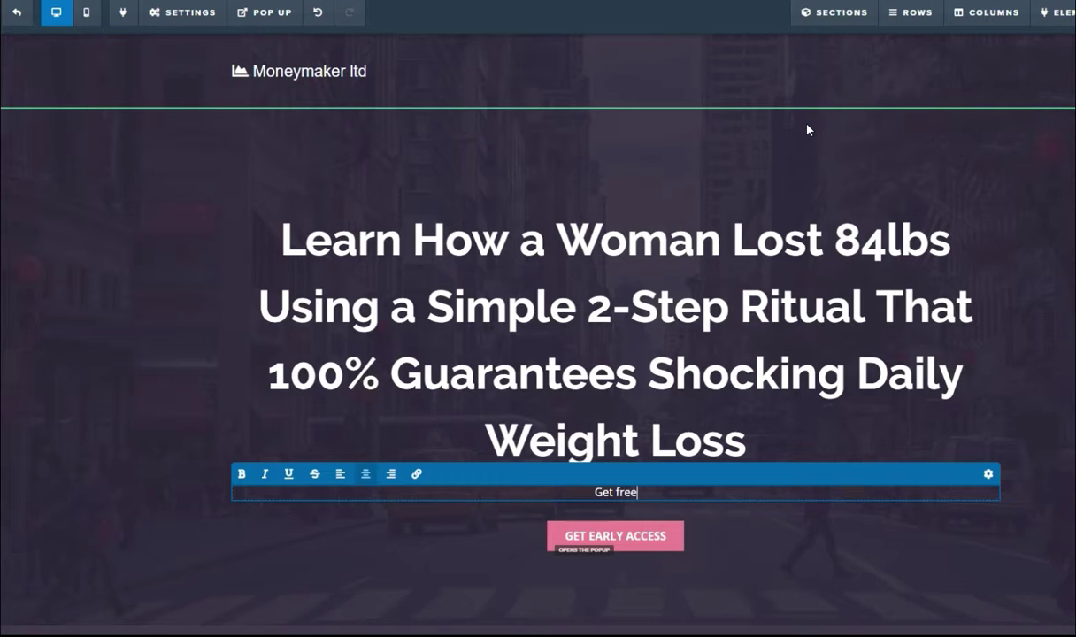
type("ccess to t")
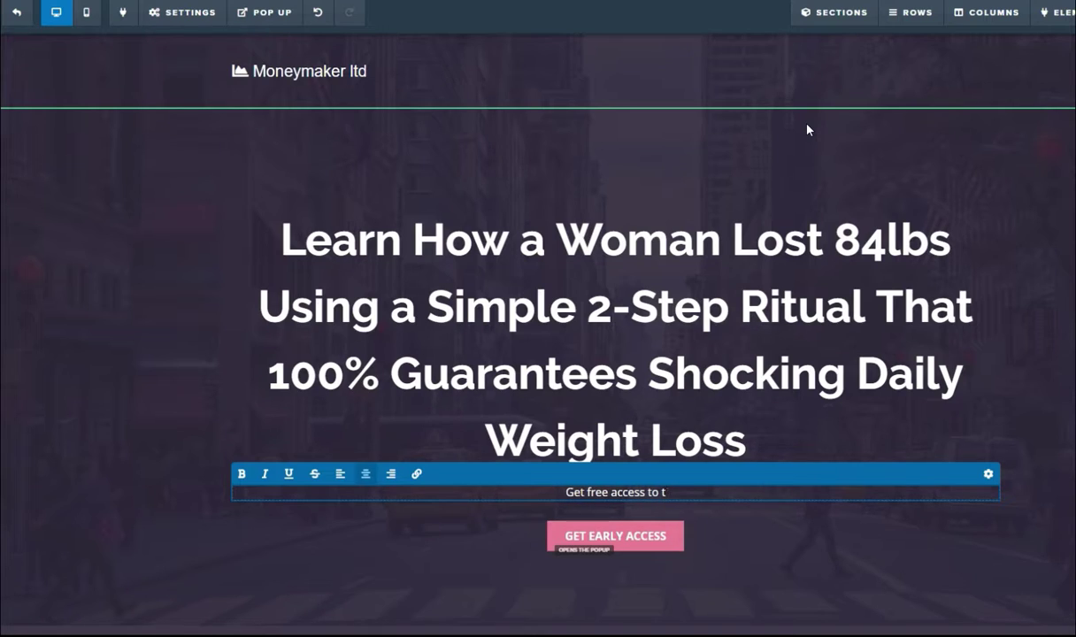
type("deo that sh")
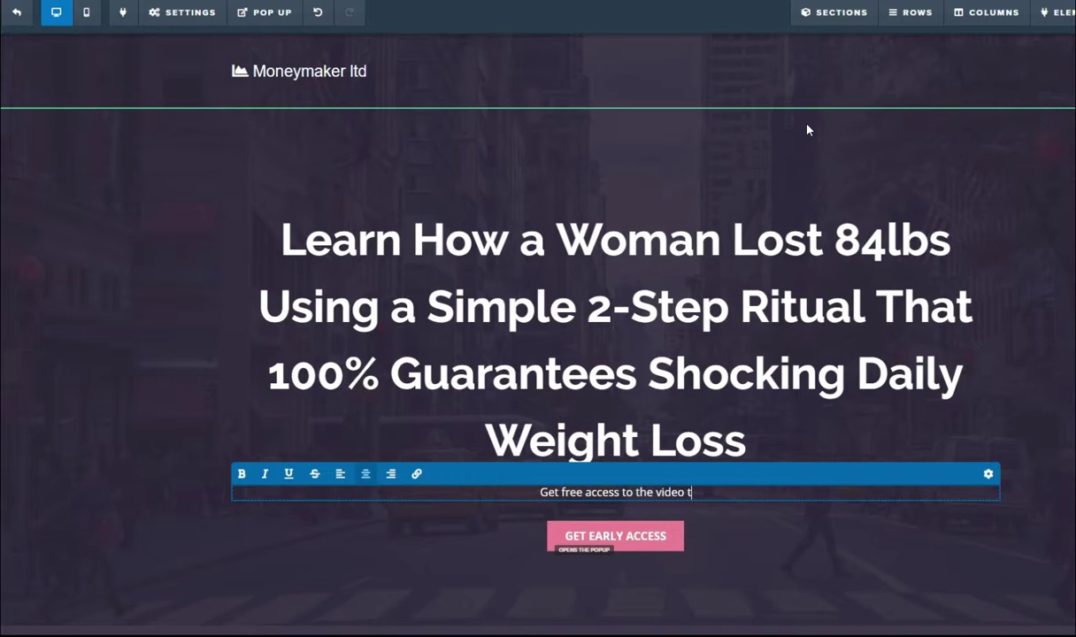
key("BackSpace")
key("BackSpace")
key("BackSpace")
key("BackSpace")
key("BackSpace")
key("BackSpace")
key("BackSpace")
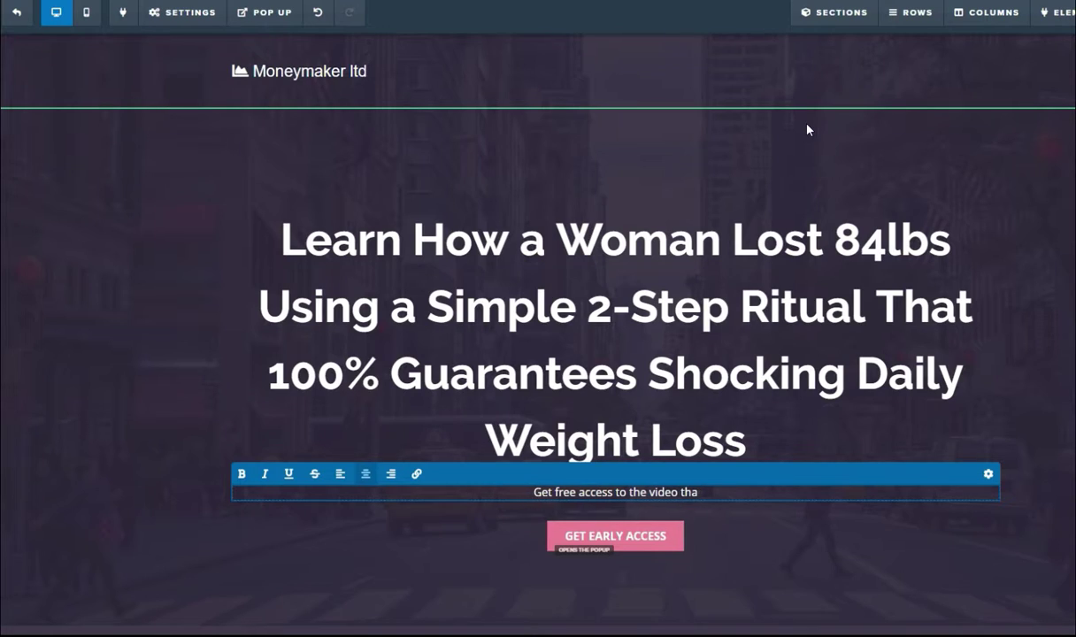
type("to learn")
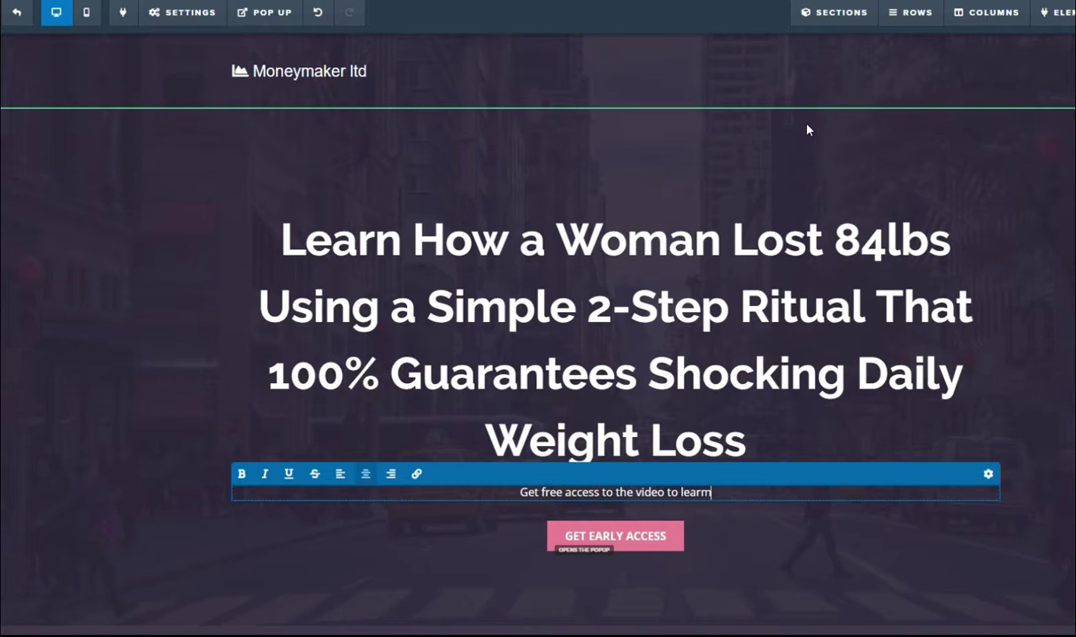
key("BackSpace")
type("n m")
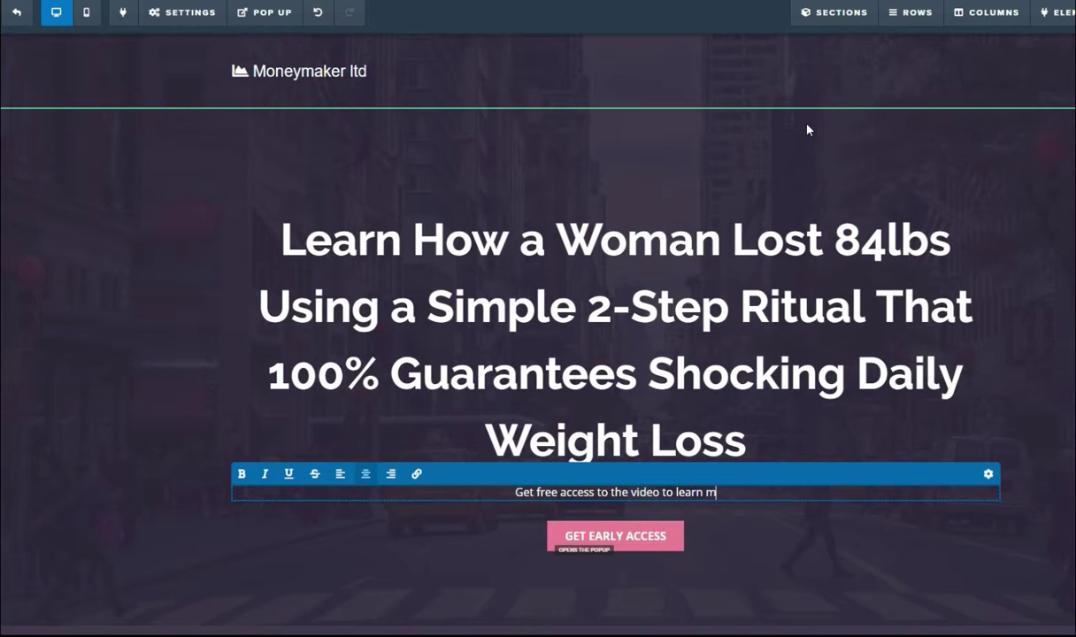
type("ore")
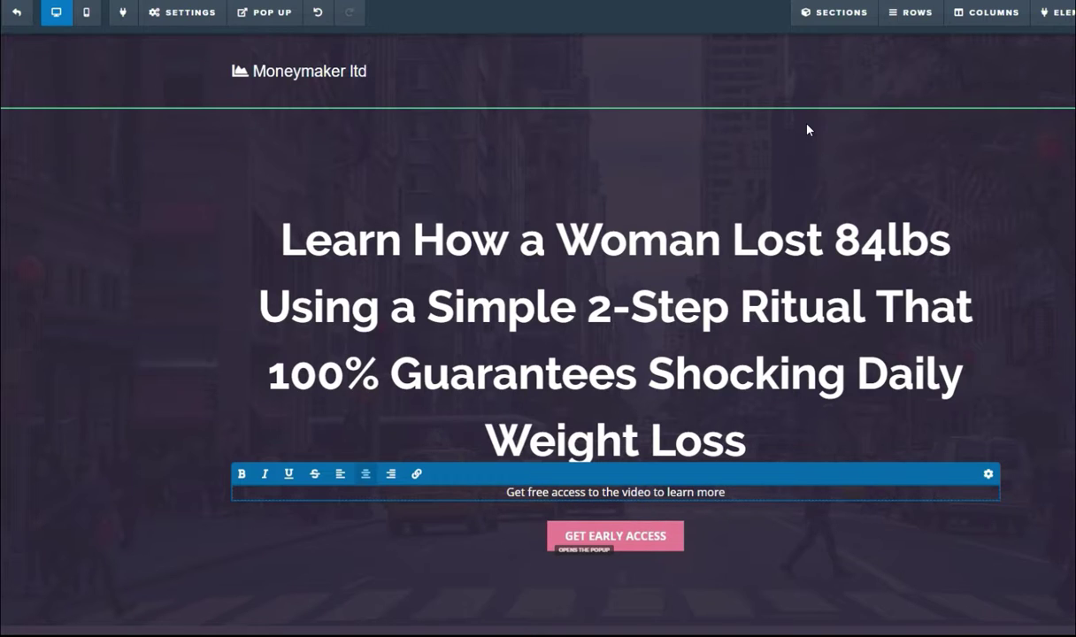
type(".")
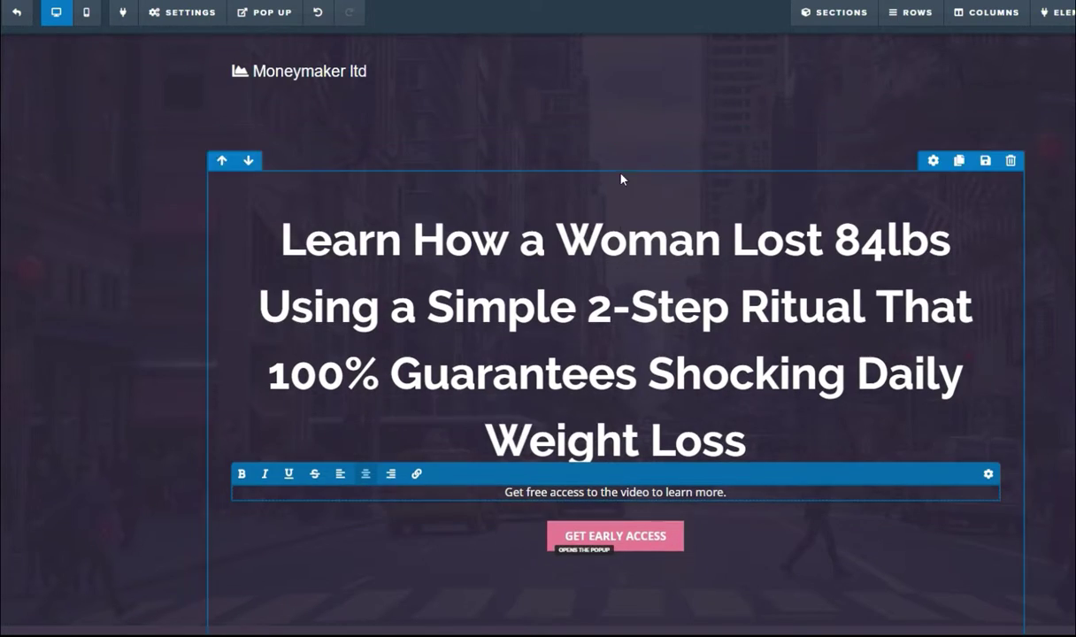
left_click(643, 542)
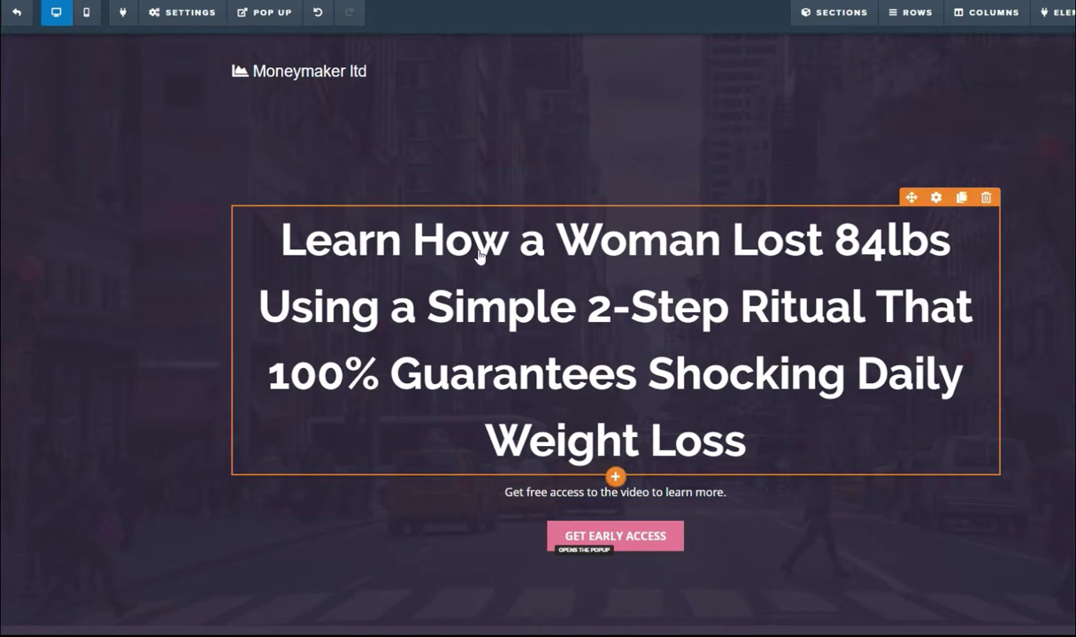
left_click(265, 12)
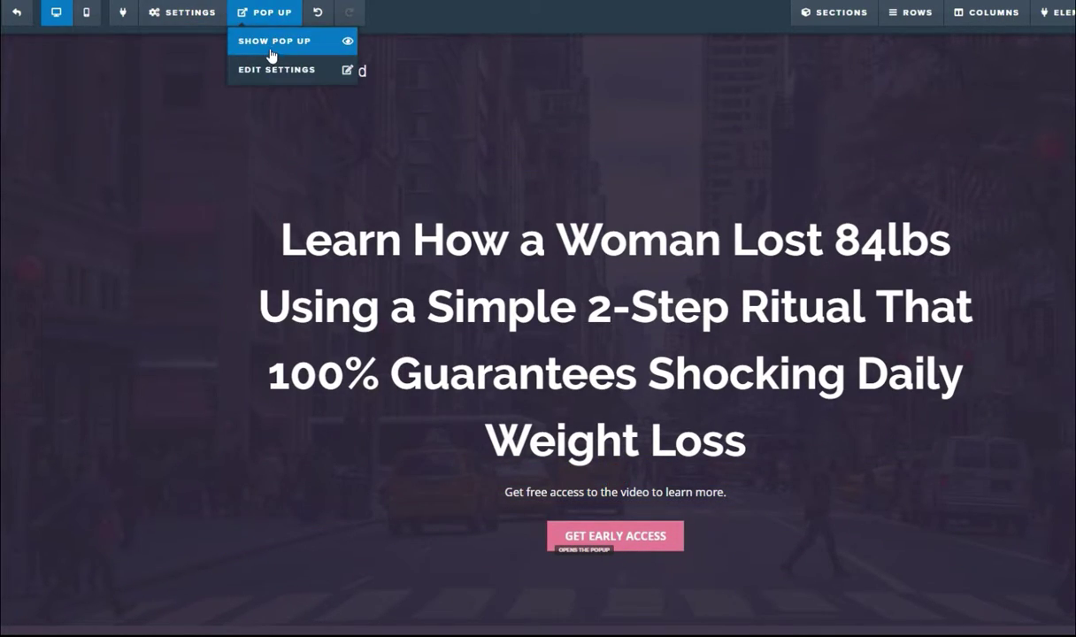
Step: Show the signup popup and change its brand name 'The Kleuh' to 'Moneymaker ltd'
left_click(271, 51)
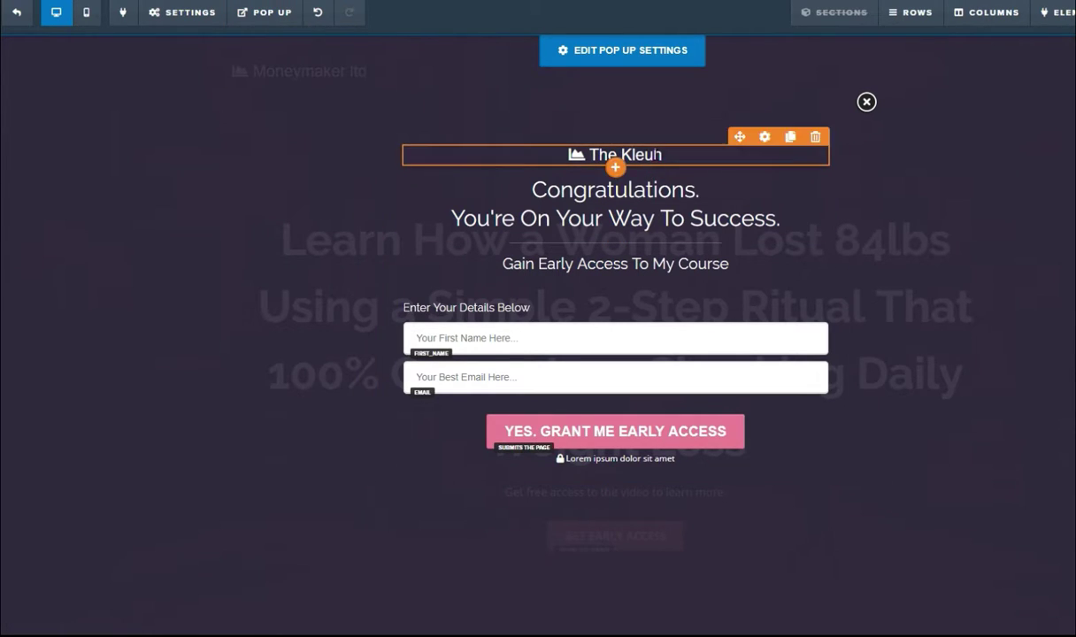
left_click(659, 155)
left_click_drag(662, 155, 617, 156)
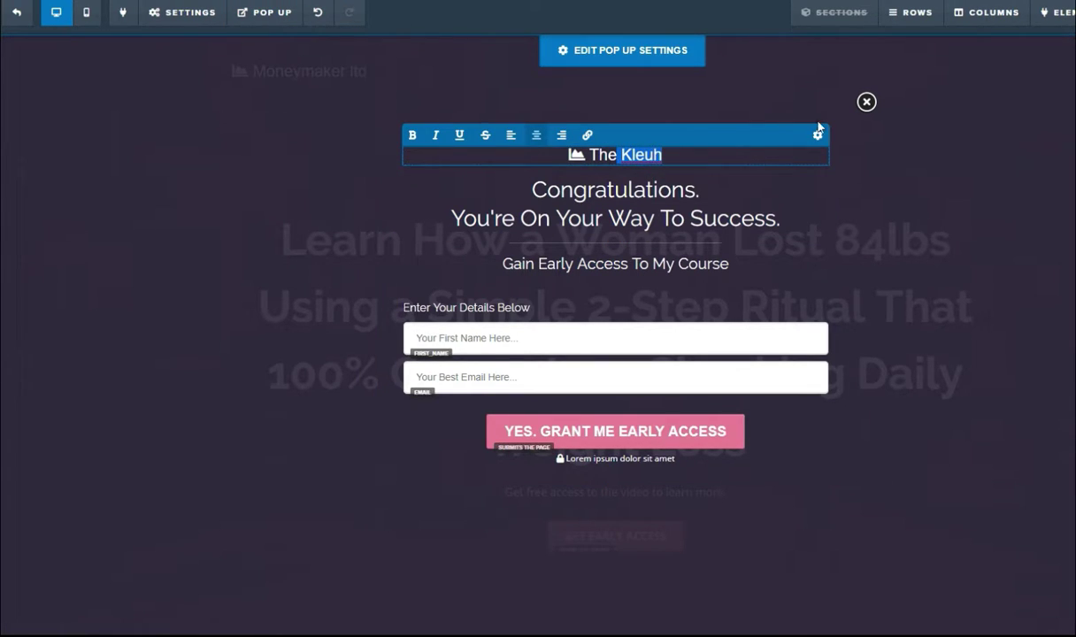
left_click(866, 102)
left_click(264, 15)
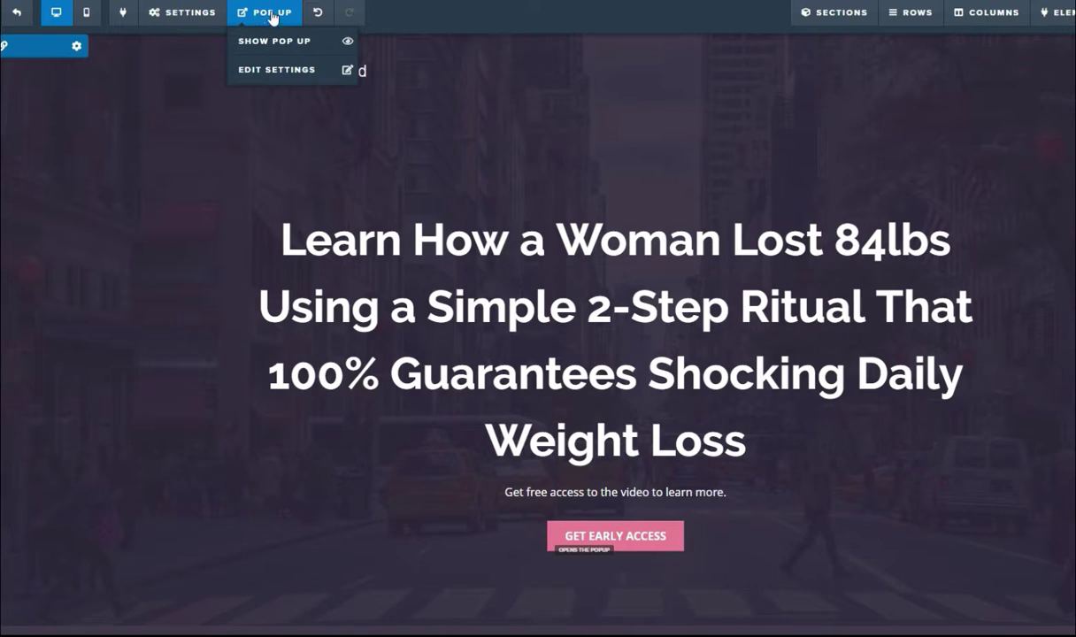
left_click(275, 42)
left_click(676, 155)
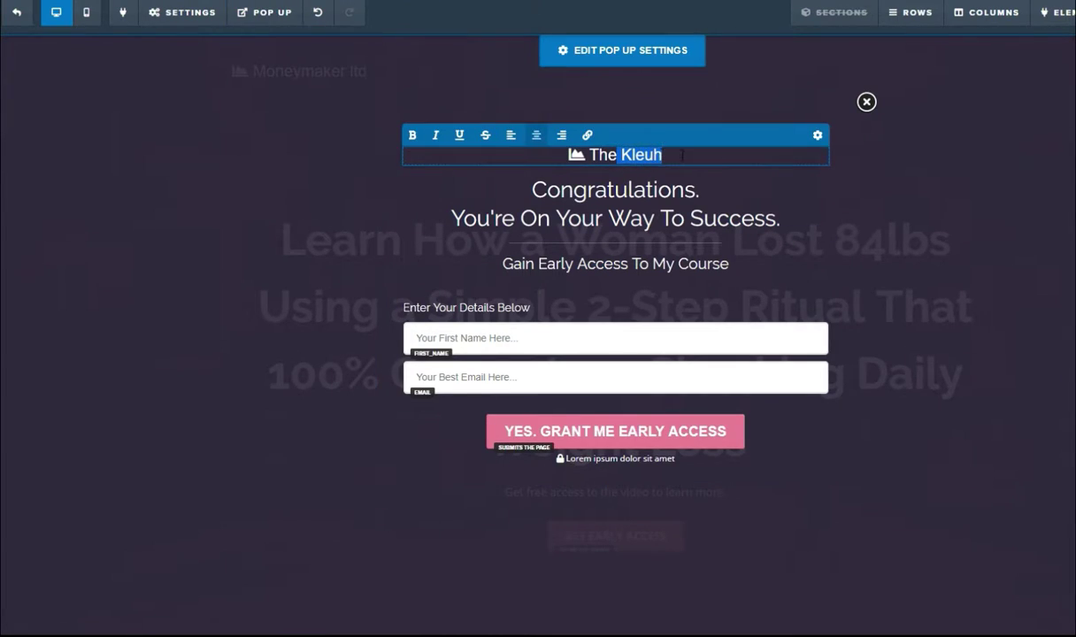
left_click(648, 155)
left_click_drag(662, 155, 607, 155)
type("Mney")
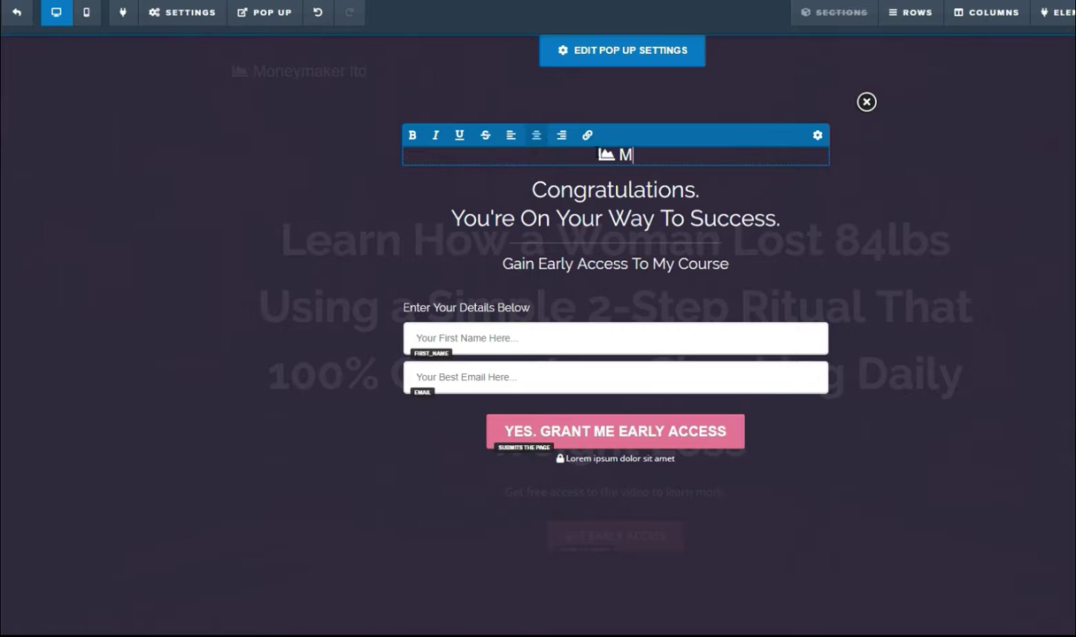
key("BackSpace")
key("BackSpace")
key("BackSpace")
type("oney")
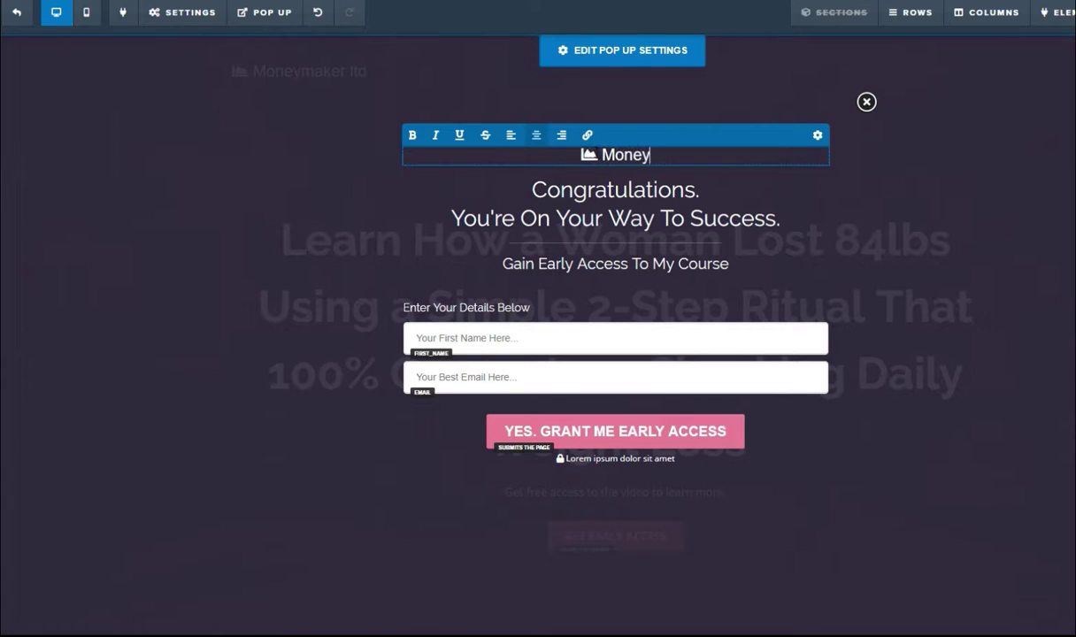
type("maker")
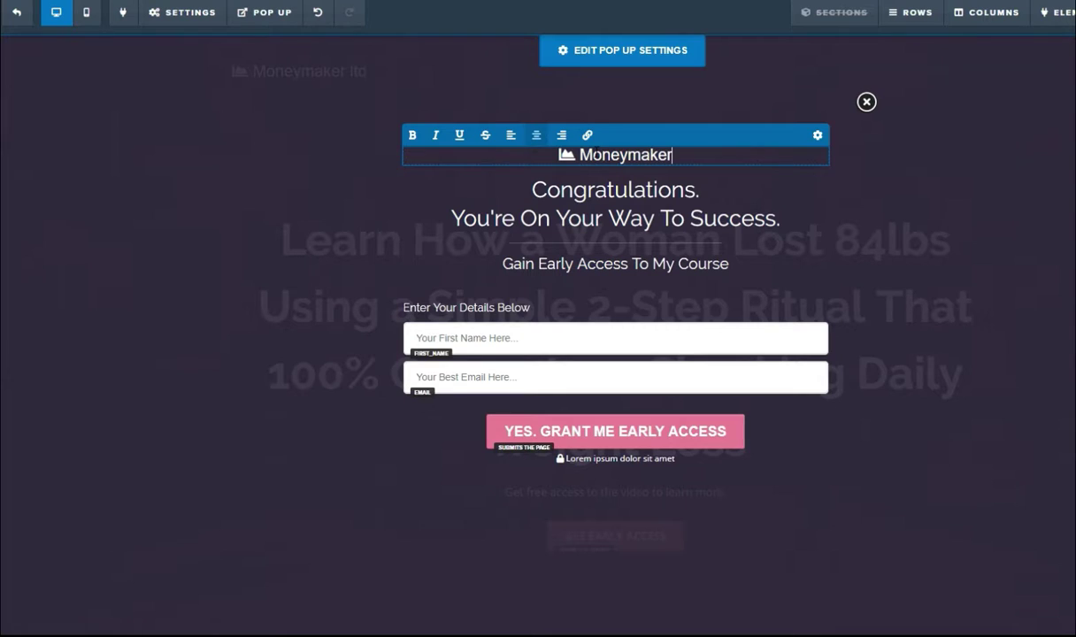
type(" ltd")
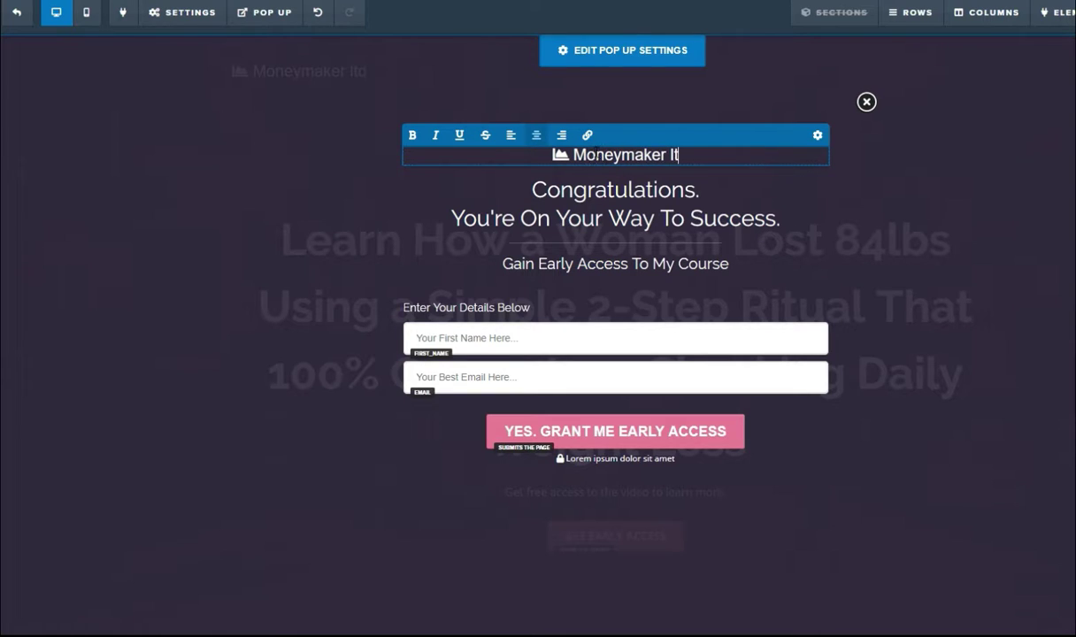
Step: Select the second line of the popup's Congratulations heading for rewording
double_click(721, 218)
left_click(782, 218)
left_click_drag(784, 217, 450, 218)
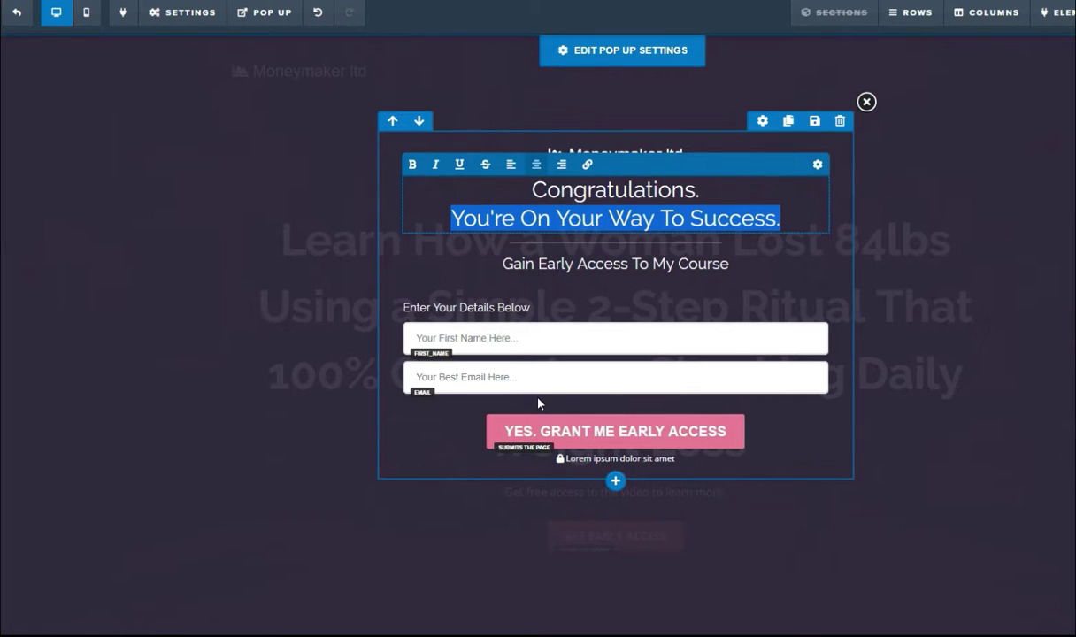
Step: Replace the Congratulations heading with 'We will send you the link of the video via email. Kindly provide your best email address below:'
left_click(677, 462)
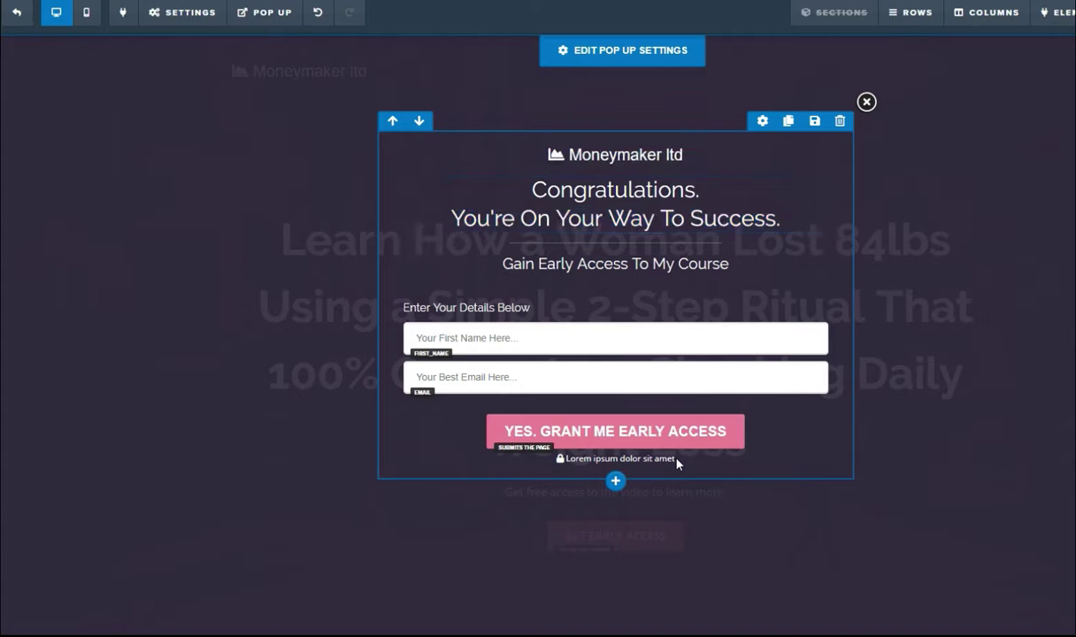
left_click(682, 220)
left_click(682, 221)
left_click_drag(780, 221, 529, 197)
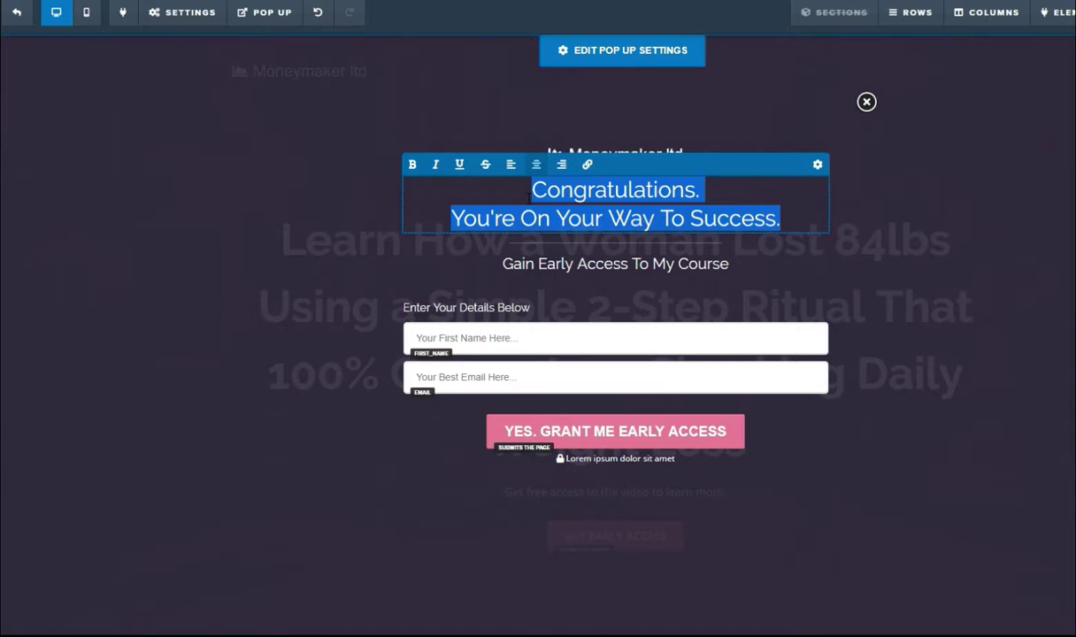
type("We wol")
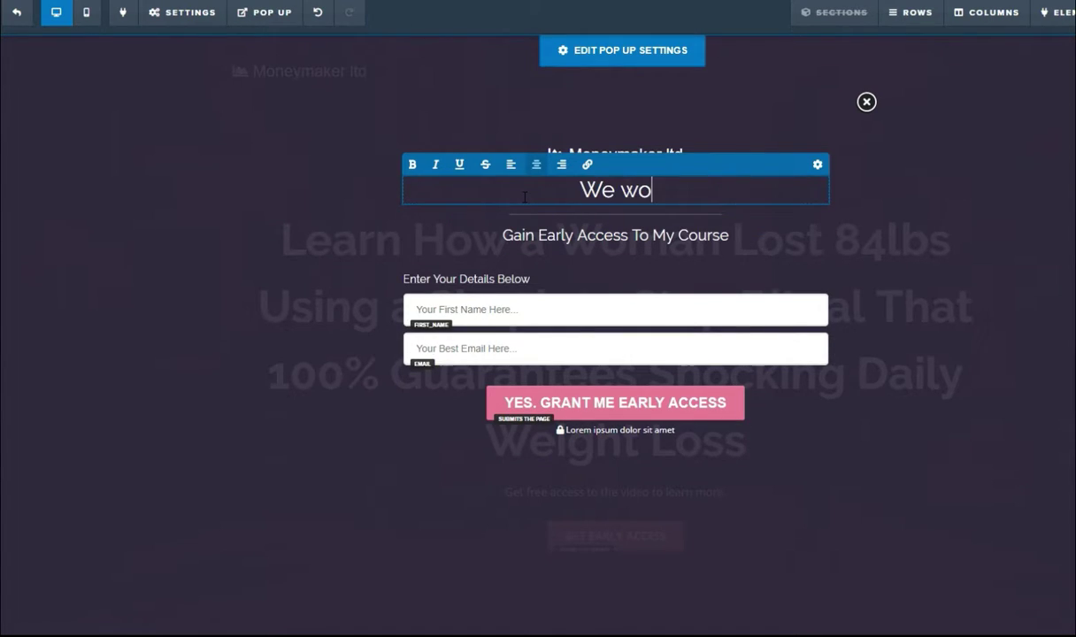
key("BackSpace")
key("BackSpace")
type("ill send")
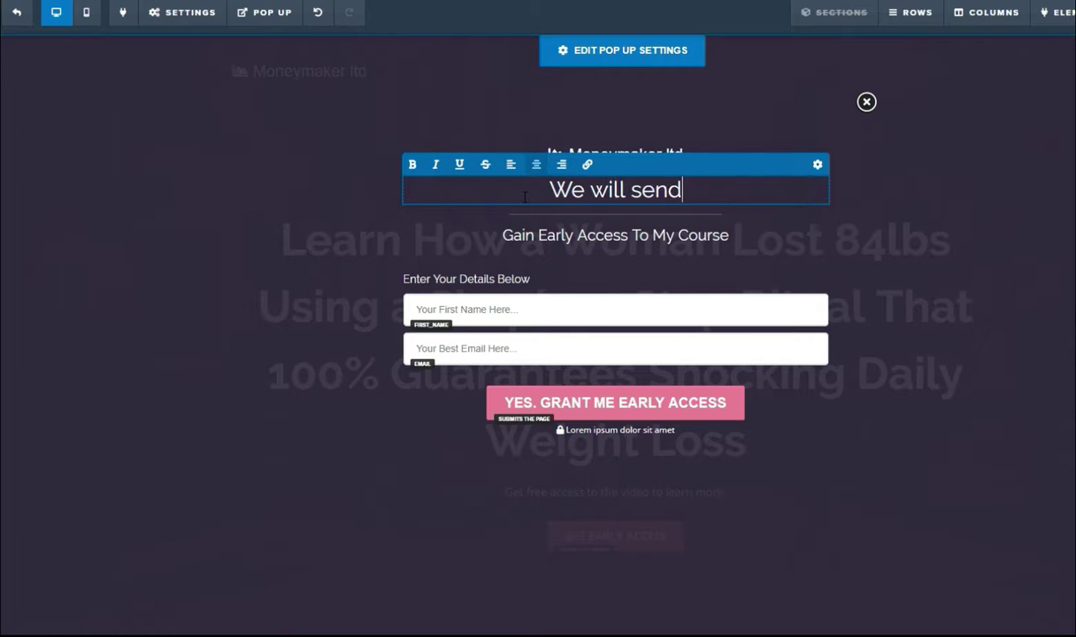
type(" you the link")
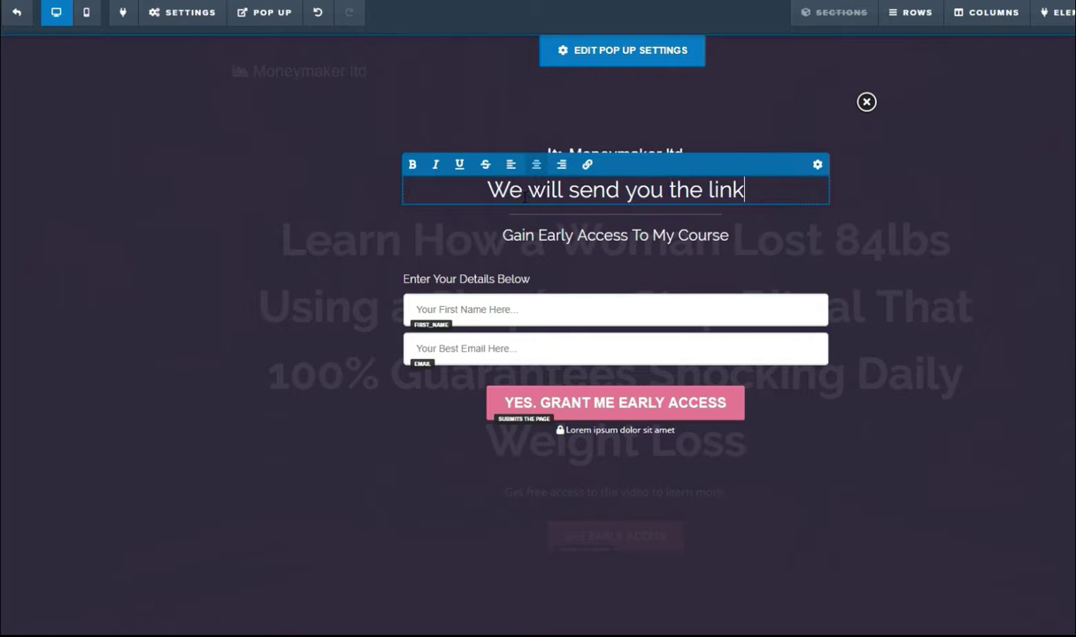
type(" of the vi")
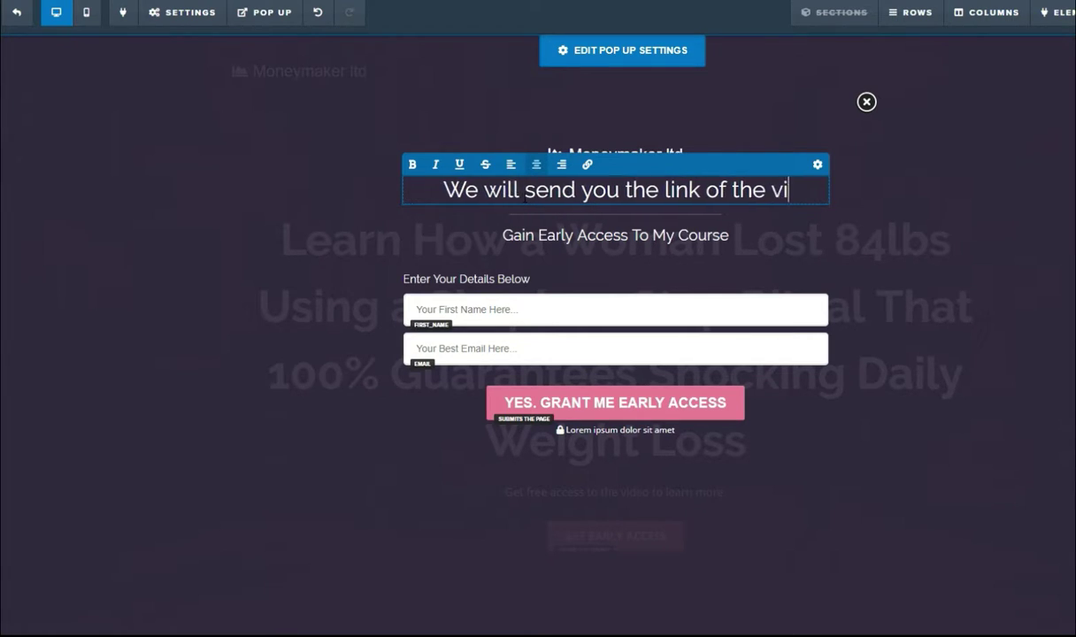
type("deo via")
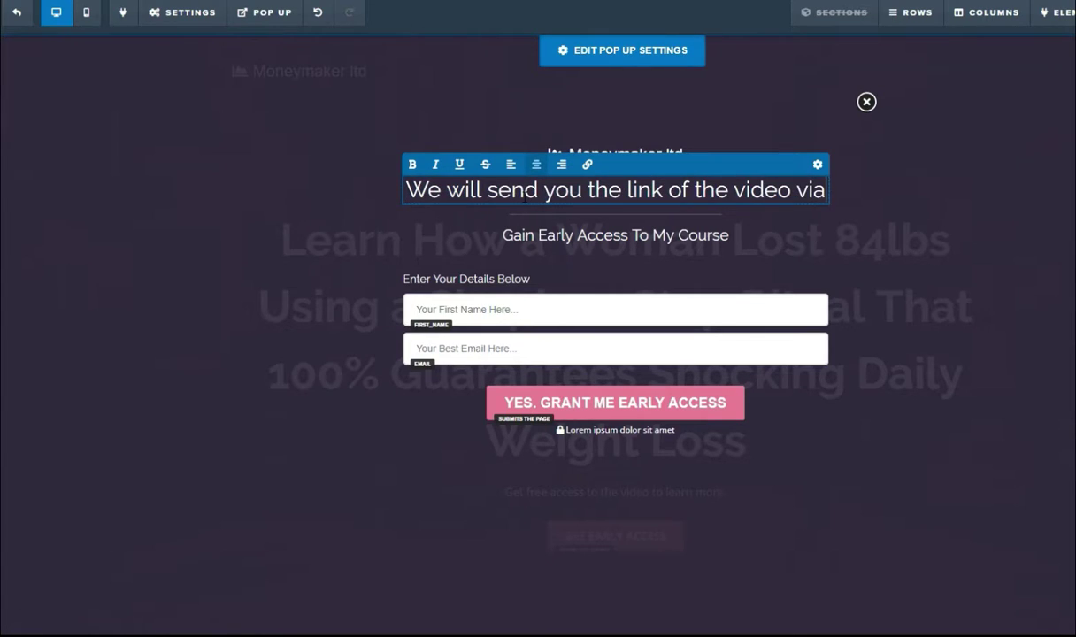
type(" email. ")
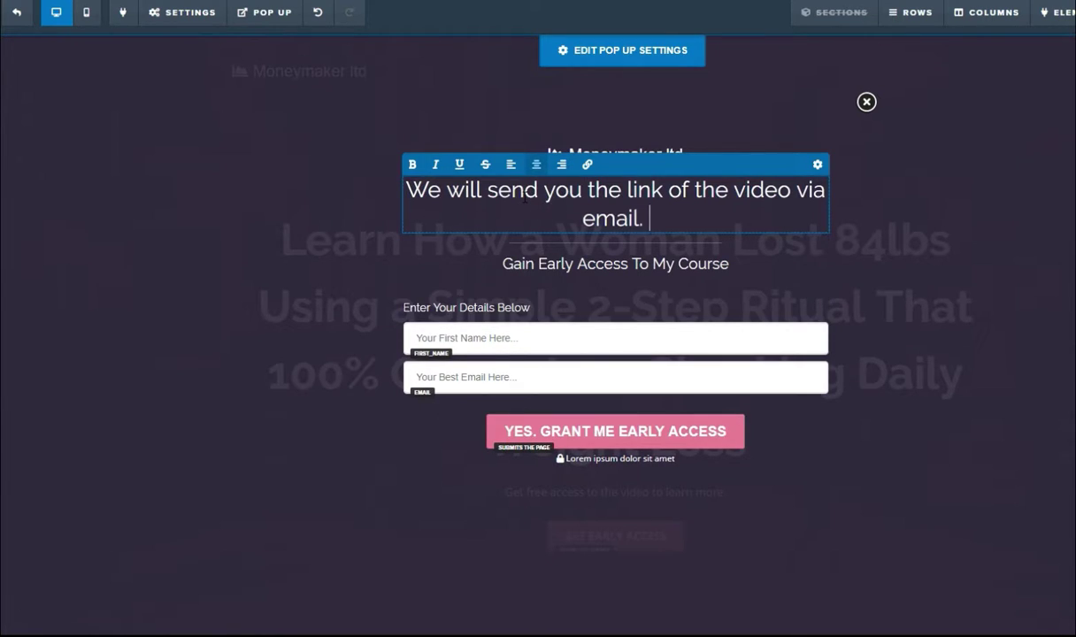
type("Kindly provide")
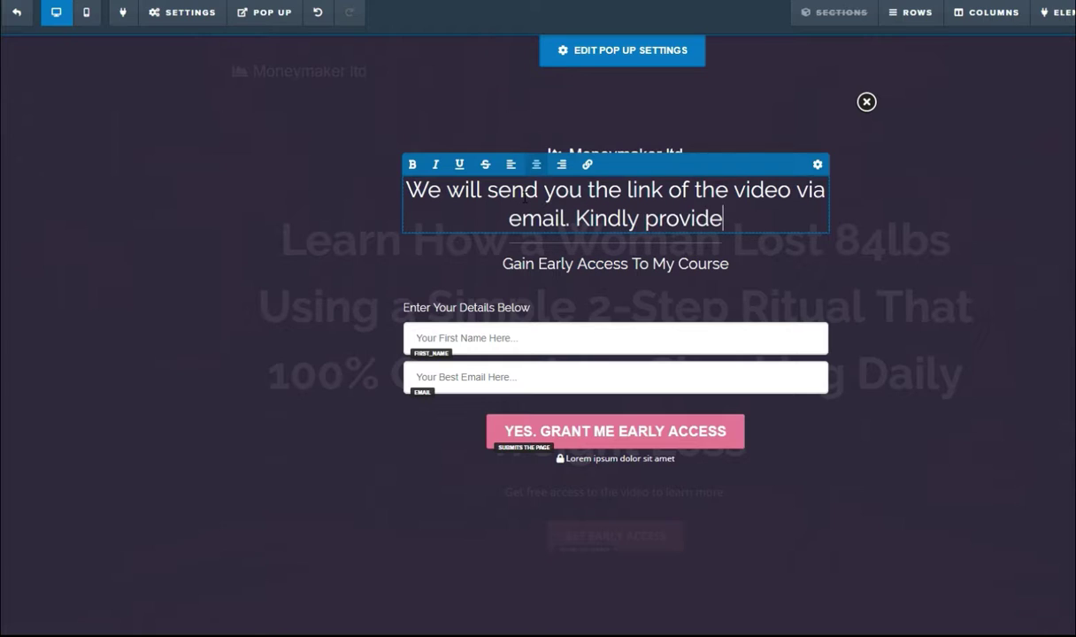
type(" your bes")
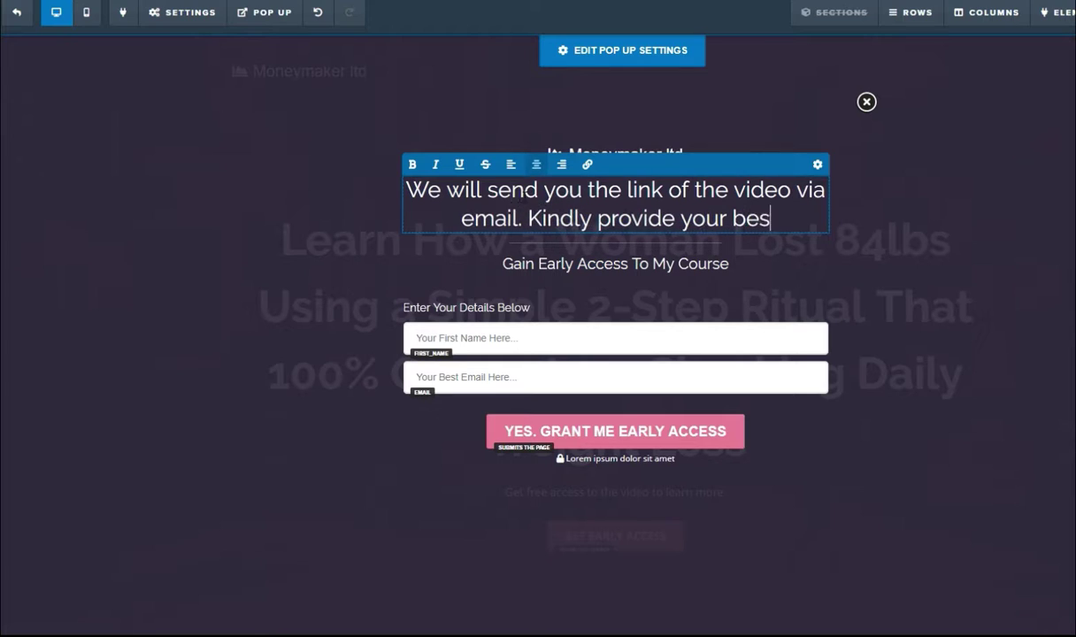
type("t email addres")
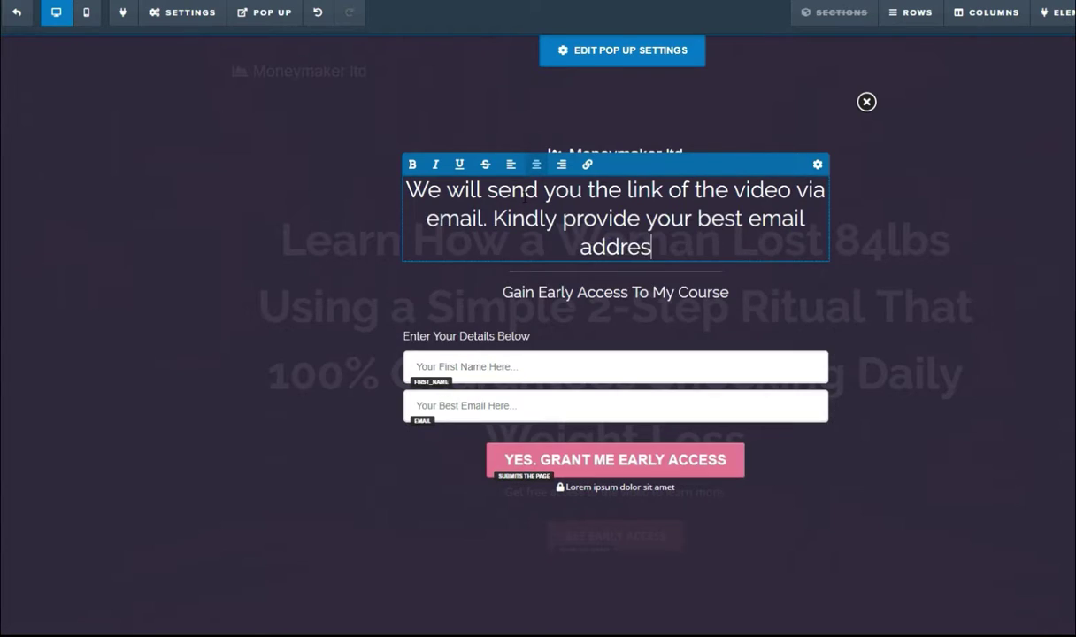
type("s below:")
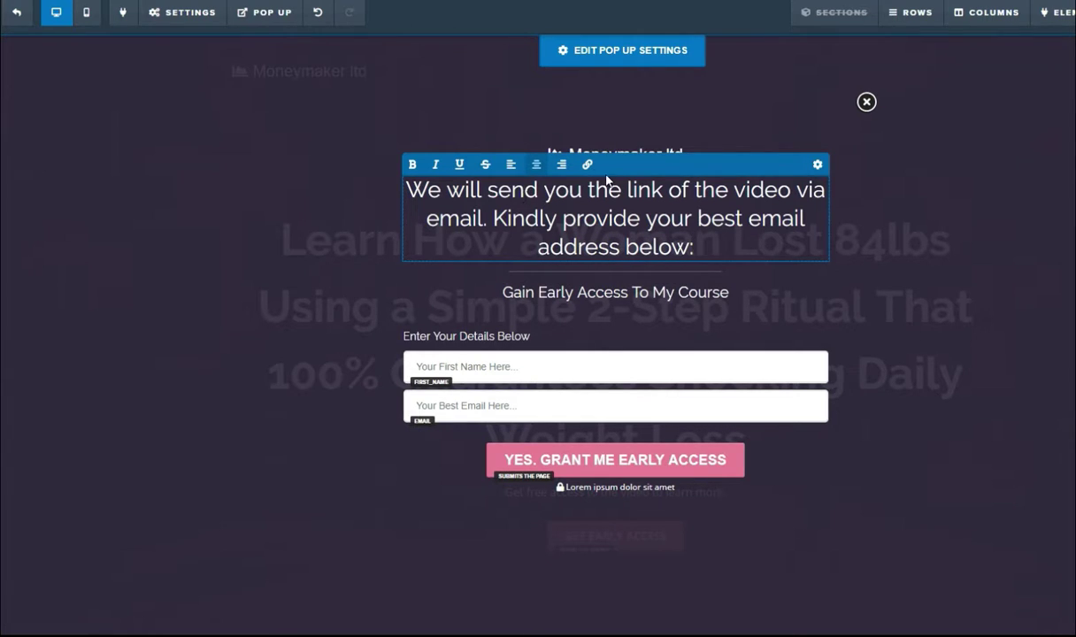
left_click(566, 296)
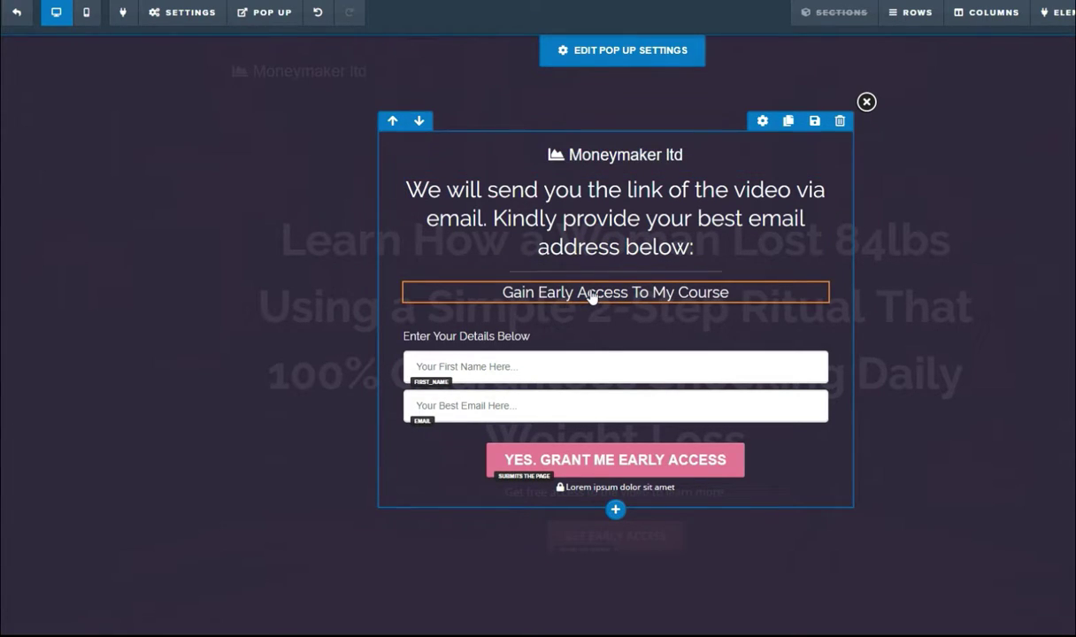
Step: Change the popup subheading to 'Gain Early Access To the Video'
double_click(591, 296)
left_click_drag(728, 292, 652, 292)
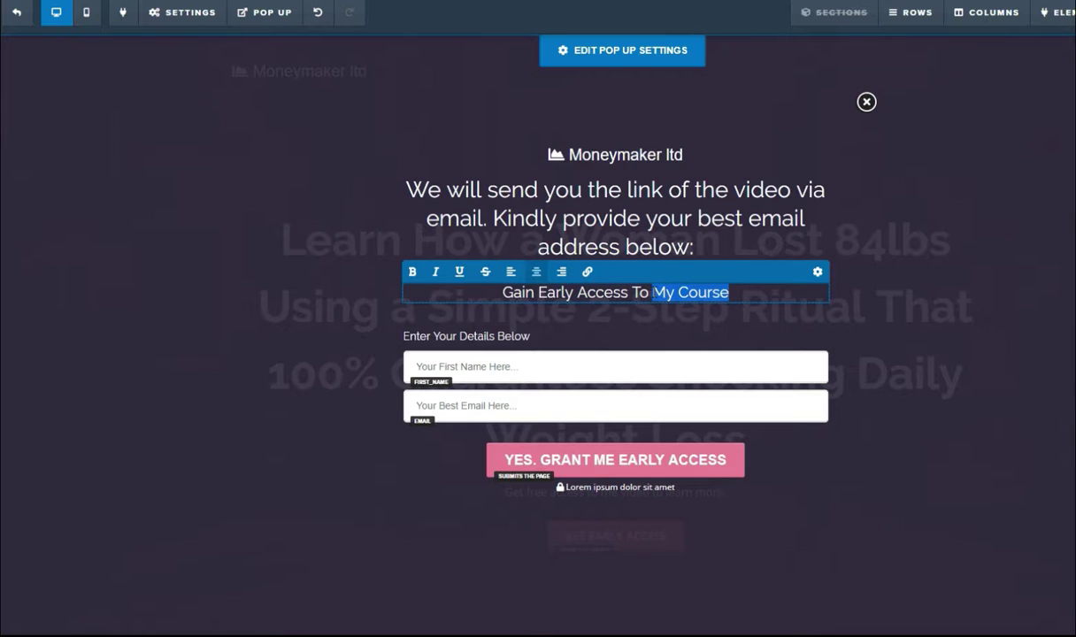
type("the Video")
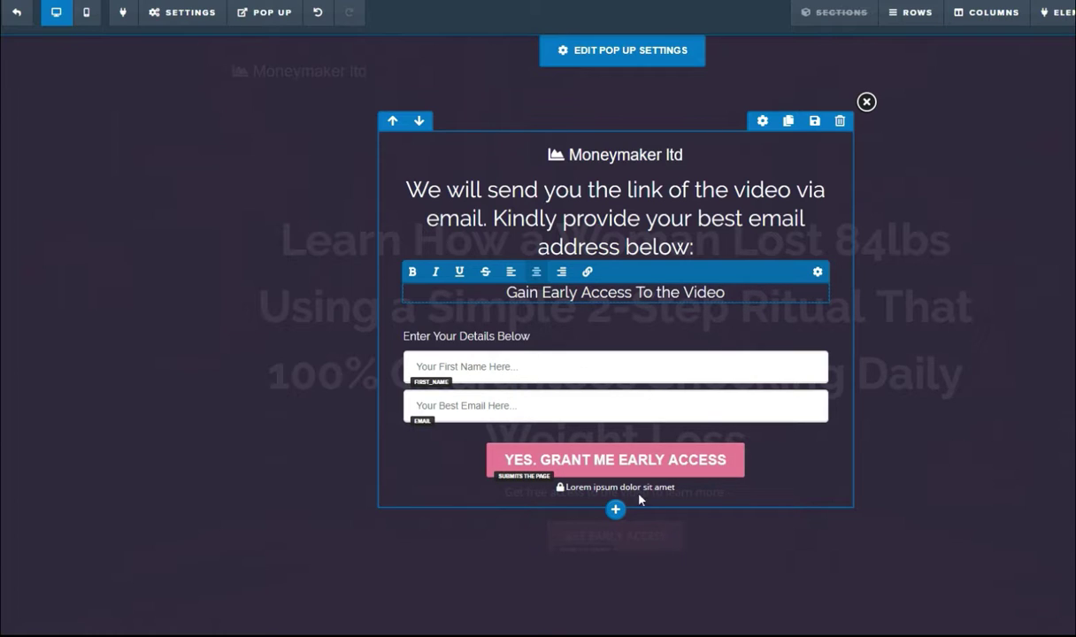
Step: Replace the Lorem ipsum line under the button with 'your email will not be sold or shared'
left_click(684, 489)
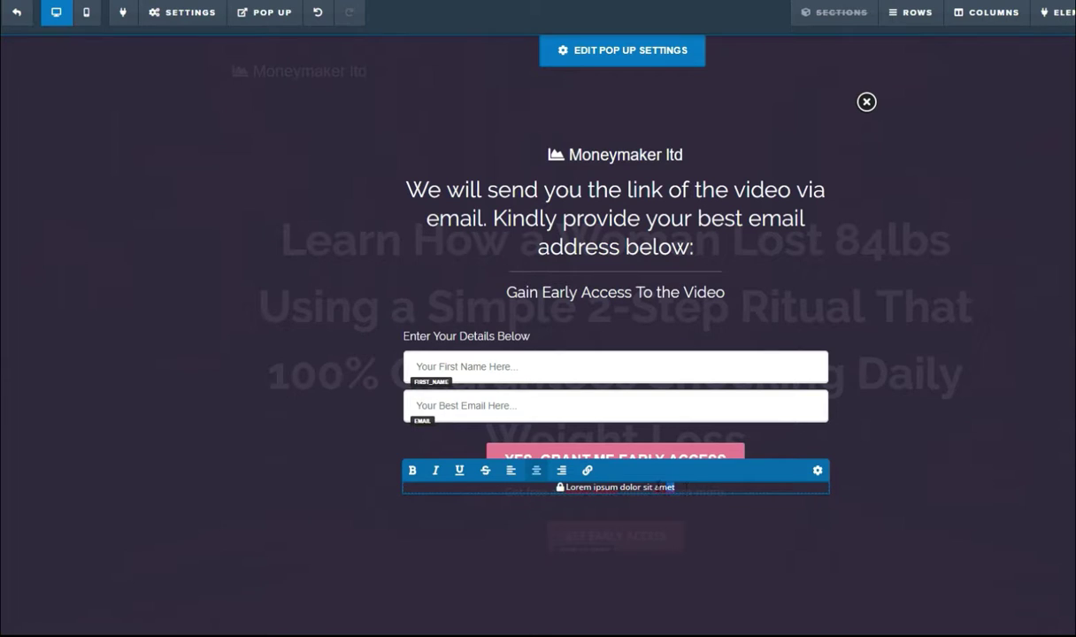
left_click_drag(660, 486, 599, 487)
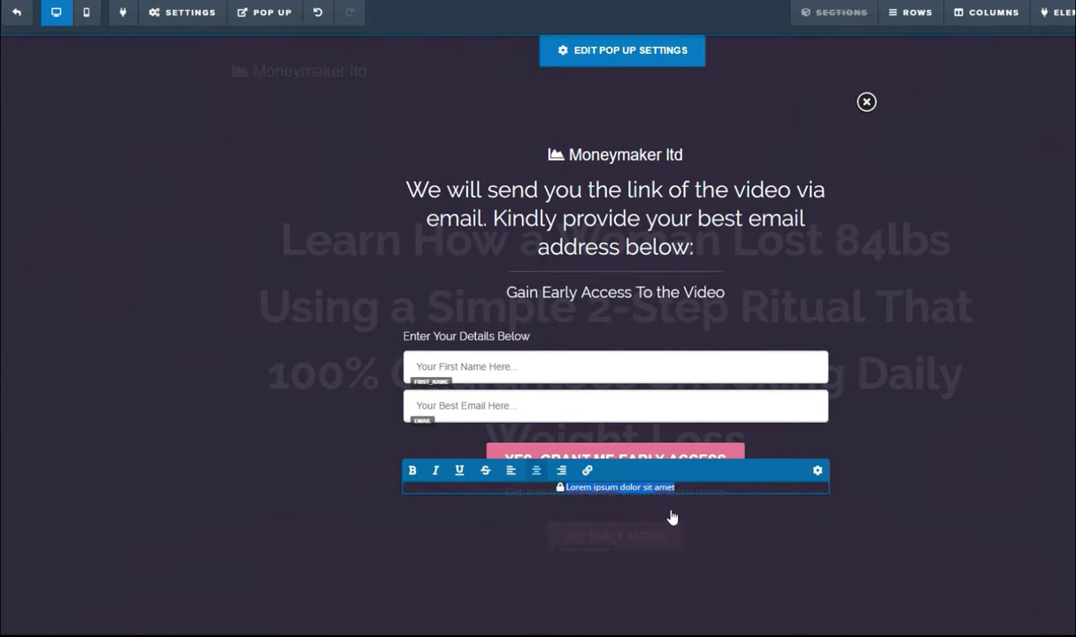
type("yo")
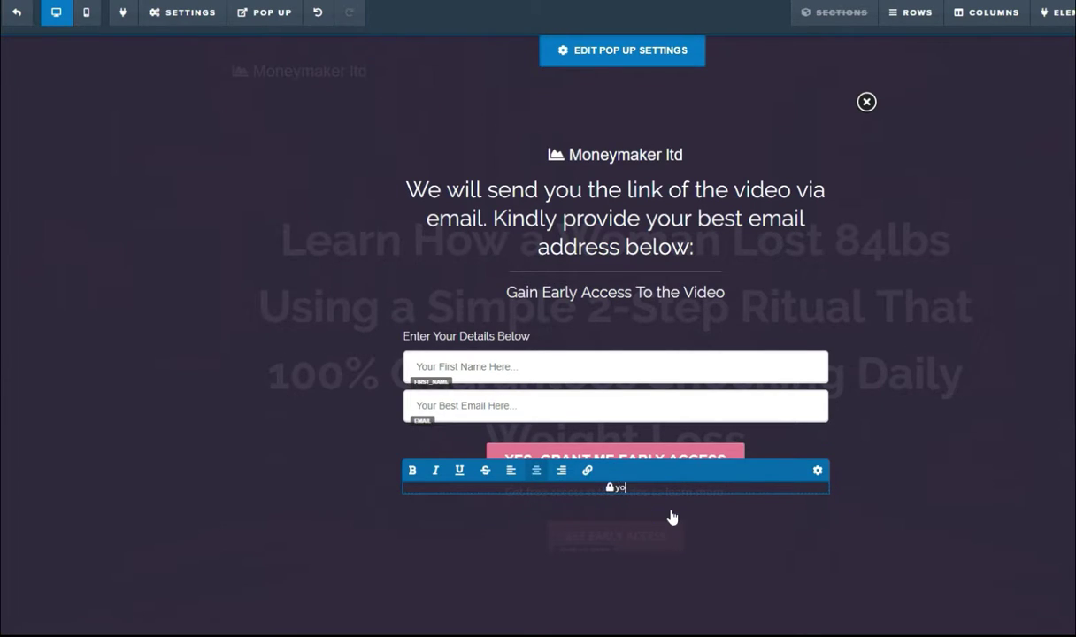
type("ur email will not be sold or sha")
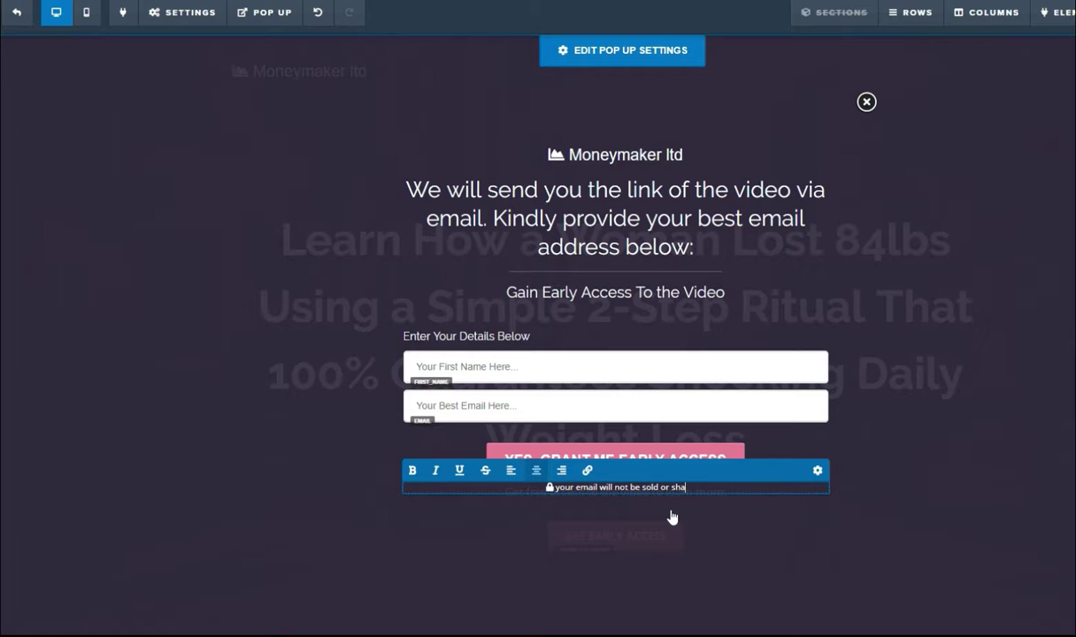
type("red")
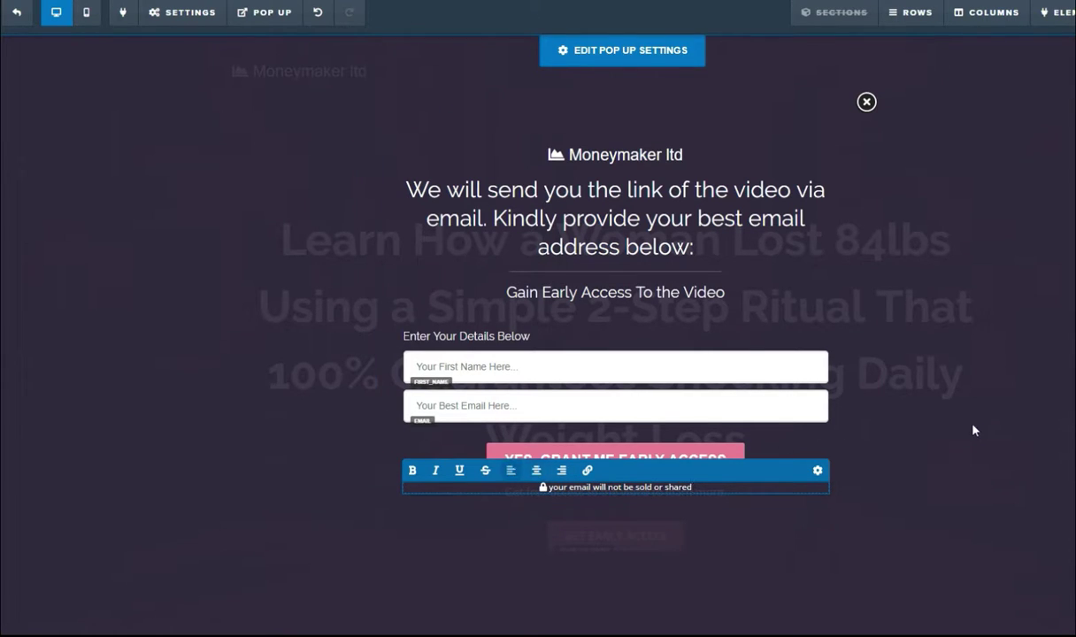
left_click(970, 429)
scroll(796, 442, "down", 5)
scroll(725, 421, "up", 3)
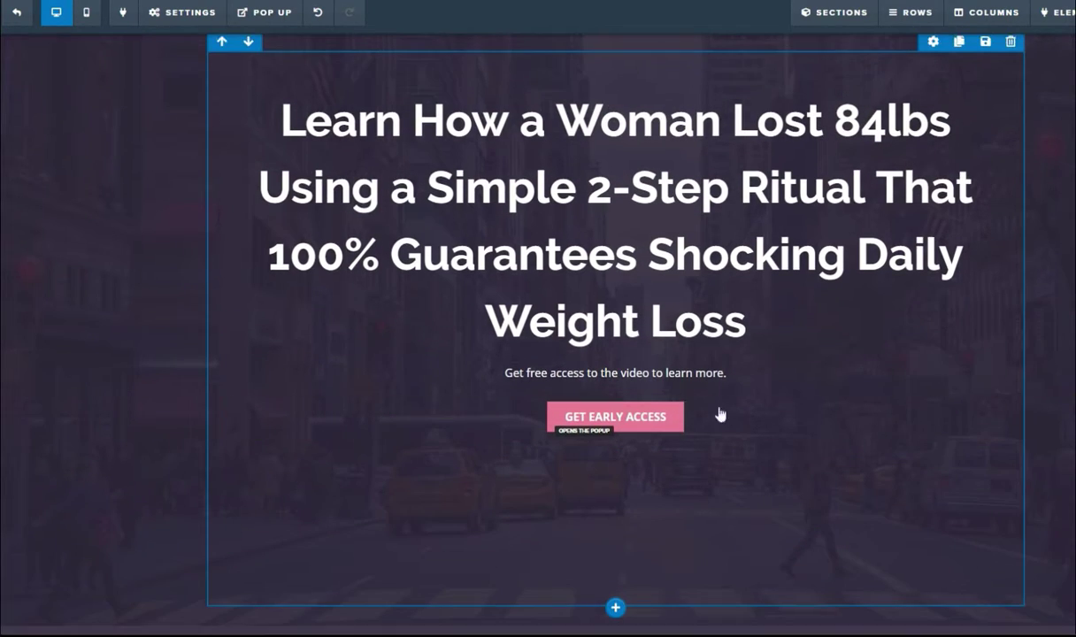
Step: Reopen the signup popup to check the edited copy, then close it
mouse_move(266, 14)
left_click(269, 41)
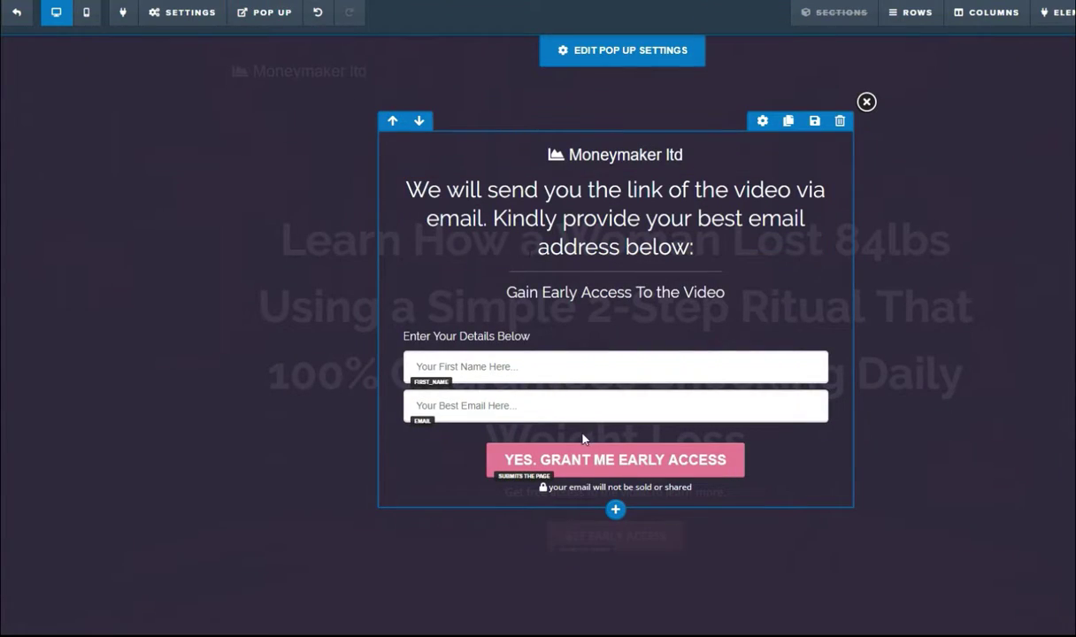
left_click(1037, 319)
Step: Review the page's email integration settings and close the panel
mouse_move(262, 18)
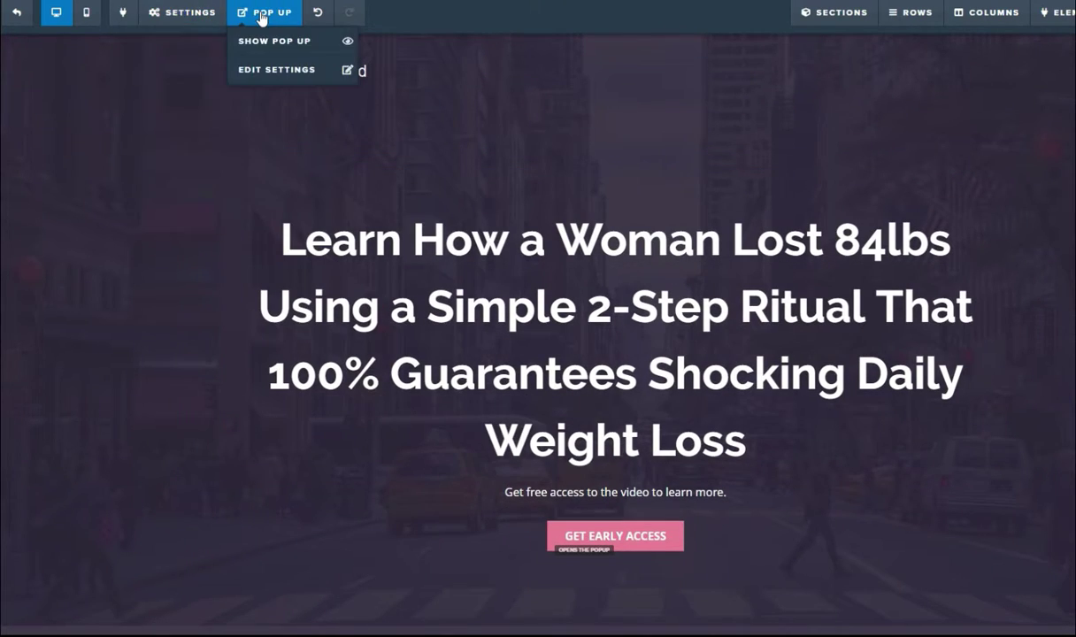
mouse_move(206, 16)
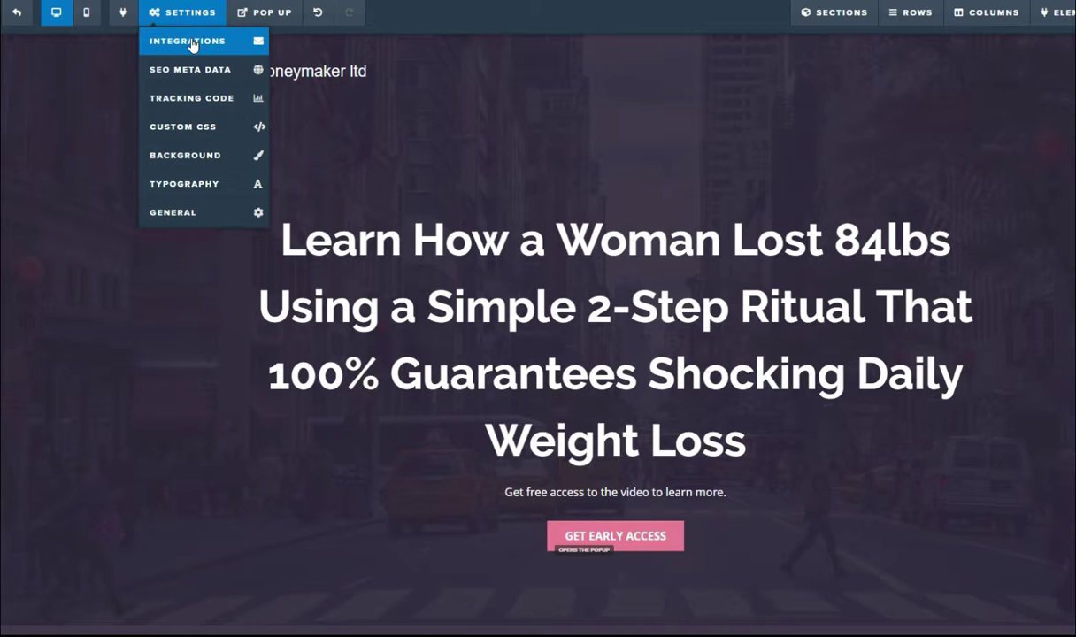
left_click(191, 44)
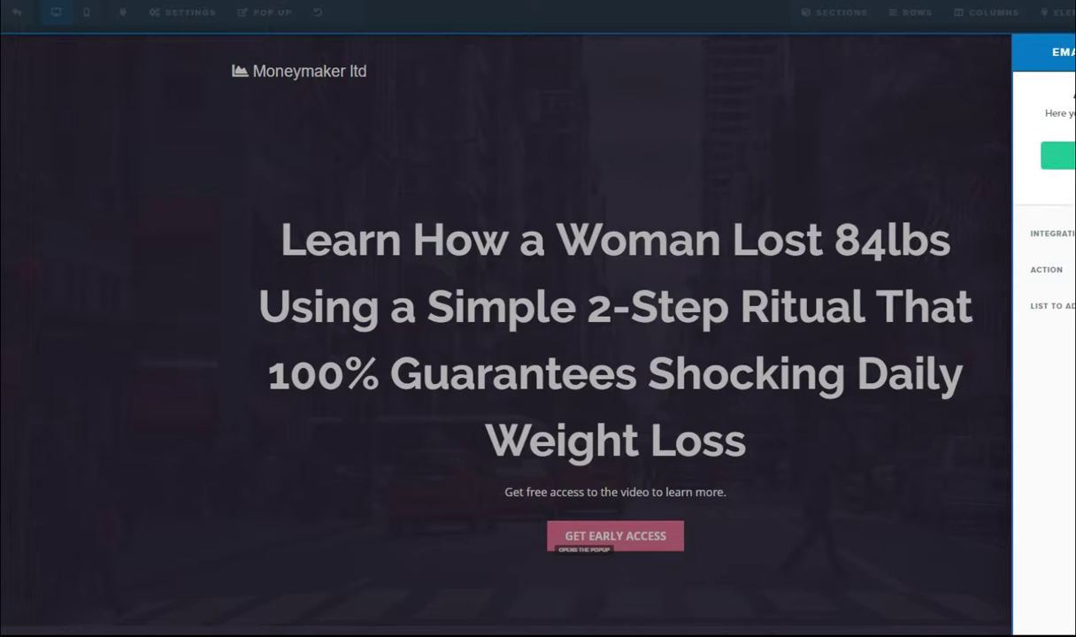
left_click(710, 12)
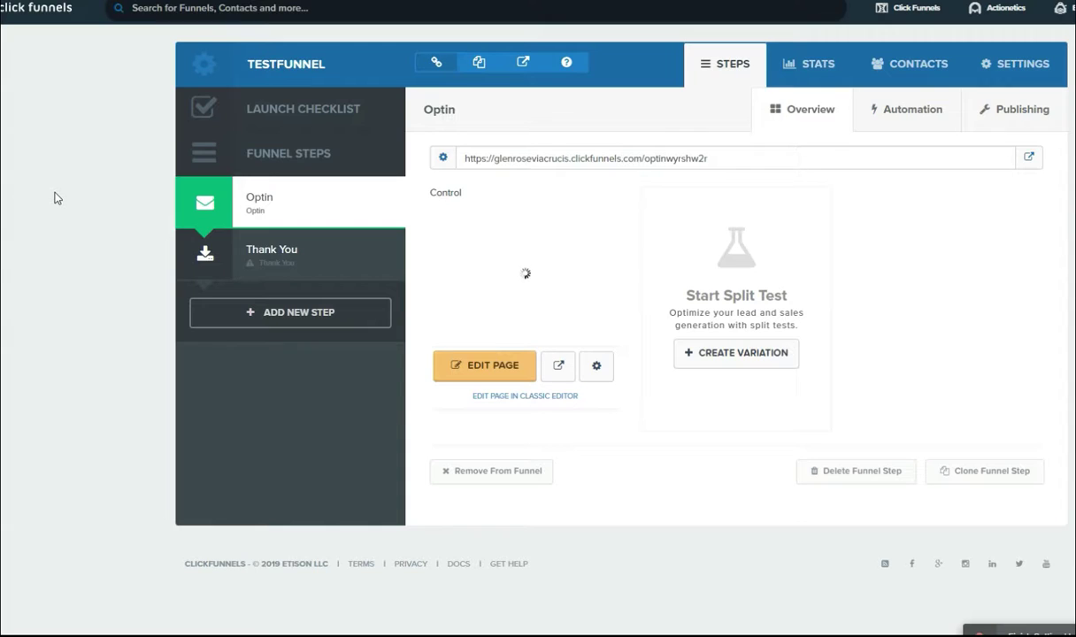
Step: Open the Thank You step and apply a template from the Thank You Templates gallery
left_click(284, 259)
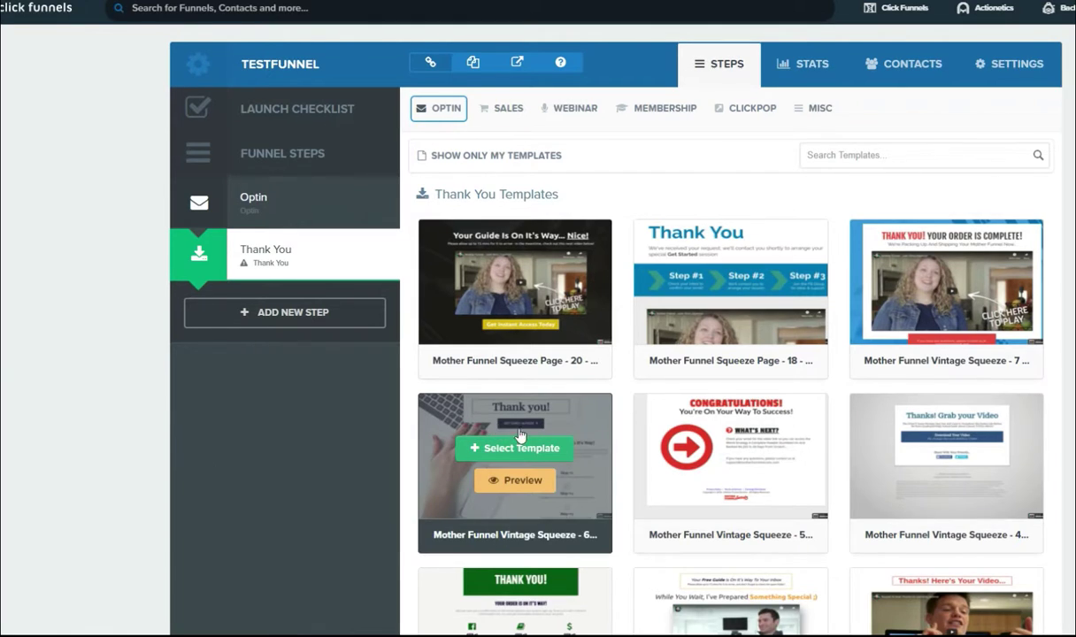
scroll(513, 425, "down", 5)
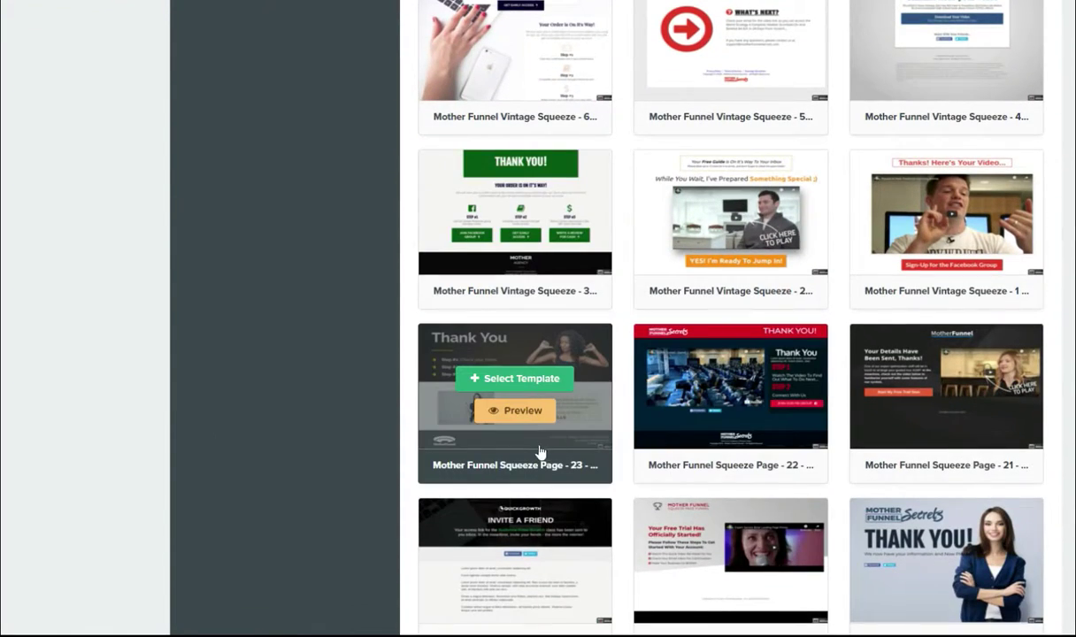
scroll(601, 424, "up", 5)
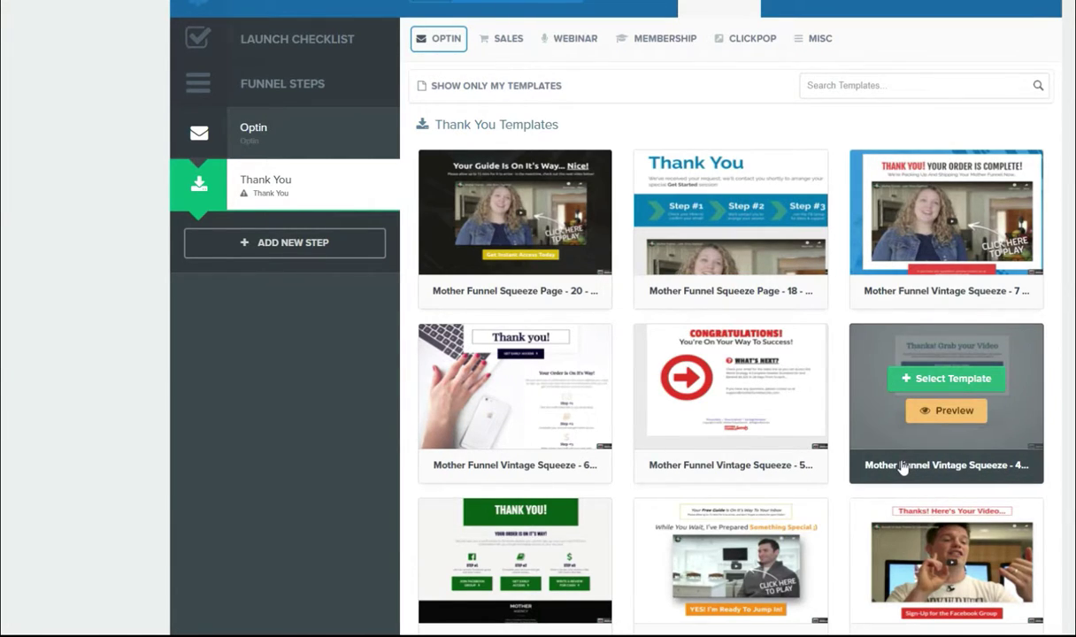
scroll(906, 469, "down", 8)
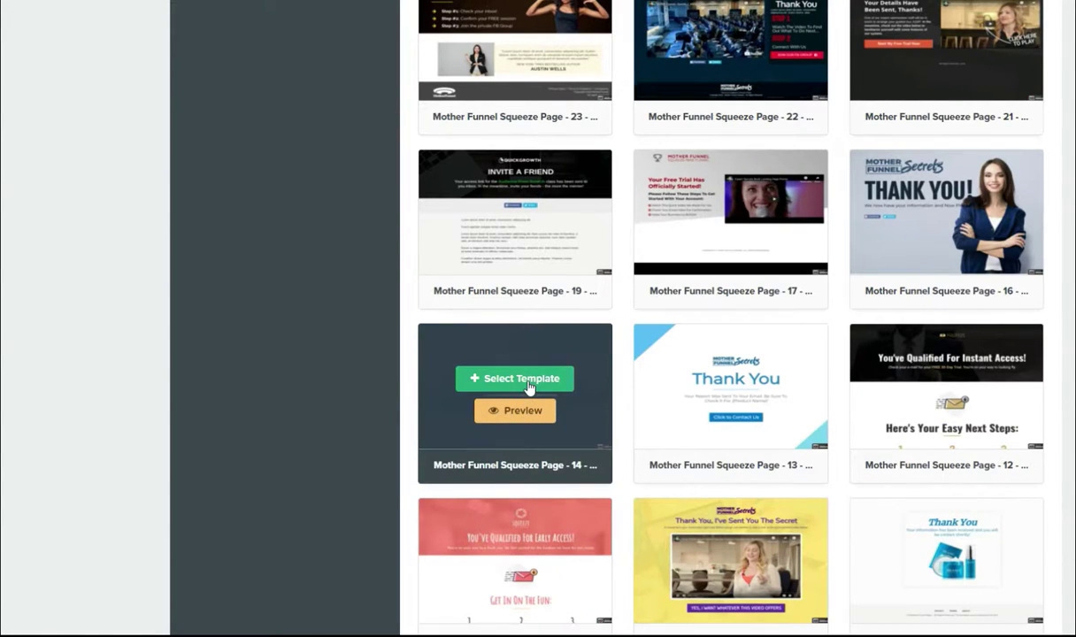
left_click(527, 382)
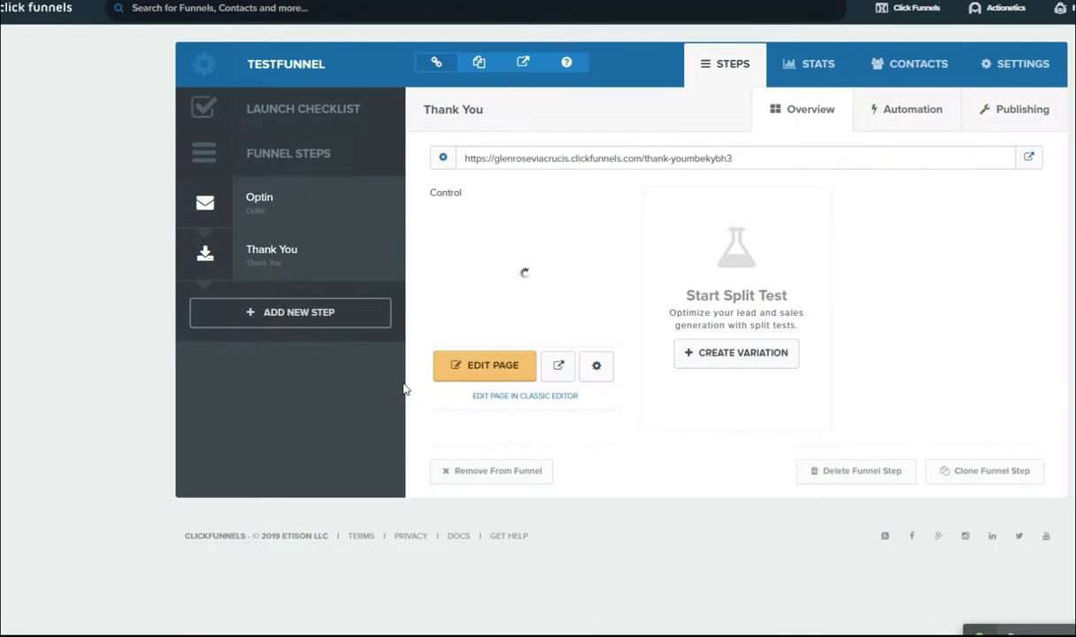
Step: Open the Thank You page built from the 'THANKS! Check Your Email' template in the page editor
left_click(492, 367)
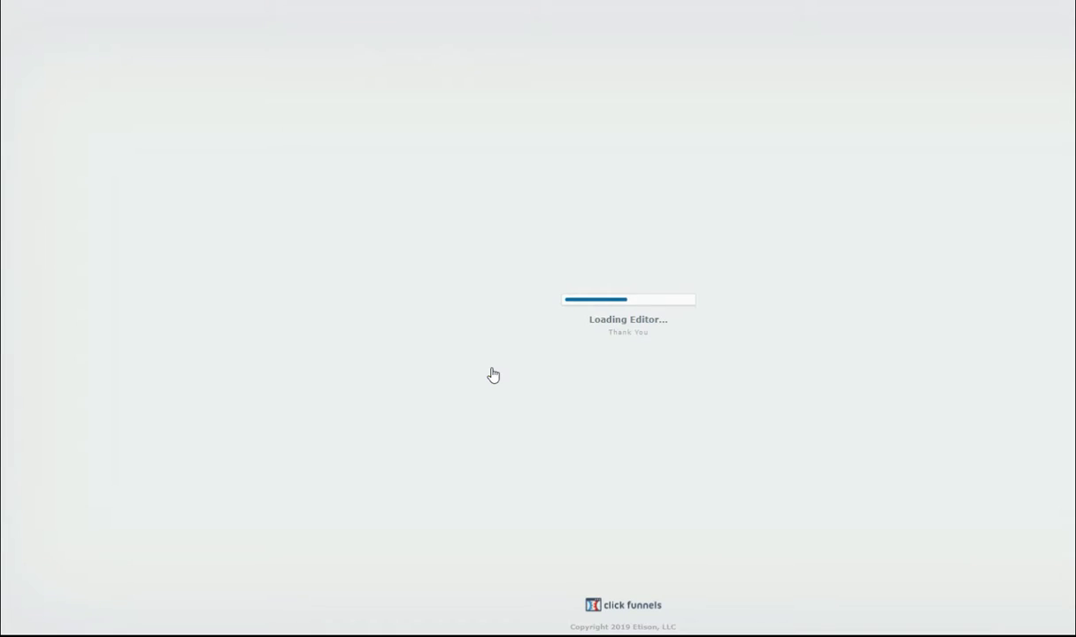
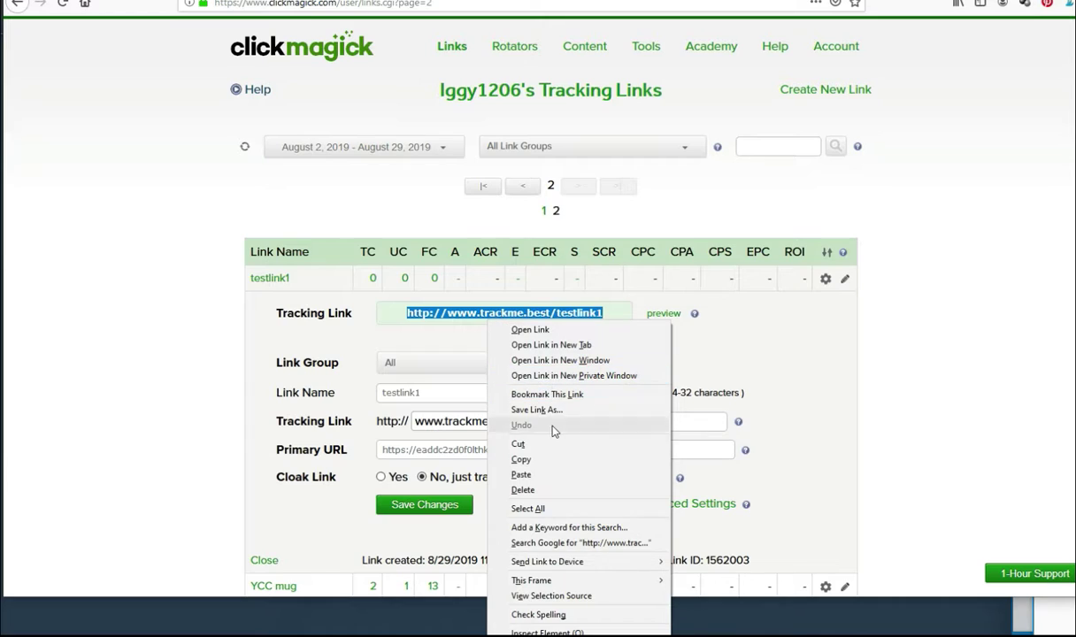
left_click(521, 459)
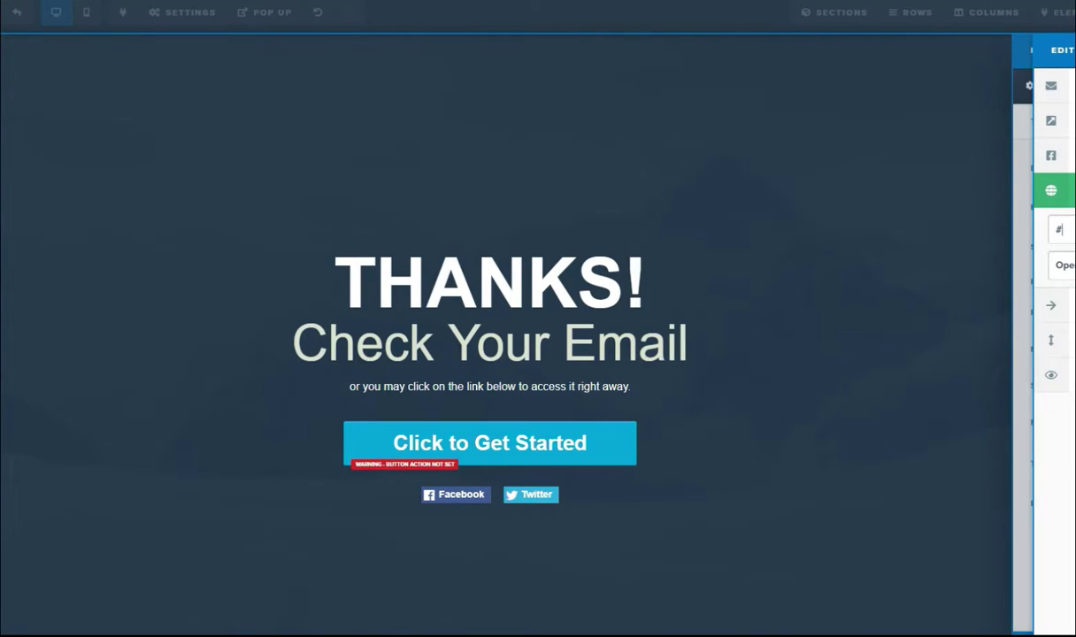
Step: Delete the Facebook and Twitter share-button row from the Thank You page
double_click(1061, 229)
left_click(973, 368)
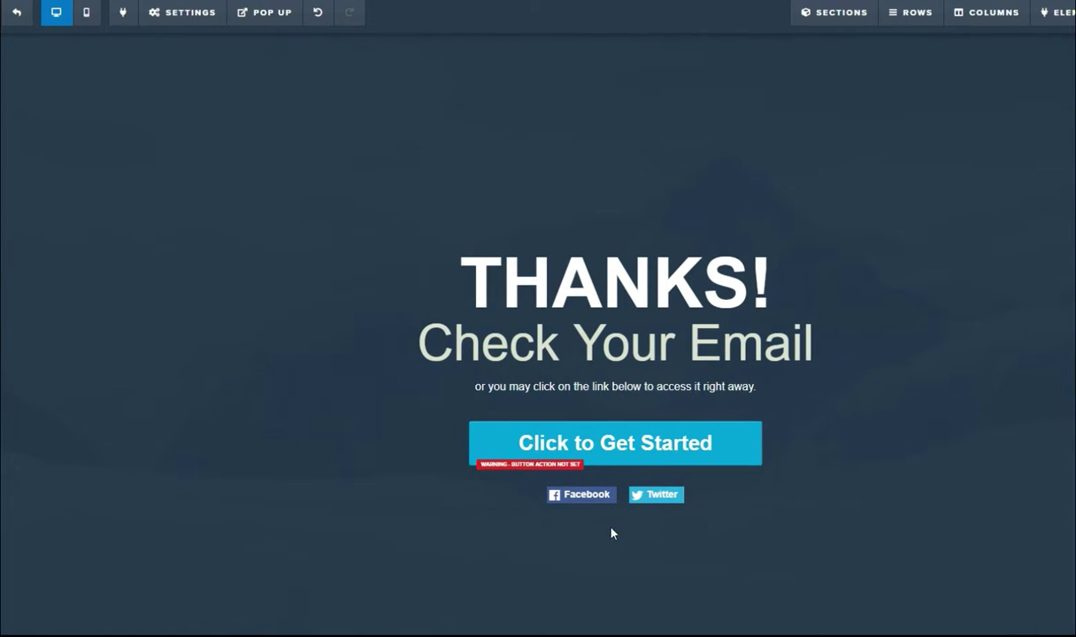
mouse_move(617, 504)
left_click(751, 478)
left_click(697, 57)
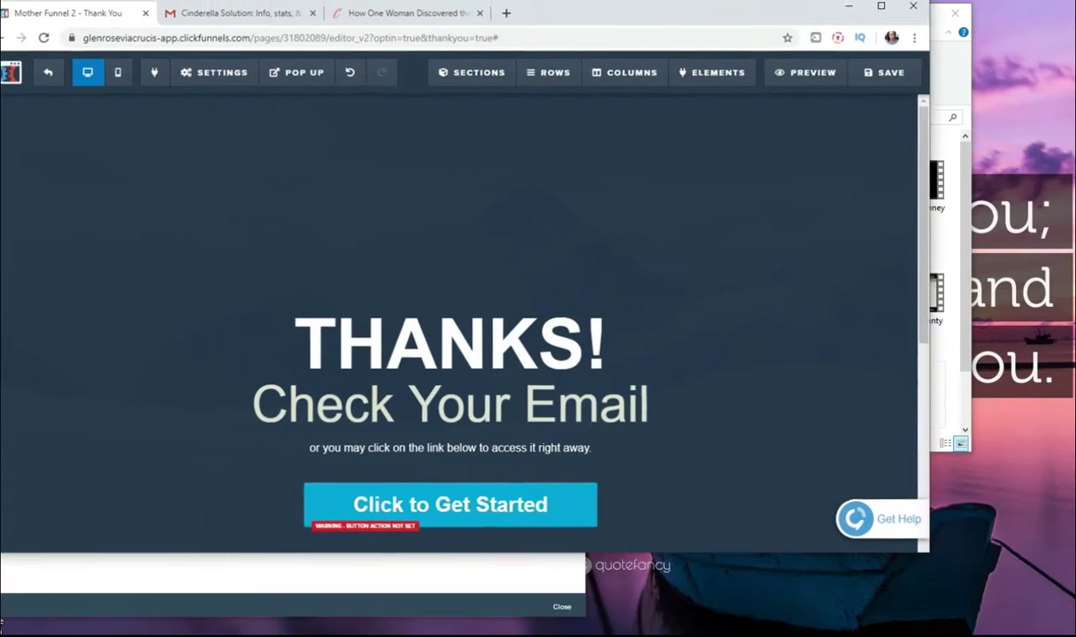
Step: Save the Thank You page and return to the TESTFUNNEL steps overview
left_click_drag(829, 11, 885, 12)
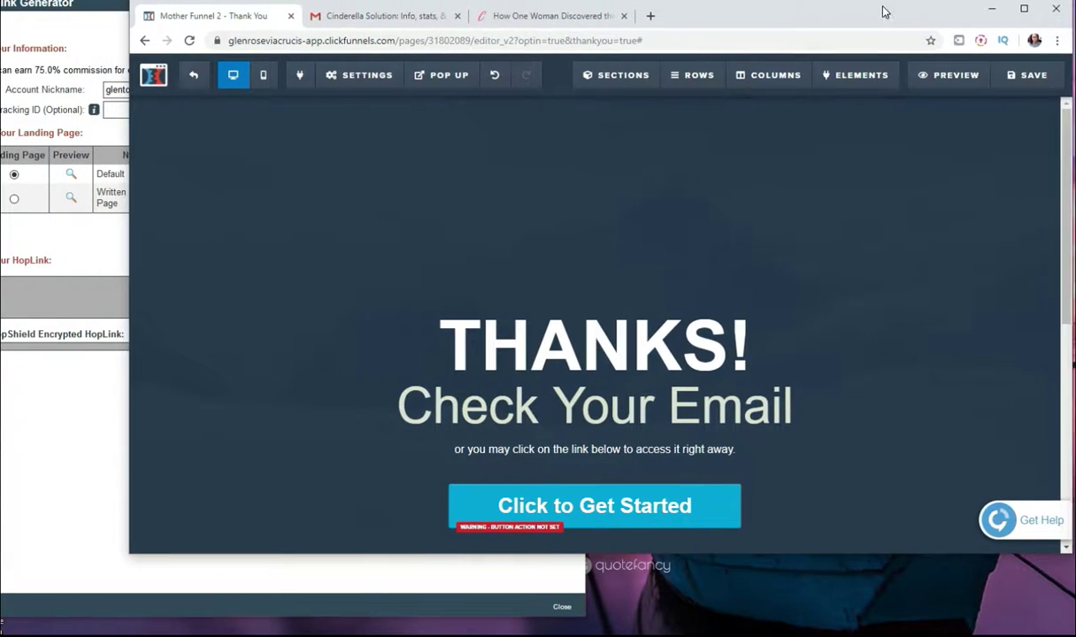
left_click(1028, 75)
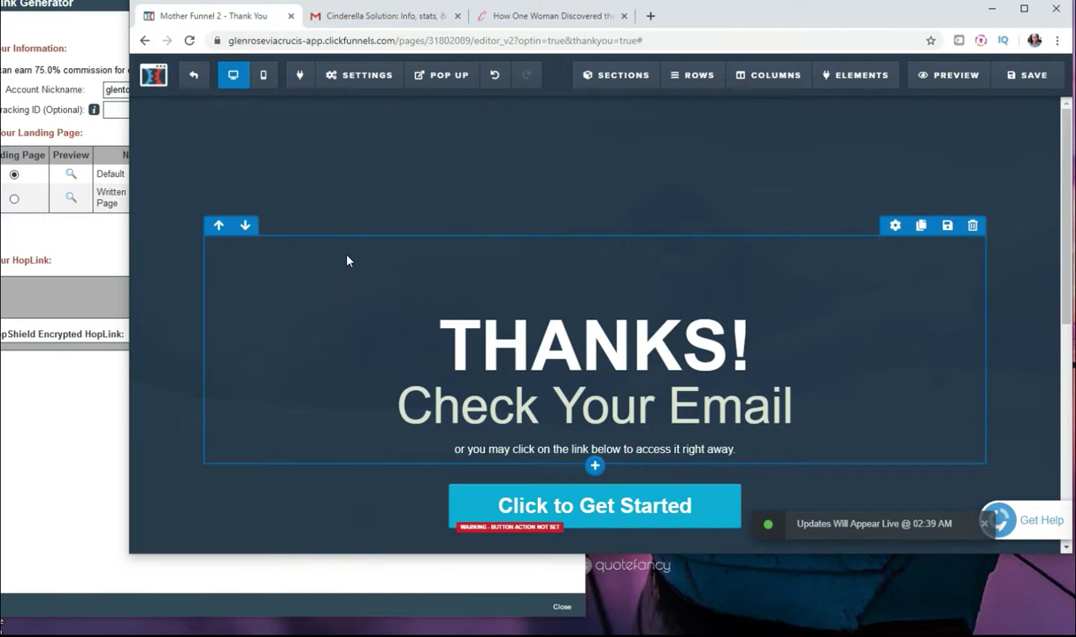
left_click(195, 82)
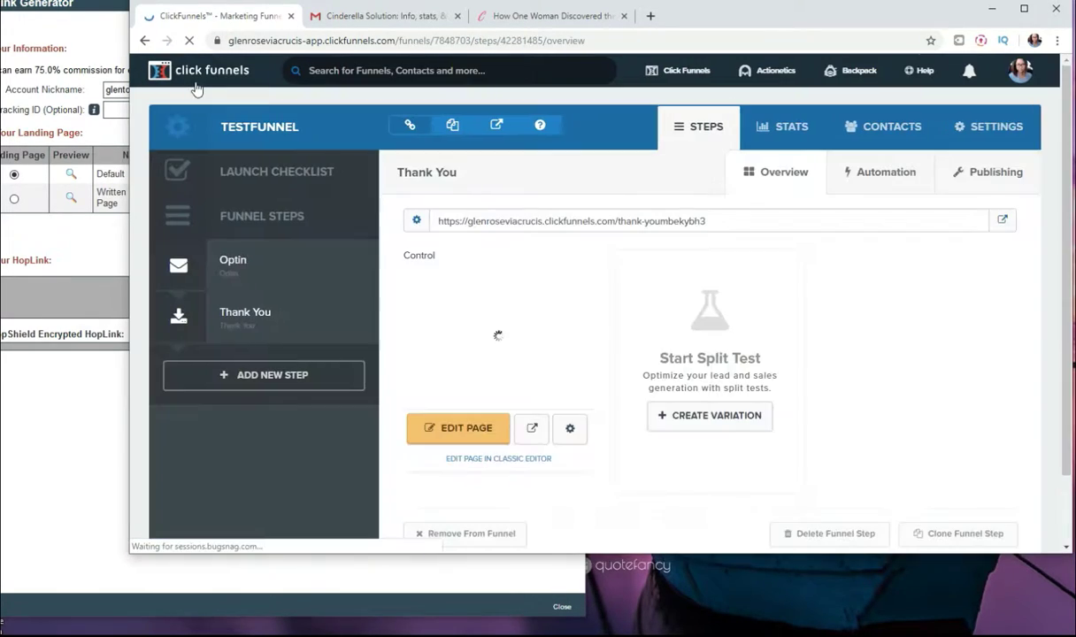
Step: Preview the TESTFUNNEL Optin page and submit its early-access popup with test details
left_click(255, 269)
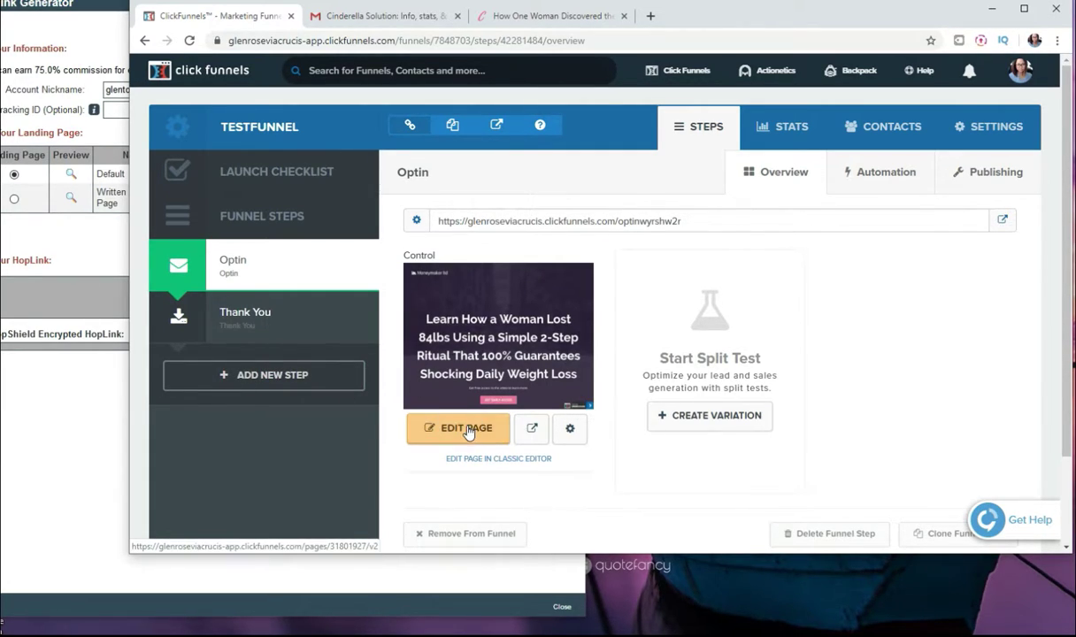
left_click(533, 430)
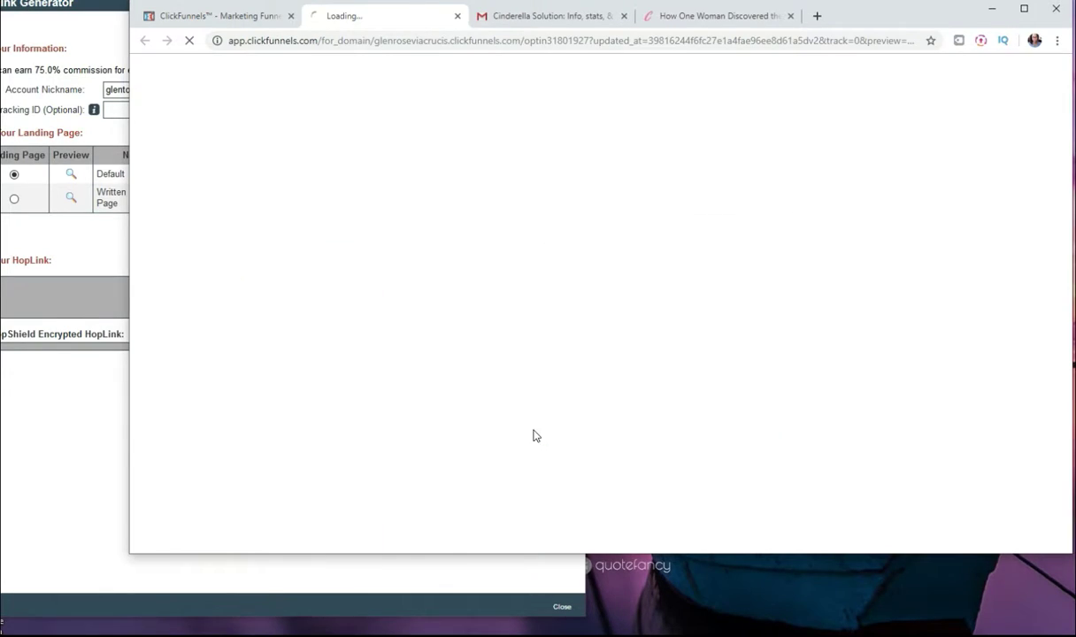
scroll(498, 376, "down", 2)
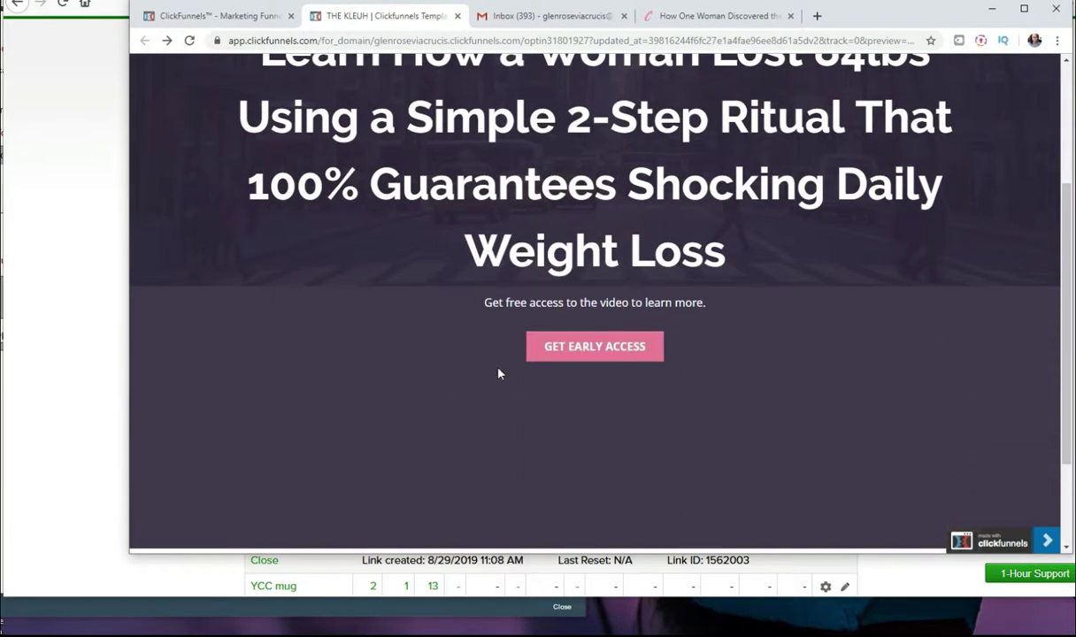
left_click(610, 350)
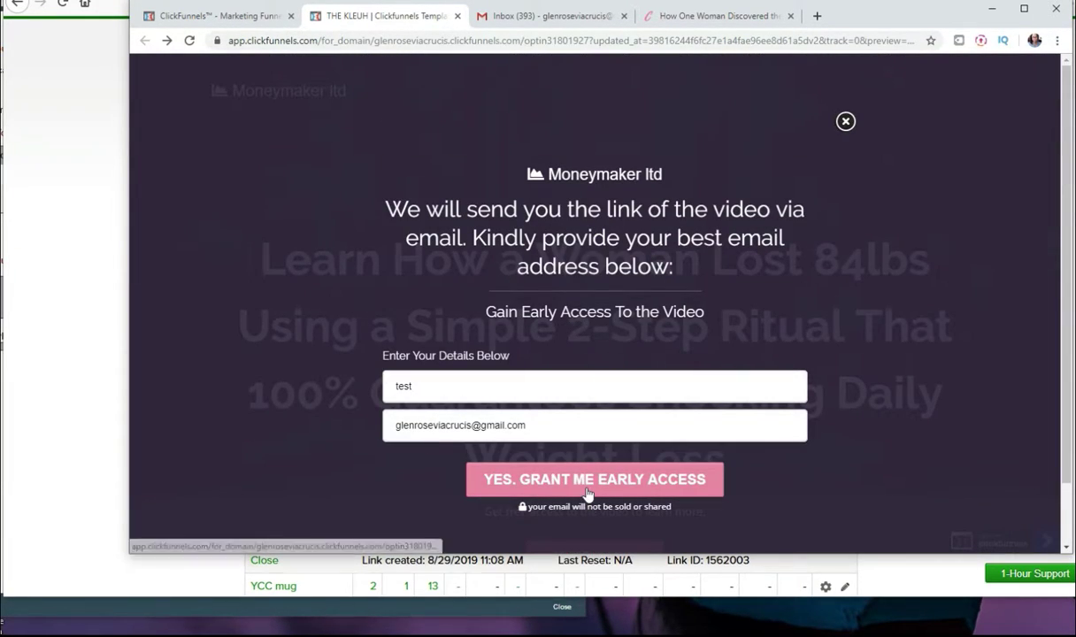
left_click(588, 492)
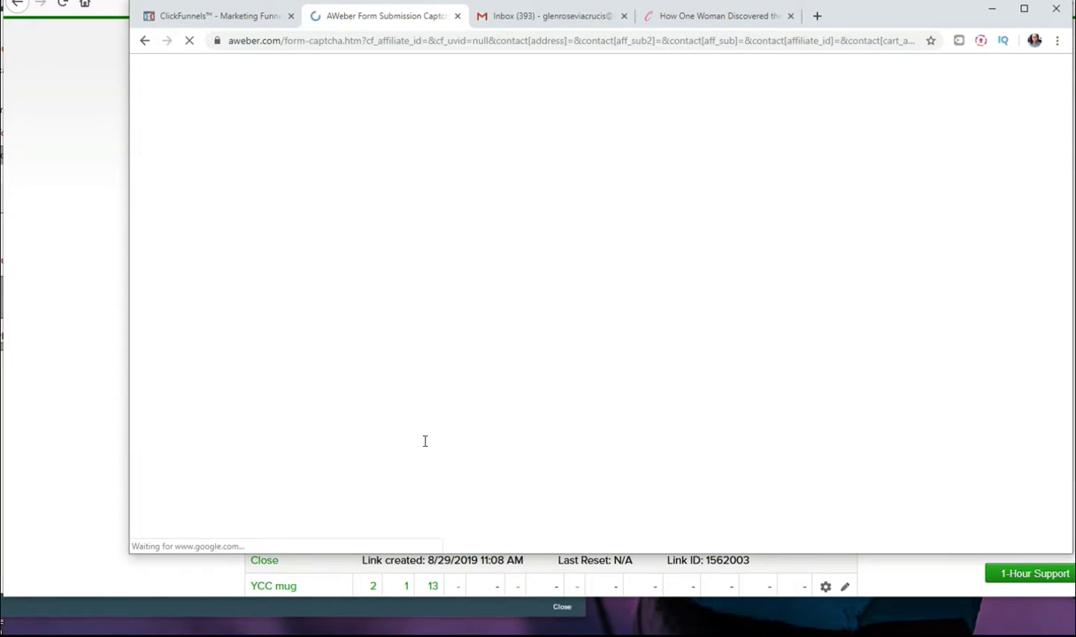
Step: Pass the reCAPTCHA to reach the video page, then return to ClickMagick's tracking links
left_click(511, 248)
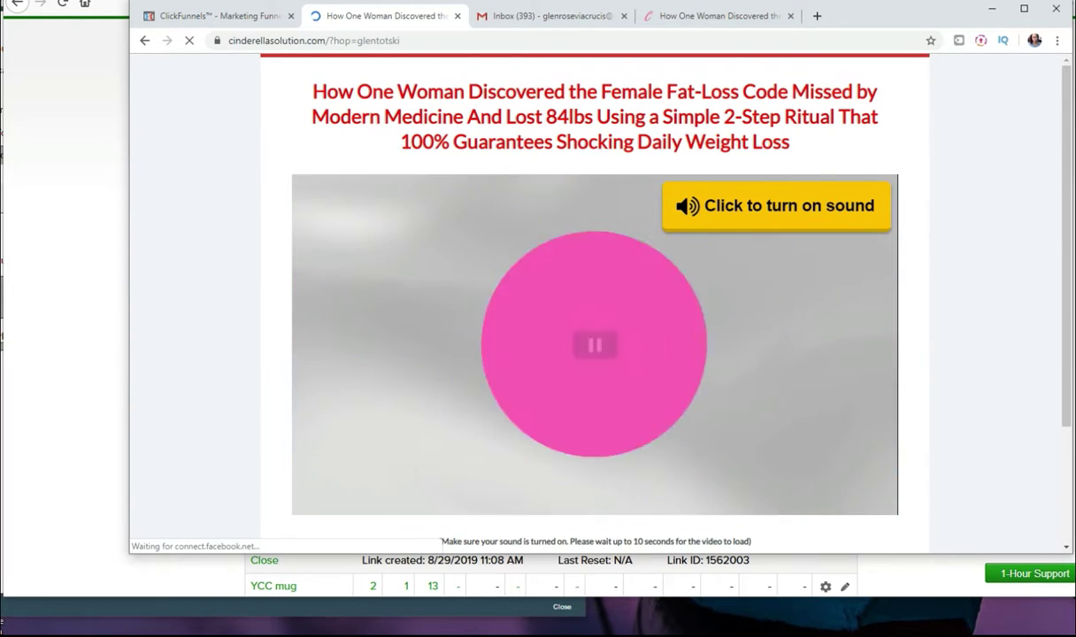
left_click(176, 574)
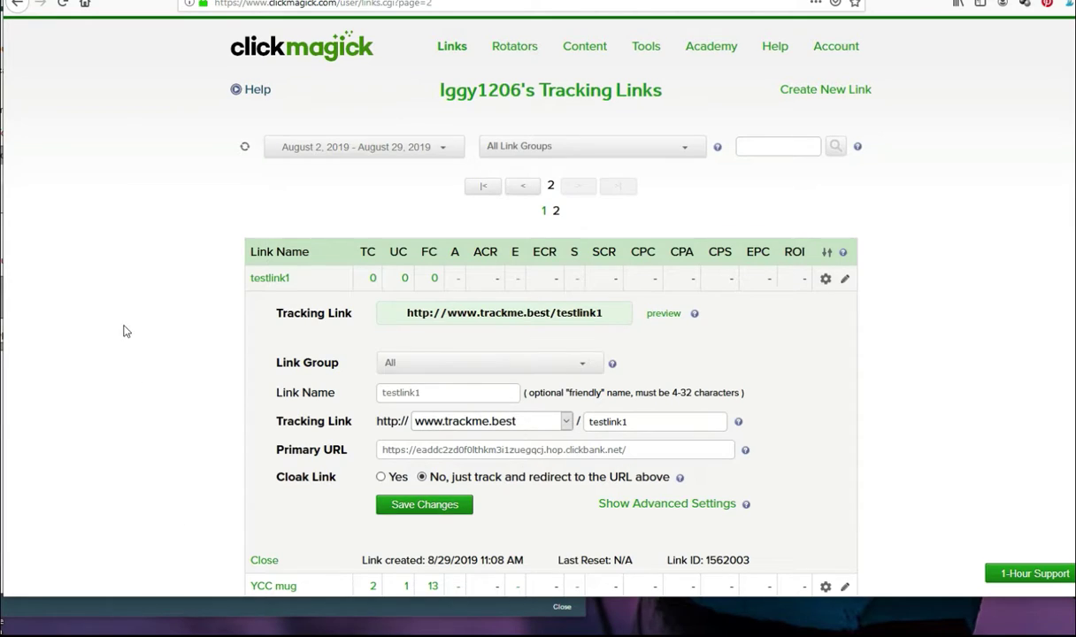
Step: Reload the ClickMagick tracking-links page with Resend, then go to the AWeber home page
left_click(62, 4)
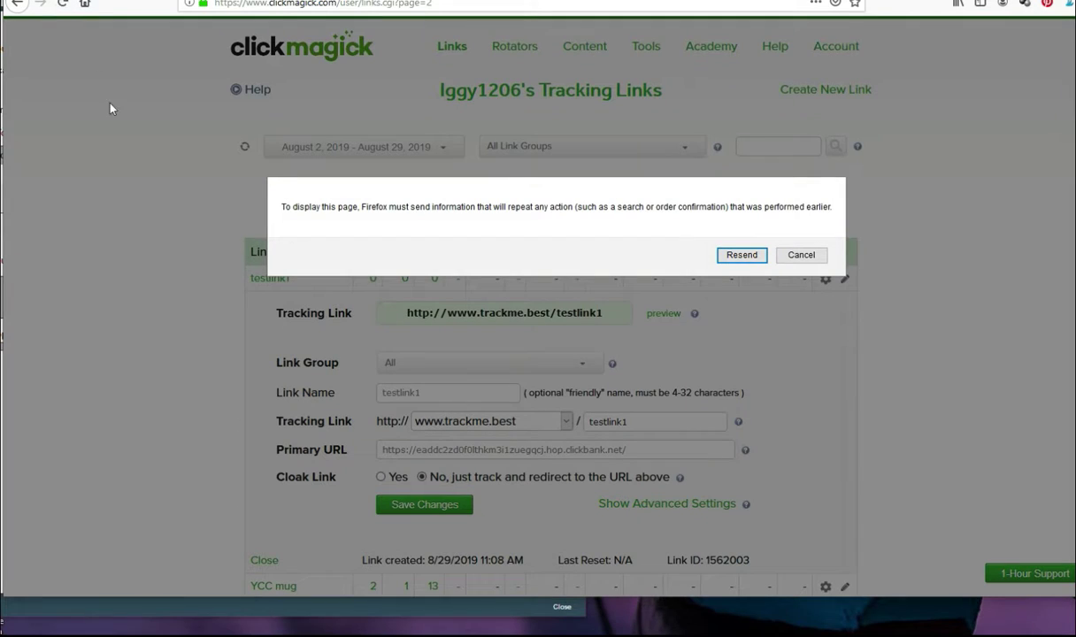
left_click(739, 256)
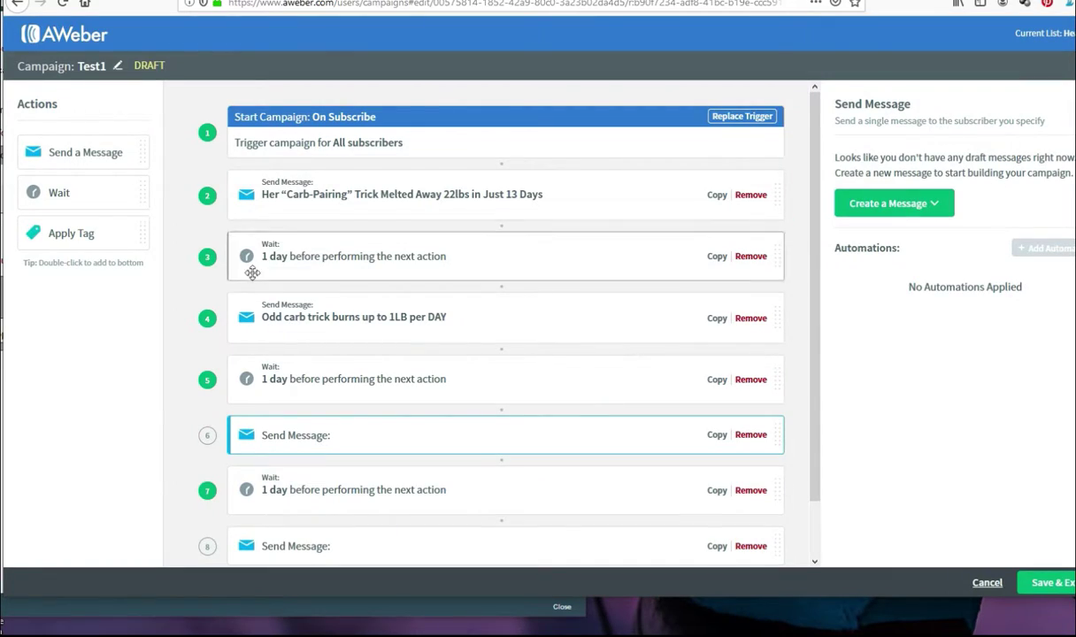
left_click(78, 37)
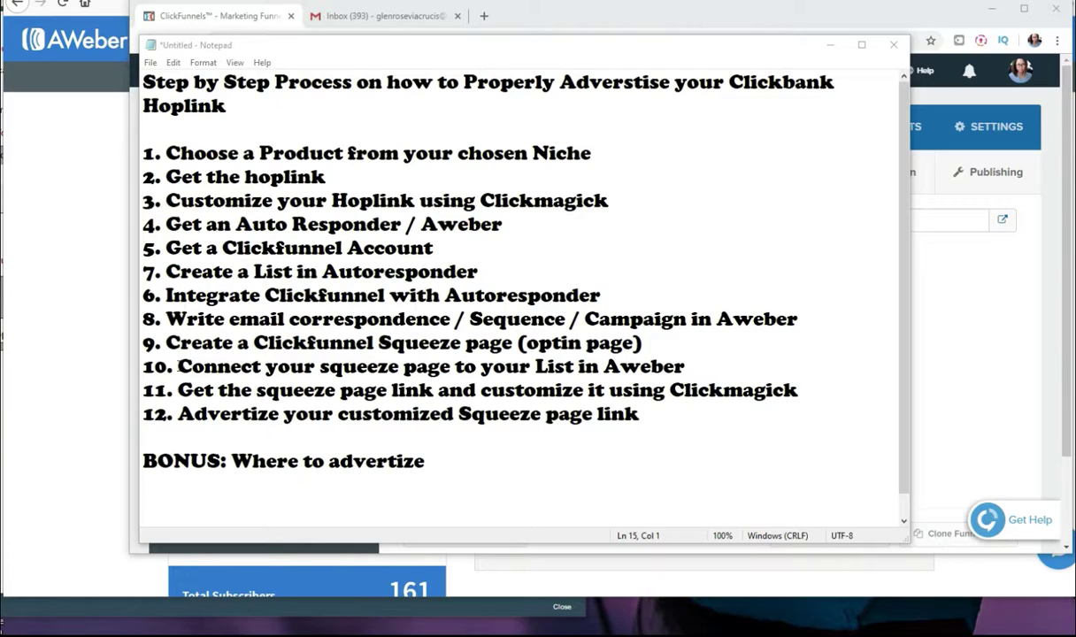
Step: Review steps 11 and 12 of the Notepad step list
left_click_drag(178, 390, 799, 392)
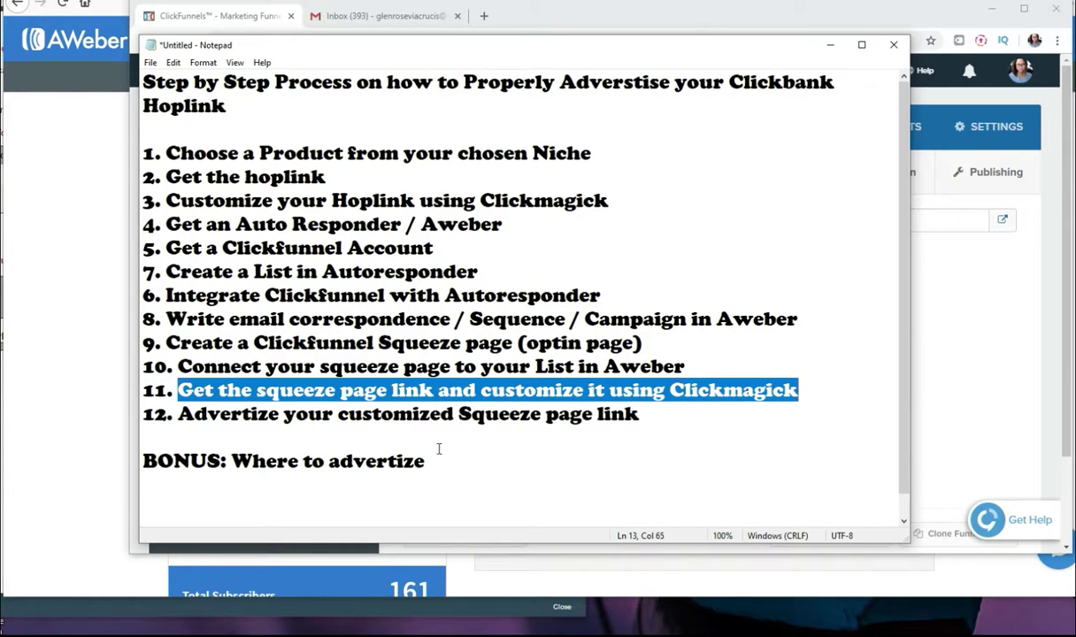
left_click(703, 420)
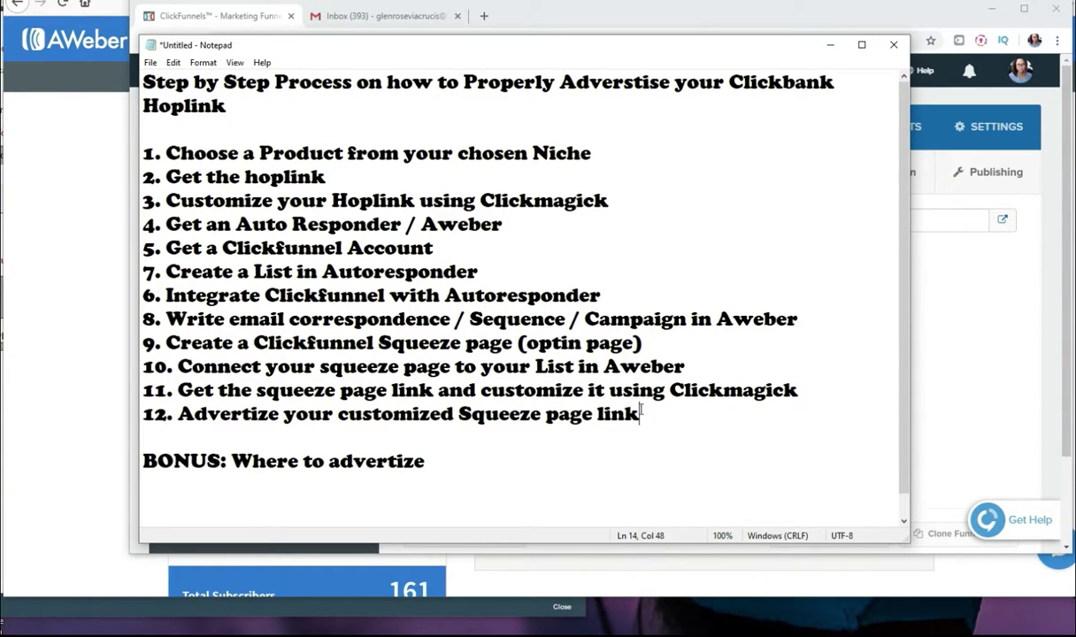
left_click_drag(654, 412, 232, 415)
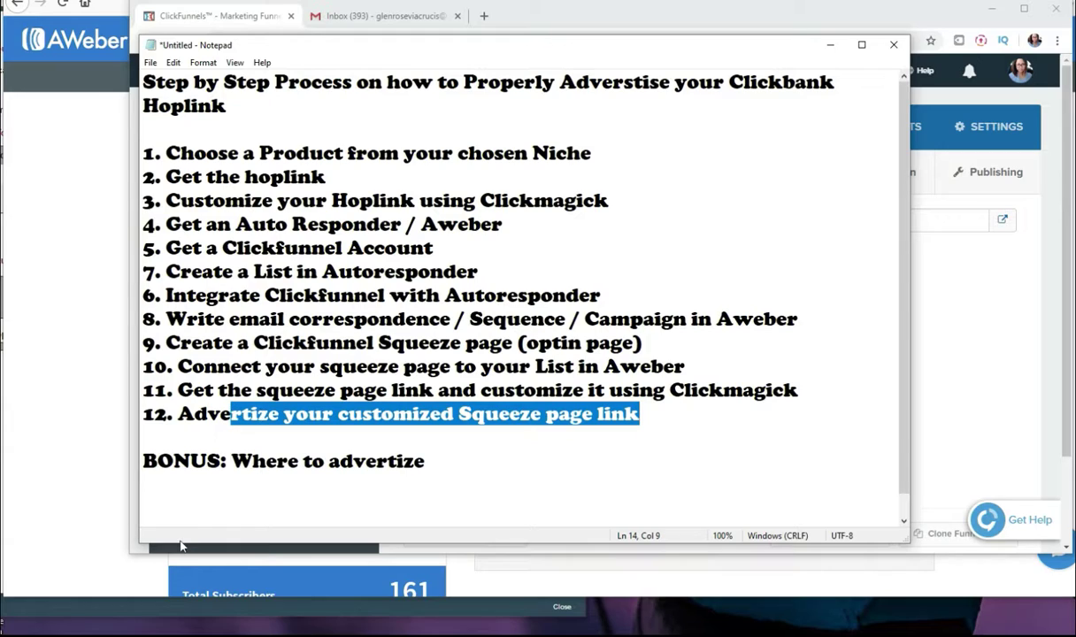
Step: Copy the TESTFUNNEL Optin page URL from ClickFunnels and return to ClickMagick
left_click(290, 257)
left_click_drag(680, 221, 423, 221)
right_click(466, 222)
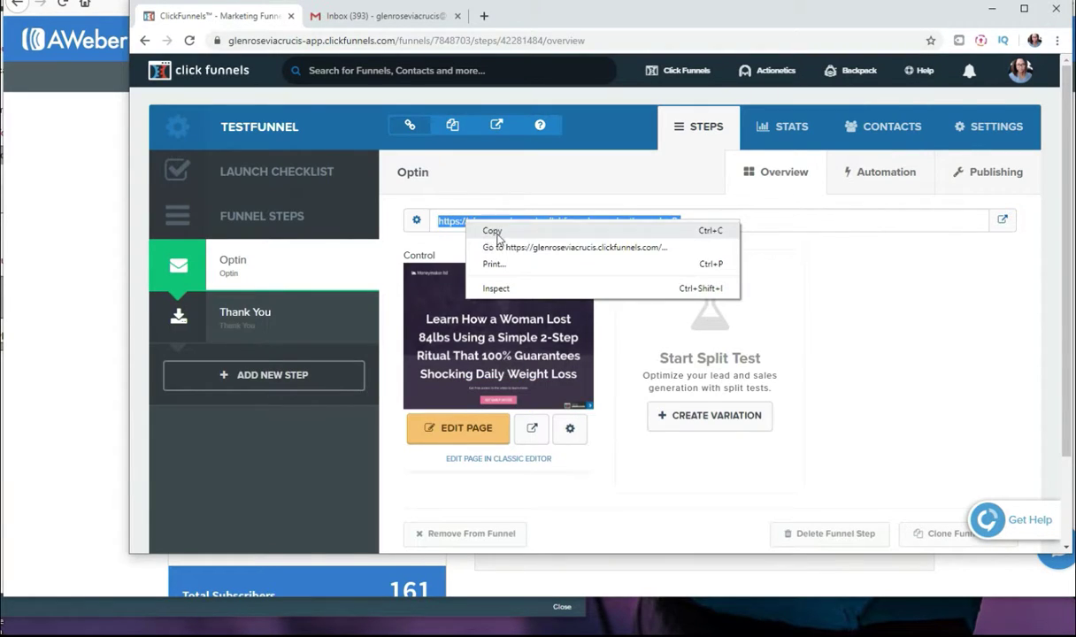
left_click(495, 232)
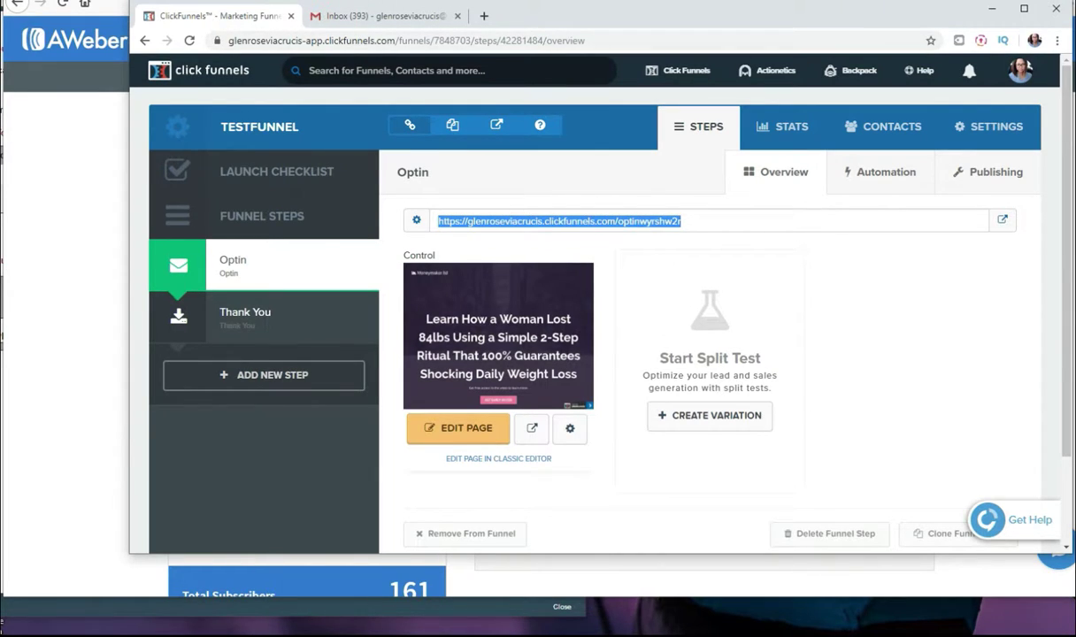
left_click(244, 0)
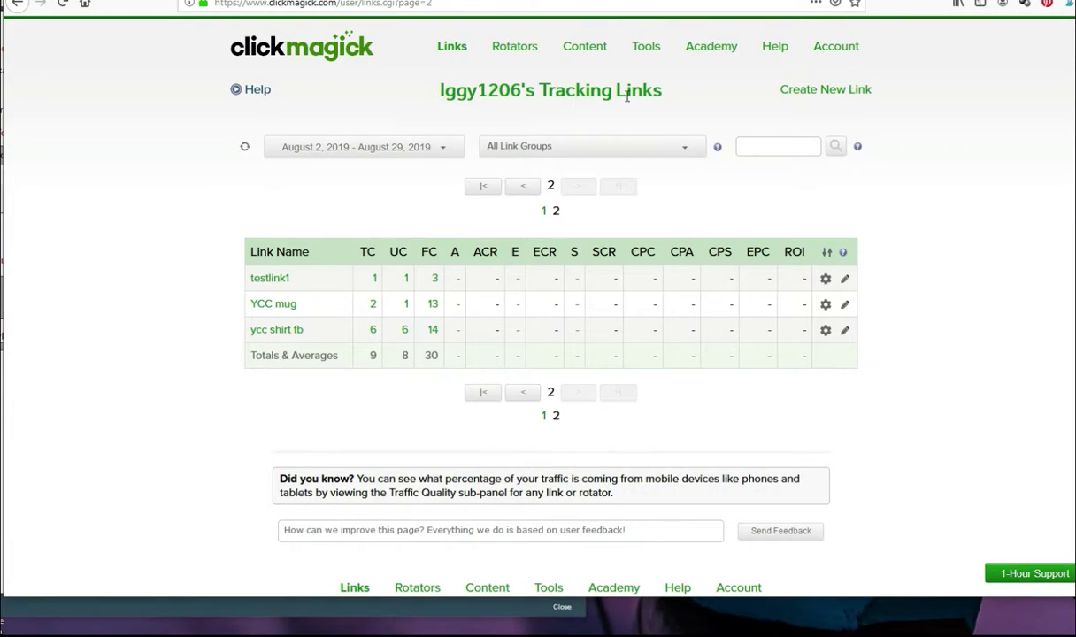
left_click(782, 92)
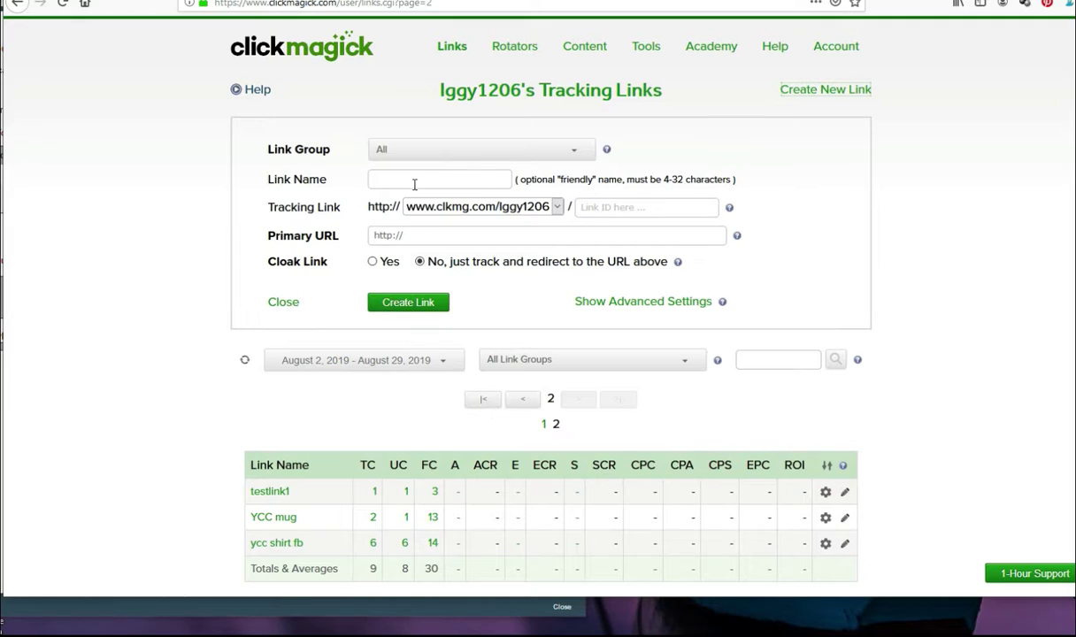
left_click(407, 234)
key("ctrl+v")
left_click(546, 209)
left_click(456, 248)
Step: Enter testfunnel as Link ID and Link Name, create the link, and return to Notepad
left_click(627, 206)
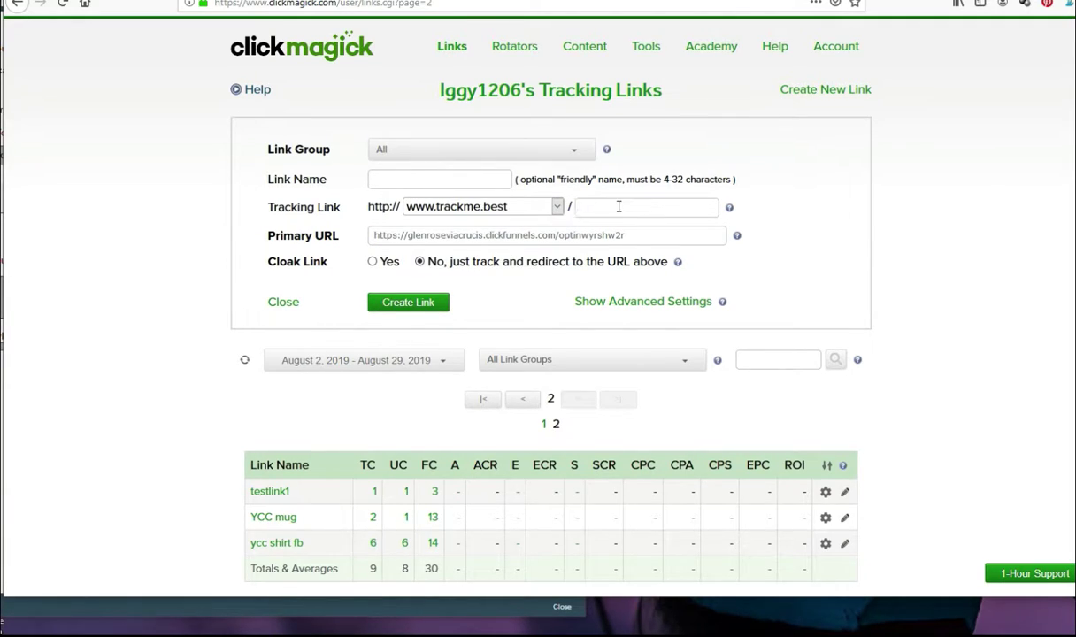
type("tfu")
left_click(451, 178)
type("testfun")
left_click(267, 304)
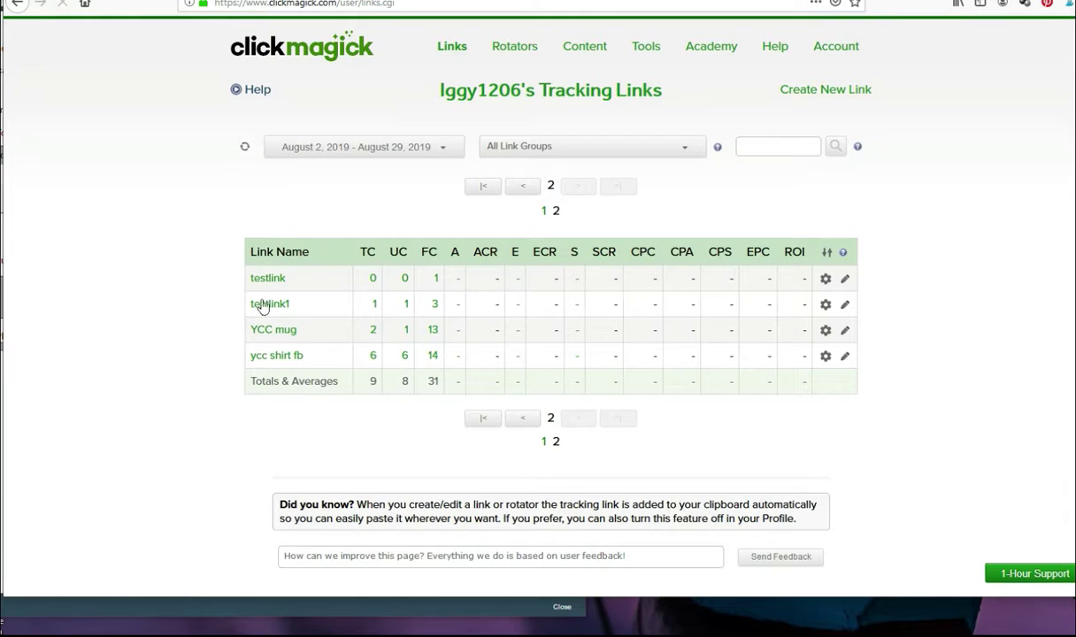
key("alt+Tab")
left_click(497, 461)
Step: Under the BONUS heading, list 'solo ads - Udimi', 'Facebook Groups' and 'Facebook Ads' on separate lines
left_click_drag(475, 461, 194, 460)
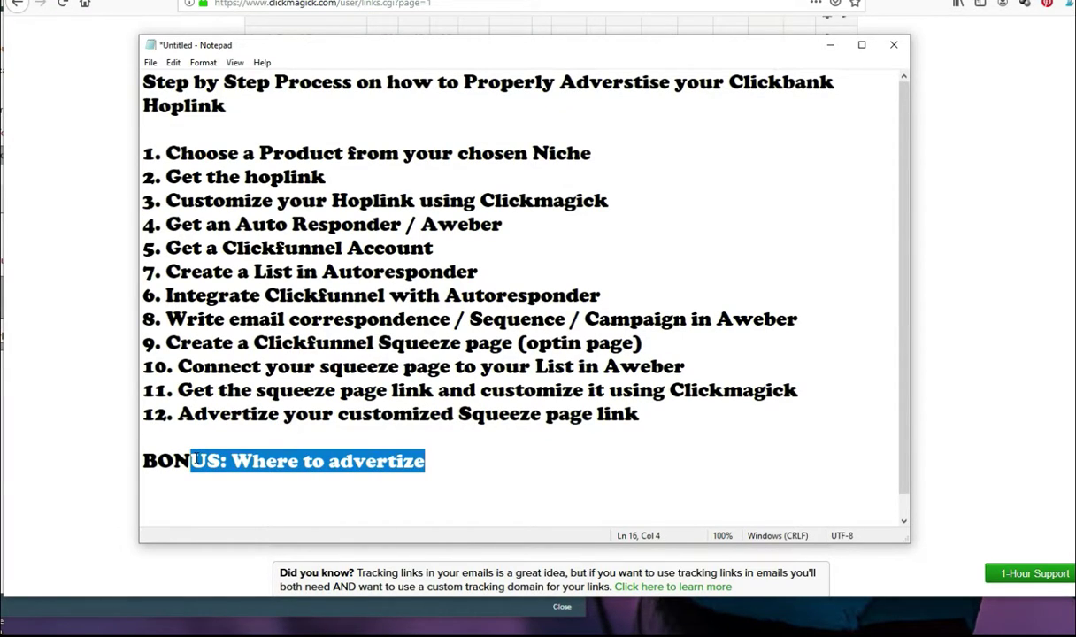
left_click(443, 477)
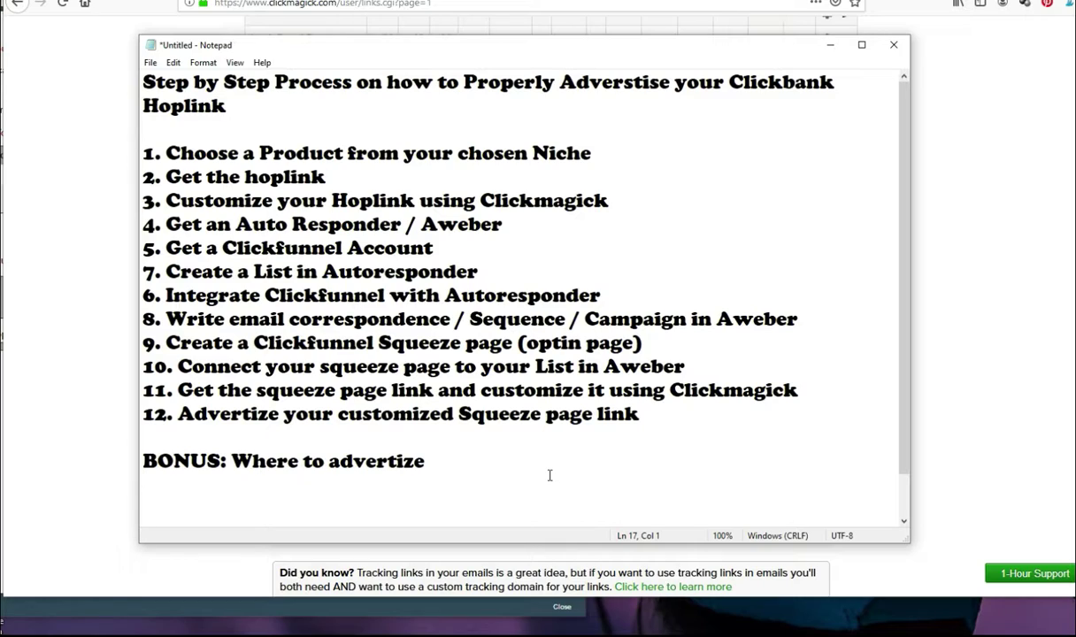
type("solo ads -")
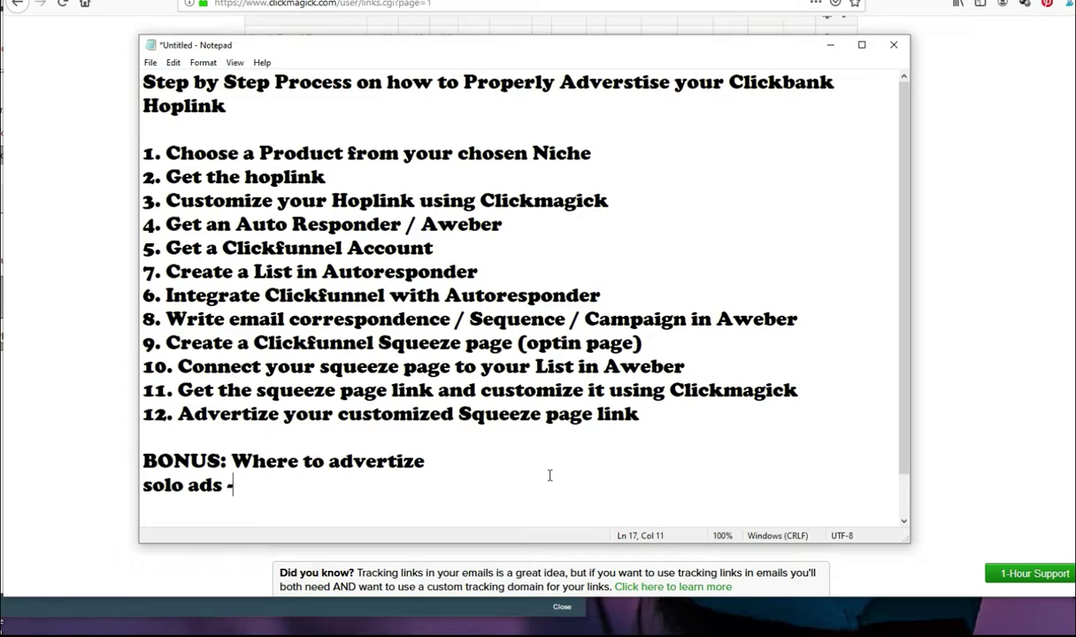
type(" UIdimi")
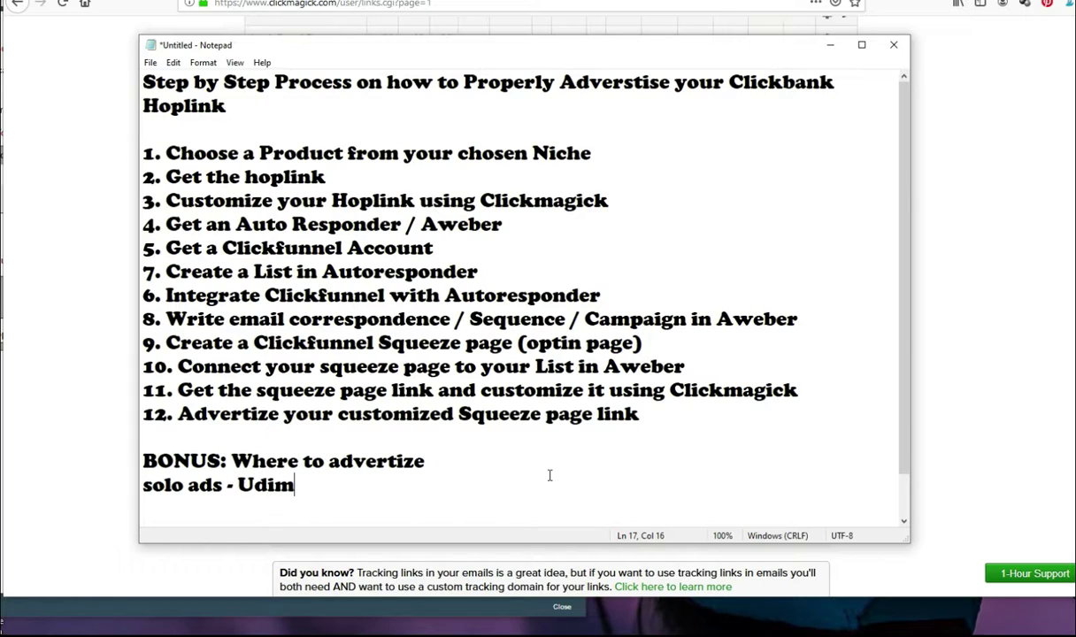
key("Return")
type("Fac")
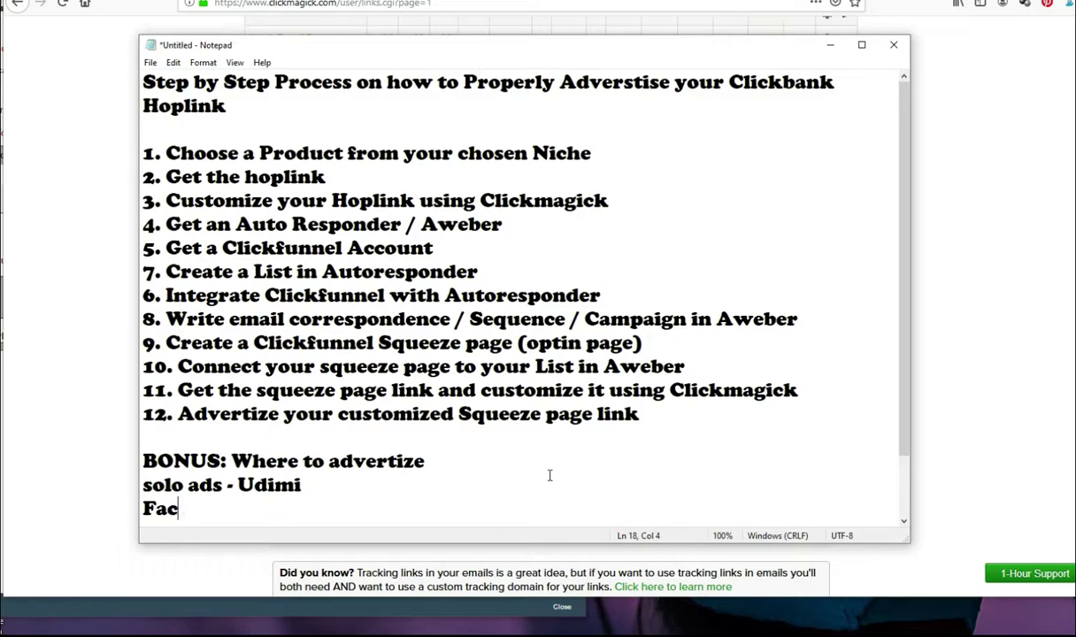
type("ebook Groups")
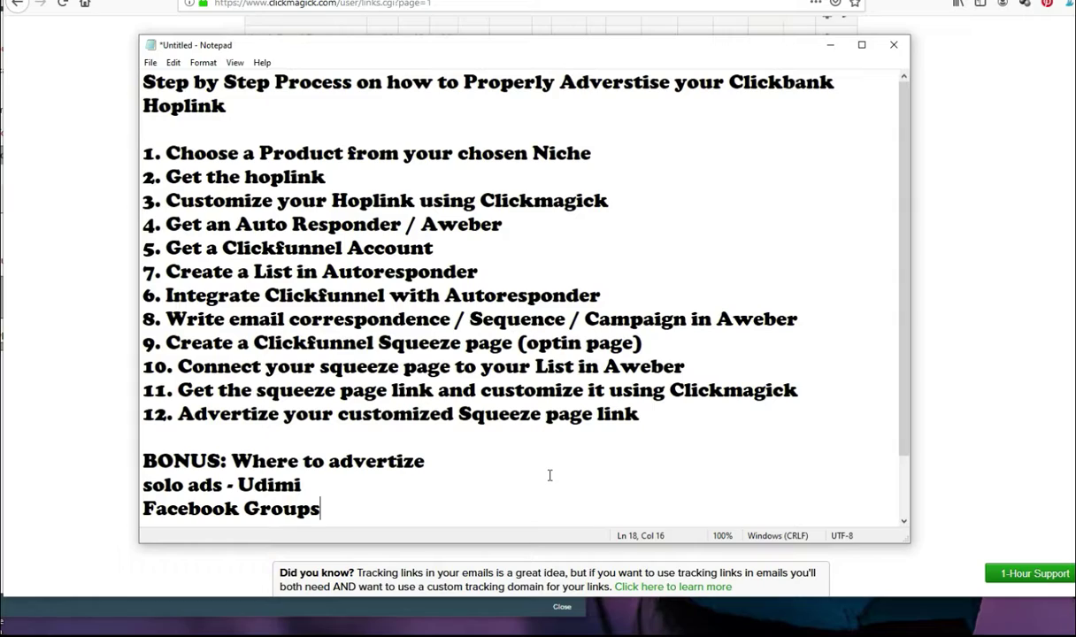
type(" / c")
key("BackSpace")
key("BackSpace")
key("Return")
type("F")
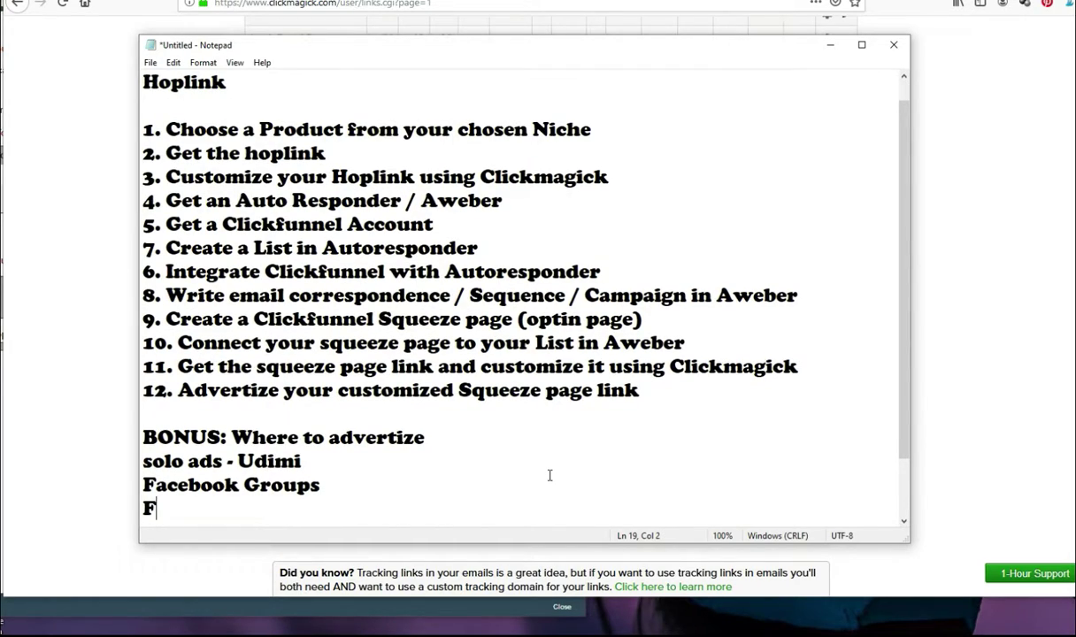
type("acebook Ads")
key("Return")
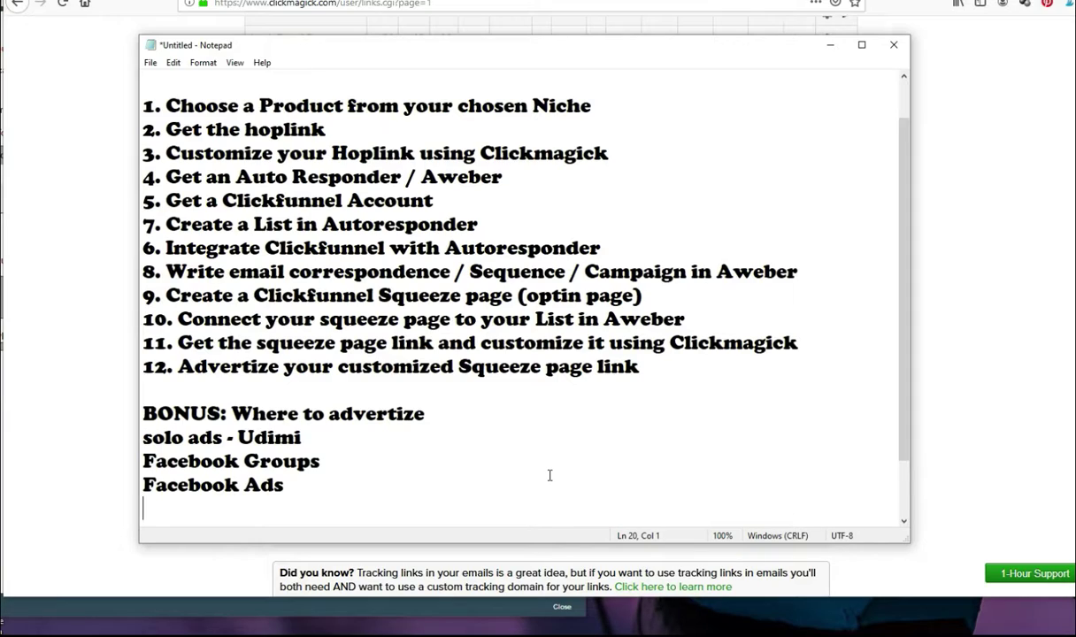
Step: Add 'Google Ads', 'Instagram / Influencers' and a YouTube create-a-video line
type("Goog")
type("dle")
key("BackSpace")
key("BackSpace")
key("BackSpace")
type("le")
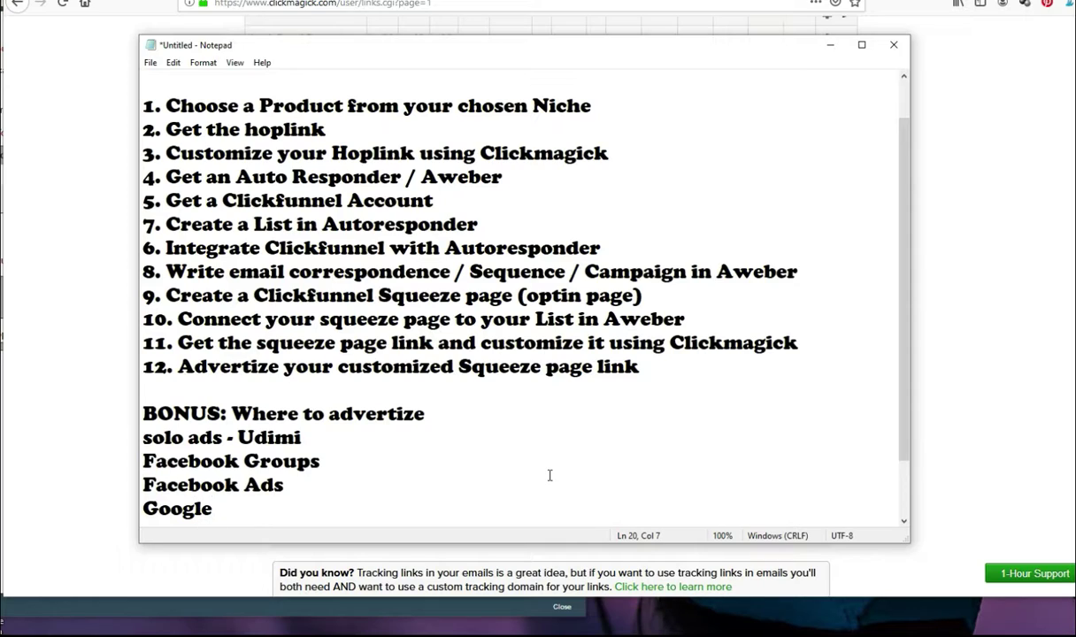
type(" Ads")
key("Return")
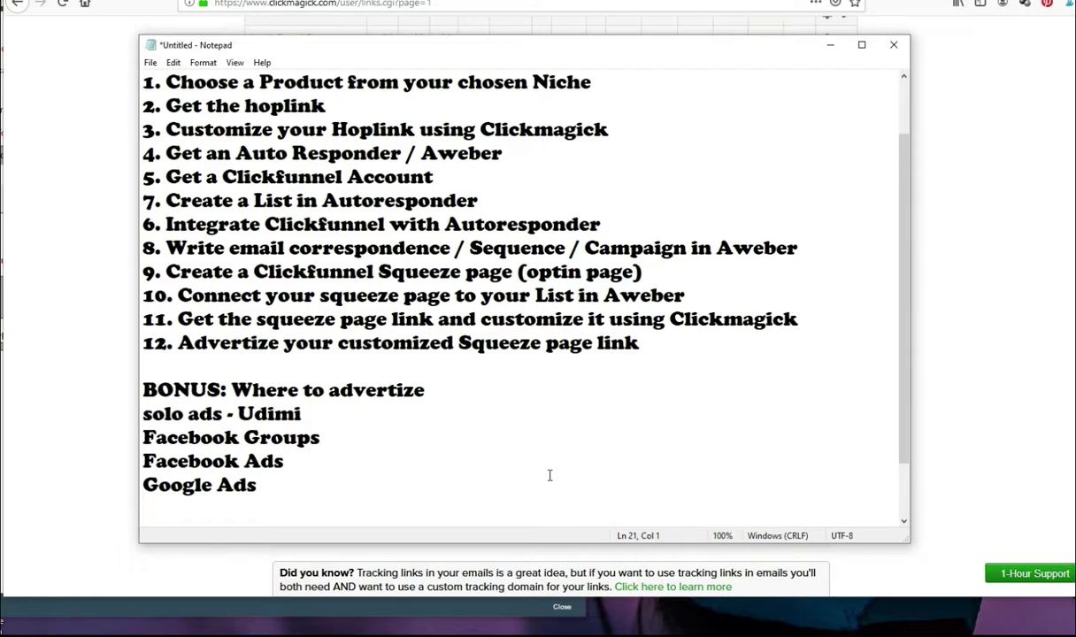
type("Instagram ")
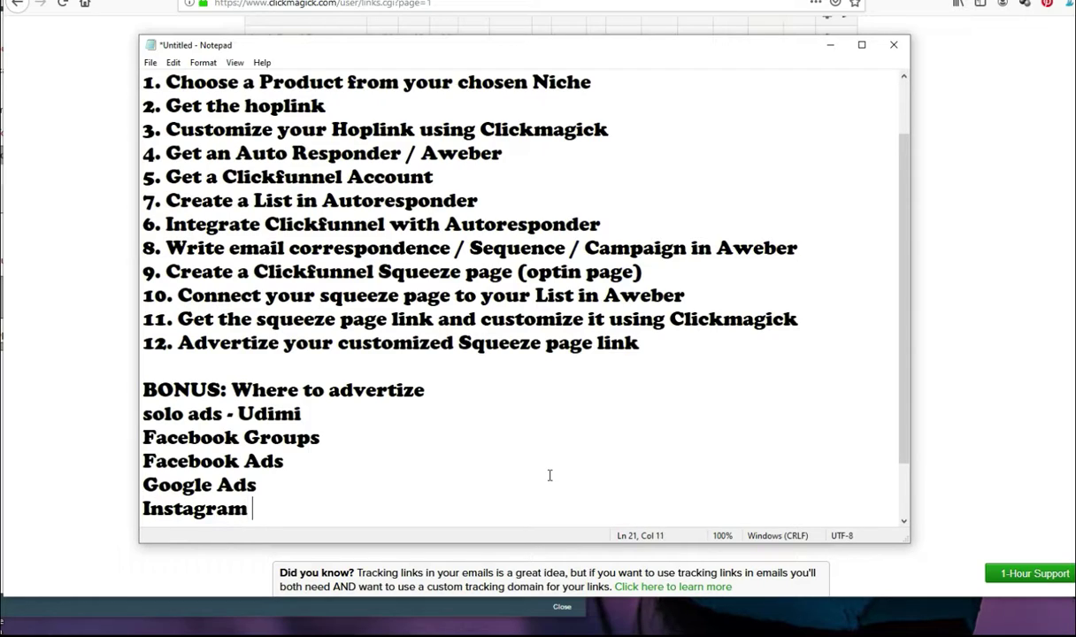
type("/ Instragra")
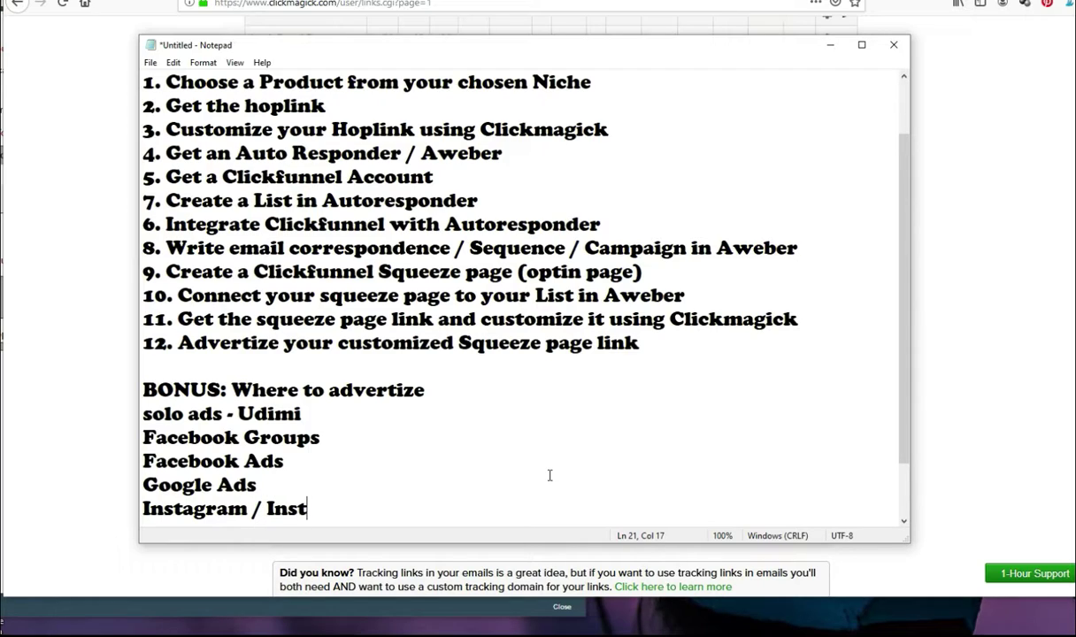
key("BackSpace")
type("ram Ul")
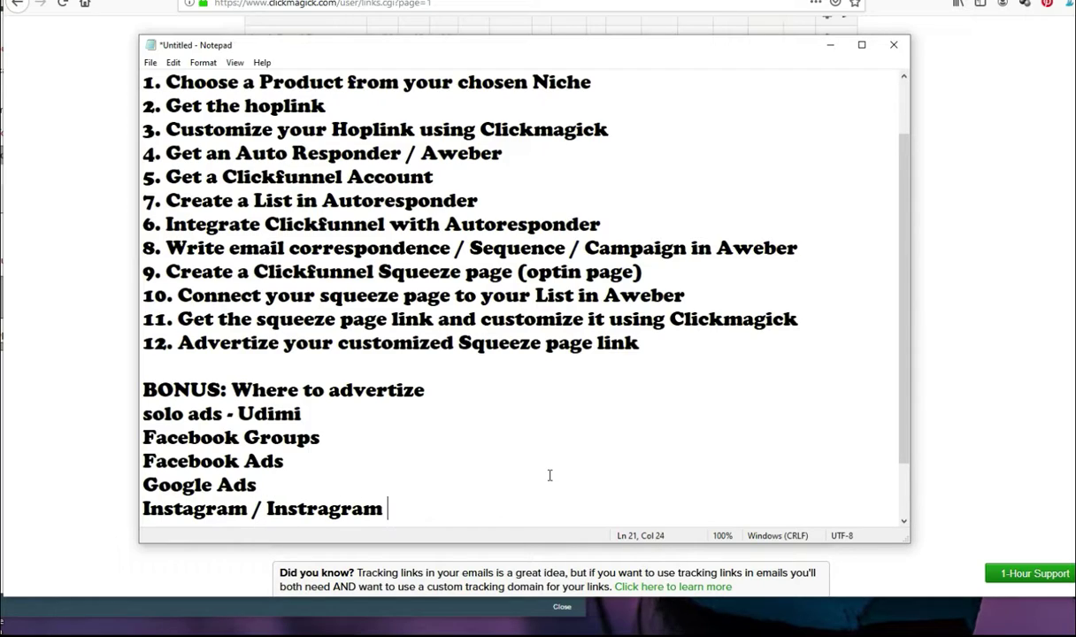
key("BackSpace")
key("BackSpace")
type("Ind")
type("fluencers")
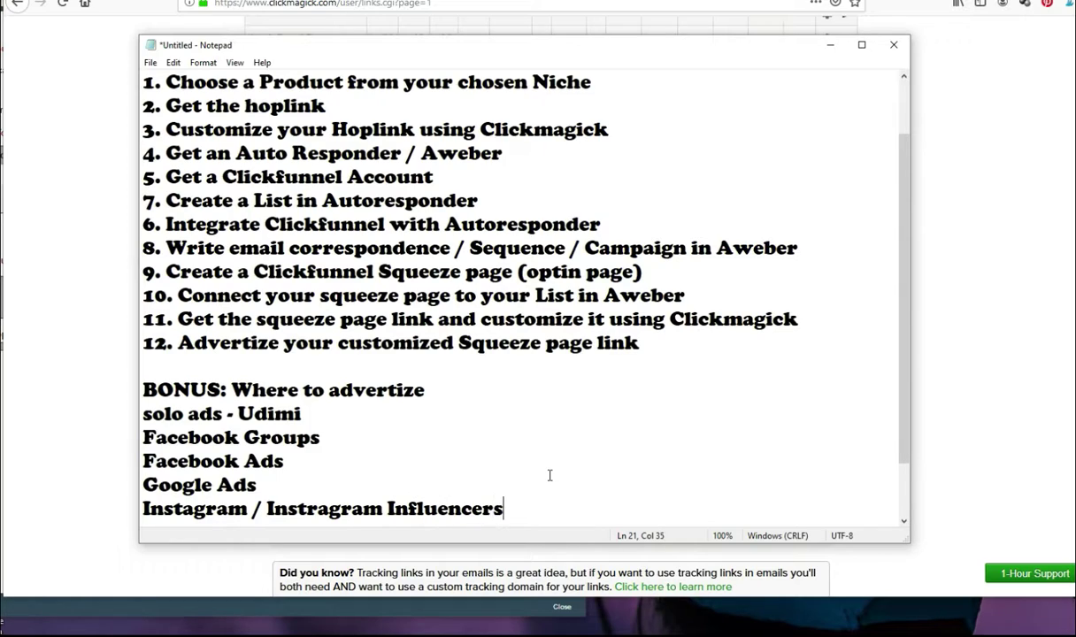
key("Return")
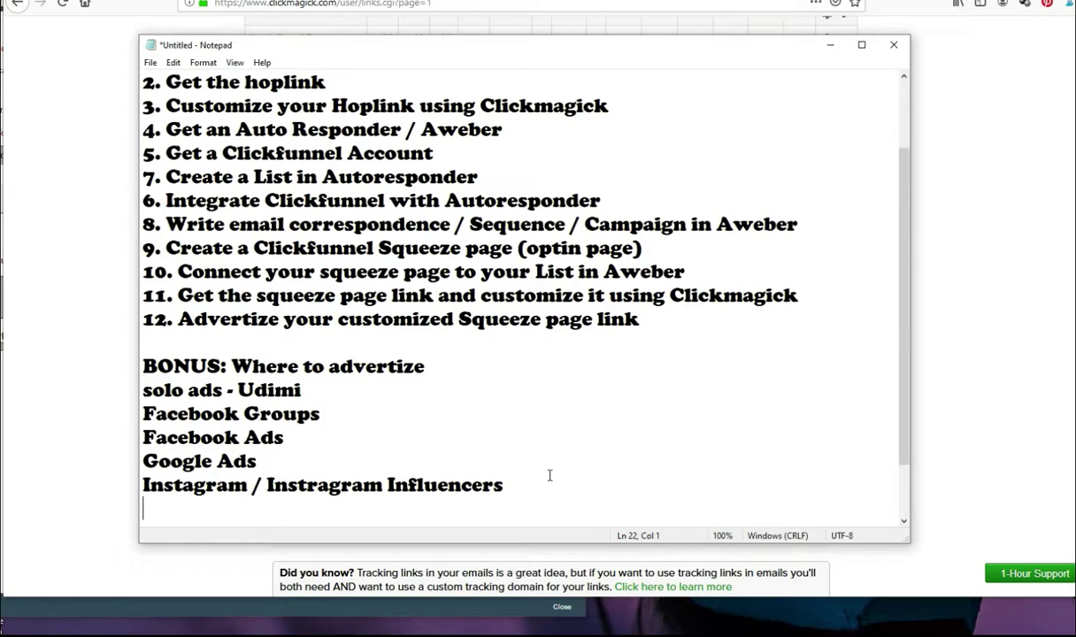
type("Youtube / create a yourube video")
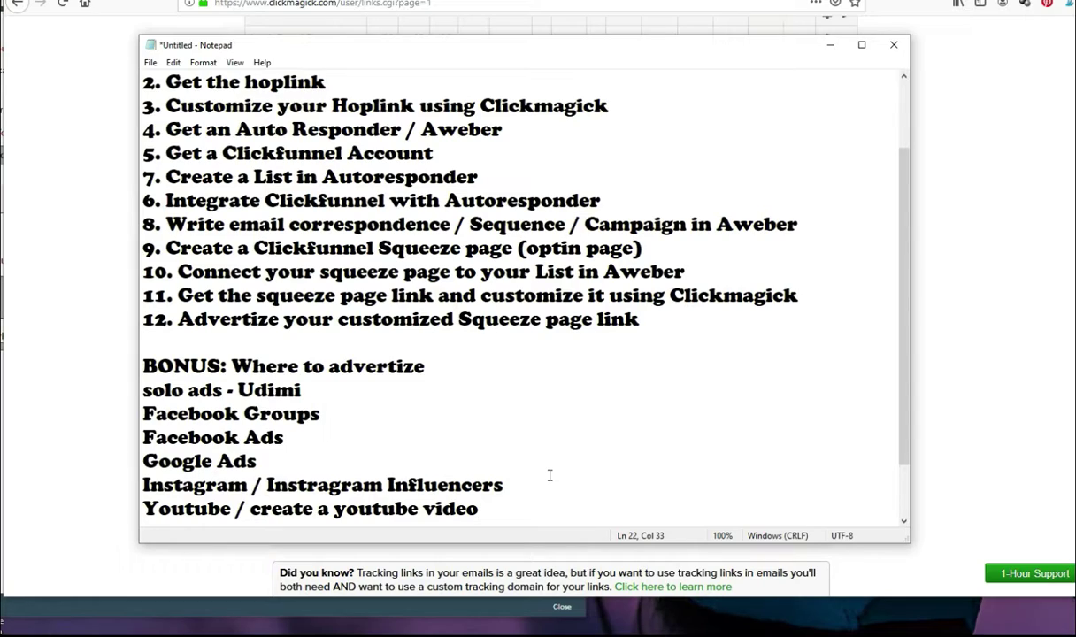
key("BackSpace")
key("BackSpace")
key("BackSpace")
key("BackSpace")
key("BackSpace")
key("BackSpace")
key("BackSpace")
key("BackSpace")
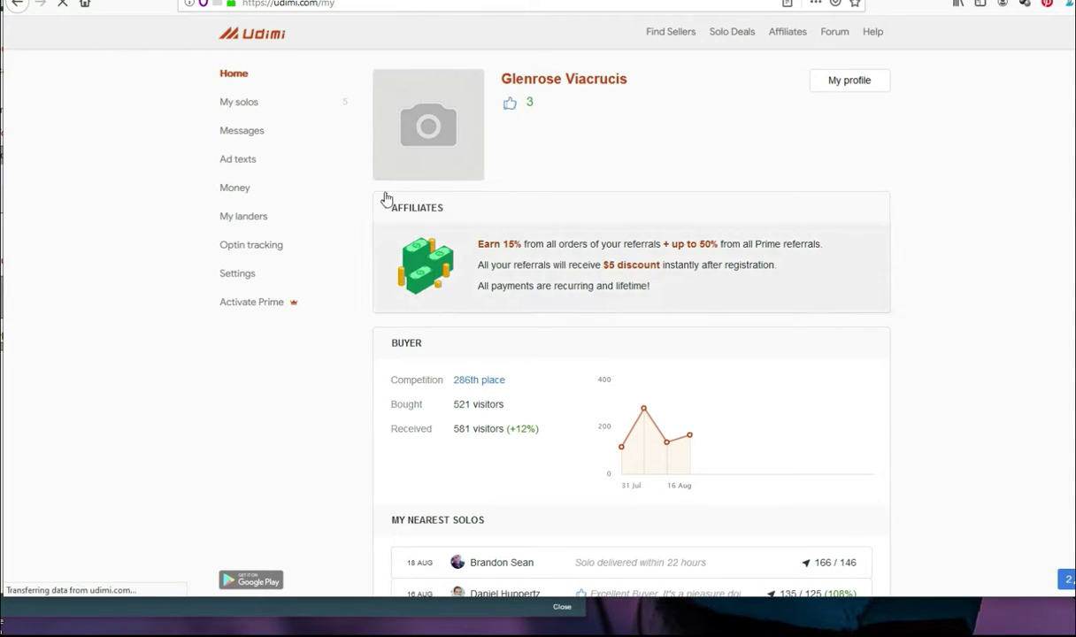
Step: On Udimi's seller search, set the maximum price to $0.40 and got sales to 30%
left_click(672, 33)
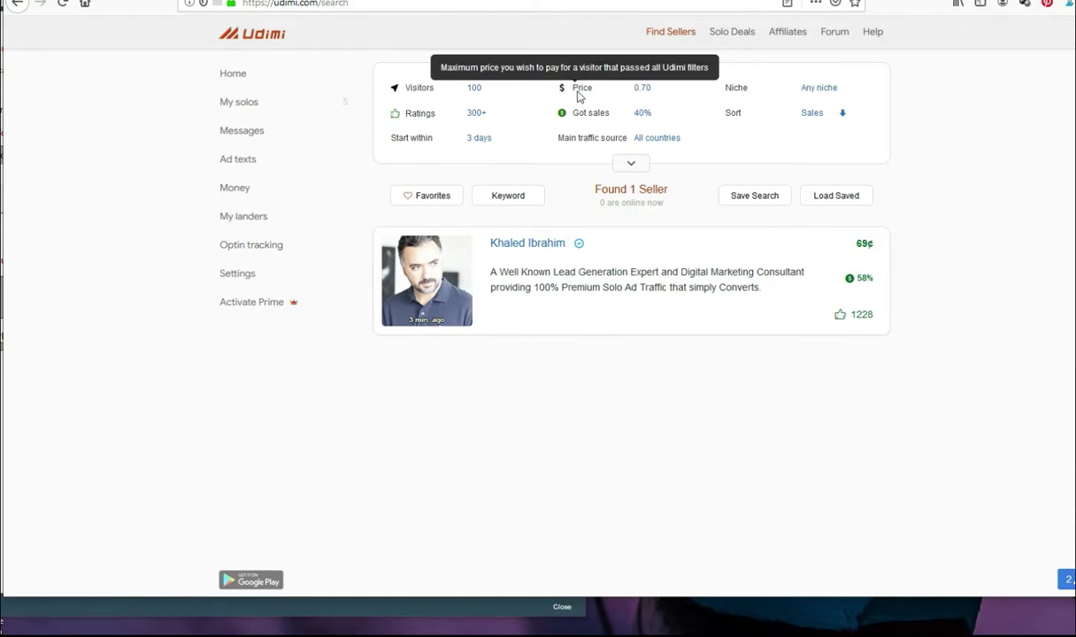
left_click(655, 93)
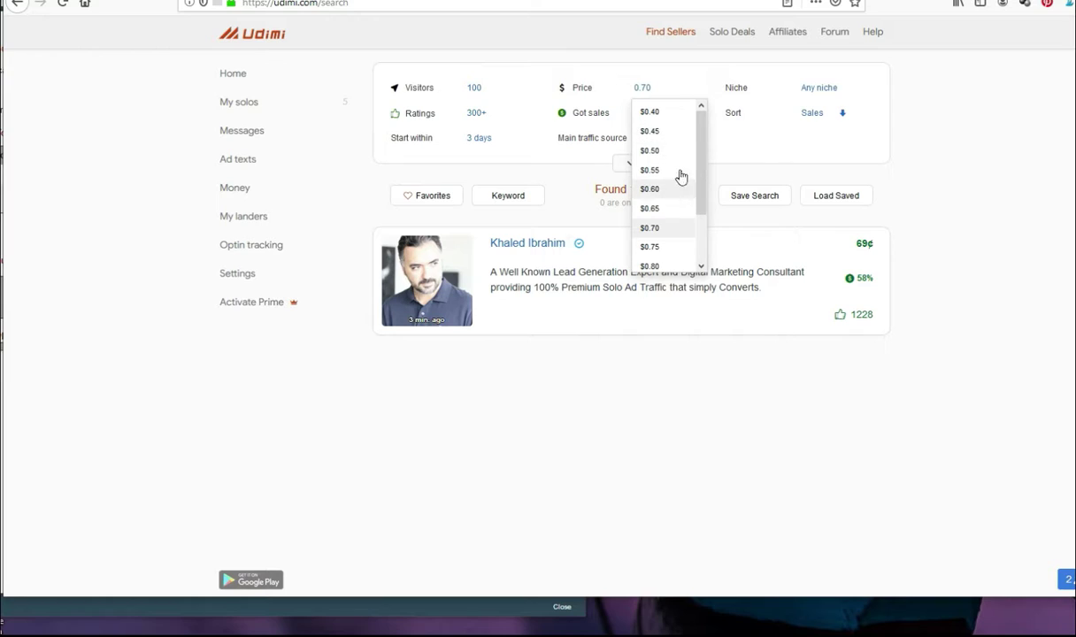
left_click(662, 135)
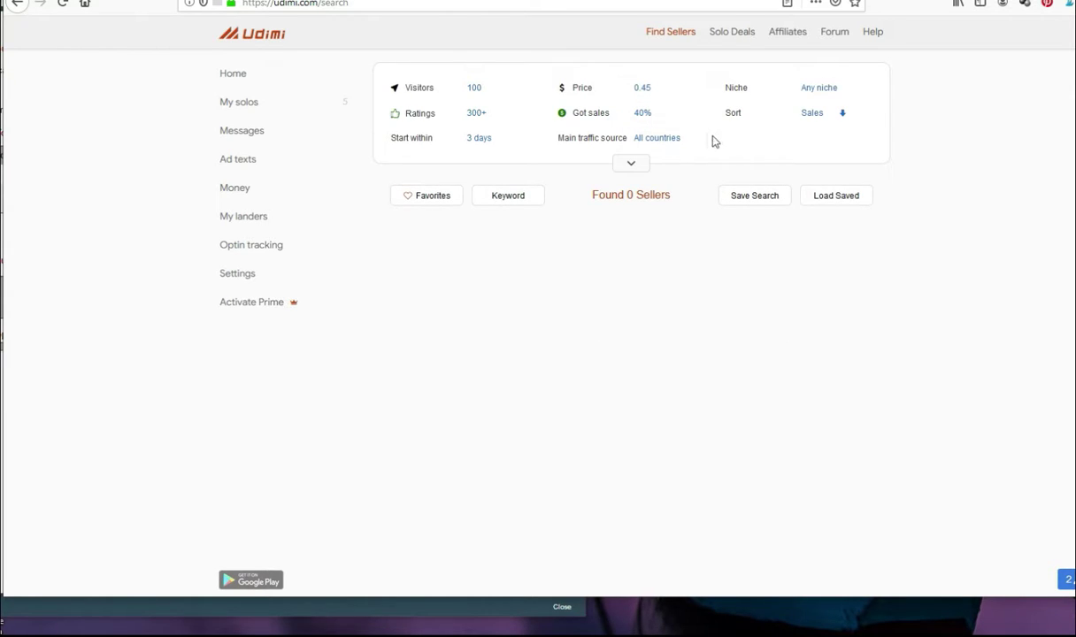
left_click(652, 116)
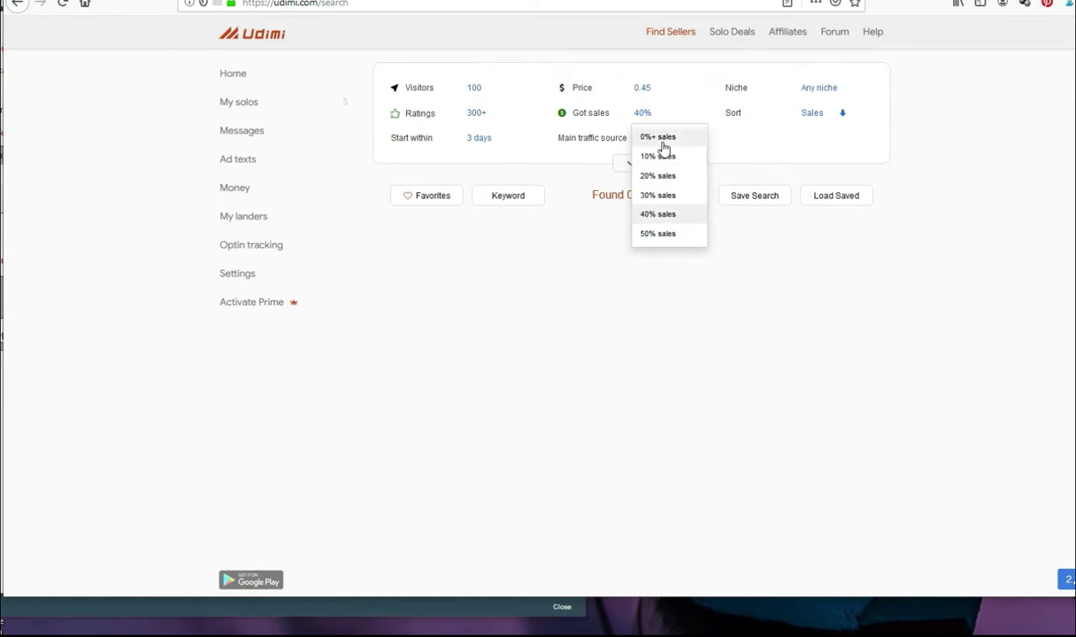
left_click(670, 194)
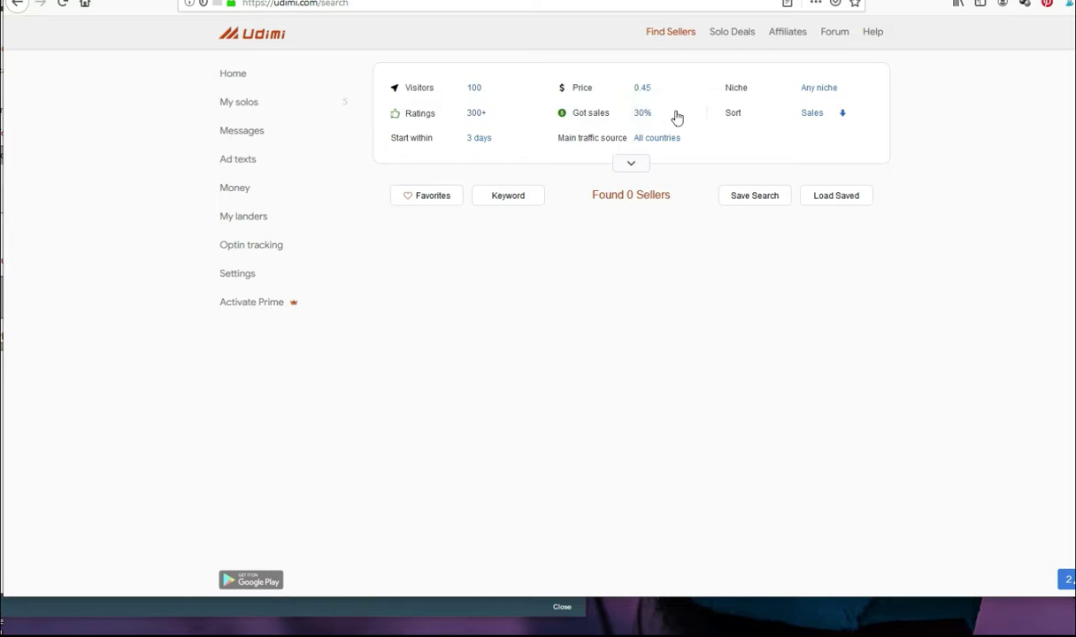
left_click(649, 94)
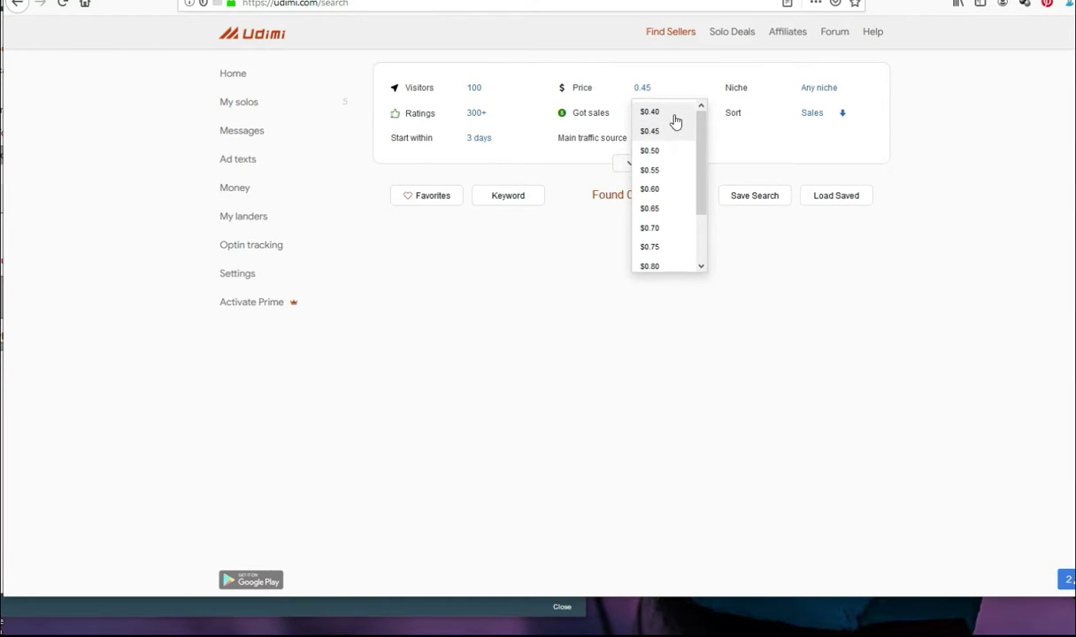
left_click(675, 121)
left_click(652, 94)
left_click(769, 156)
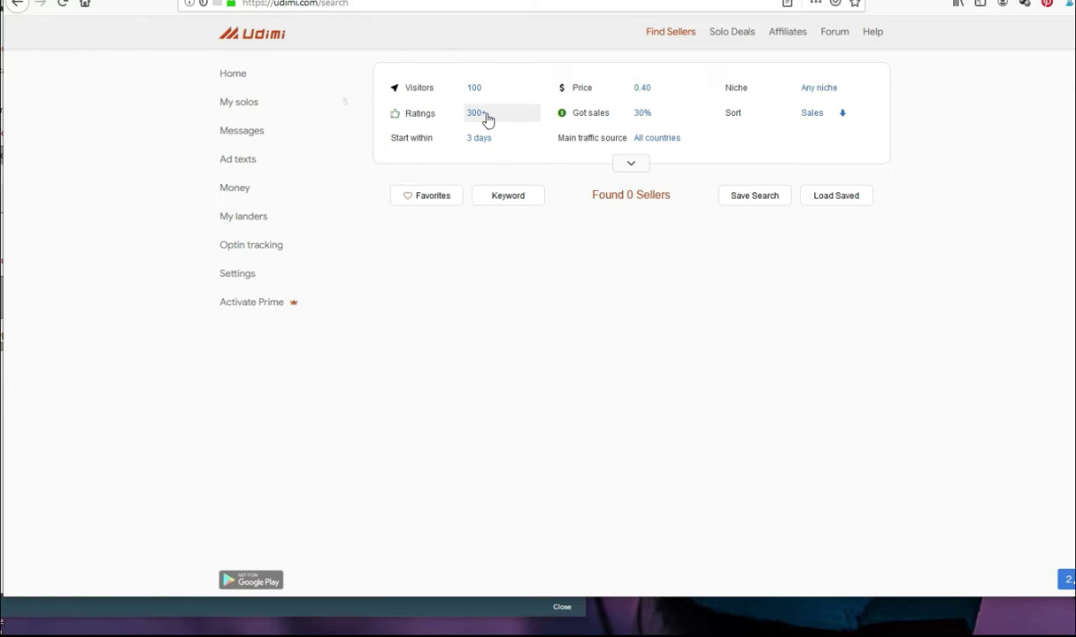
Step: Set the ratings filter to 100+ and remove the start-within filter
left_click(485, 115)
left_click(494, 214)
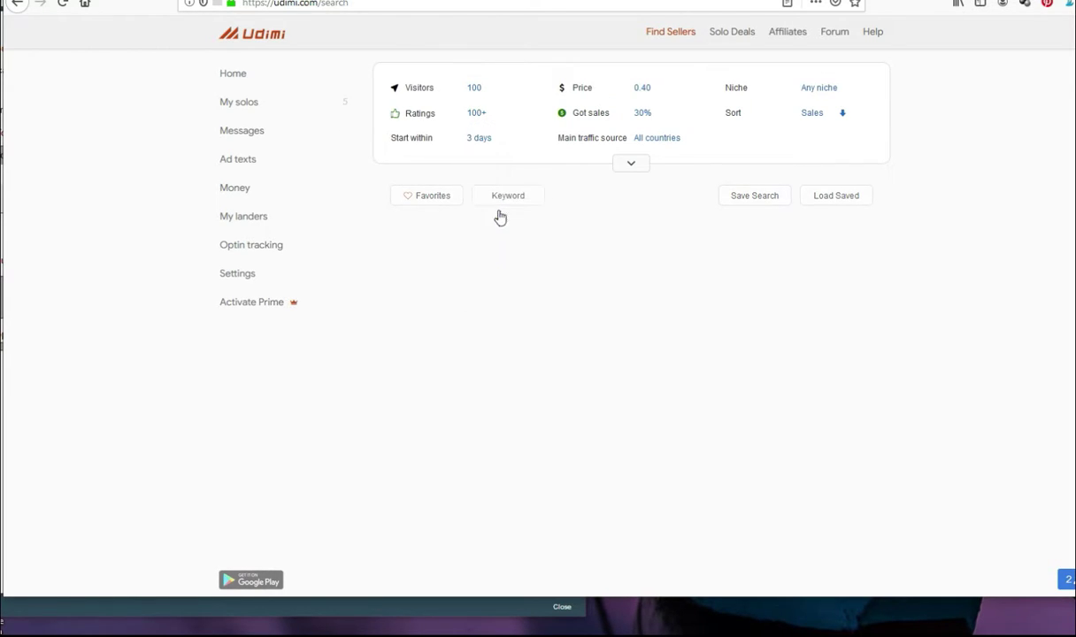
left_click(491, 120)
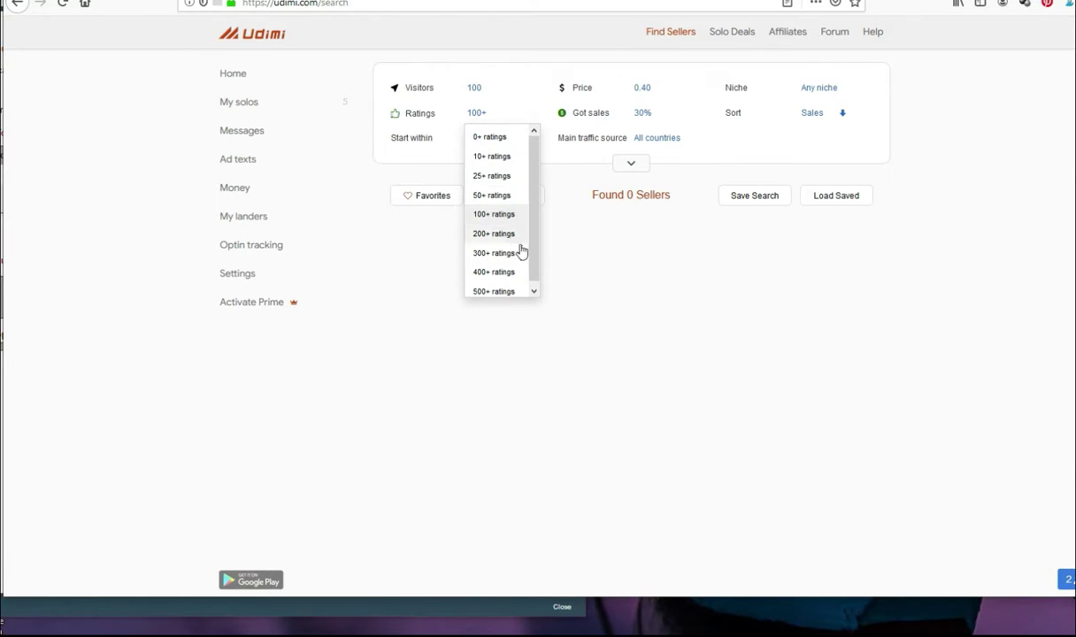
left_click(500, 175)
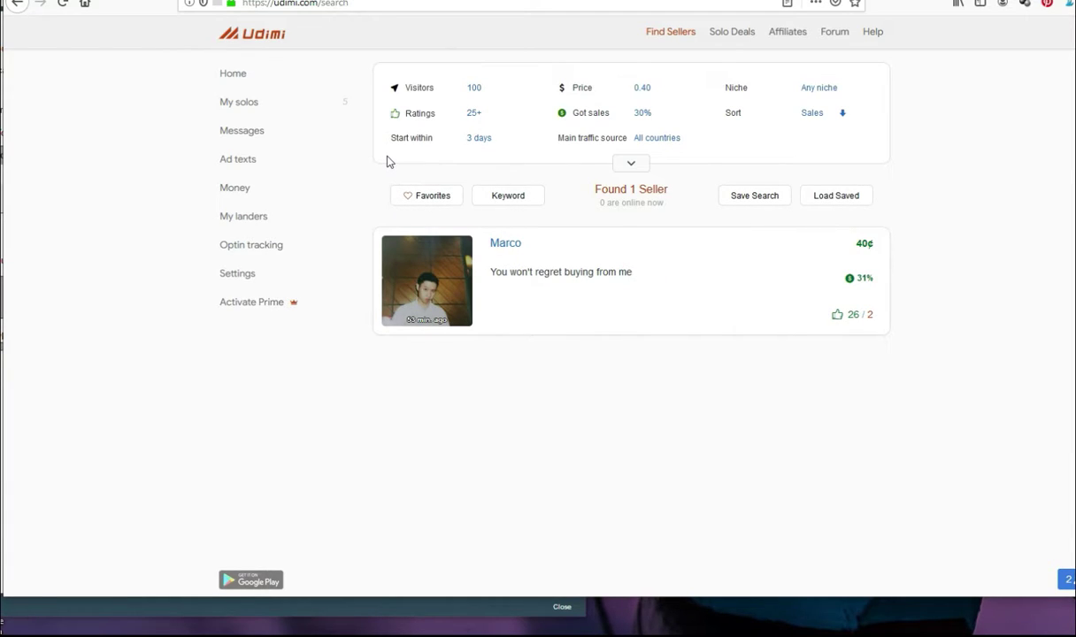
left_click(484, 118)
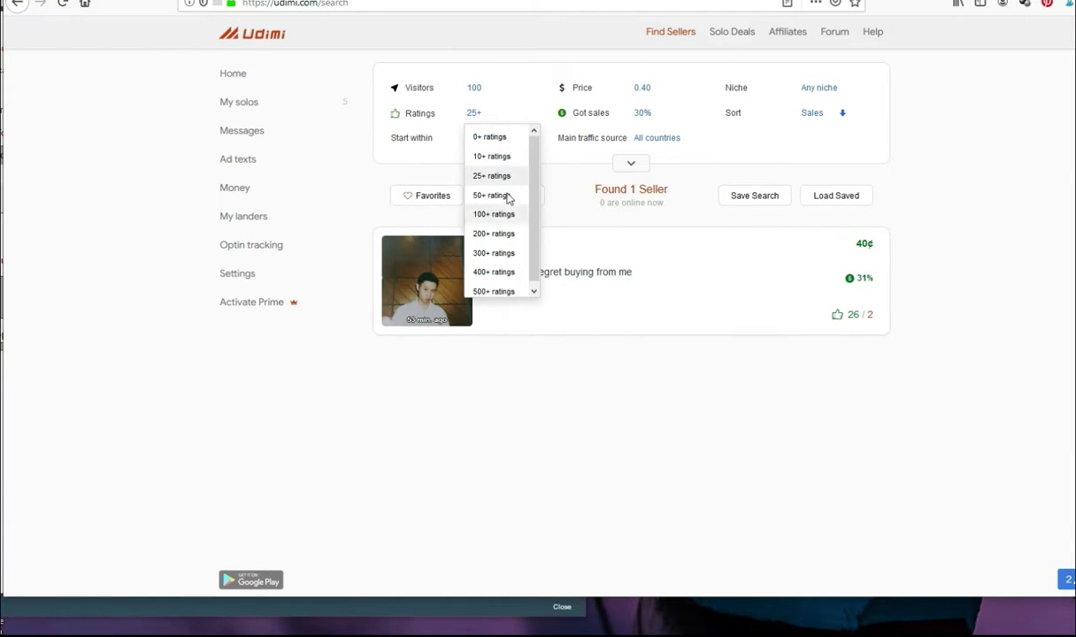
left_click(495, 215)
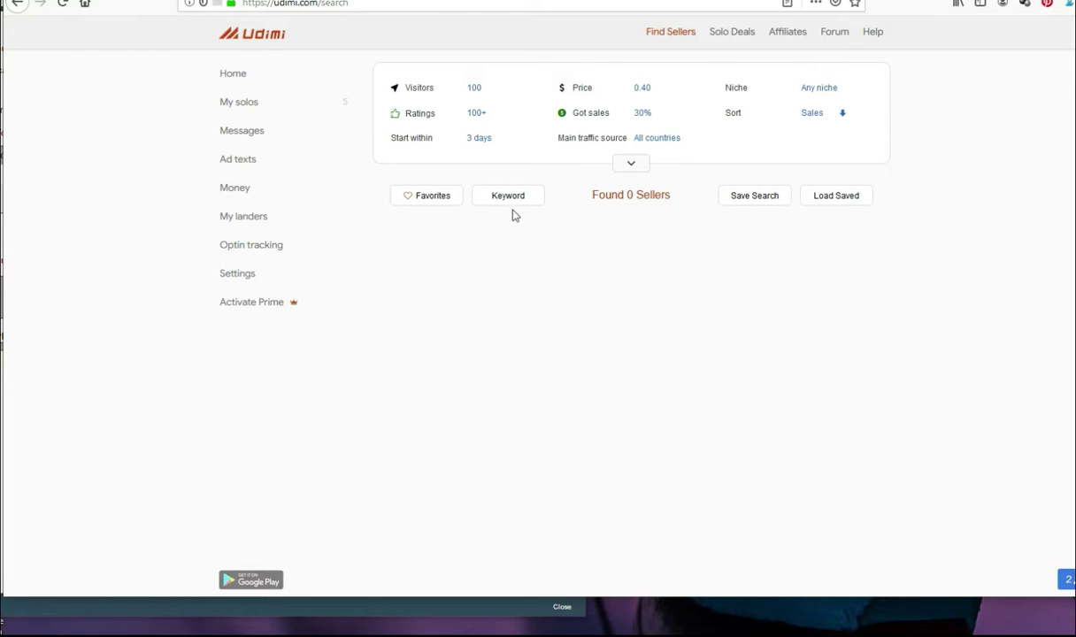
left_click(477, 140)
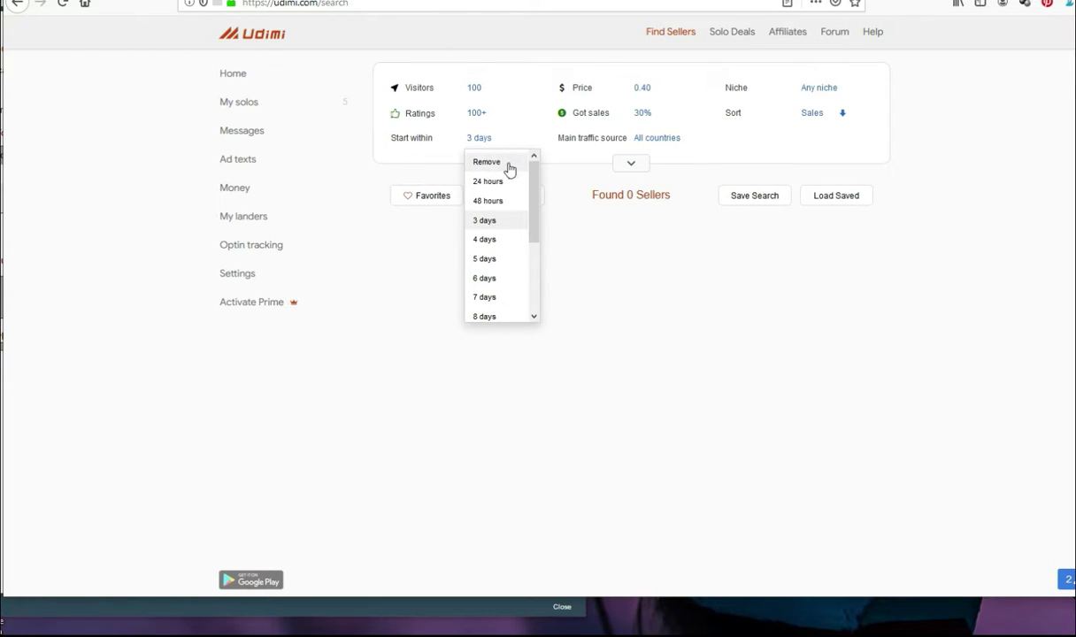
left_click(509, 165)
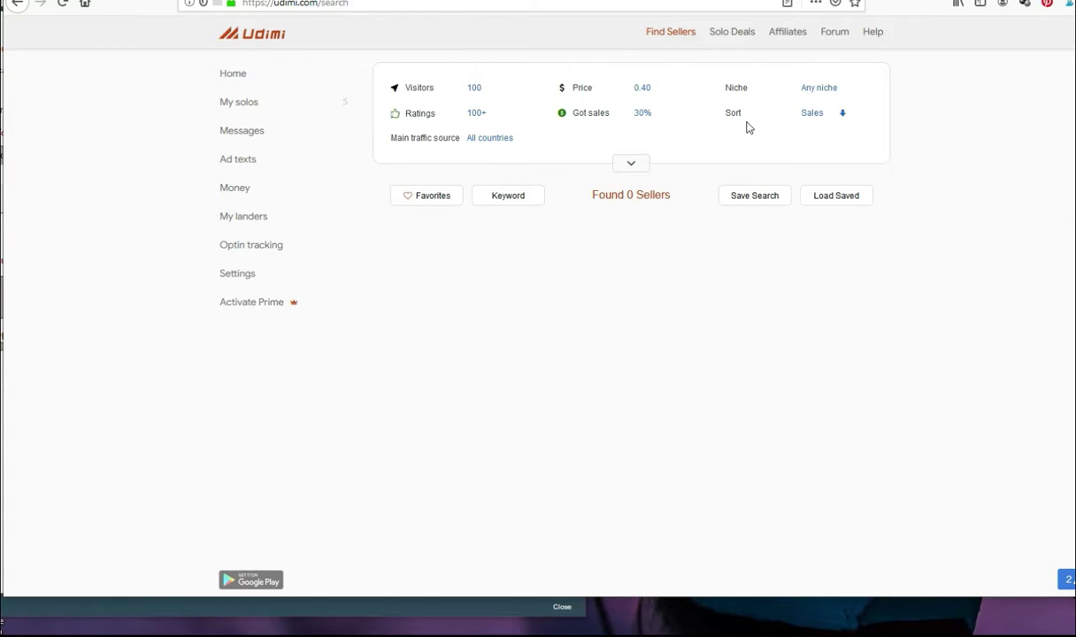
Step: Sort sellers by price, keep visitors at 100, and set got sales to 0%
left_click(813, 115)
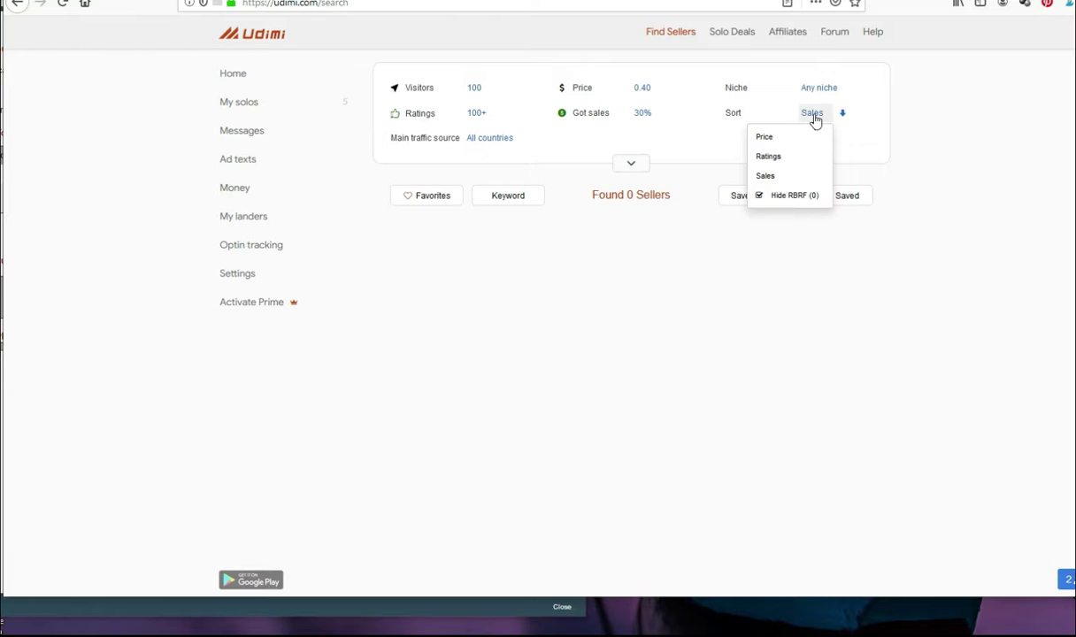
left_click(764, 137)
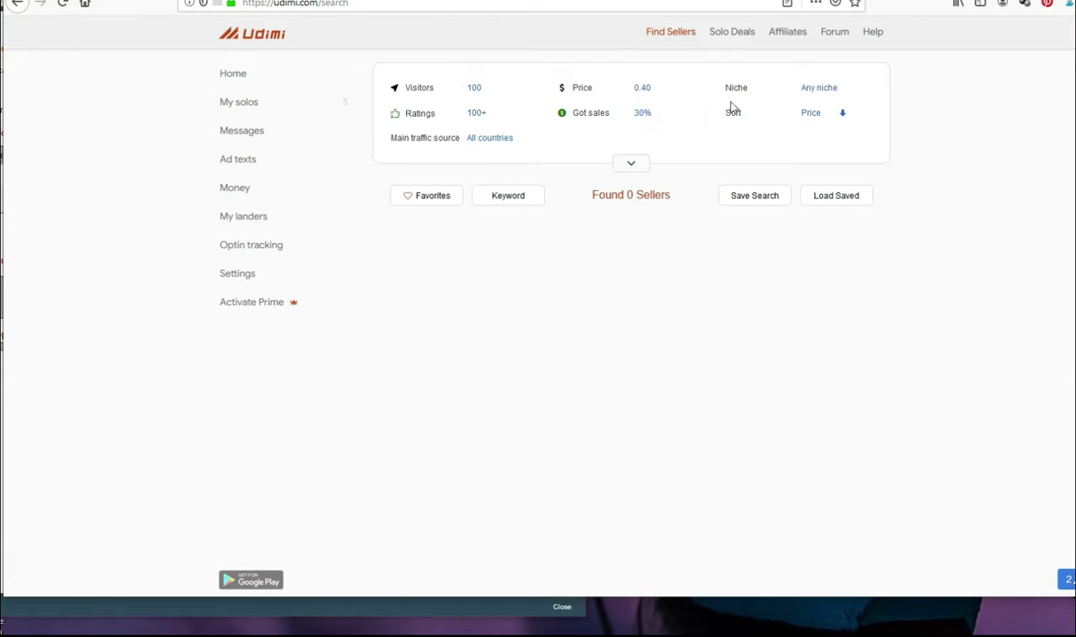
left_click(476, 91)
left_click(500, 113)
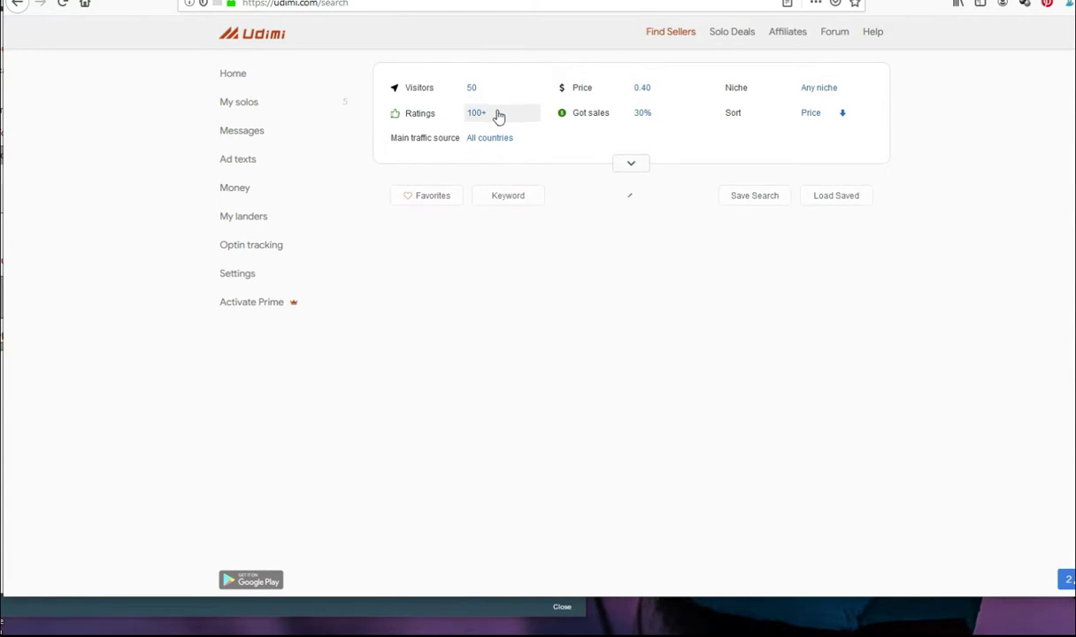
left_click(473, 91)
left_click(494, 150)
left_click(653, 122)
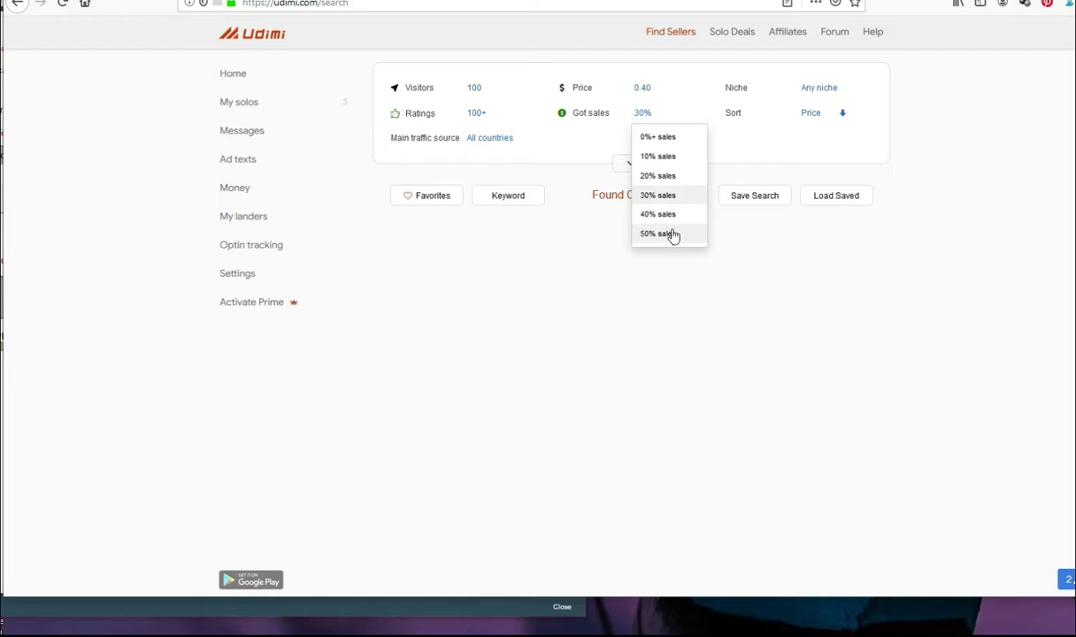
left_click(672, 234)
left_click(650, 119)
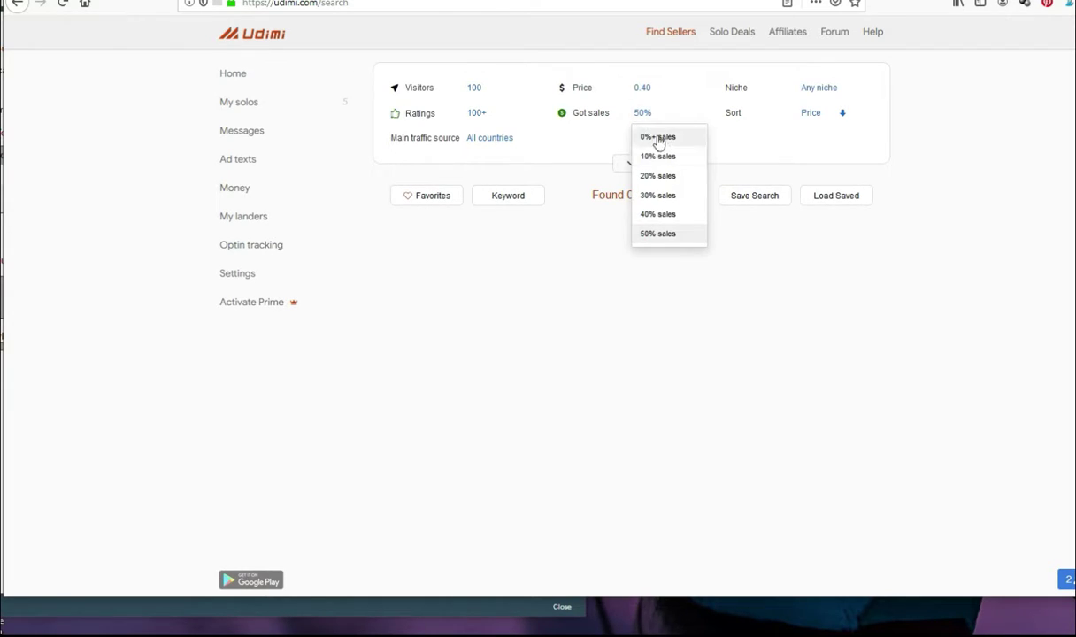
left_click(661, 139)
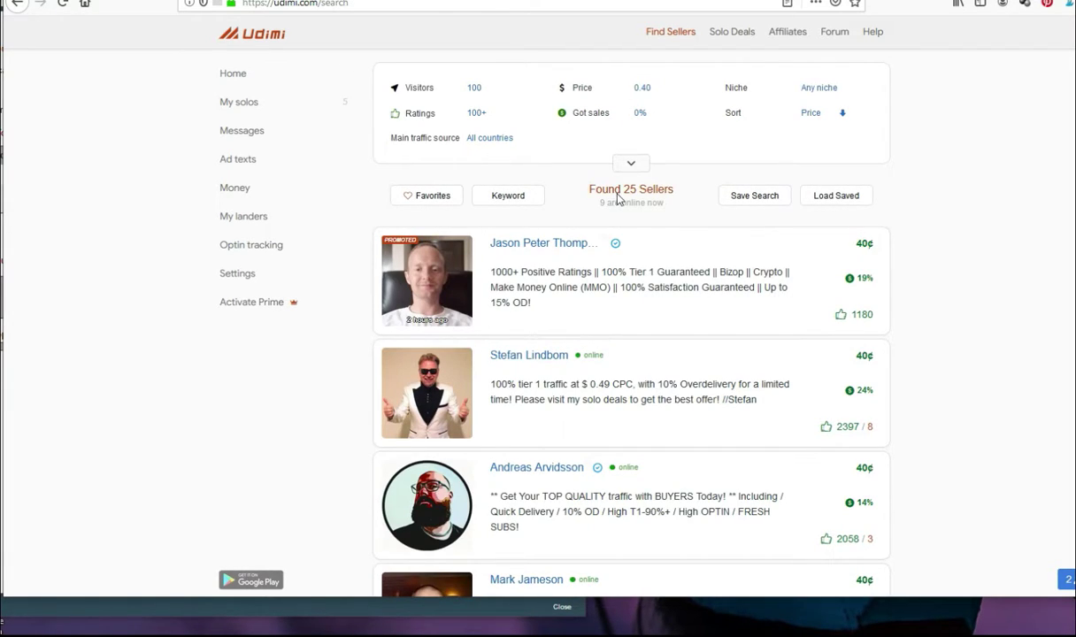
mouse_move(595, 121)
scroll(287, 429, "down", 5)
scroll(286, 434, "down", 10)
scroll(283, 434, "down", 4)
scroll(287, 433, "up", 5)
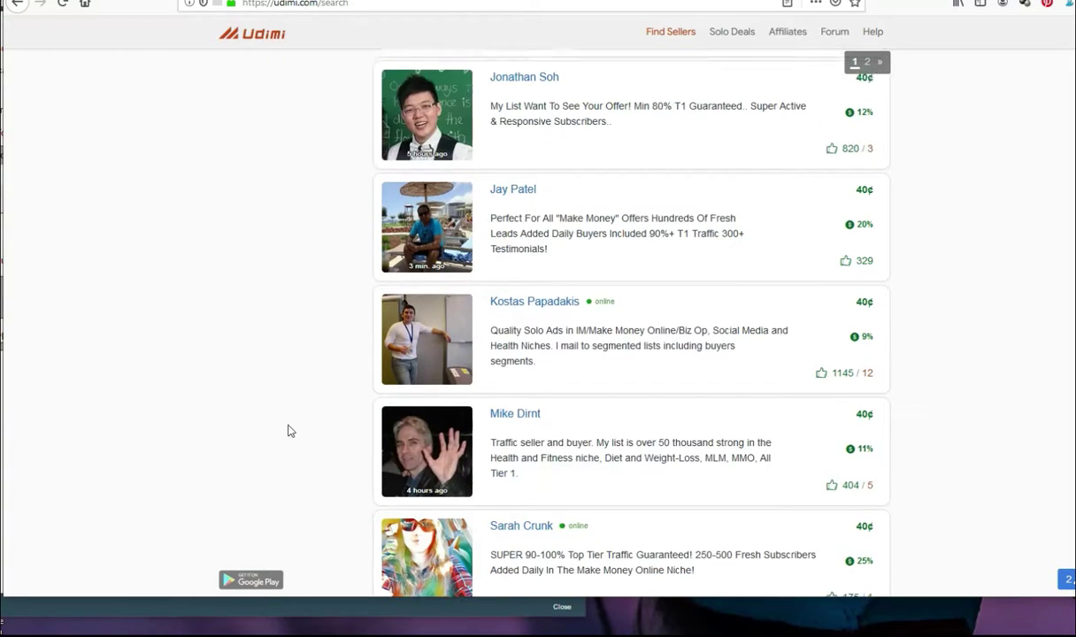
scroll(290, 429, "down", 5)
scroll(297, 435, "down", 1)
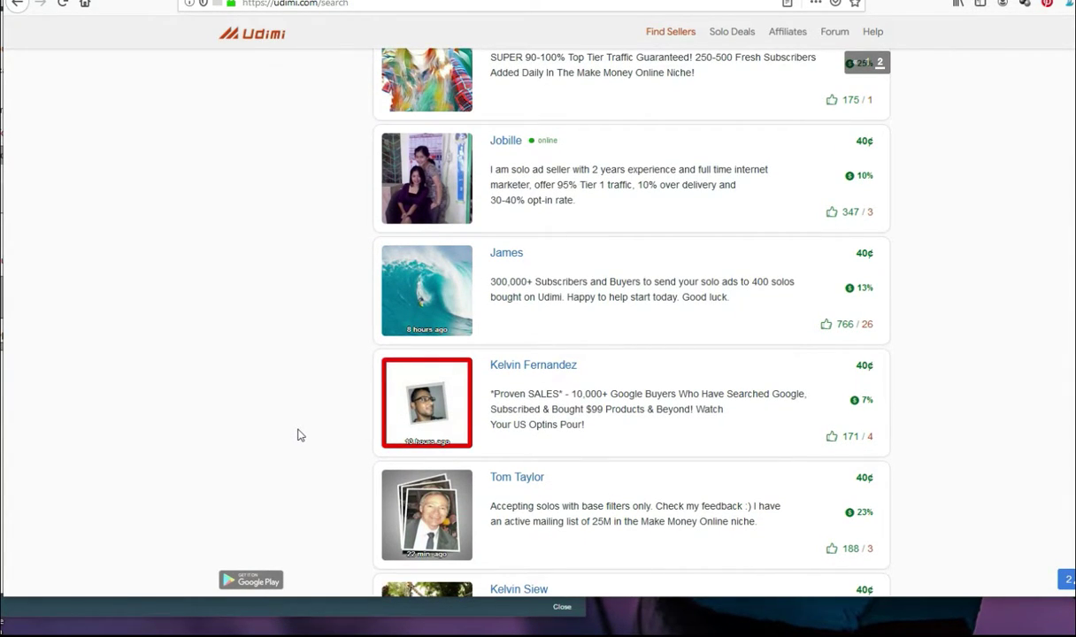
scroll(297, 435, "down", 3)
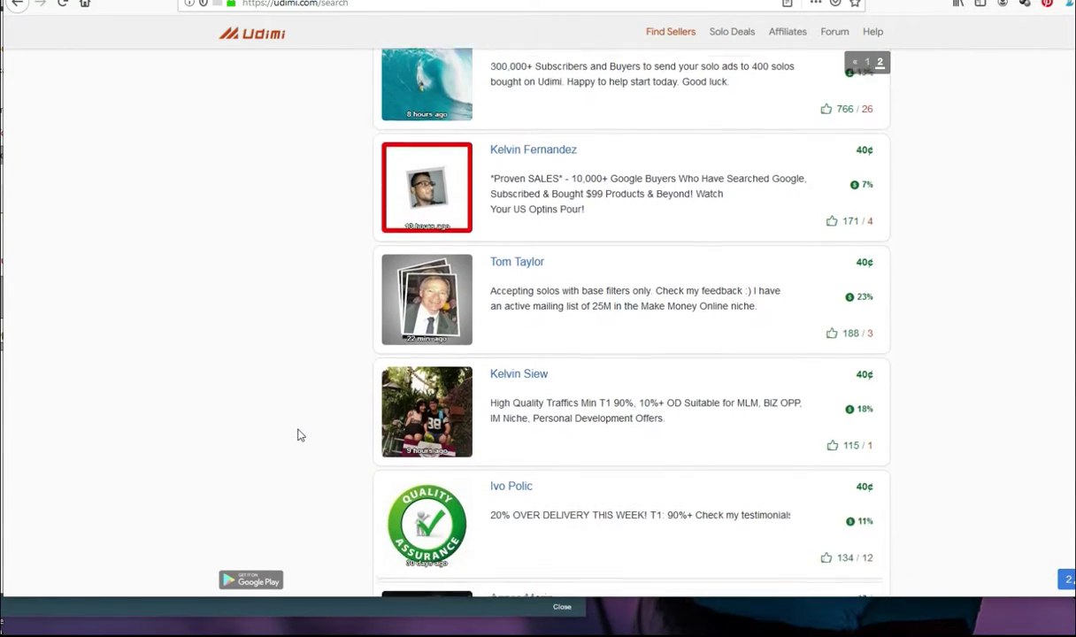
scroll(309, 431, "up", 15)
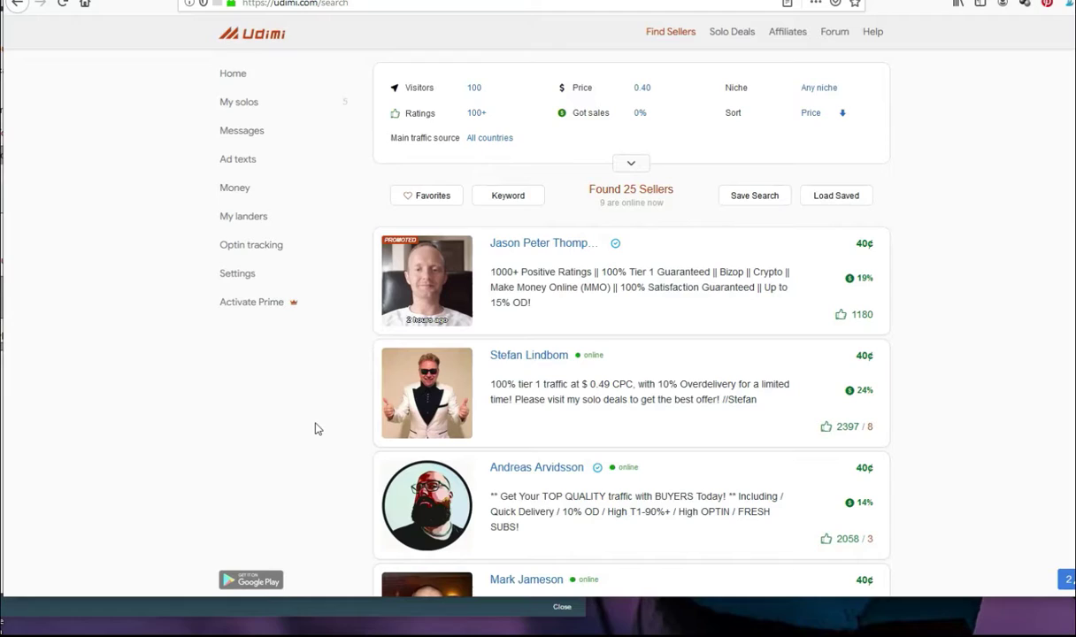
Step: Open the first seller's solo ad order page and check the $43.00 order total
left_click(459, 286)
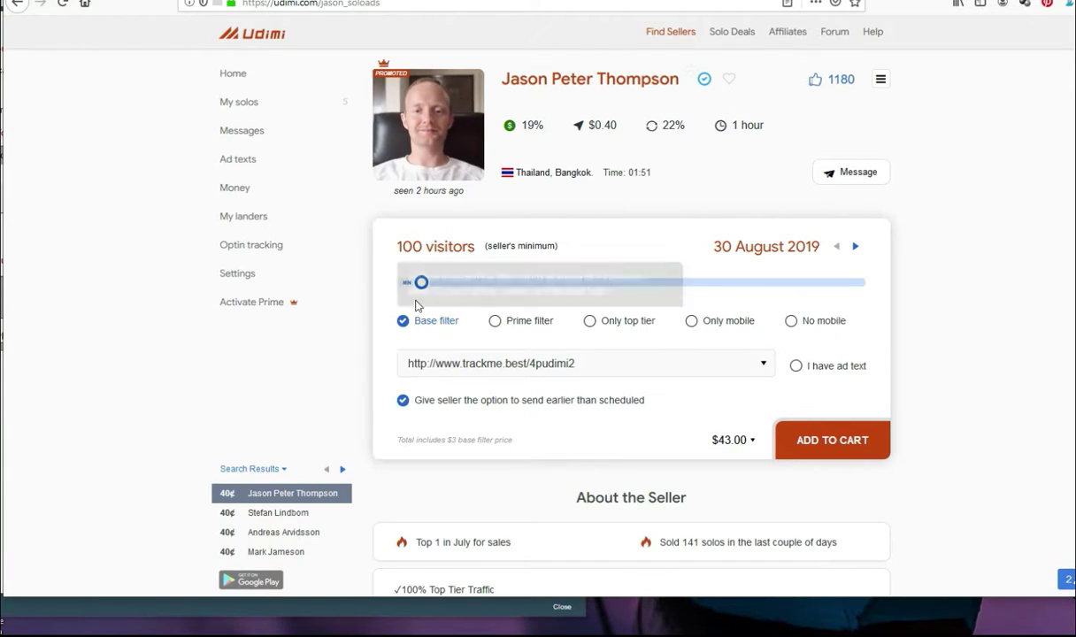
left_click_drag(703, 441, 757, 449)
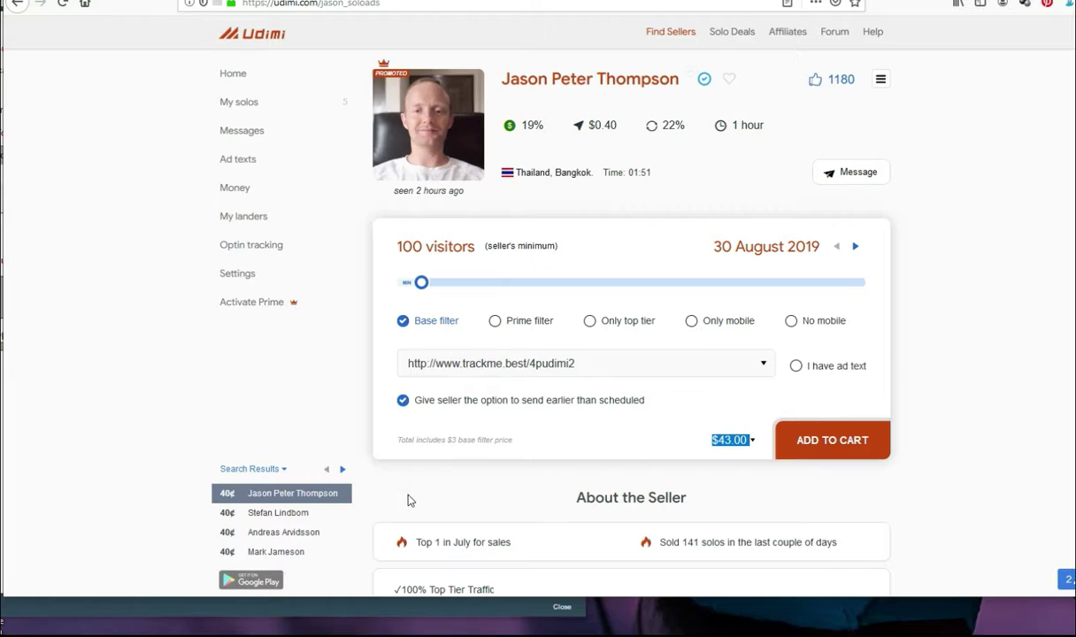
left_click(209, 401)
left_click_drag(605, 367, 325, 366)
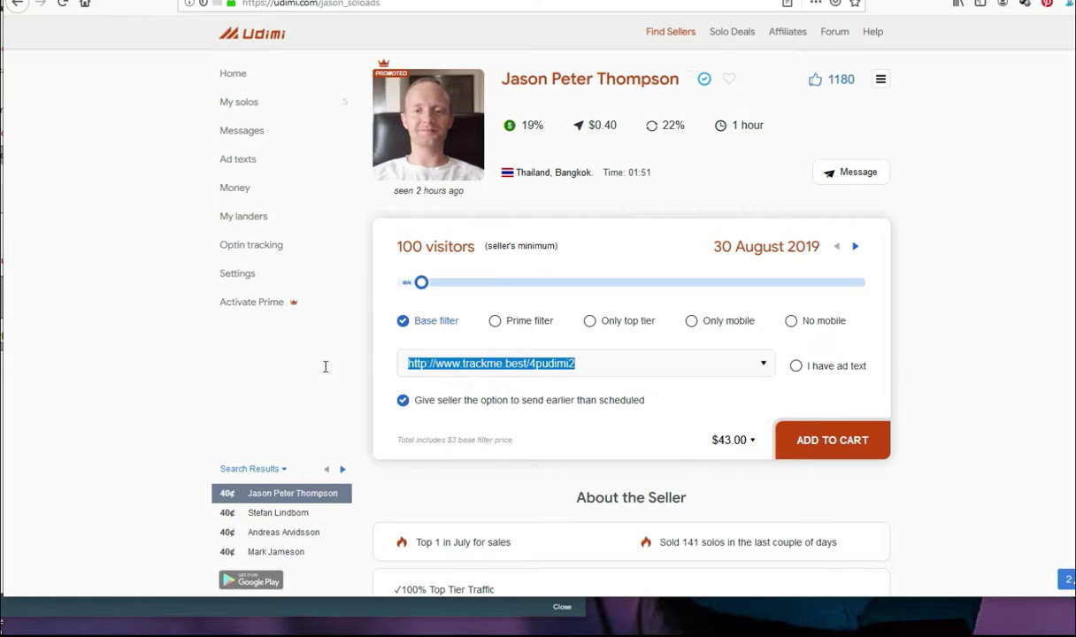
type("http://www.trackme.best/testfunnel")
left_click(267, 383)
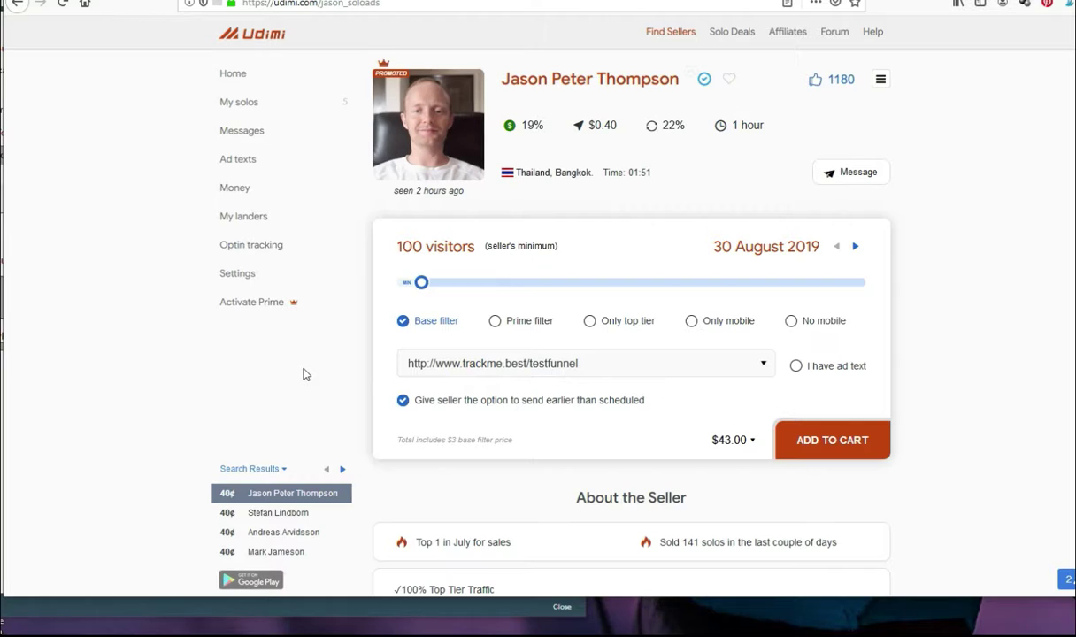
mouse_move(483, 621)
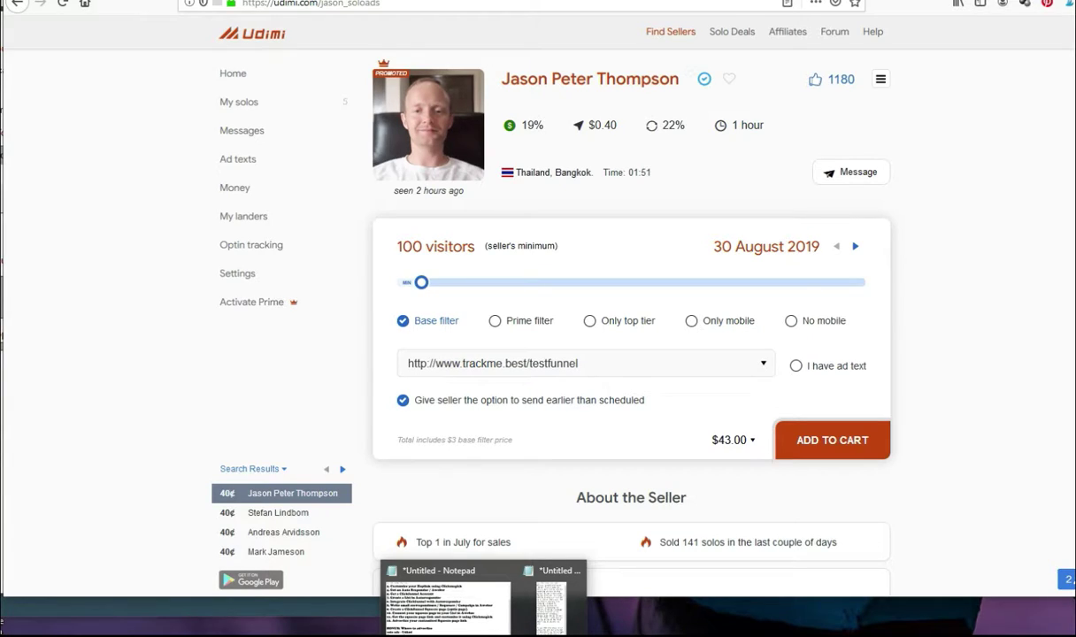
mouse_move(449, 635)
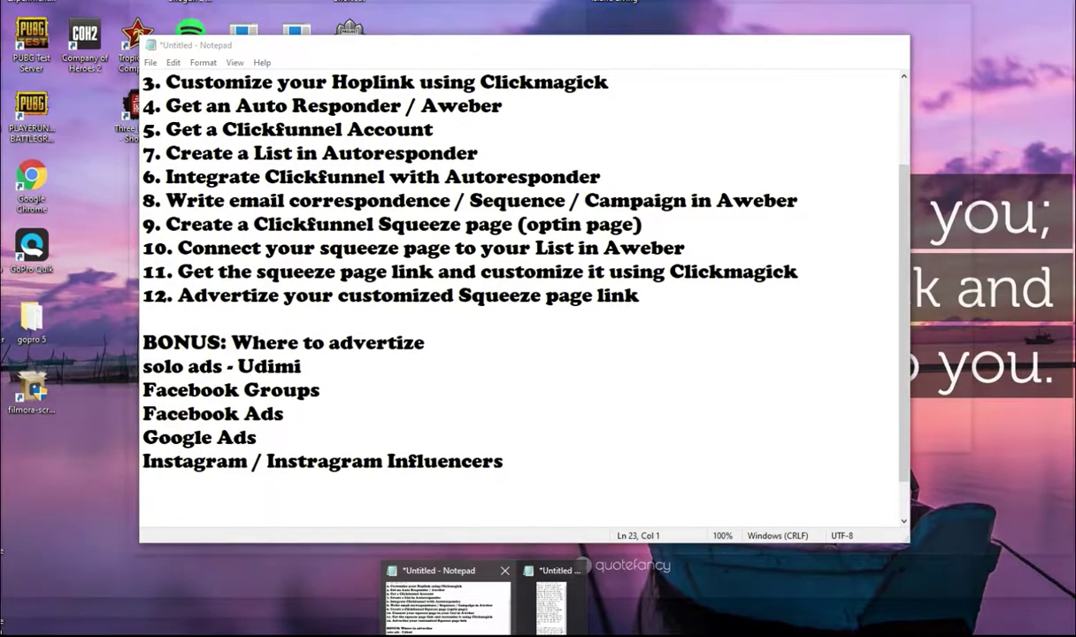
Step: Bring the Notepad Clickbank hoplink step list to the front, scrolled to its title
mouse_move(447, 602)
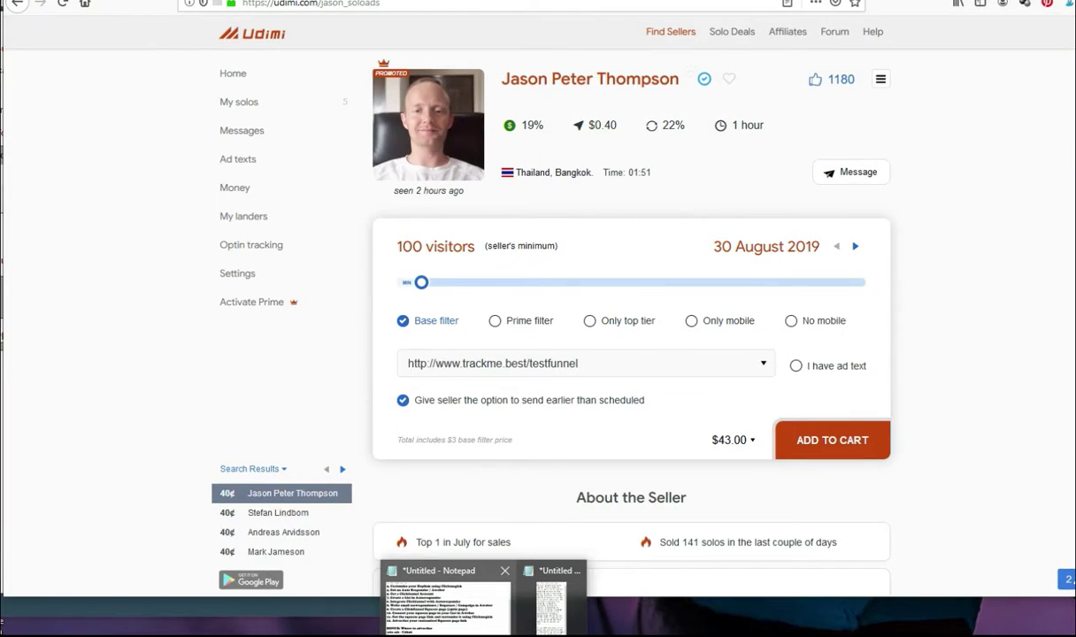
left_click(447, 606)
scroll(449, 377, "up", 2)
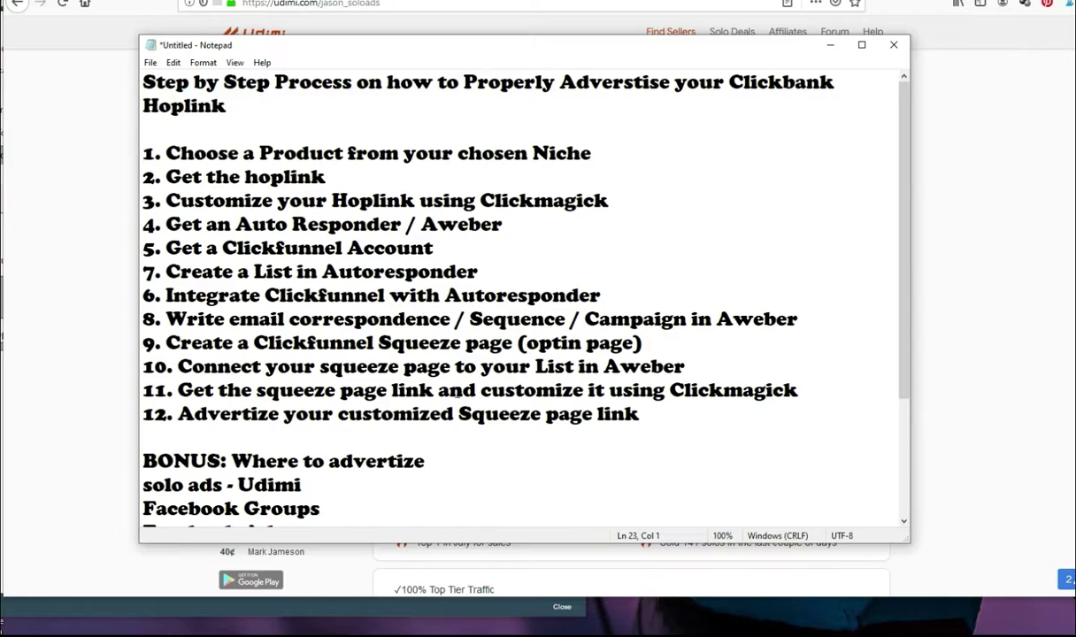
left_click(325, 199)
left_click(255, 112)
Step: Highlight the early steps in turn: choosing a product, hoplink, autoresponder, Clickfunnel account, list creation
left_click_drag(176, 158, 569, 159)
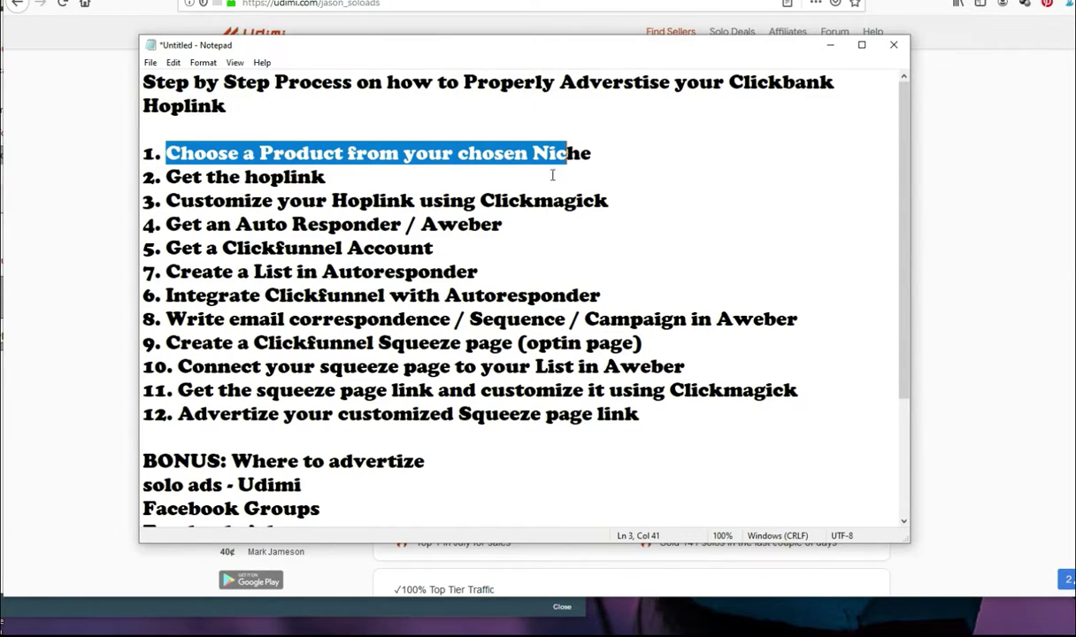
left_click(413, 197)
left_click_drag(350, 172, 534, 206)
left_click(433, 200)
left_click_drag(182, 223, 390, 223)
left_click_drag(220, 247, 385, 248)
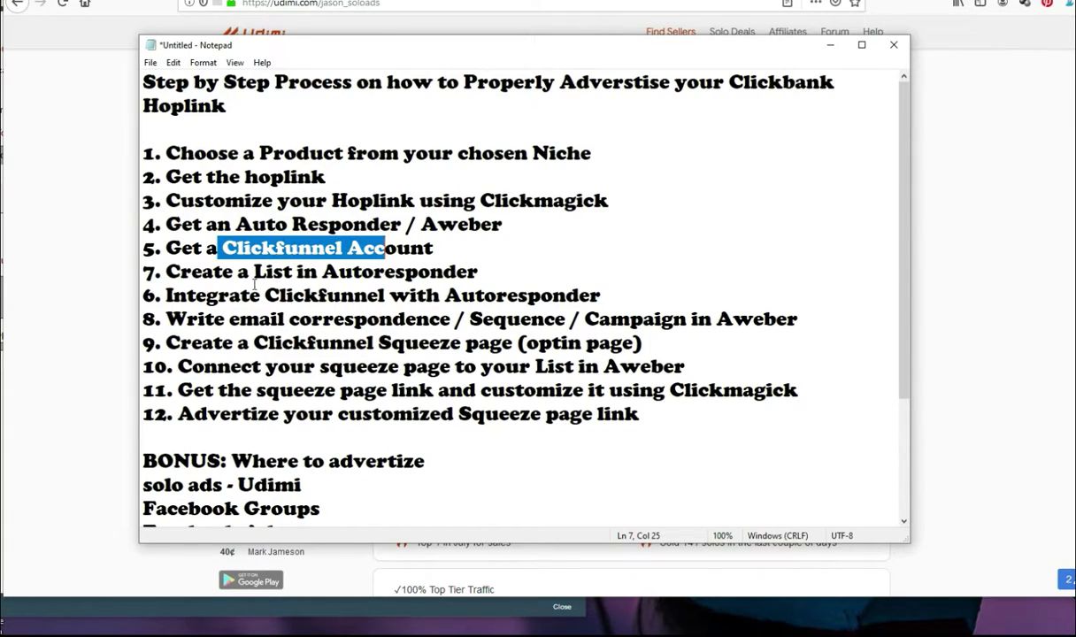
left_click_drag(216, 272, 507, 264)
left_click(588, 272)
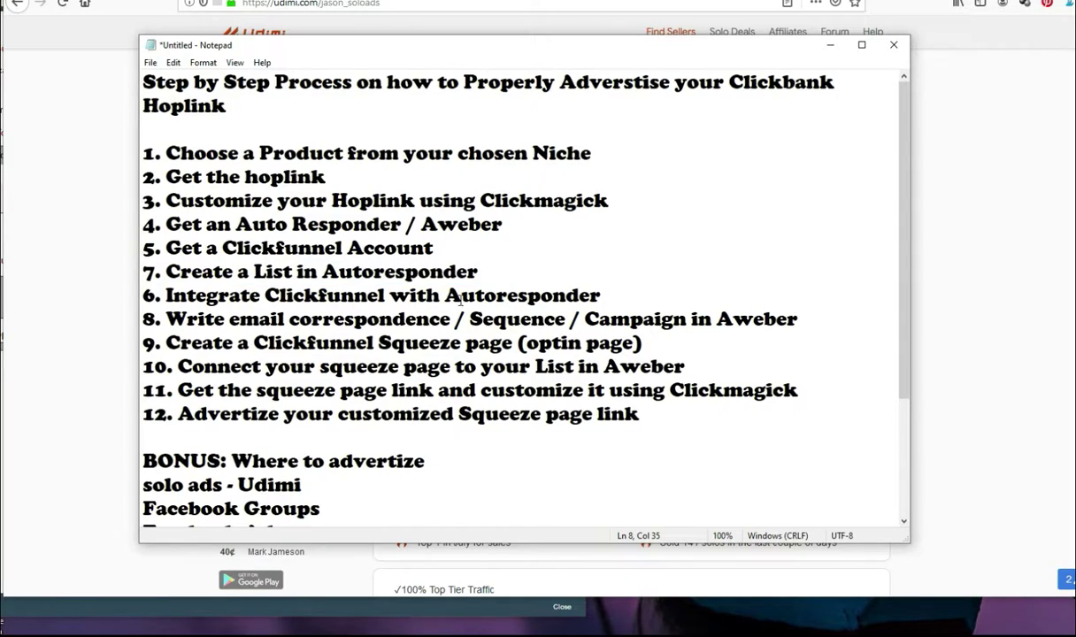
Step: Highlight steps 7–12, from integration to advertising the link, then scroll down to the BONUS ideas
left_click(214, 294)
left_click_drag(214, 294, 552, 294)
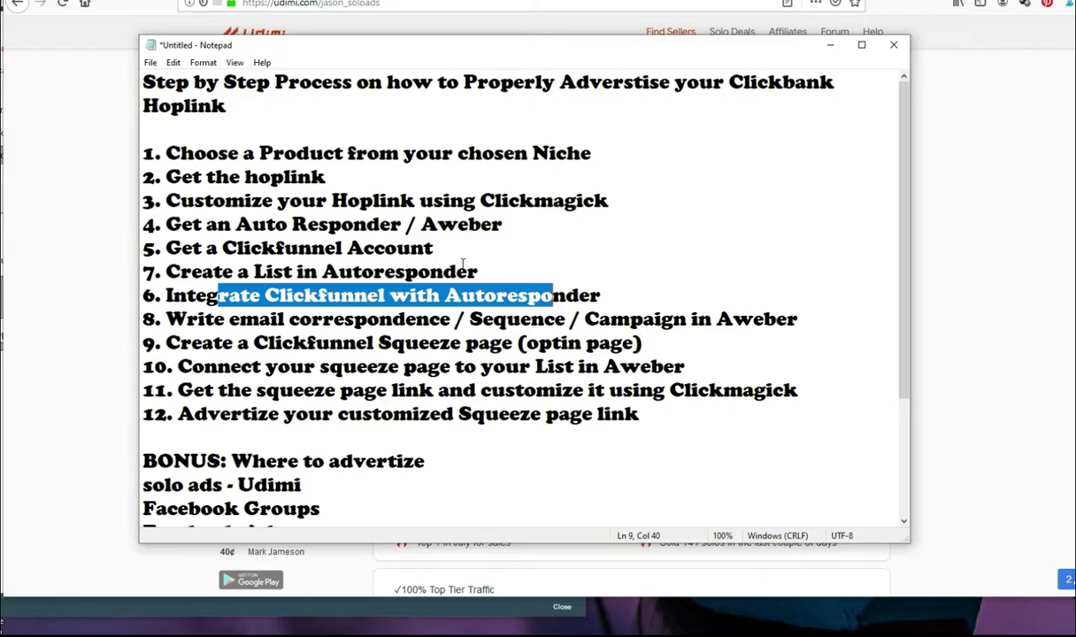
left_click_drag(288, 319, 530, 320)
left_click_drag(249, 342, 640, 343)
left_click_drag(715, 370, 499, 366)
left_click_drag(665, 390, 421, 390)
left_click_drag(639, 414, 413, 414)
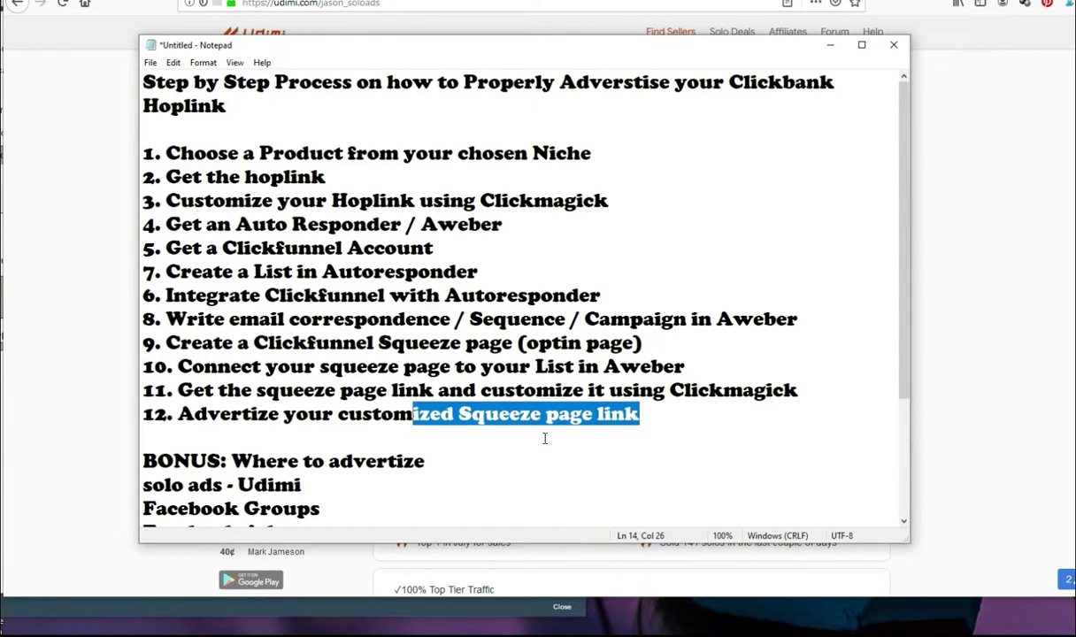
left_click(544, 438)
scroll(451, 444, "down", 3)
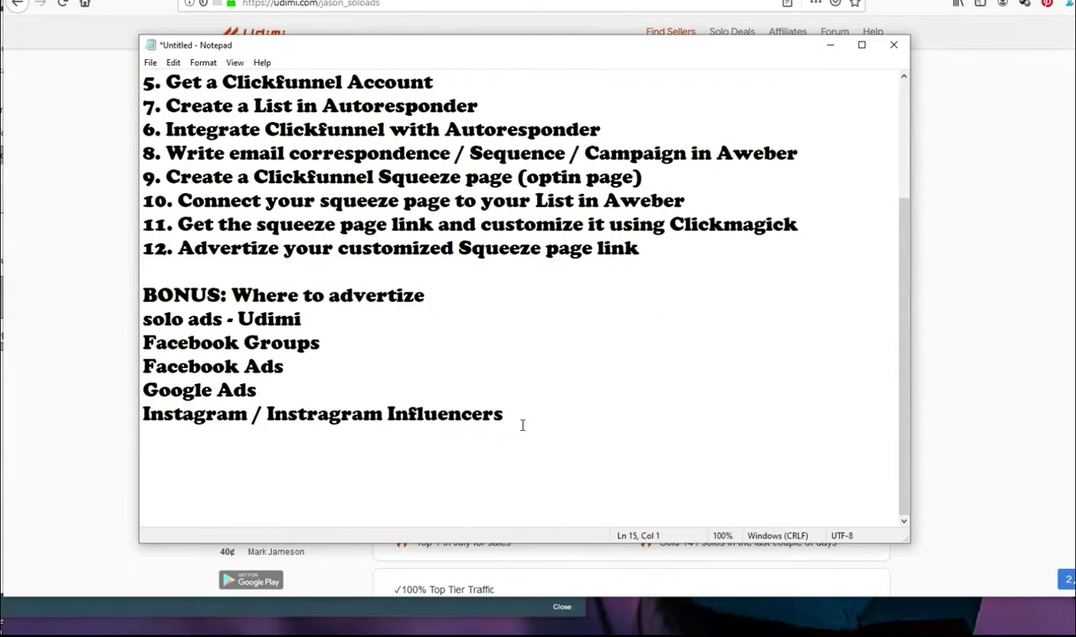